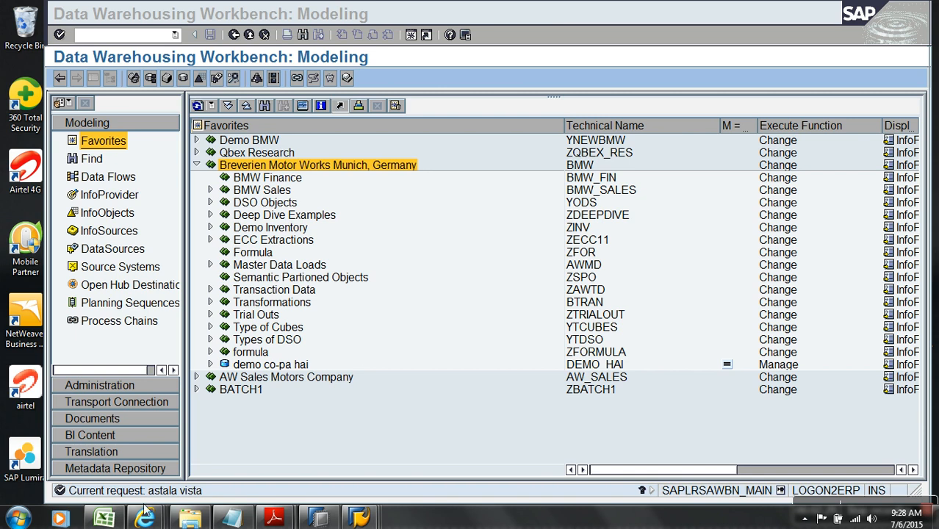
Browse the Desktop in File Explorer with items sorted by type
{"action": "mouse_move", "coordinate": [121, 520]}
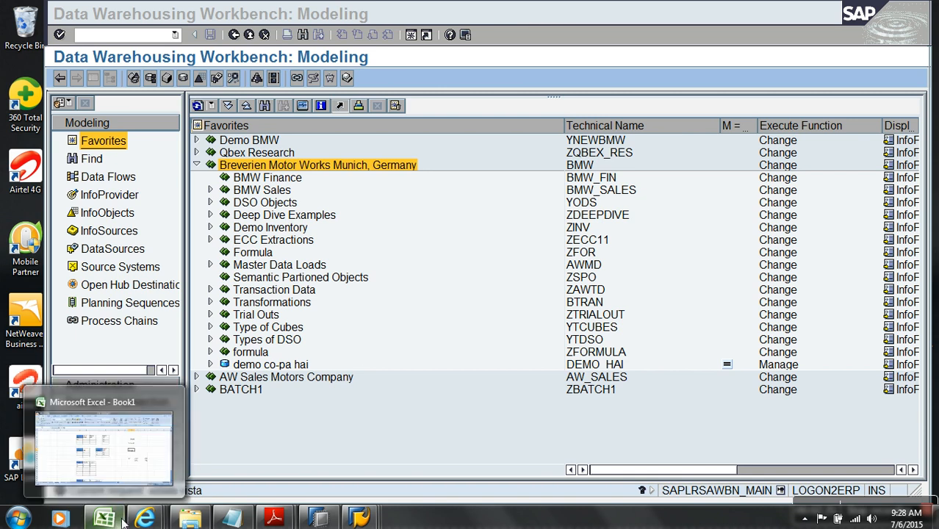
{"action": "left_click", "coordinate": [189, 518]}
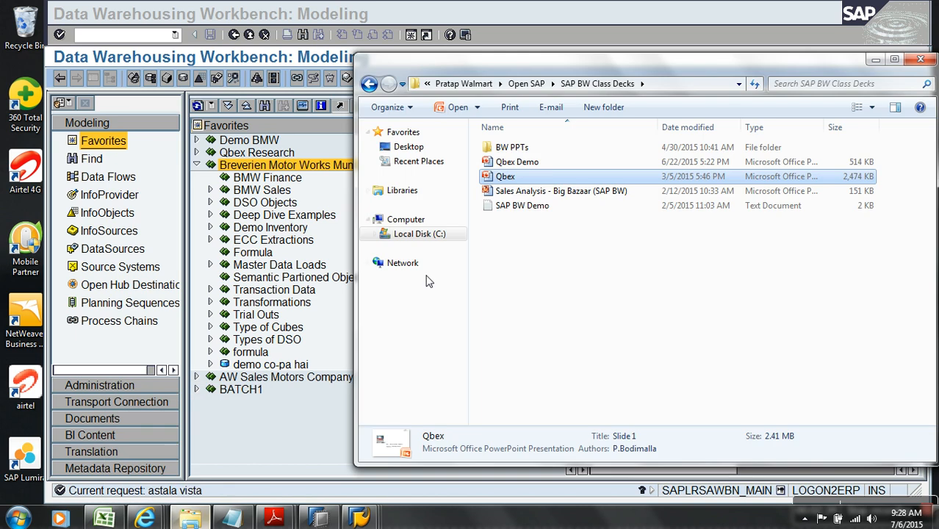
{"action": "left_click", "coordinate": [406, 147]}
{"action": "left_click", "coordinate": [518, 186]}
{"action": "left_click", "coordinate": [702, 129]}
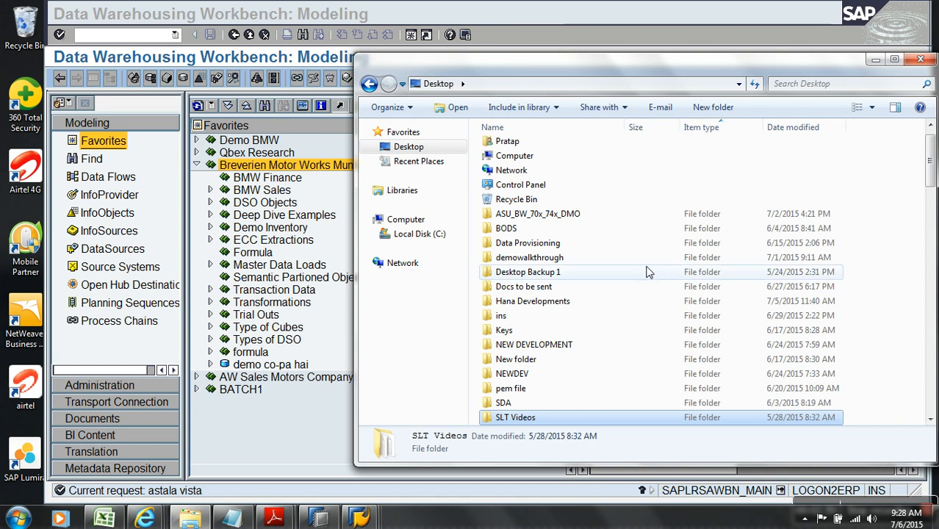
{"action": "scroll", "coordinate": [645, 268], "scroll_direction": "down", "scroll_amount": 2}
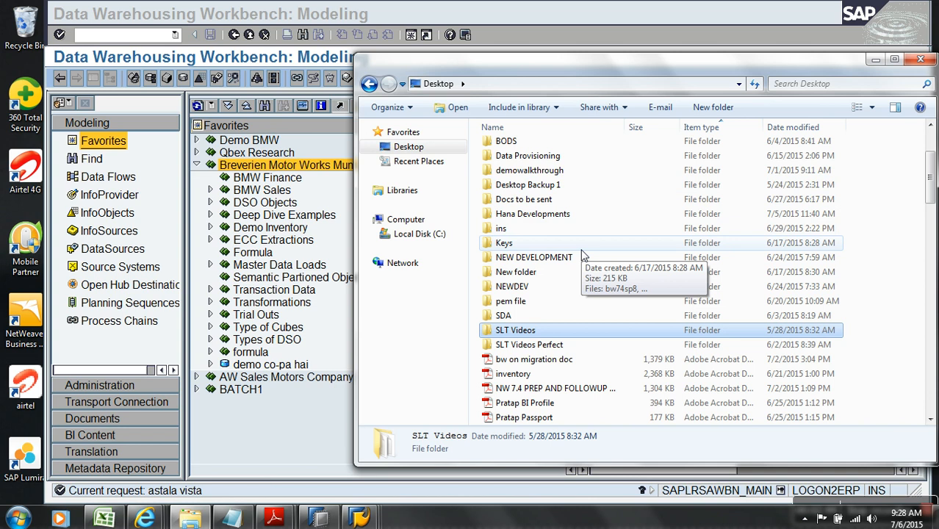
{"action": "scroll", "coordinate": [540, 228], "scroll_direction": "up", "scroll_amount": 1}
{"action": "scroll", "coordinate": [540, 228], "scroll_direction": "up", "scroll_amount": 2}
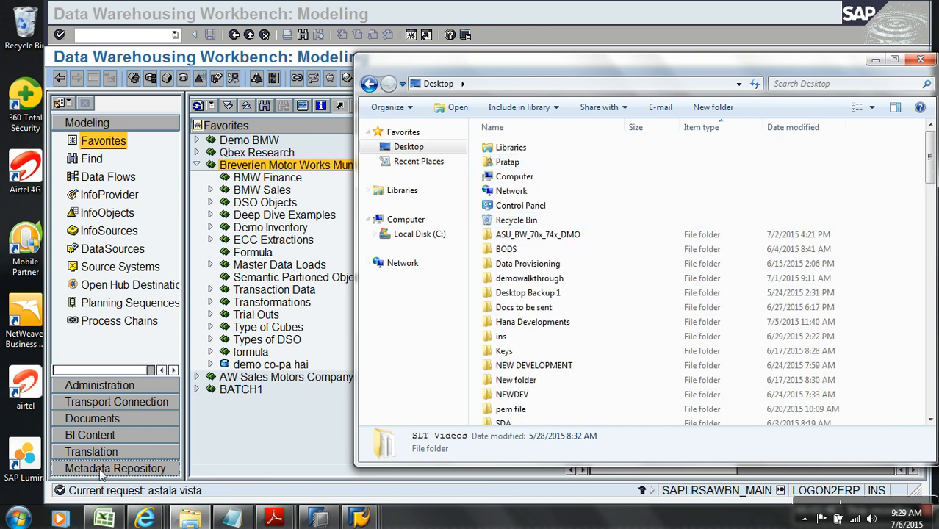
Browse drive C: down to the Demo CORE Flat Files for Data Provisioning folder, then close Explorer
{"action": "left_click", "coordinate": [415, 233]}
{"action": "double_click", "coordinate": [535, 218]}
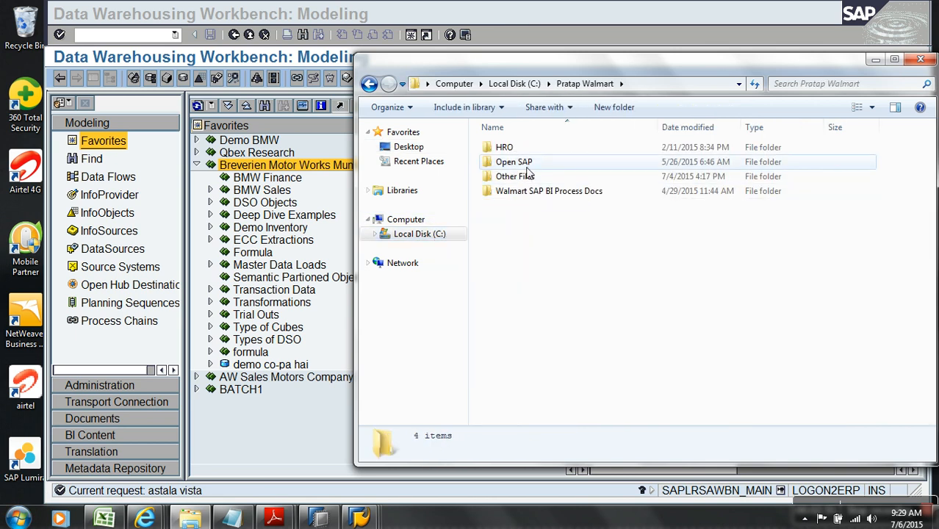
{"action": "double_click", "coordinate": [523, 163]}
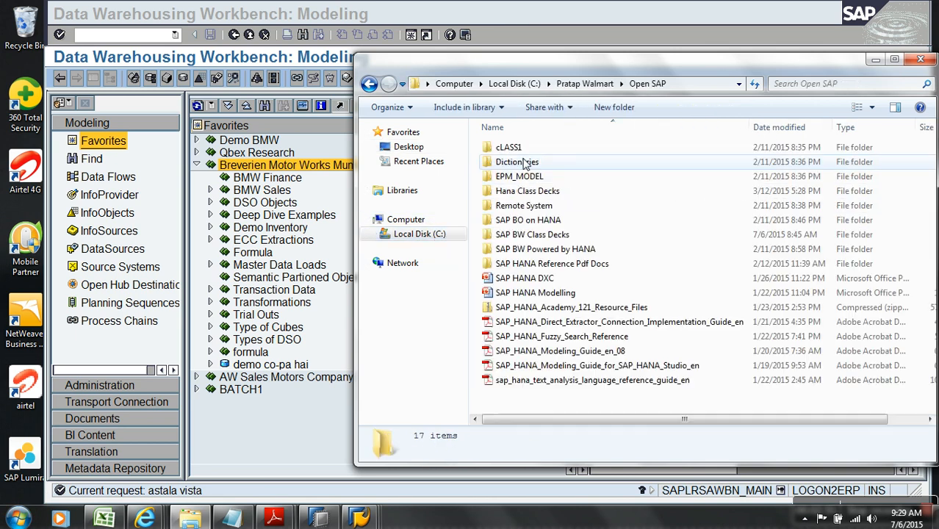
{"action": "double_click", "coordinate": [541, 192]}
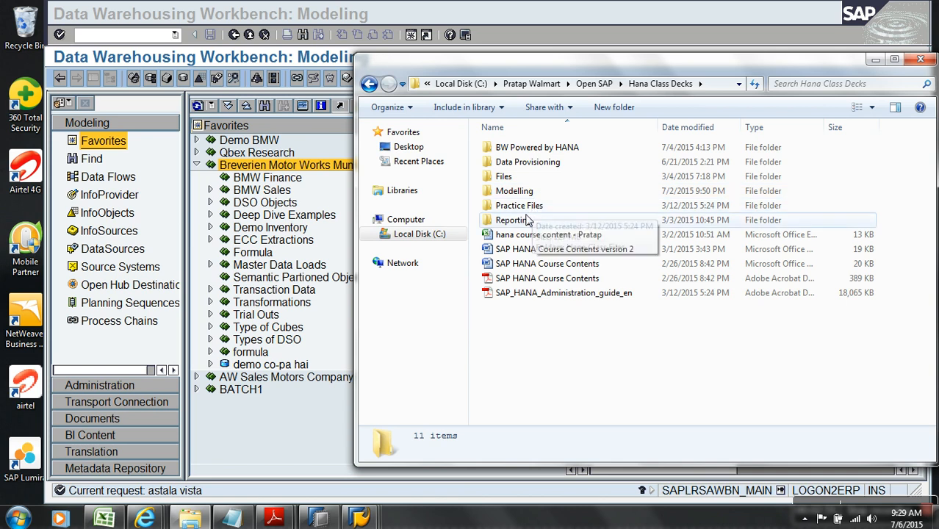
{"action": "double_click", "coordinate": [528, 206]}
{"action": "double_click", "coordinate": [526, 149]}
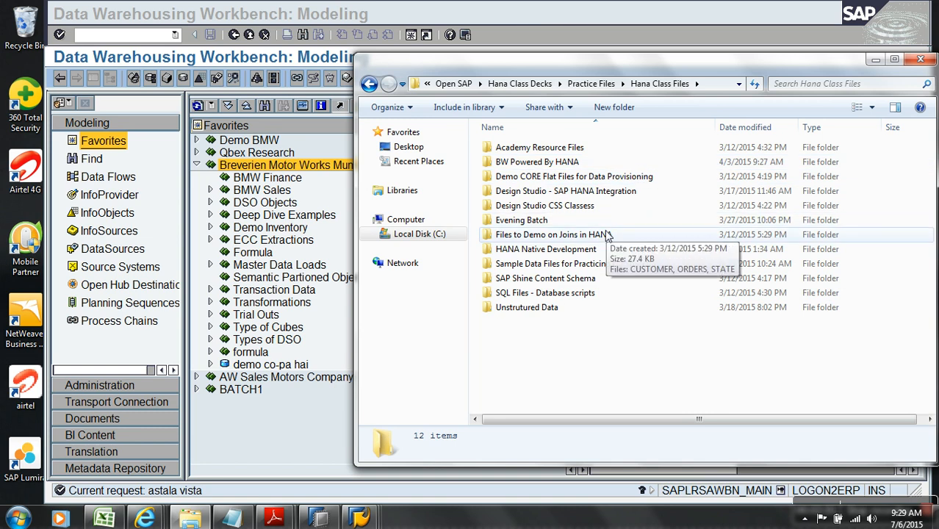
{"action": "double_click", "coordinate": [635, 177]}
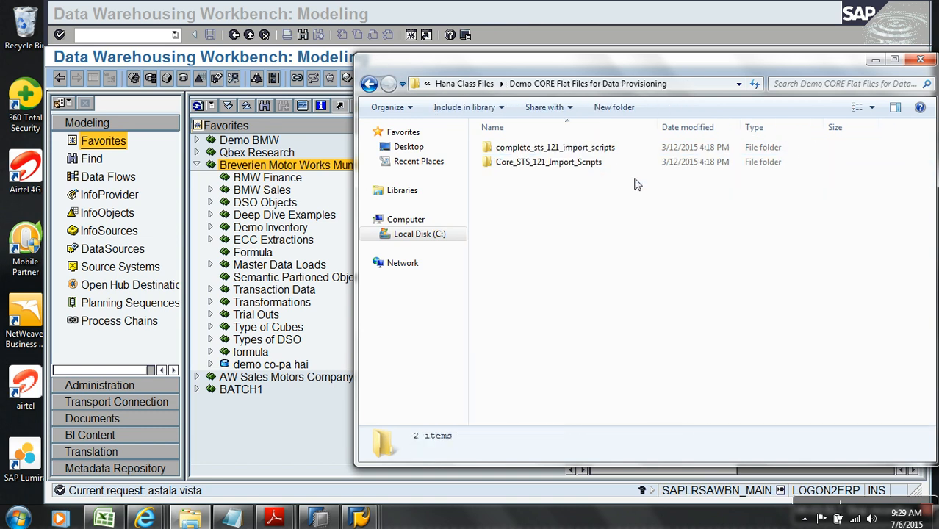
{"action": "left_click", "coordinate": [920, 59]}
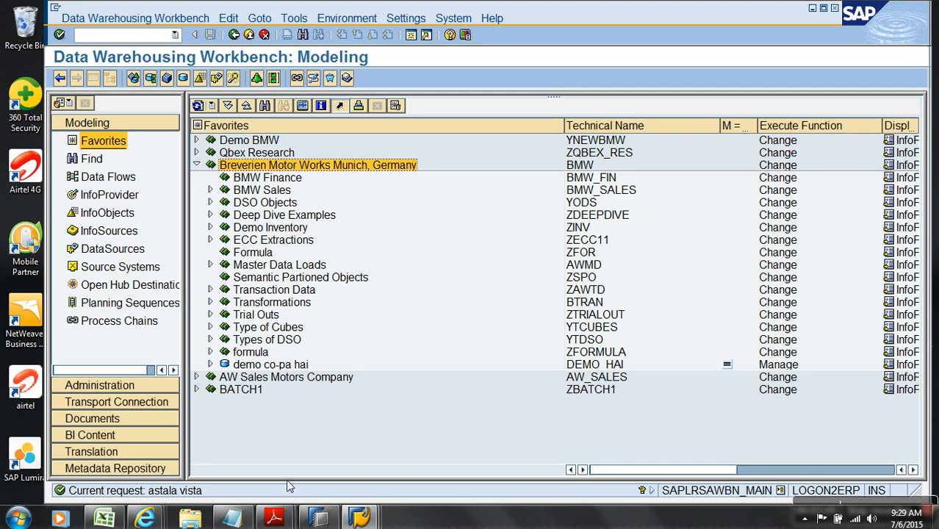
Connect by Remote Desktop to 183.82.108.229:43339, signing in and accepting the certificate
{"action": "left_click", "coordinate": [17, 518]}
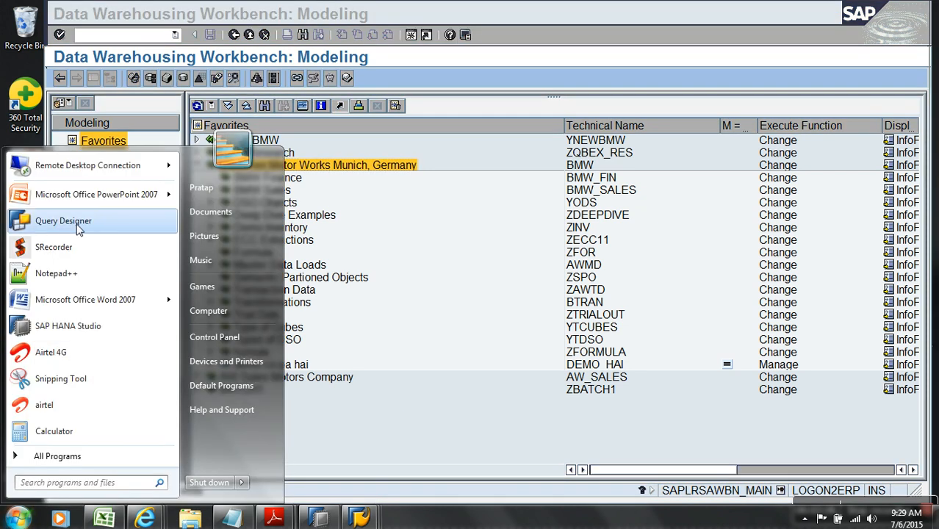
{"action": "left_click", "coordinate": [88, 166]}
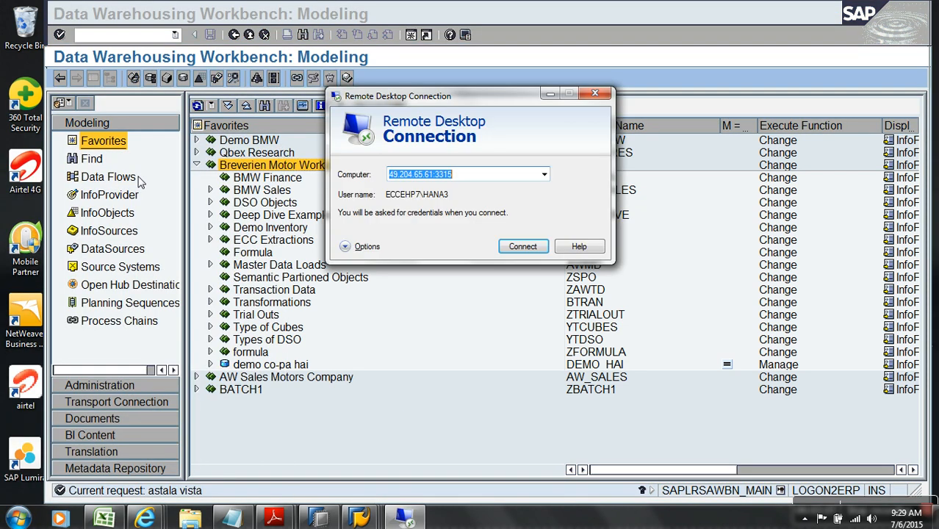
{"action": "left_click", "coordinate": [533, 250]}
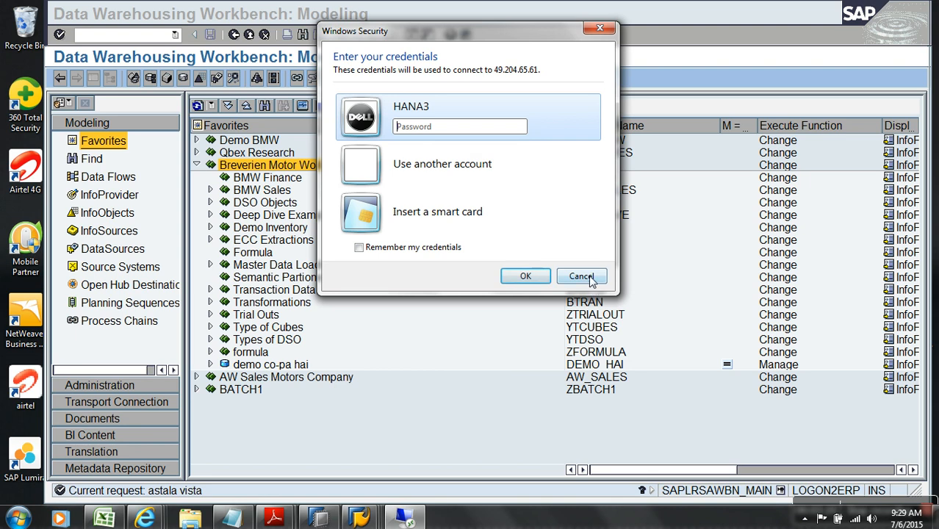
{"action": "left_click", "coordinate": [582, 276]}
{"action": "left_click", "coordinate": [544, 175]}
{"action": "left_click", "coordinate": [441, 199]}
{"action": "left_click", "coordinate": [524, 251]}
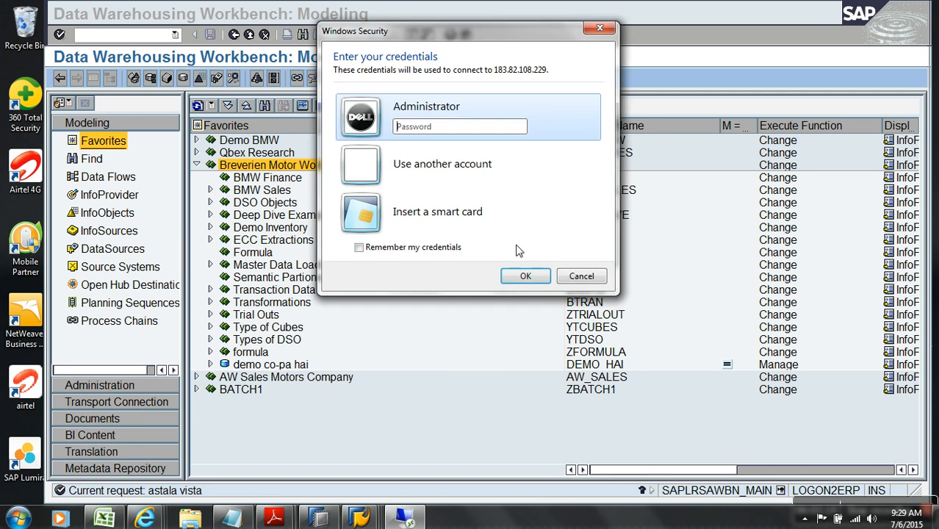
{"action": "type", "text": "•••••••"}
{"action": "key", "text": "Return"}
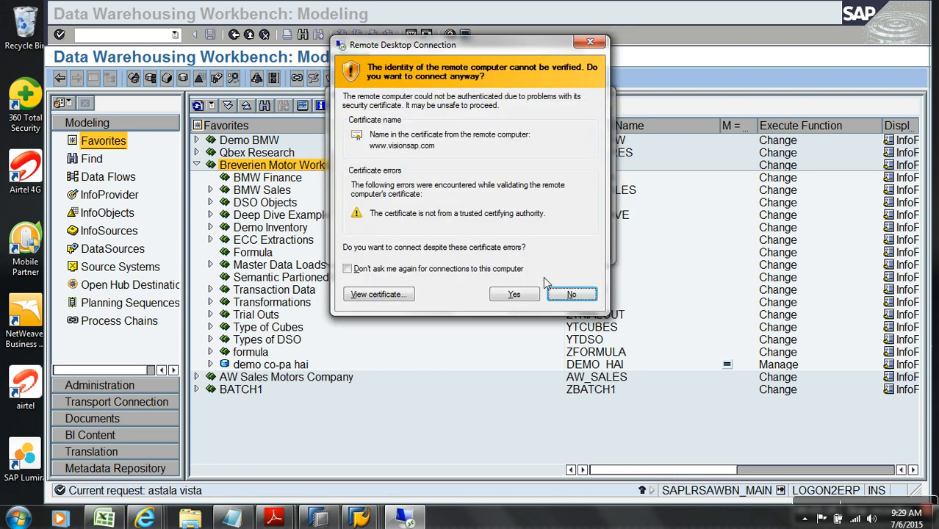
{"action": "left_click", "coordinate": [515, 293]}
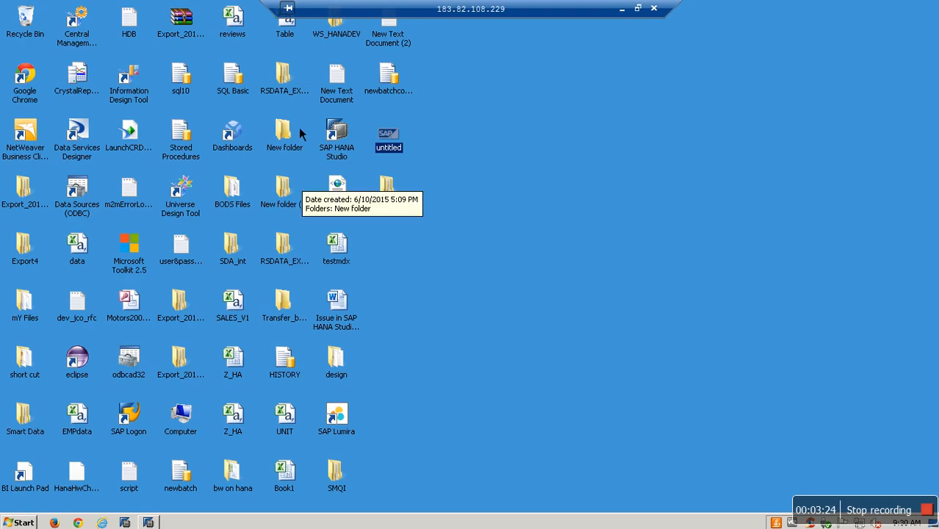
Open and close the BODS Files folder on the remote desktop, then minimize the session
{"action": "left_click", "coordinate": [291, 156]}
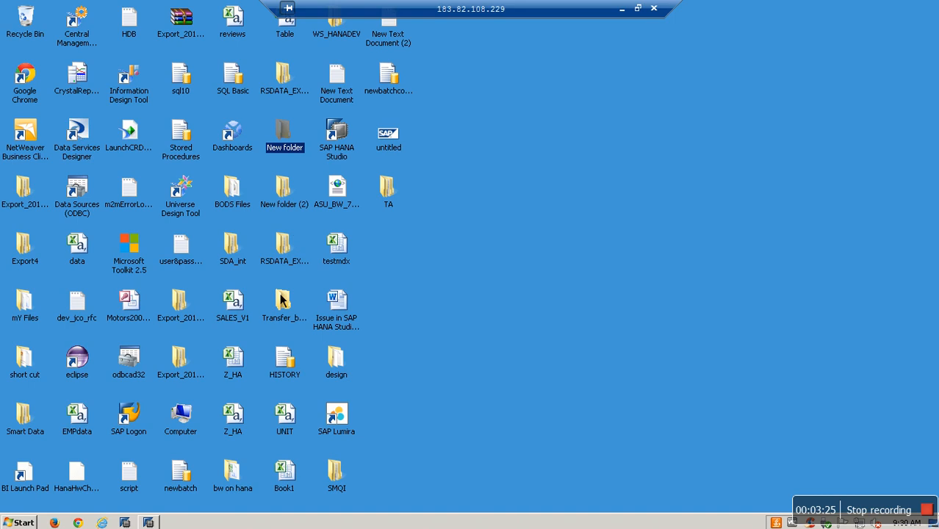
{"action": "left_click", "coordinate": [294, 272]}
{"action": "key", "text": "b"}
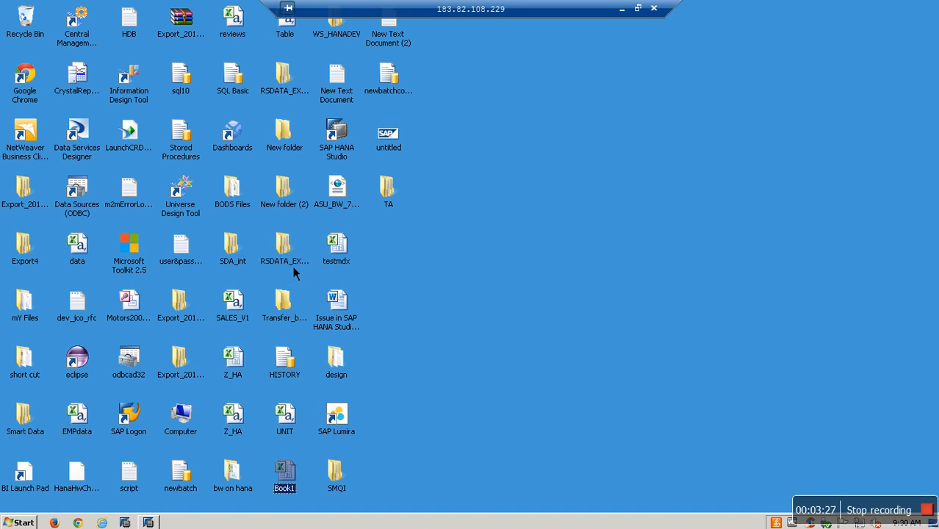
{"action": "key", "text": "b"}
{"action": "key", "text": "b"}
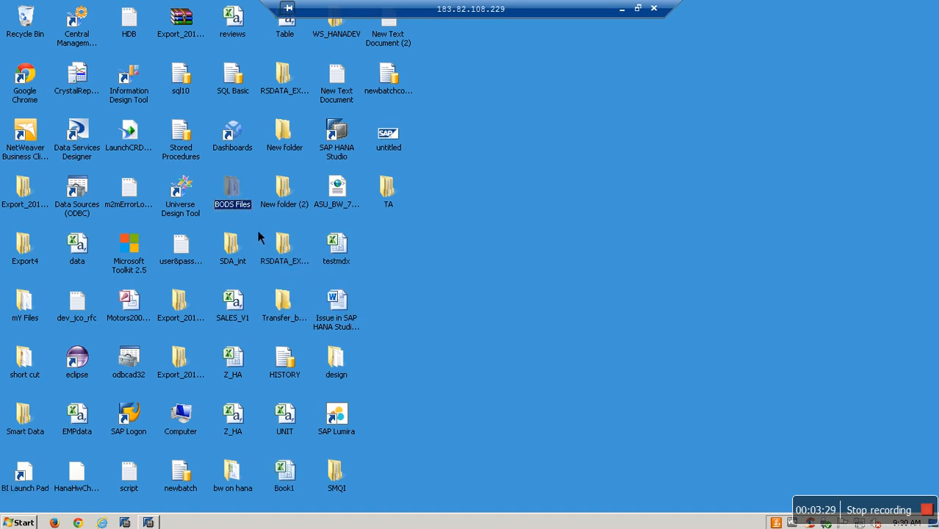
{"action": "double_click", "coordinate": [247, 215]}
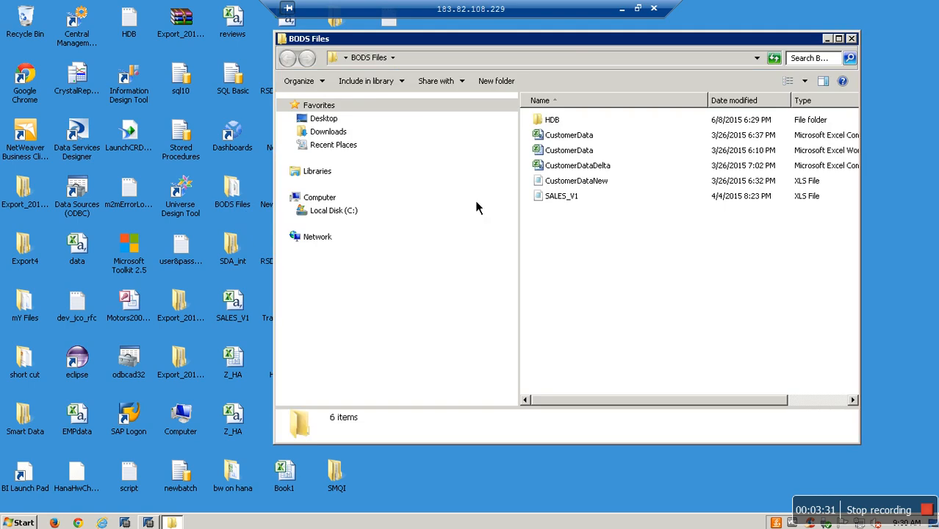
{"action": "left_click", "coordinate": [852, 39]}
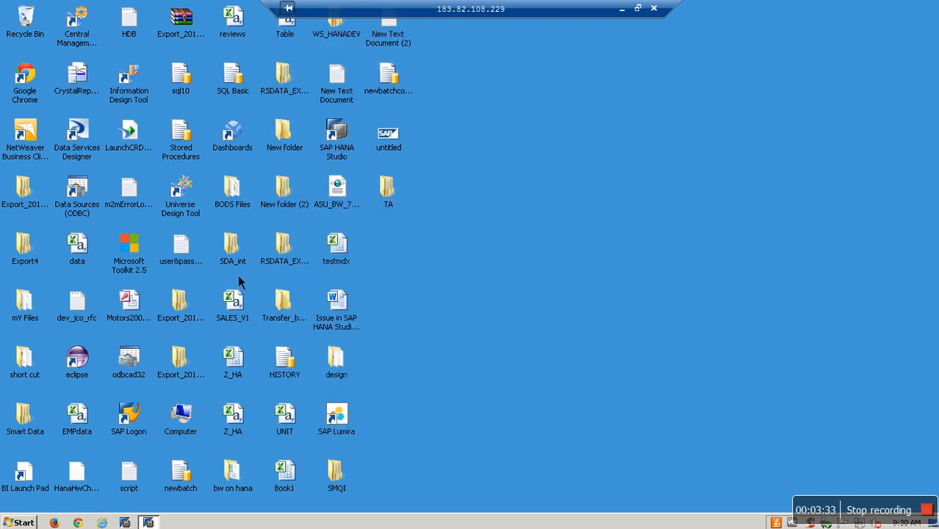
{"action": "left_click", "coordinate": [277, 265]}
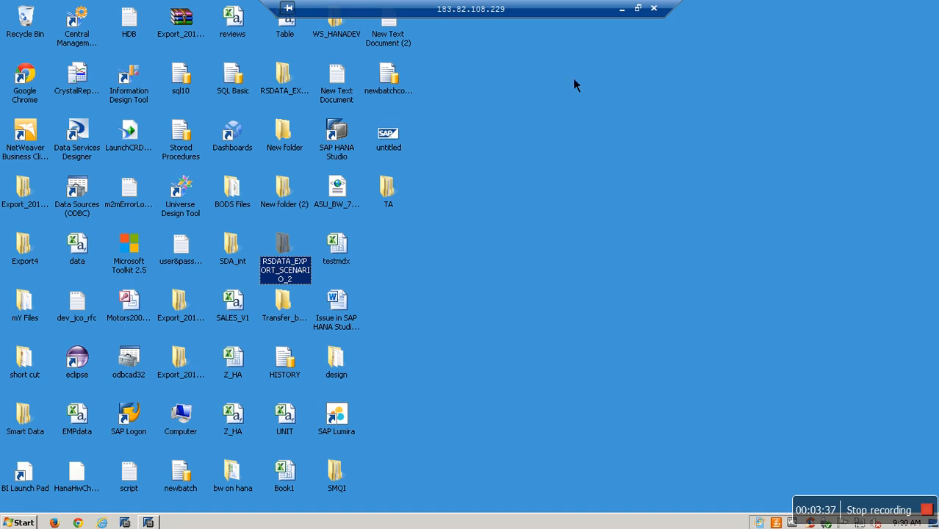
{"action": "left_click", "coordinate": [622, 9]}
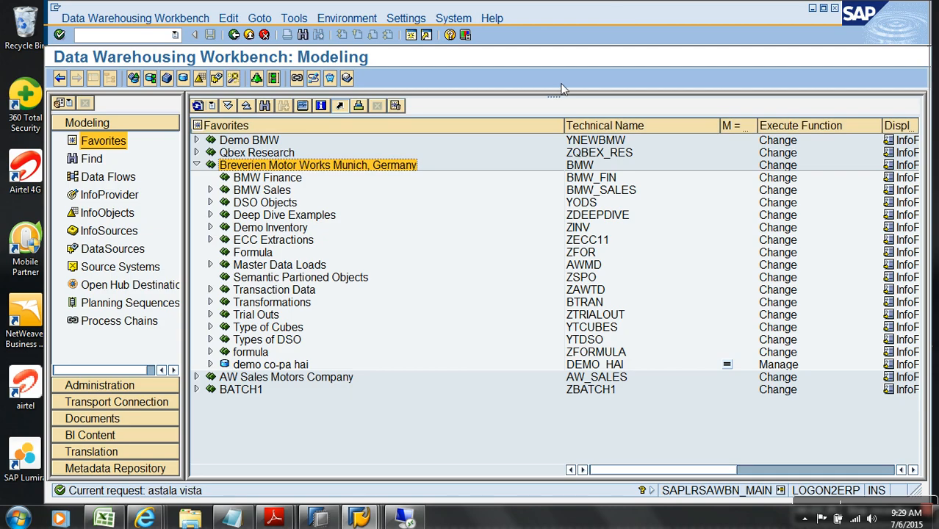
Open the Other Files folder on drive C:, sort it by type, and right-click Sales
{"action": "key", "text": "super+d"}
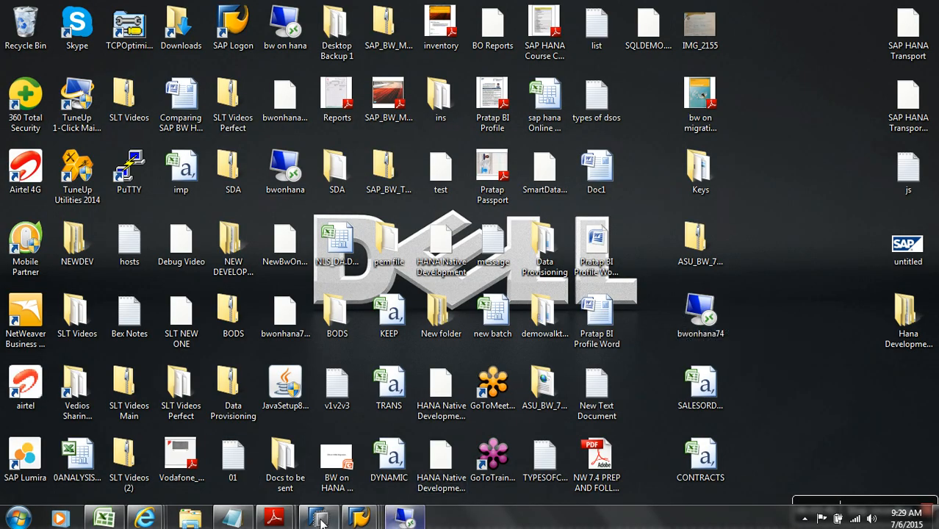
{"action": "left_click", "coordinate": [190, 520]}
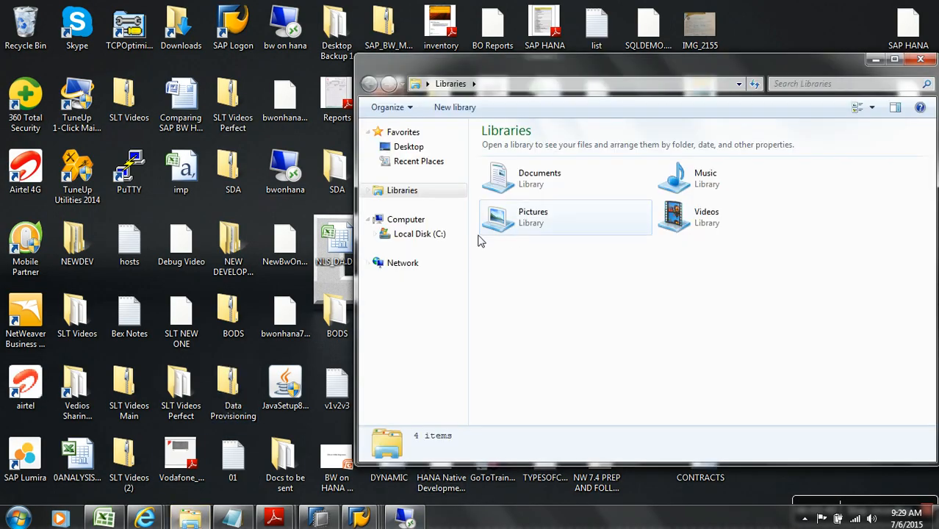
{"action": "left_click", "coordinate": [418, 234]}
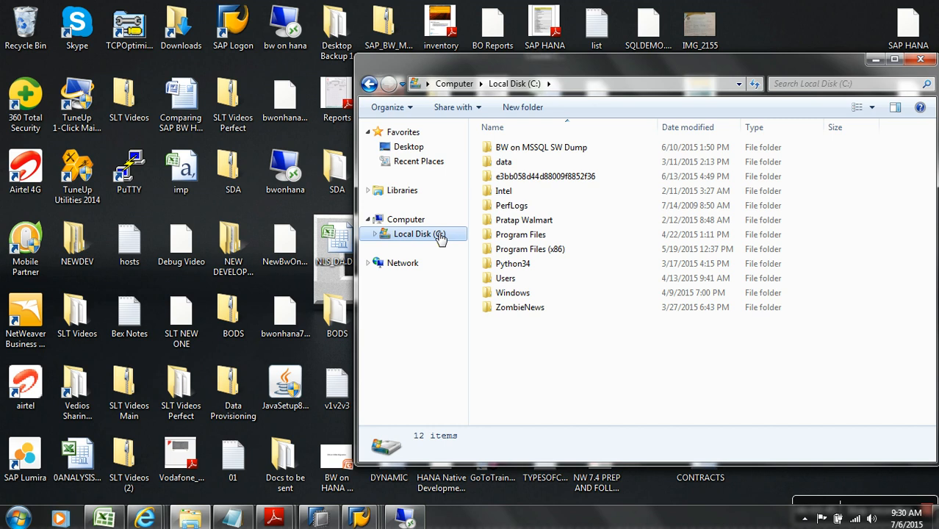
{"action": "double_click", "coordinate": [536, 220]}
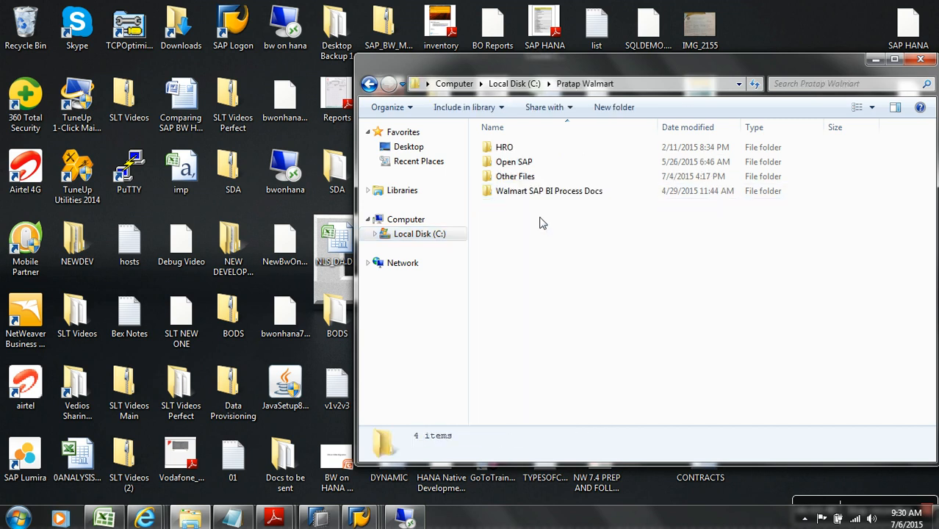
{"action": "double_click", "coordinate": [523, 162]}
{"action": "key", "text": "BackSpace"}
{"action": "double_click", "coordinate": [538, 177]}
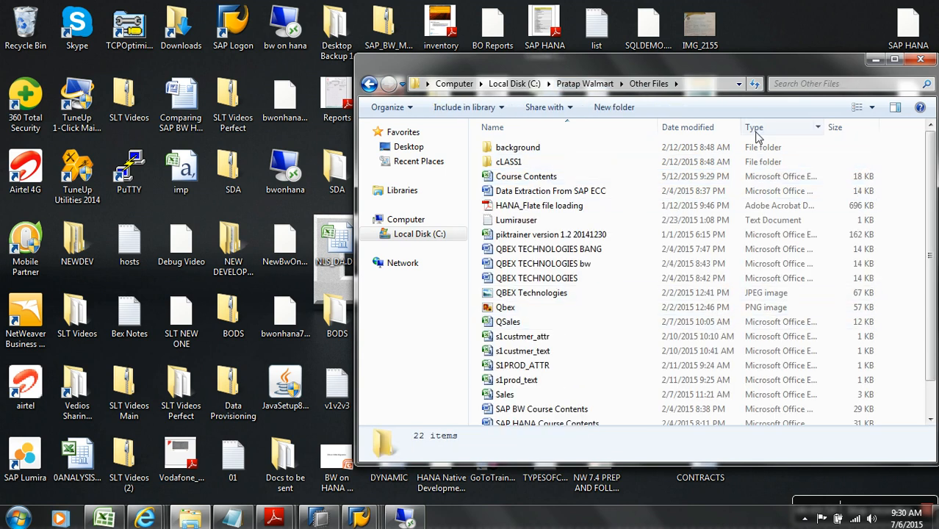
{"action": "left_click", "coordinate": [754, 130]}
{"action": "right_click", "coordinate": [523, 283]}
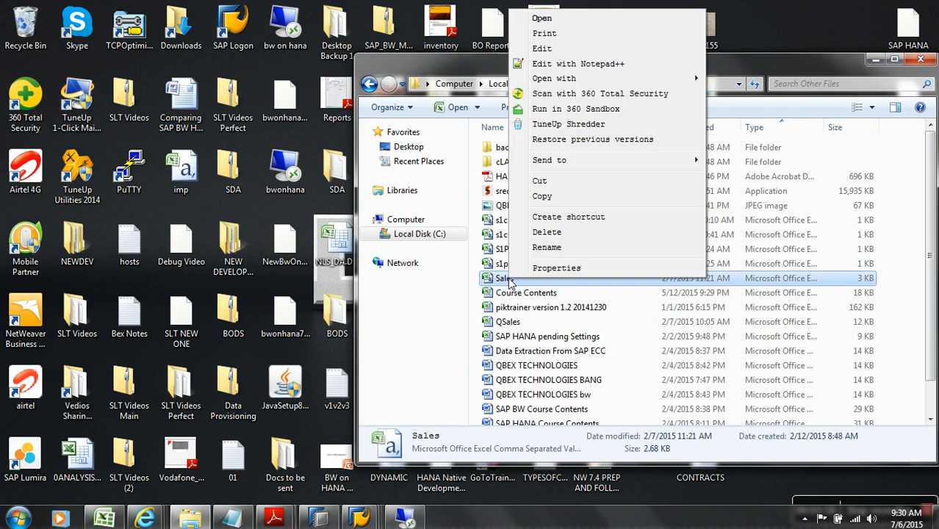
Open Sales.csv in Excel and scroll through the rows reviewing the Year values such as 2013
{"action": "left_click", "coordinate": [563, 22]}
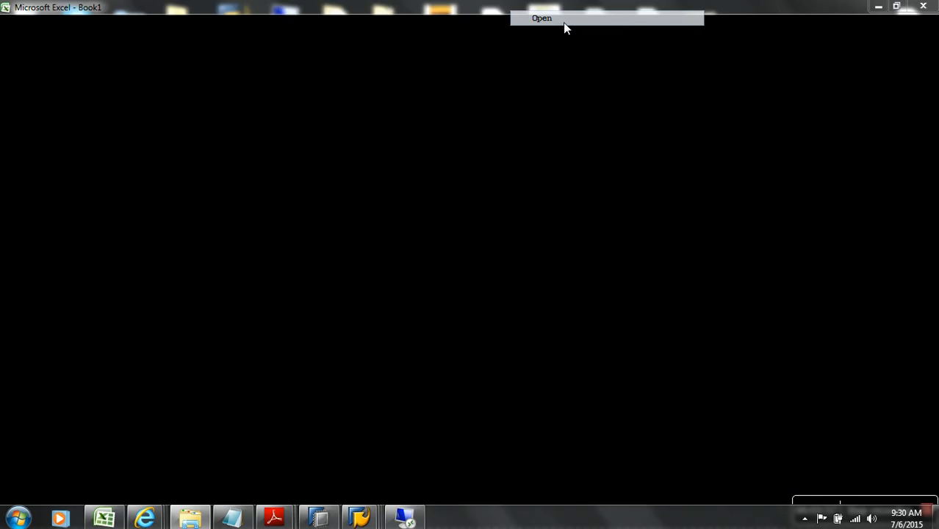
{"action": "left_click", "coordinate": [406, 193]}
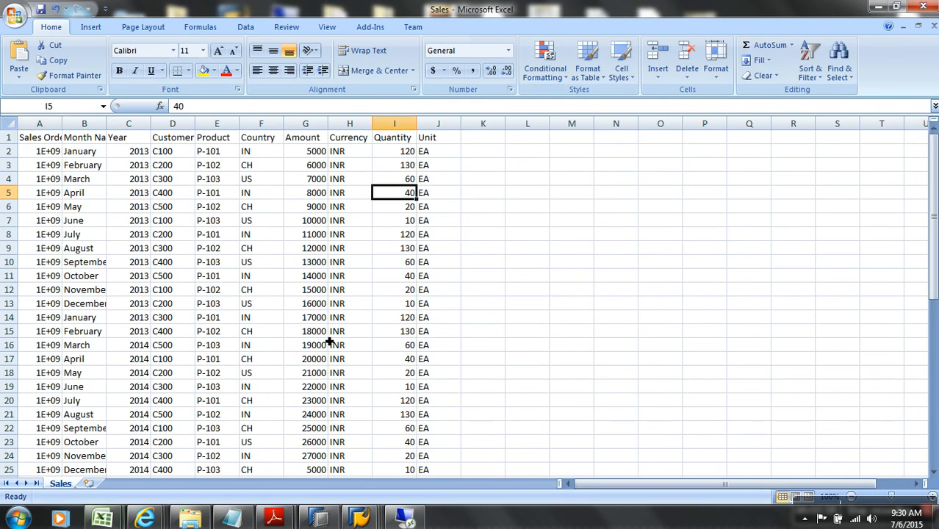
{"action": "left_click", "coordinate": [148, 144]}
{"action": "scroll", "coordinate": [135, 184], "scroll_direction": "down", "scroll_amount": 4}
{"action": "scroll", "coordinate": [135, 183], "scroll_direction": "up", "scroll_amount": 4}
{"action": "left_click", "coordinate": [139, 165]}
{"action": "scroll", "coordinate": [159, 267], "scroll_direction": "down", "scroll_amount": 5}
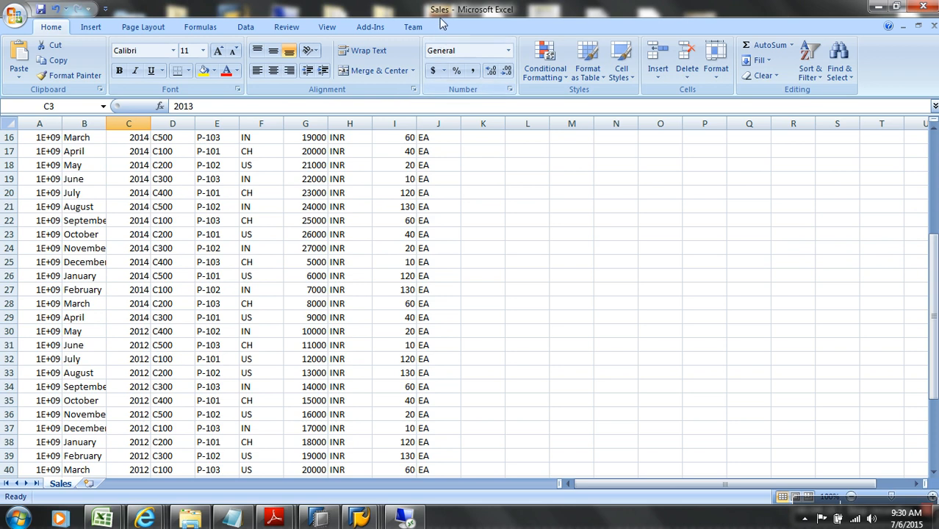
{"action": "scroll", "coordinate": [383, 207], "scroll_direction": "up", "scroll_amount": 5}
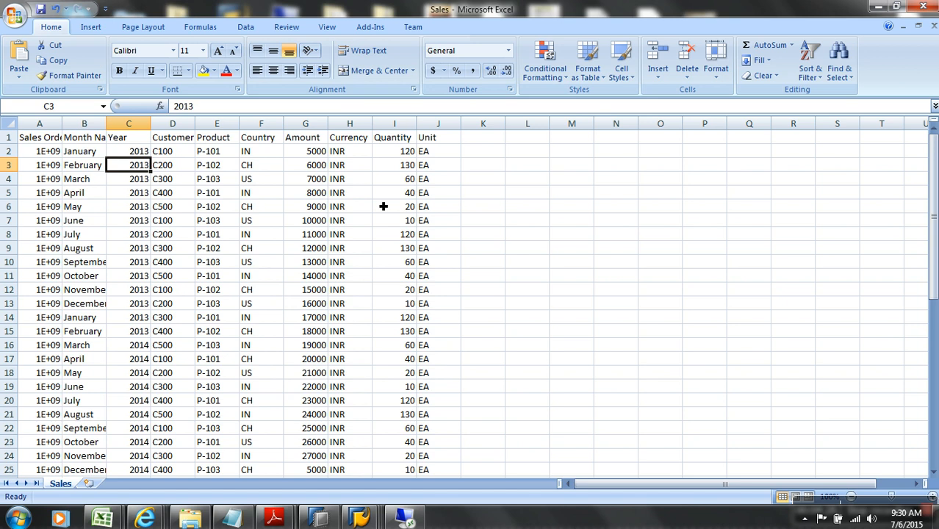
{"action": "left_click", "coordinate": [409, 518]}
{"action": "left_click", "coordinate": [409, 519]}
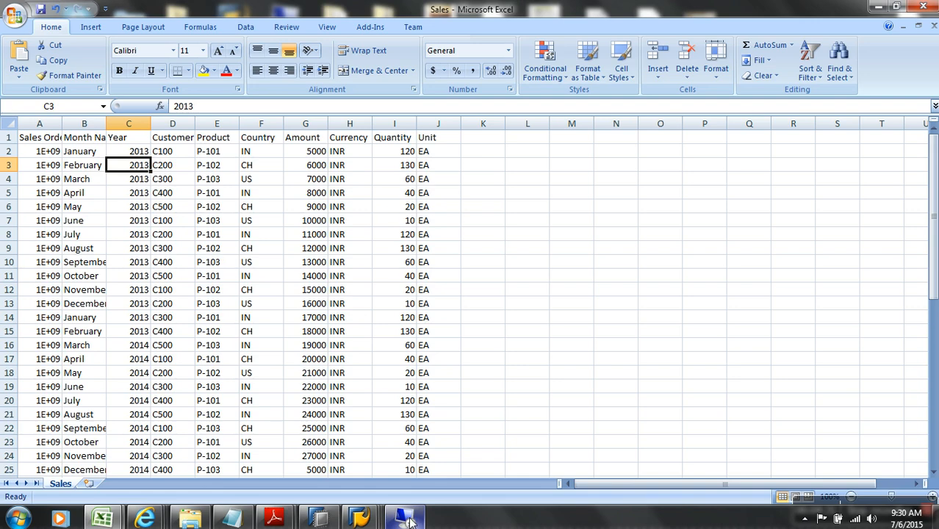
Start a new InfoCube in the Semantic Partioned Objects InfoArea ZSPO and view the BWA Status choices
{"action": "mouse_move", "coordinate": [360, 518]}
{"action": "left_click", "coordinate": [365, 469]}
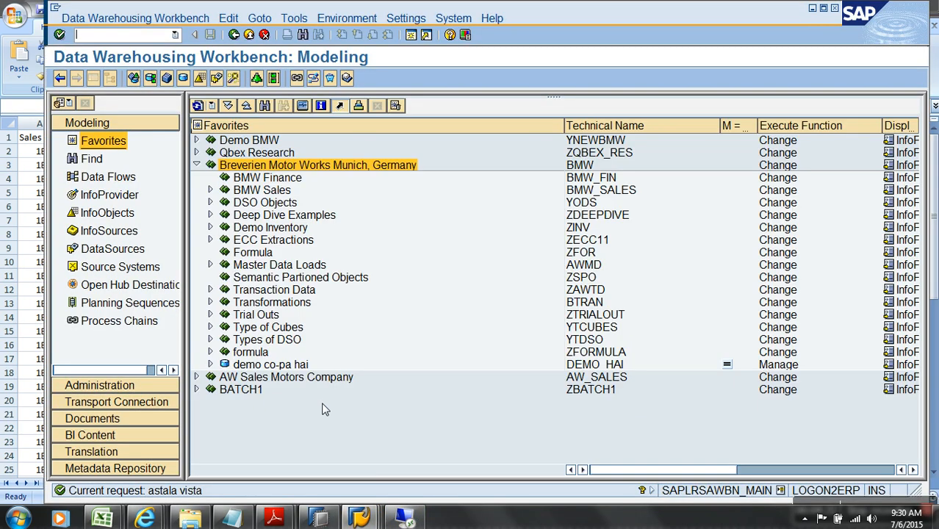
{"action": "left_click", "coordinate": [328, 280]}
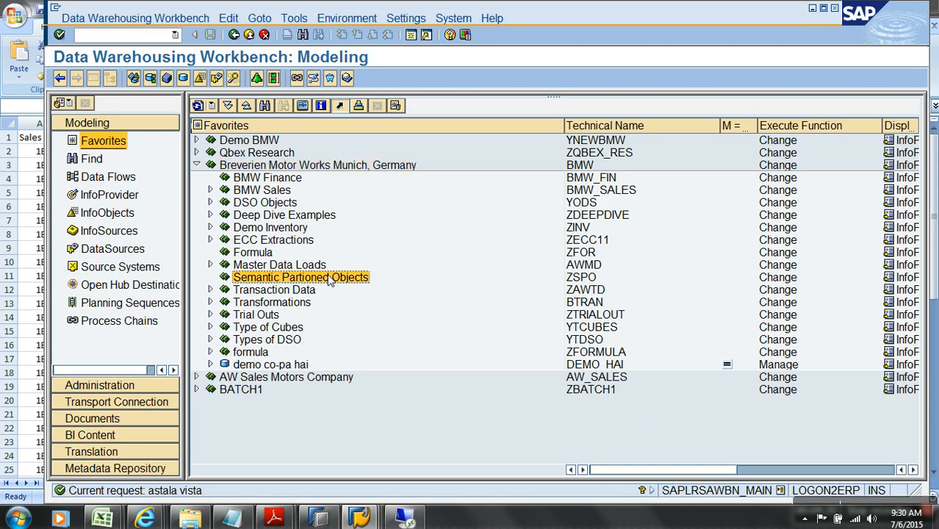
{"action": "right_click", "coordinate": [329, 280]}
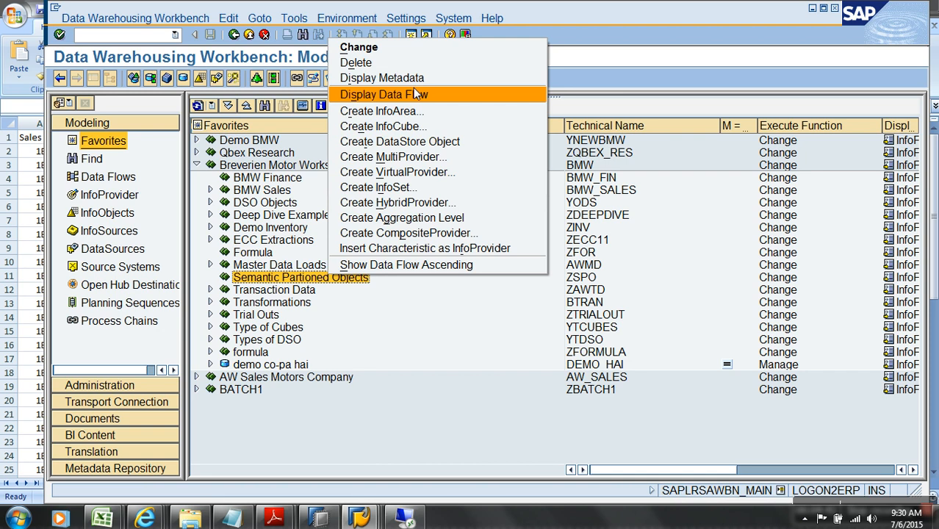
{"action": "left_click", "coordinate": [416, 129]}
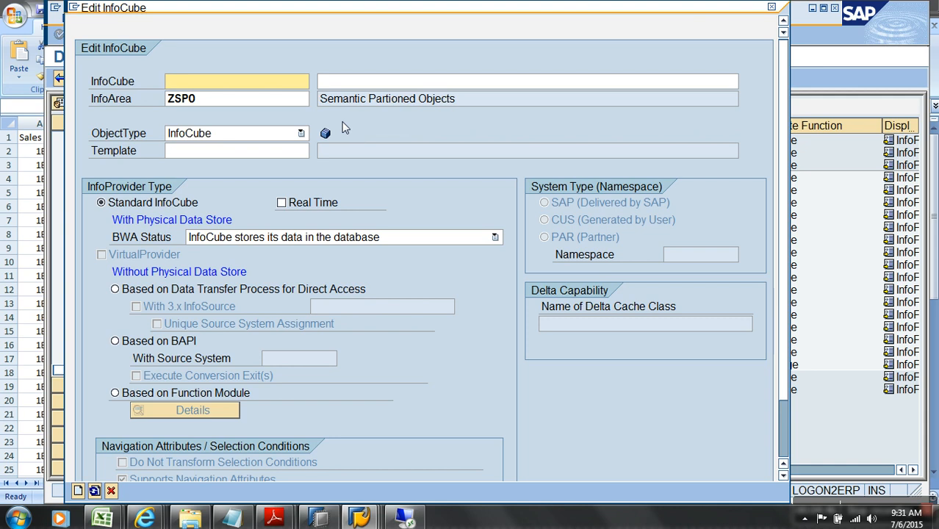
{"action": "left_click", "coordinate": [329, 240]}
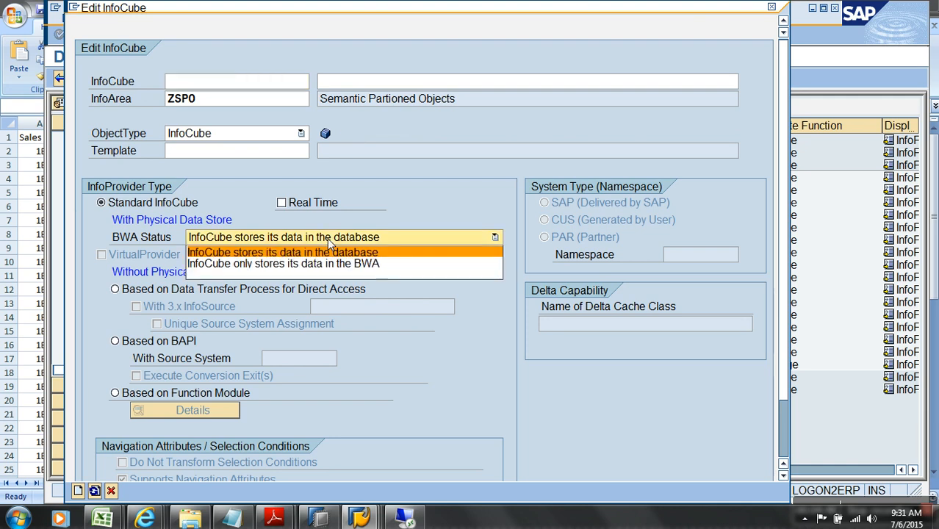
Cancel the Edit InfoCube dialog unchanged and switch to the InfoProvider tree
{"action": "left_click", "coordinate": [384, 362]}
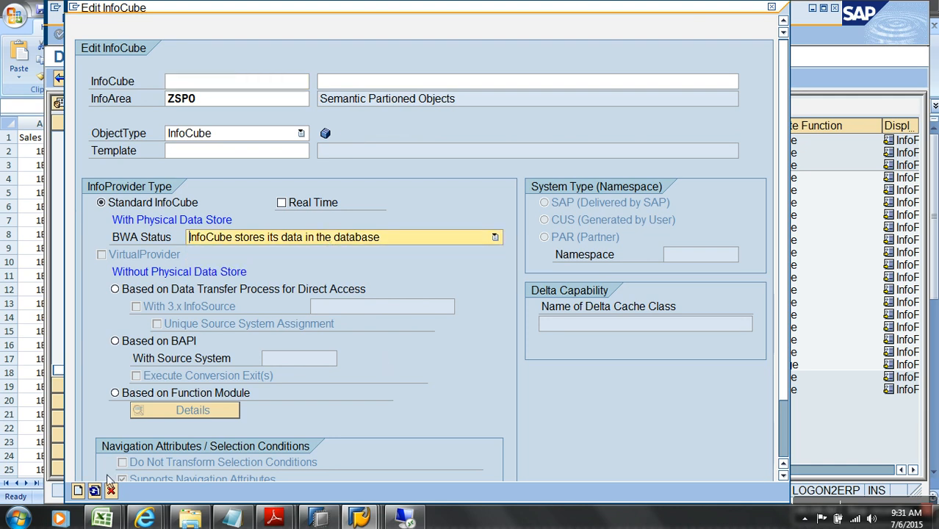
{"action": "left_click", "coordinate": [111, 490]}
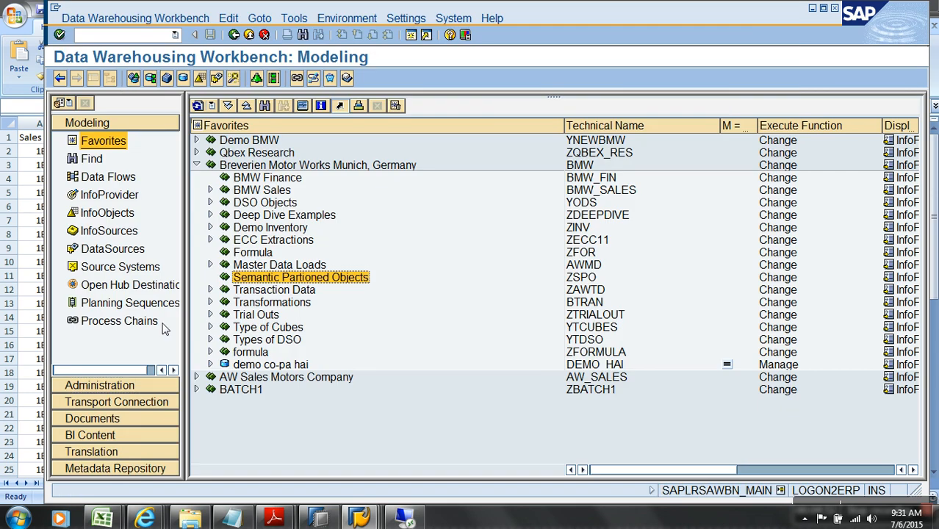
{"action": "right_click", "coordinate": [309, 283]}
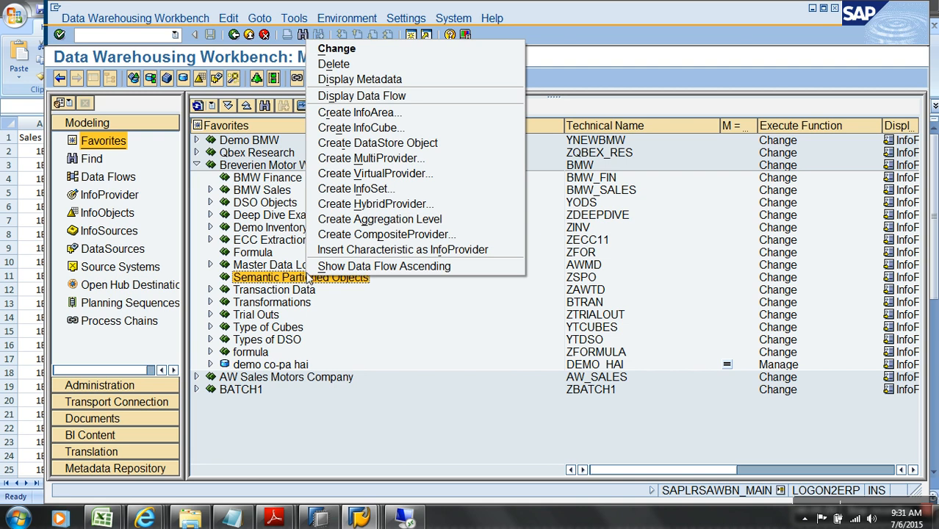
{"action": "left_click", "coordinate": [116, 197]}
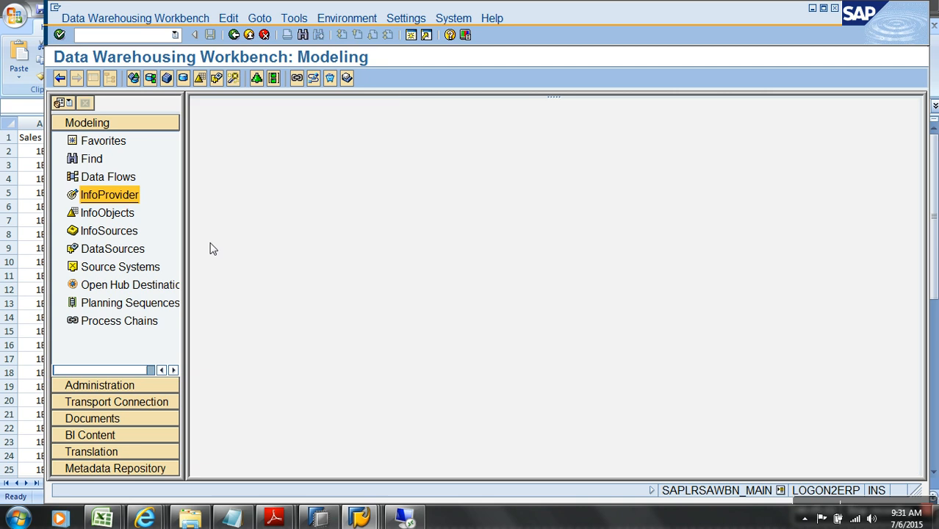
Browse the InfoProvider, Favorites and InfoObjects trees, collapsing the top InfoArea
{"action": "left_click", "coordinate": [198, 155]}
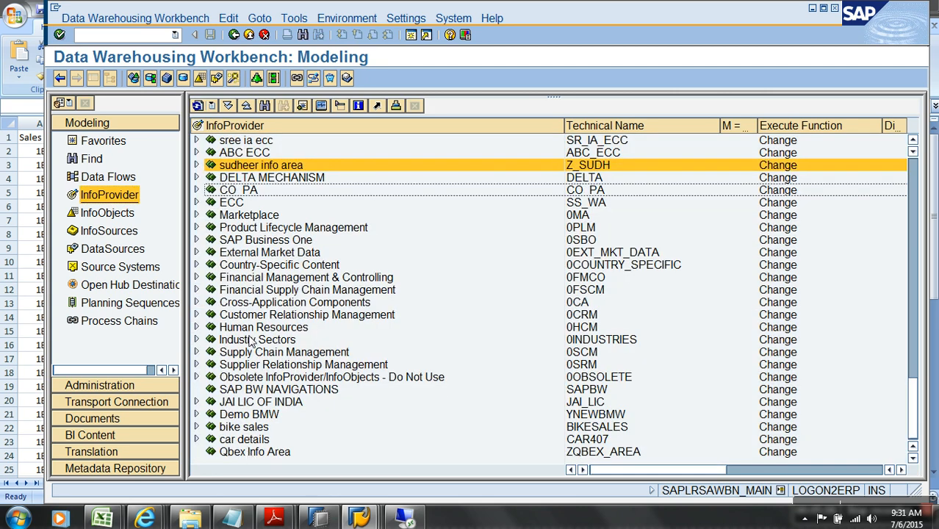
{"action": "left_click", "coordinate": [281, 304]}
{"action": "scroll", "coordinate": [282, 305], "scroll_direction": "up", "scroll_amount": 12}
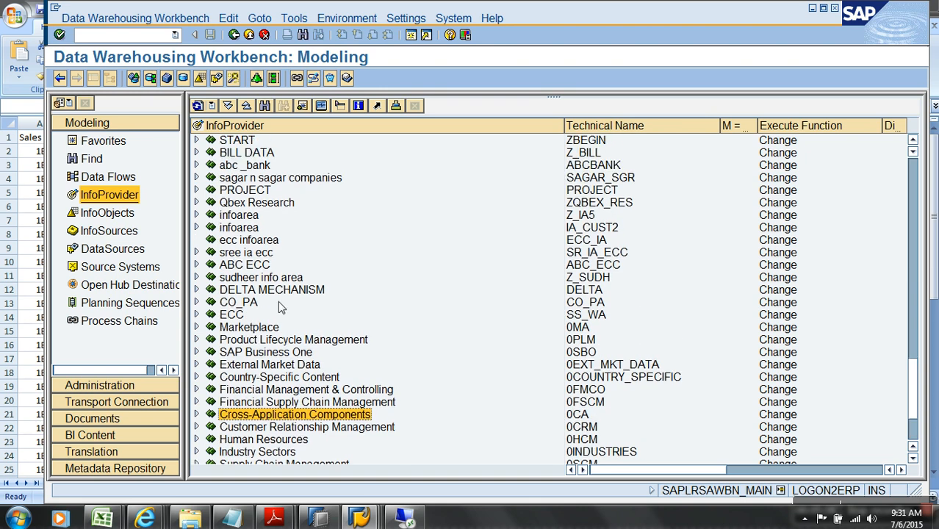
{"action": "scroll", "coordinate": [281, 306], "scroll_direction": "up", "scroll_amount": 2}
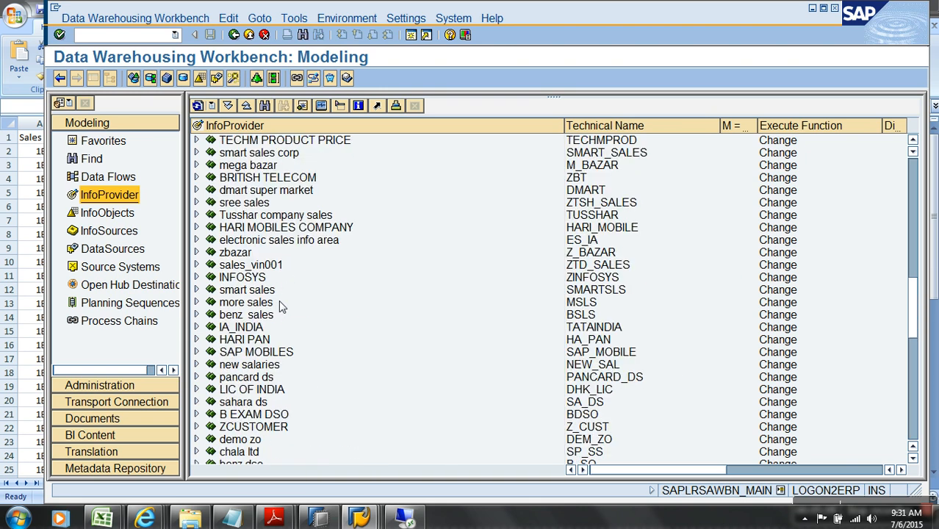
{"action": "left_click", "coordinate": [122, 143]}
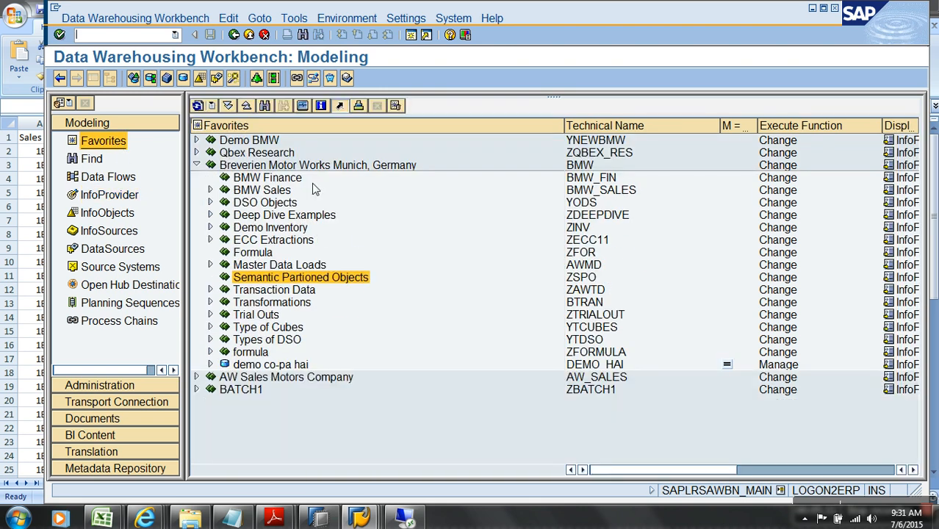
{"action": "left_click", "coordinate": [588, 166]}
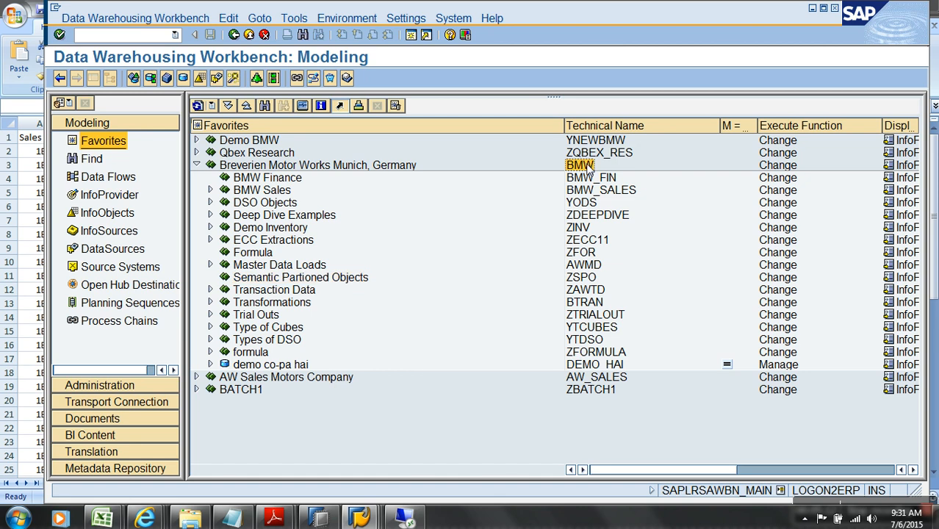
{"action": "left_click", "coordinate": [112, 215]}
{"action": "left_click", "coordinate": [109, 194]}
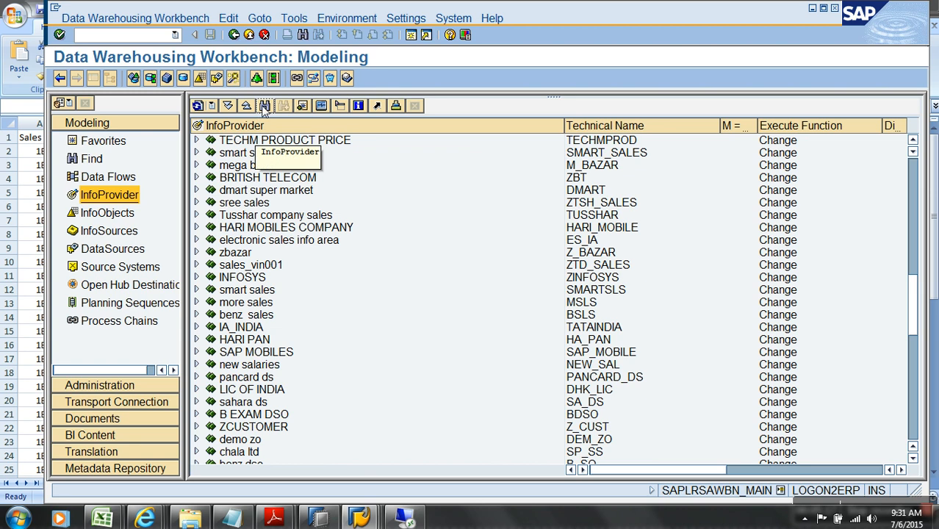
Search the InfoProvider tree for BMW
{"action": "left_click", "coordinate": [265, 105]}
{"action": "key", "text": "Delete"}
{"action": "key", "text": "Delete"}
{"action": "key", "text": "Delete"}
{"action": "key", "text": "Delete"}
{"action": "key", "text": "Delete"}
{"action": "key", "text": "Delete"}
{"action": "key", "text": "Delete"}
{"action": "key", "text": "Delete"}
{"action": "key", "text": "Delete"}
{"action": "key", "text": "Delete"}
{"action": "key", "text": "Delete"}
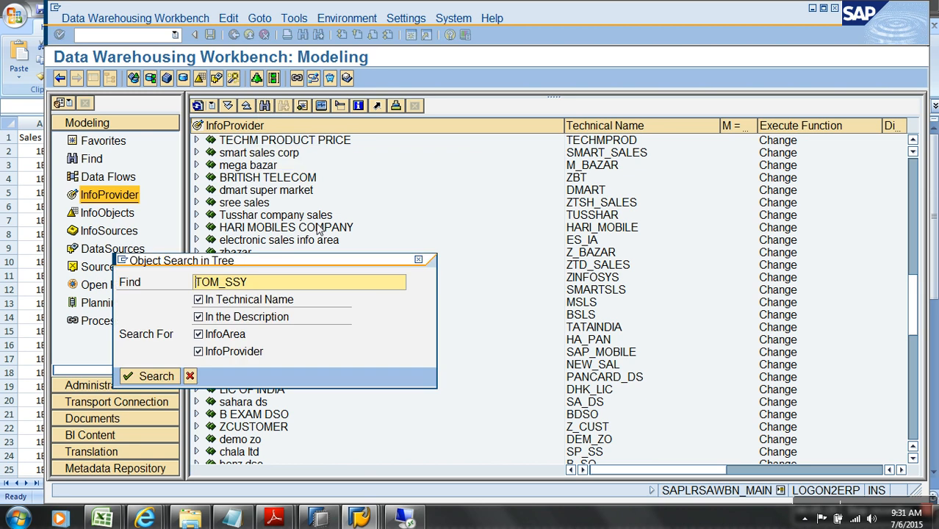
{"action": "type", "text": "BMW"}
{"action": "key", "text": "Return"}
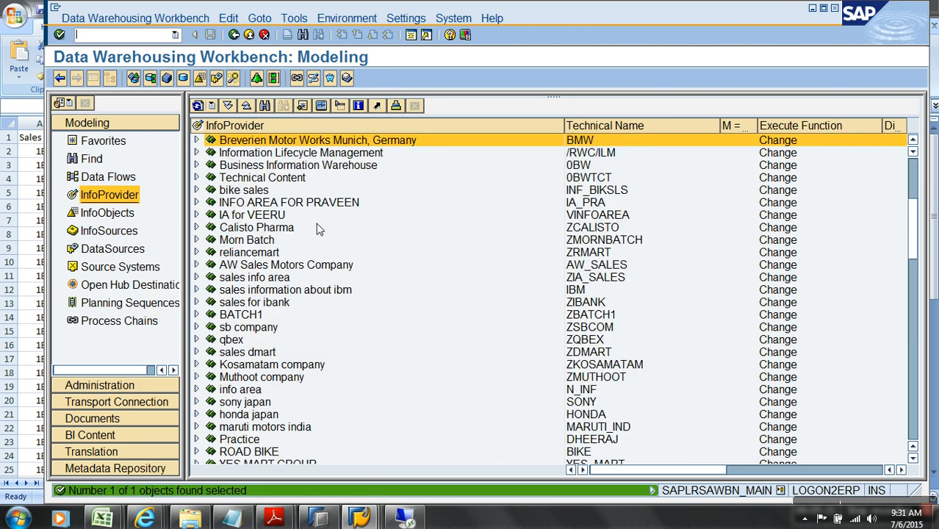
Expand the BMW InfoArea, inspect the Semantic Partioned Objects context menu, then switch to the remote session
{"action": "left_click", "coordinate": [197, 141]}
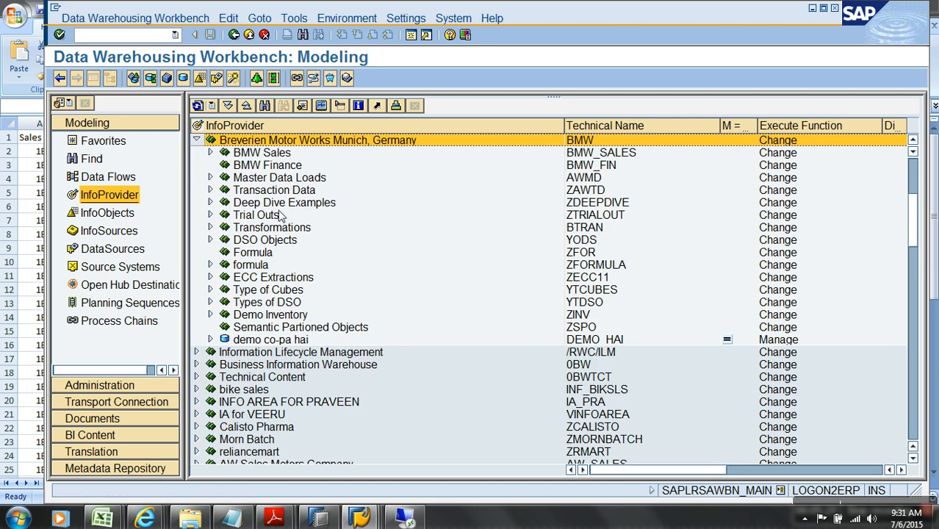
{"action": "right_click", "coordinate": [306, 328]}
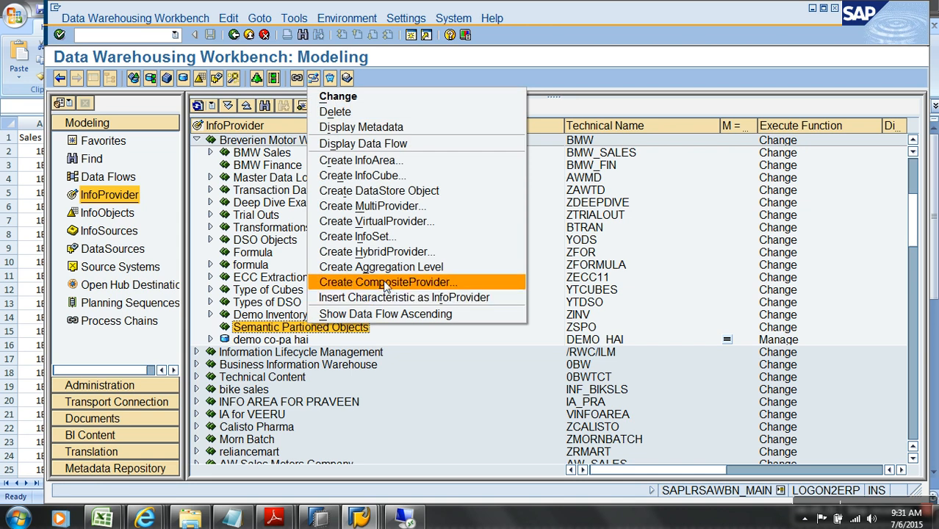
{"action": "left_click", "coordinate": [107, 141]}
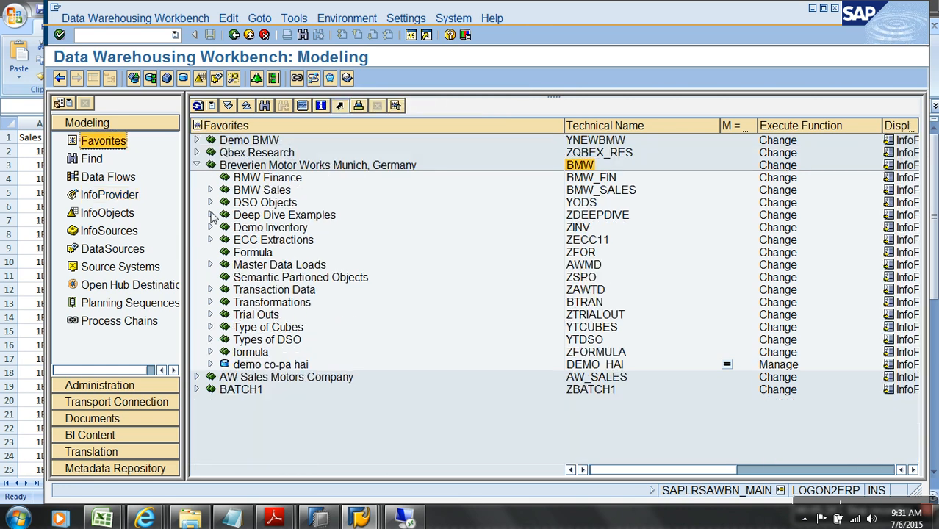
{"action": "right_click", "coordinate": [289, 280]}
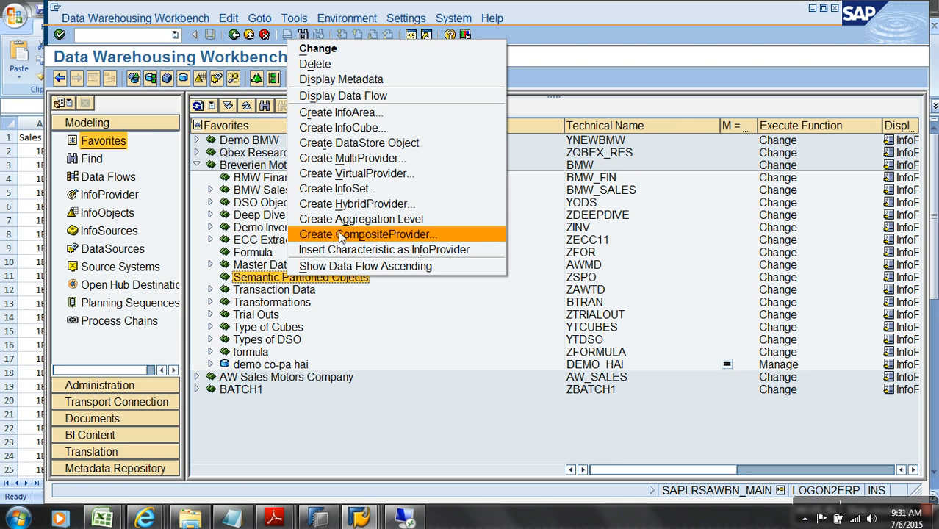
{"action": "left_click", "coordinate": [121, 200]}
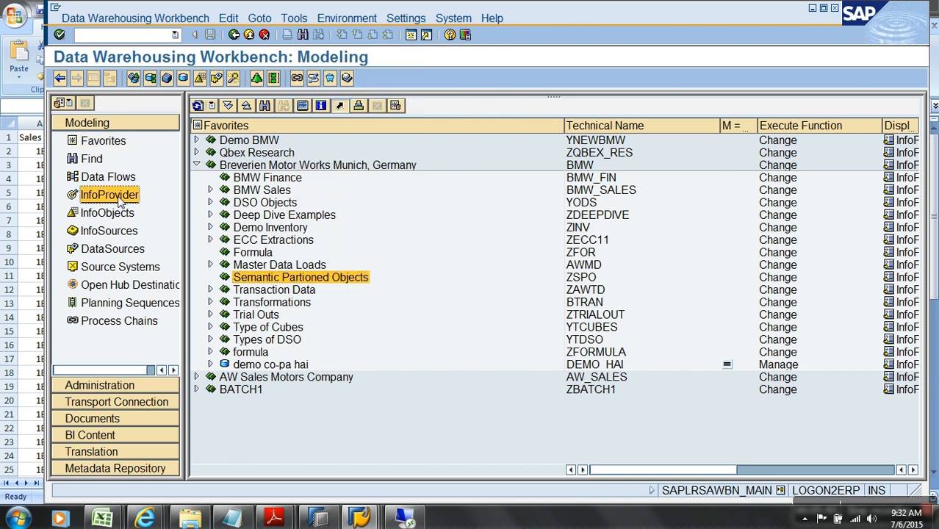
{"action": "left_click", "coordinate": [118, 212]}
{"action": "left_click", "coordinate": [116, 197]}
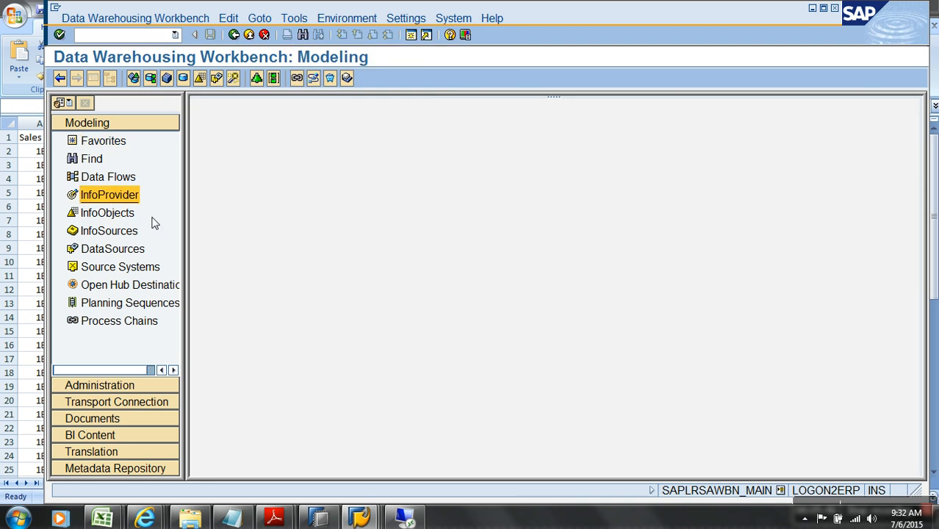
{"action": "right_click", "coordinate": [312, 329]}
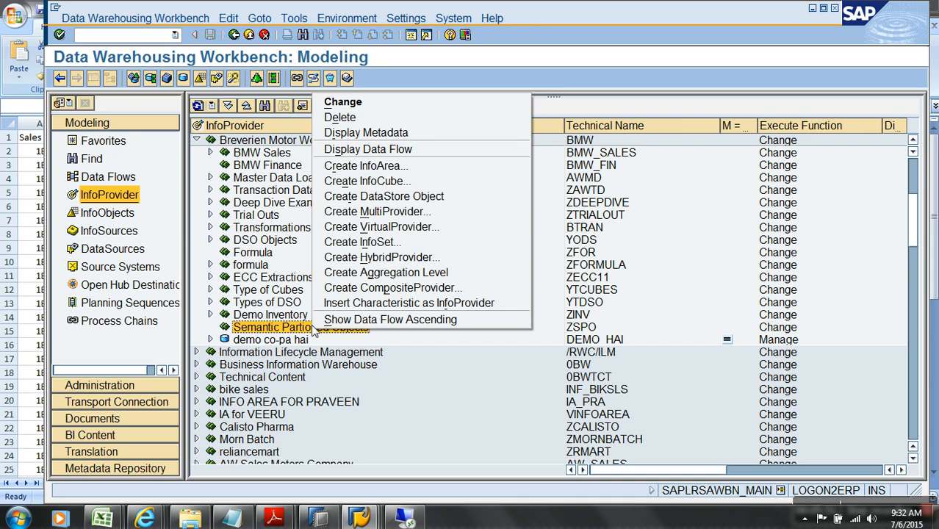
{"action": "left_click", "coordinate": [422, 395]}
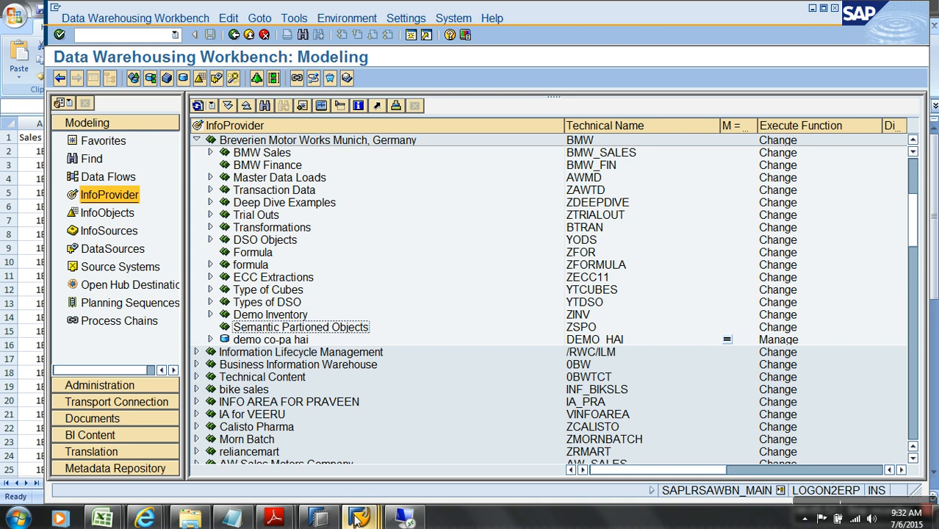
{"action": "left_click", "coordinate": [404, 519]}
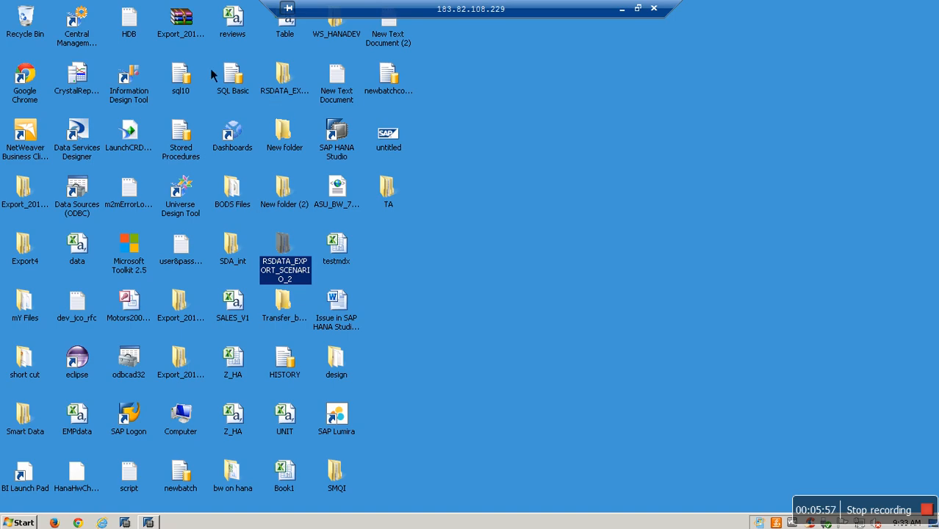
Try logging on to the BW On HANA system via SAP Logon and dismiss the connection error
{"action": "double_click", "coordinate": [132, 427]}
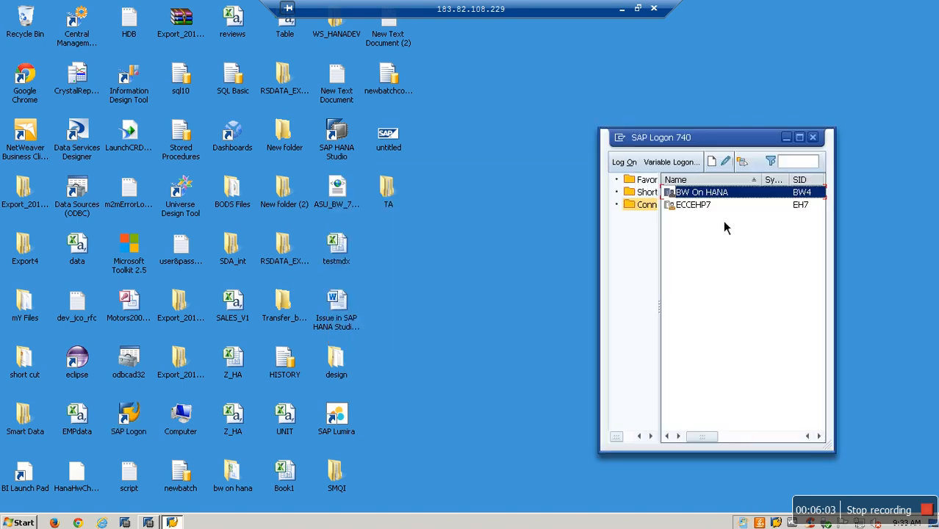
{"action": "left_click", "coordinate": [624, 162]}
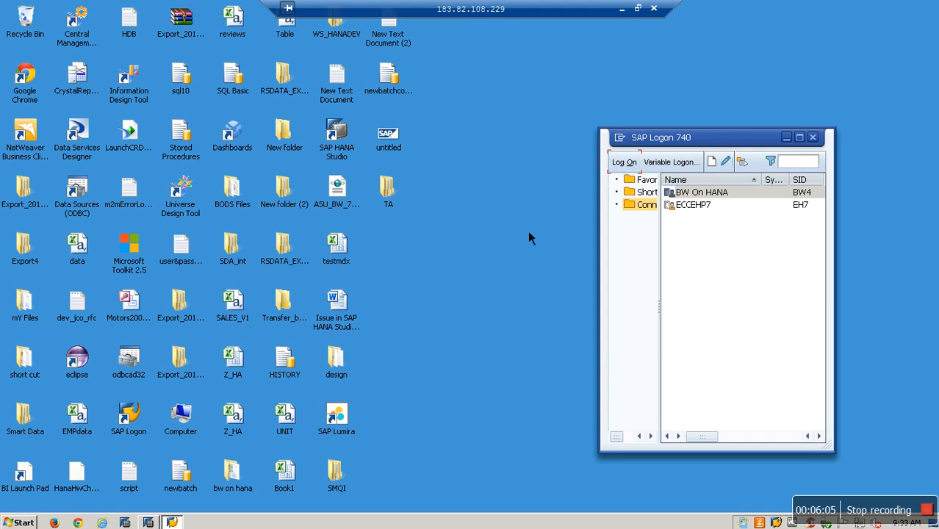
{"action": "left_click", "coordinate": [556, 314]}
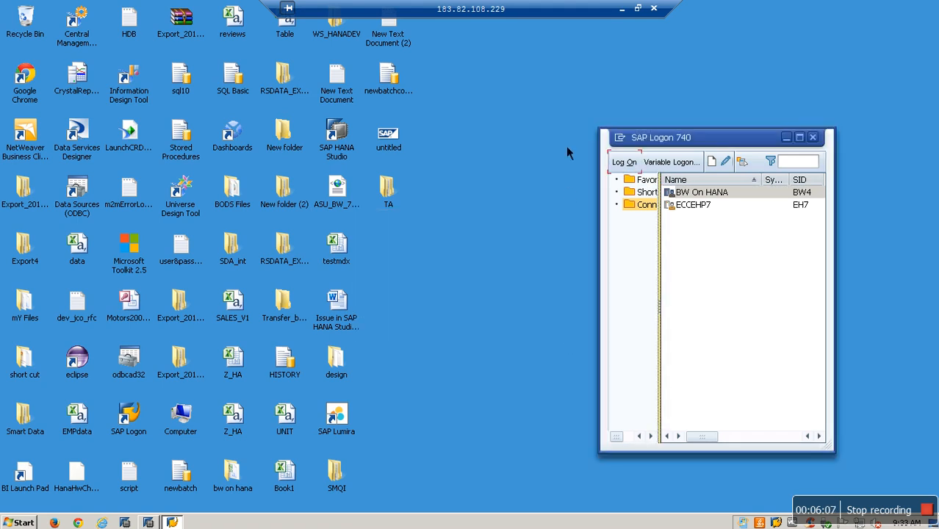
{"action": "left_click", "coordinate": [622, 8]}
{"action": "left_click", "coordinate": [17, 519]}
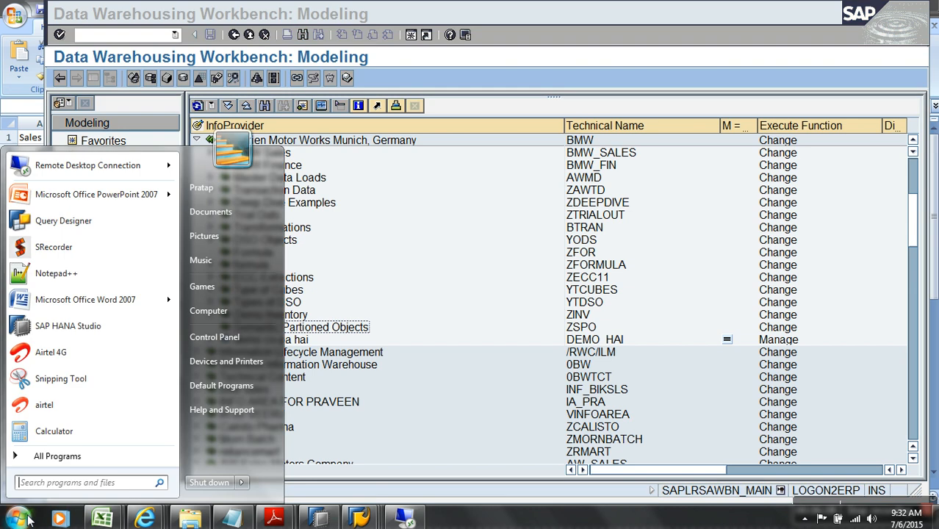
{"action": "left_click", "coordinate": [101, 163]}
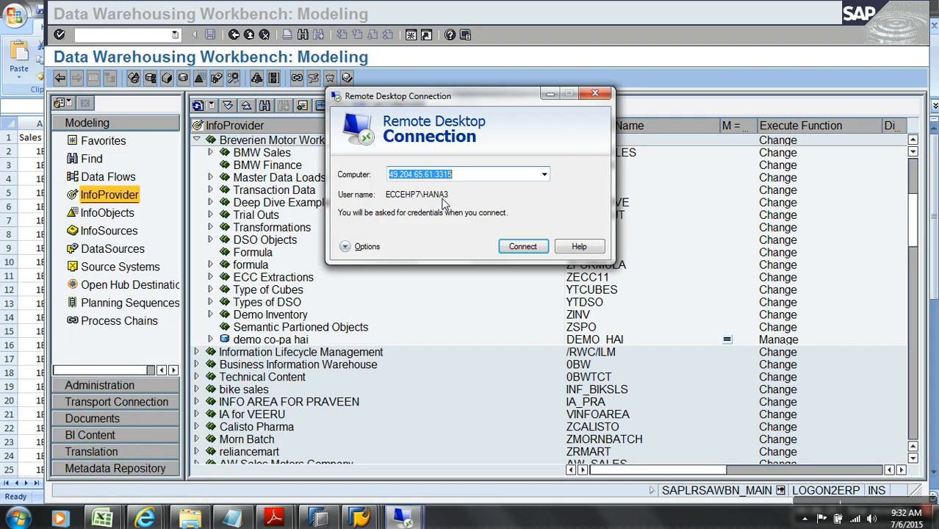
{"action": "left_click", "coordinate": [544, 174]}
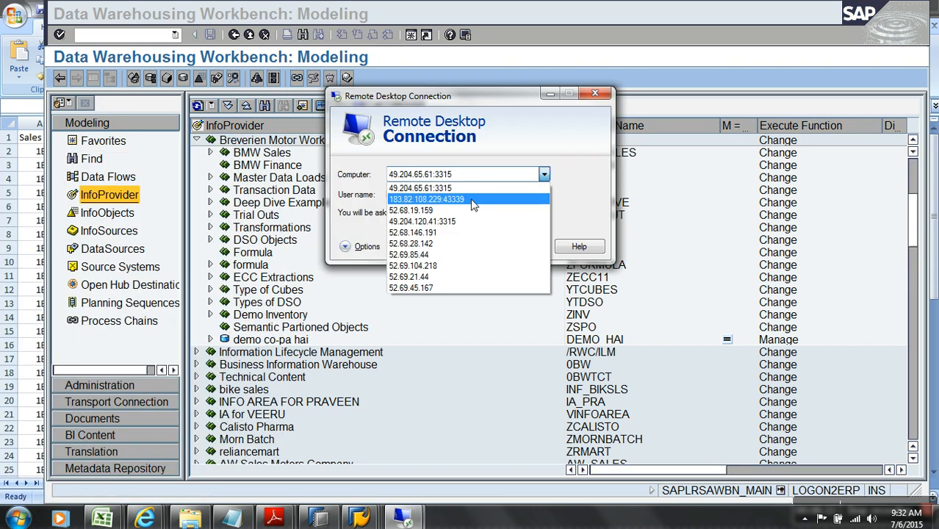
{"action": "left_click", "coordinate": [471, 188]}
{"action": "left_click", "coordinate": [514, 247]}
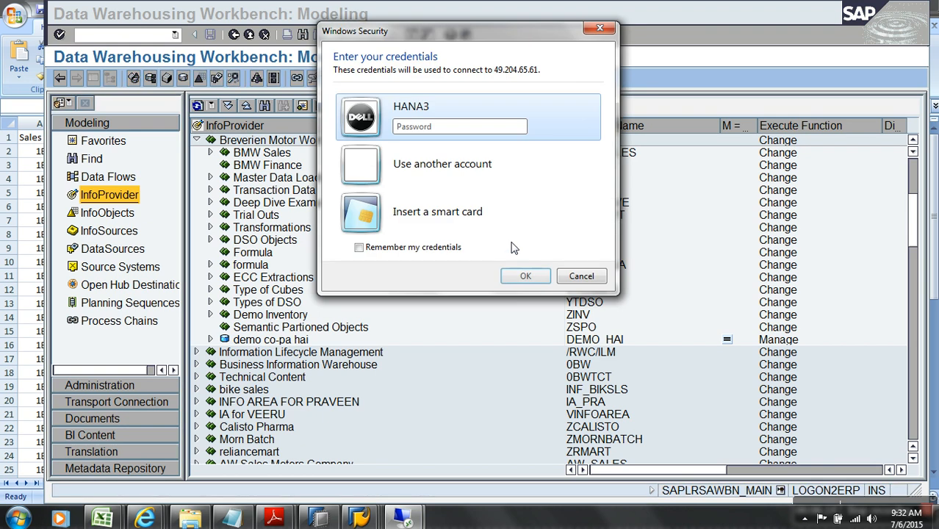
{"action": "type", "text": "••••••••"}
{"action": "key", "text": "Return"}
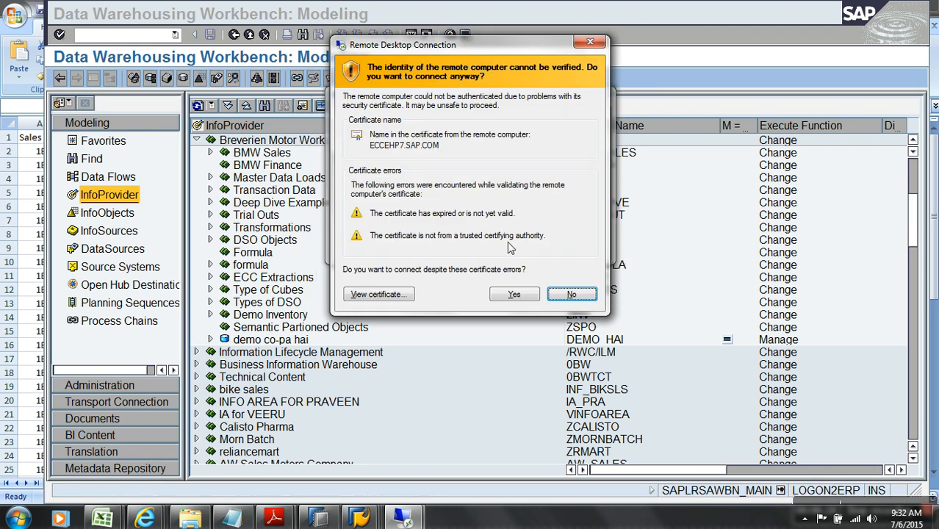
{"action": "left_click", "coordinate": [519, 298]}
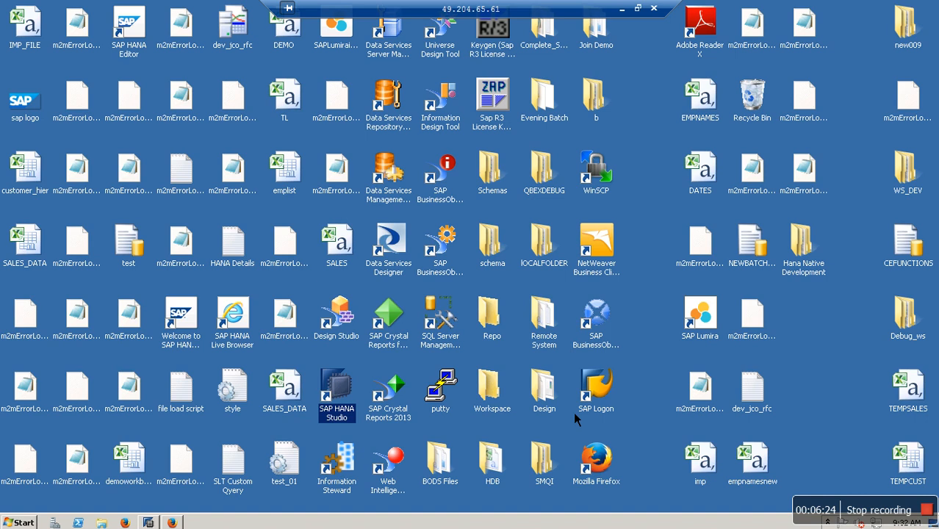
Log on to the SAP system through SAP Logon with the user ID, then run transaction RSA1
{"action": "double_click", "coordinate": [610, 408]}
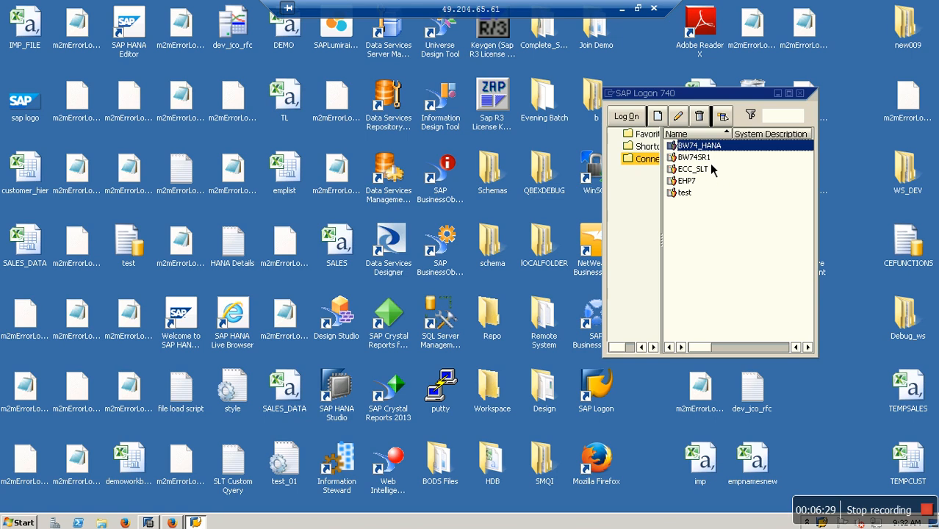
{"action": "double_click", "coordinate": [687, 180]}
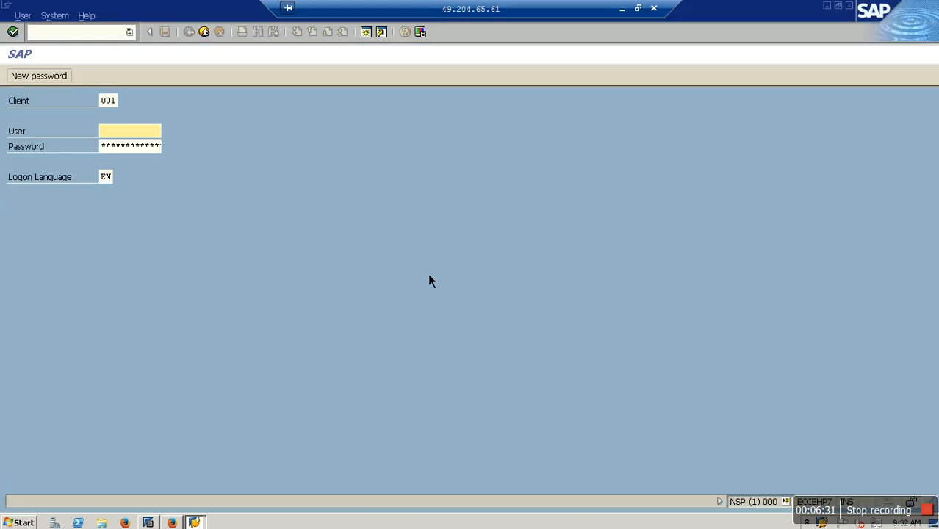
{"action": "type", "text": "hana"}
{"action": "key", "text": "Tab"}
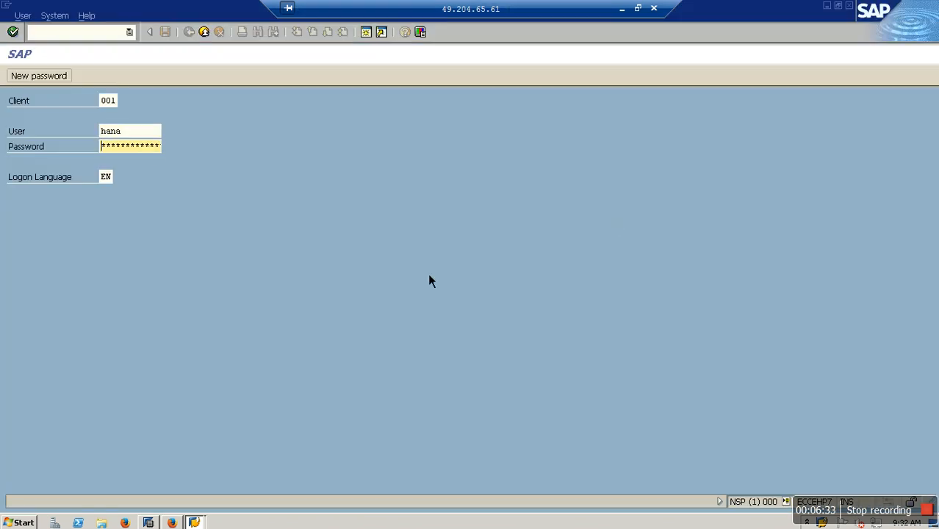
{"action": "key", "text": "Return"}
{"action": "type", "text": "rsa1"}
{"action": "key", "text": "Return"}
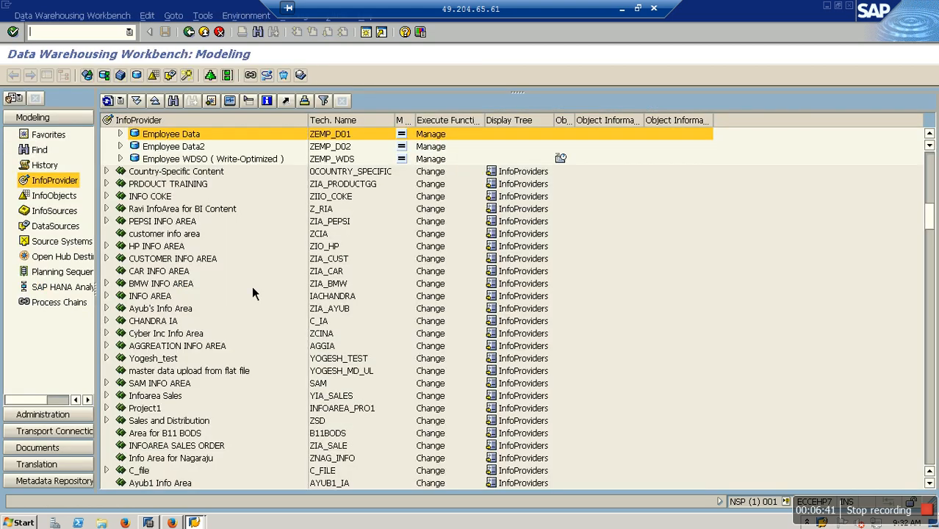
Start a semantically partitioned InfoCube under Country-Specific Content, then cancel it
{"action": "right_click", "coordinate": [185, 180]}
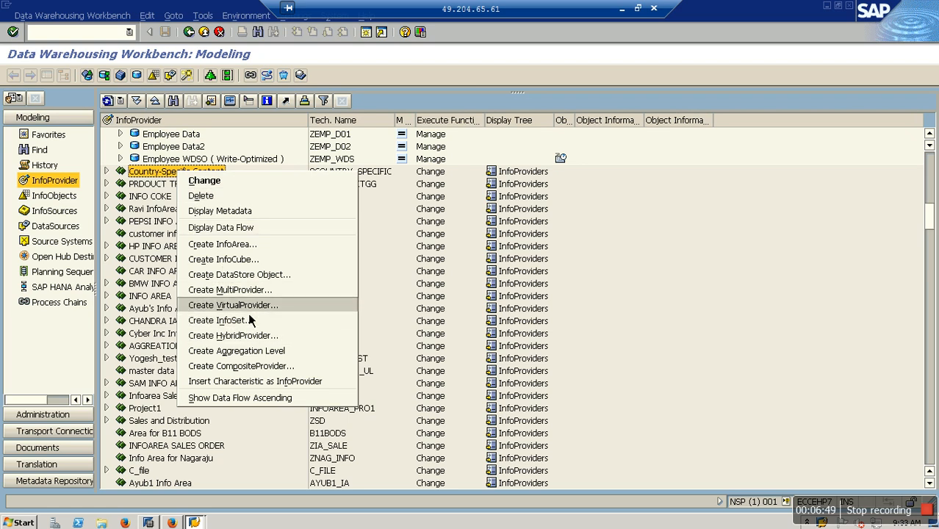
{"action": "left_click", "coordinate": [250, 264]}
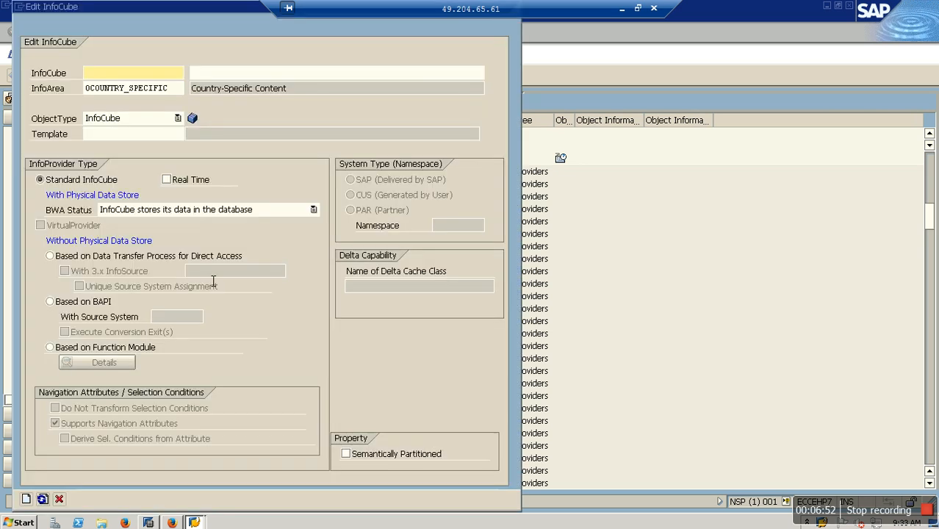
{"action": "left_click", "coordinate": [402, 459]}
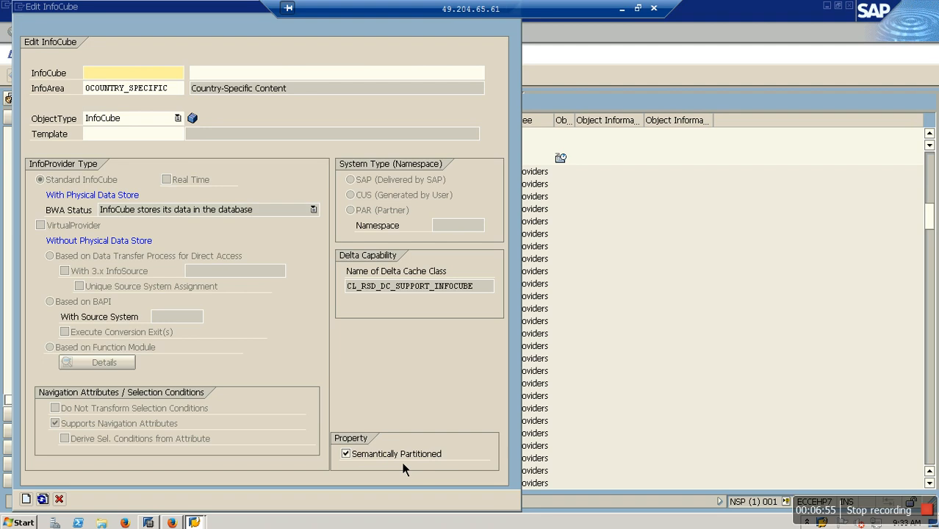
{"action": "left_click", "coordinate": [60, 499]}
Check System Status components for SAP_BW release 740 at level 0005, then minimize the remote session
{"action": "left_click", "coordinate": [338, 16]}
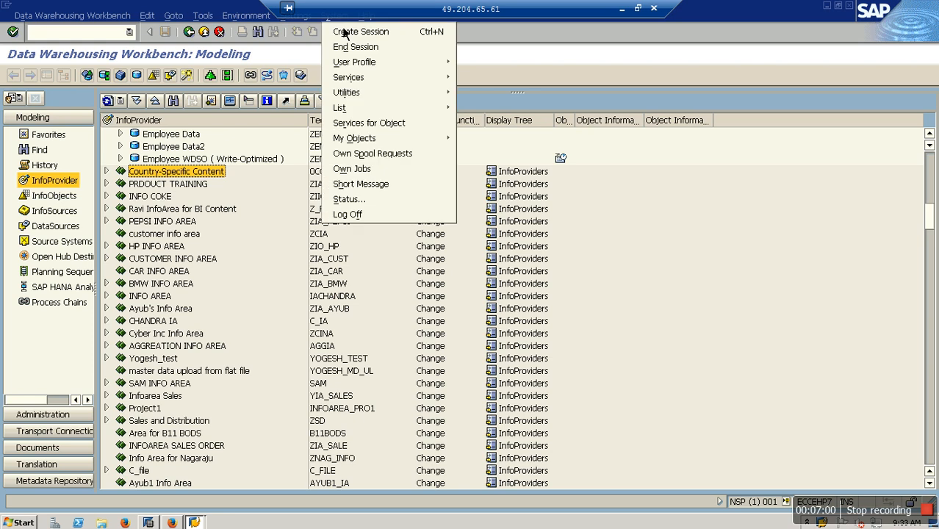
{"action": "left_click", "coordinate": [365, 202]}
{"action": "left_click", "coordinate": [357, 273]}
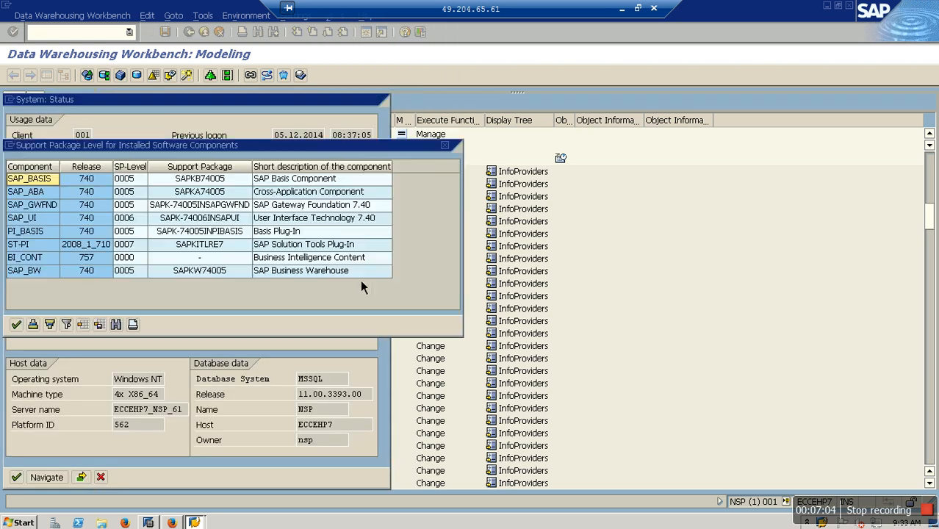
{"action": "left_click", "coordinate": [77, 271]}
{"action": "left_click", "coordinate": [622, 9]}
Try creating an InfoCube under Semantic Partioned Objects, cancel, and switch the tree to Favorites
{"action": "right_click", "coordinate": [326, 330]}
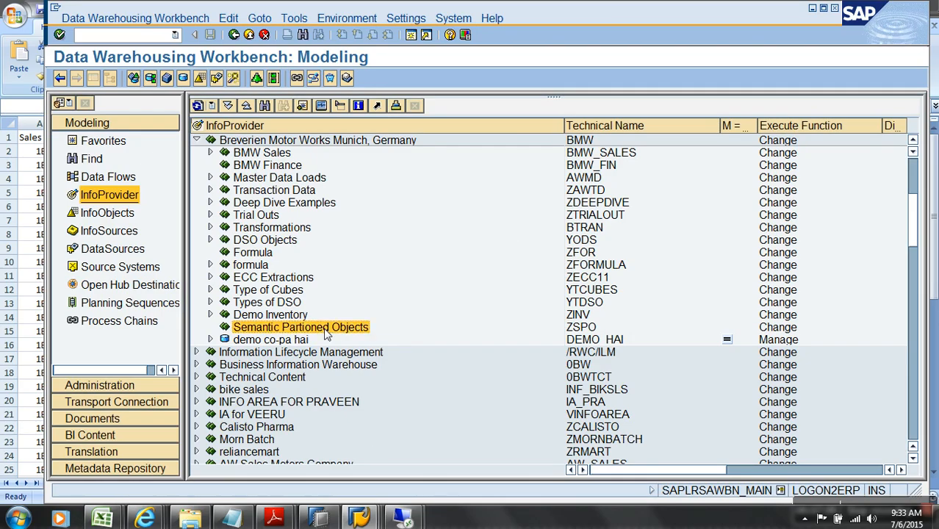
{"action": "left_click", "coordinate": [421, 179]}
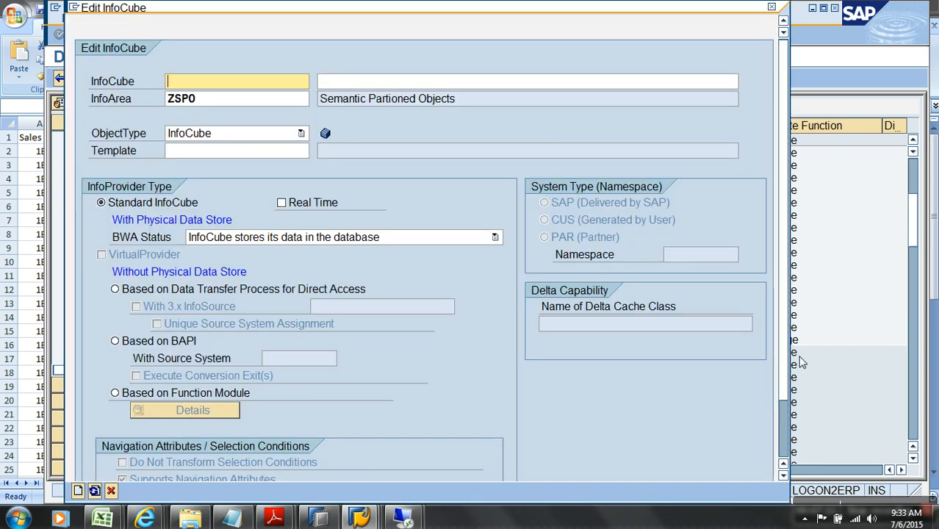
{"action": "scroll", "coordinate": [783, 338], "scroll_direction": "down", "scroll_amount": 3}
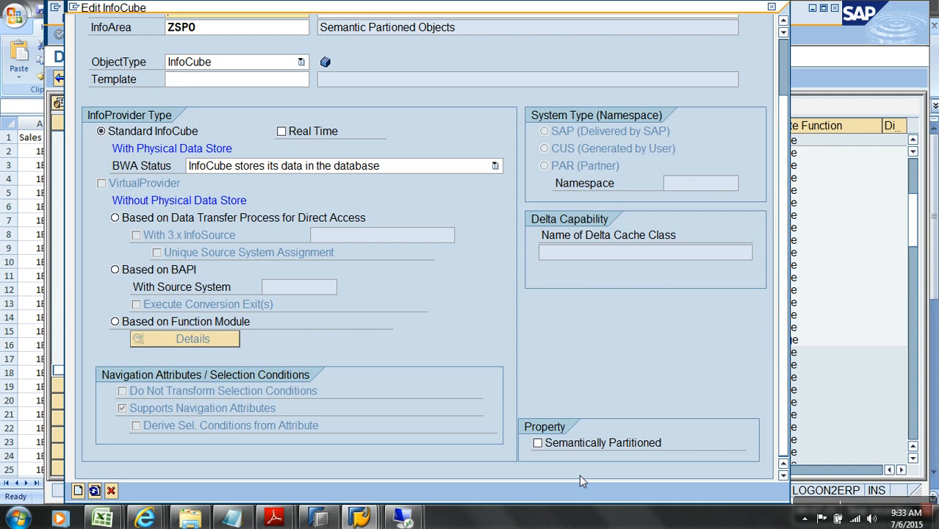
{"action": "left_click", "coordinate": [112, 491]}
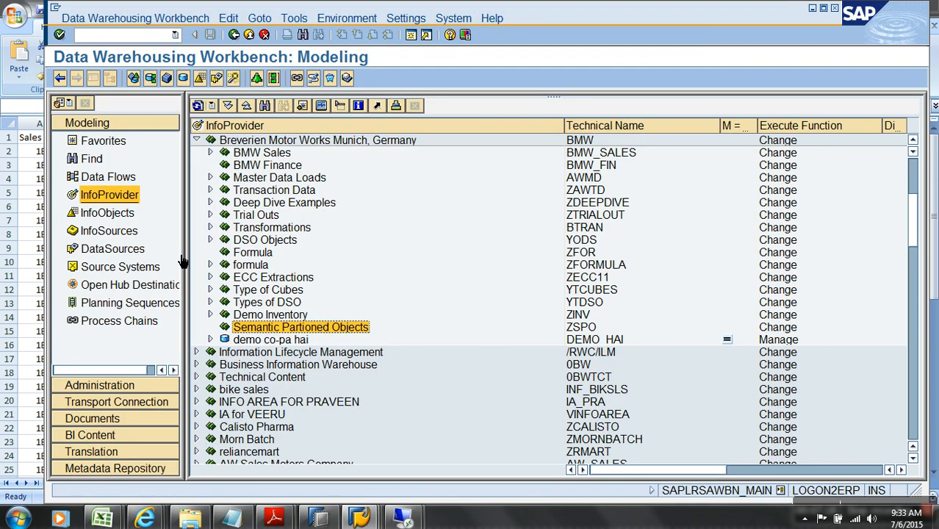
{"action": "left_click", "coordinate": [103, 141]}
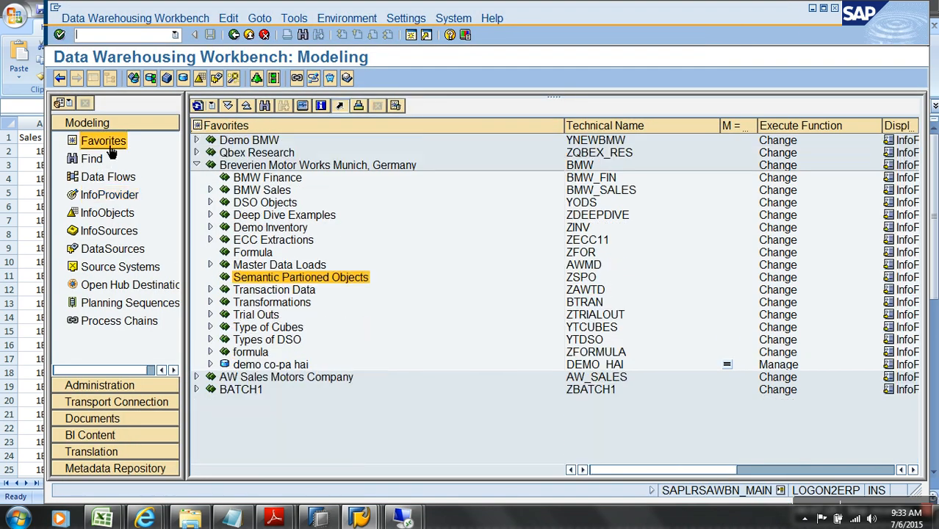
Define a semantically partitioned InfoCube ZSPO described 'Demo SPO' and try to create it
{"action": "right_click", "coordinate": [287, 282]}
{"action": "left_click", "coordinate": [359, 134]}
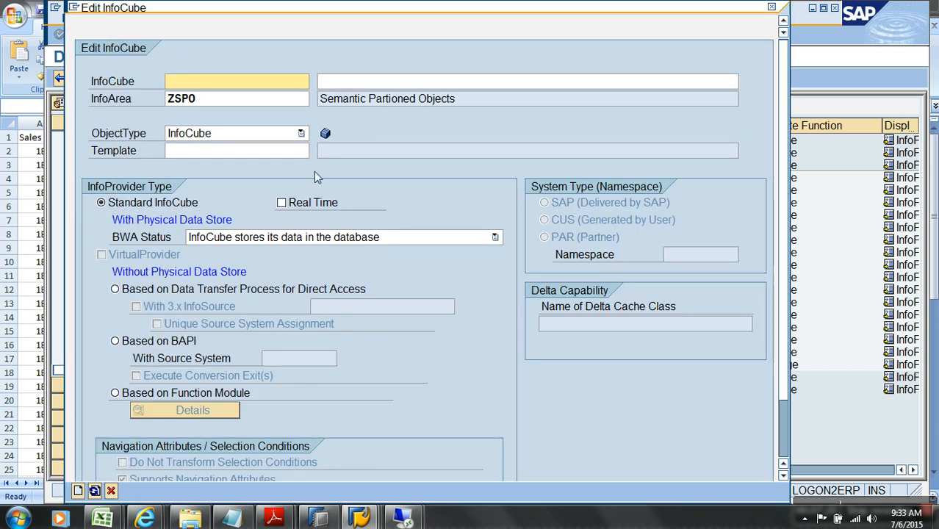
{"action": "type", "text": "z"}
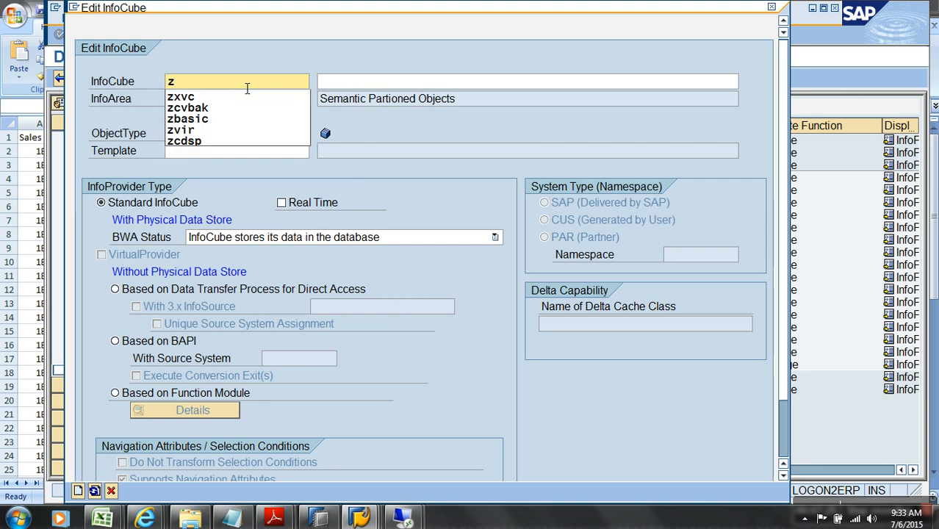
{"action": "type", "text": "spo"}
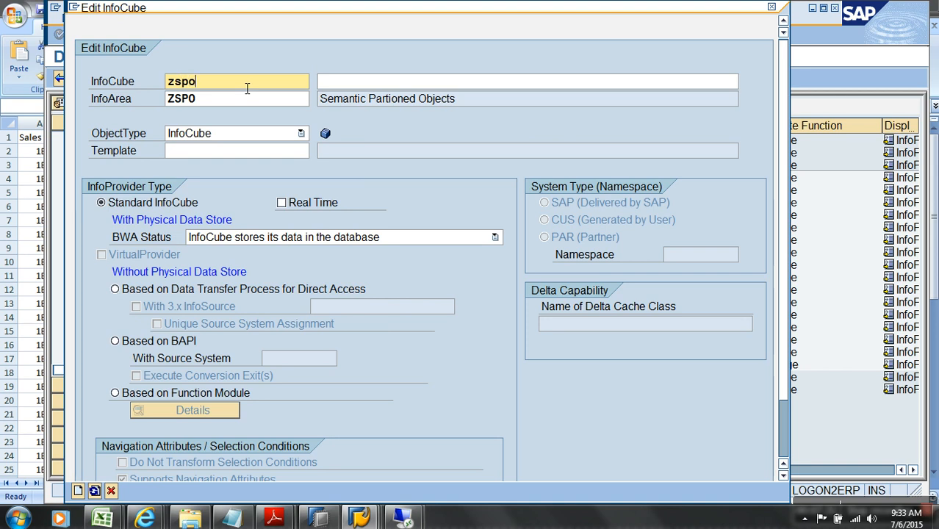
{"action": "left_click", "coordinate": [394, 87]}
{"action": "type", "text": "Dem"}
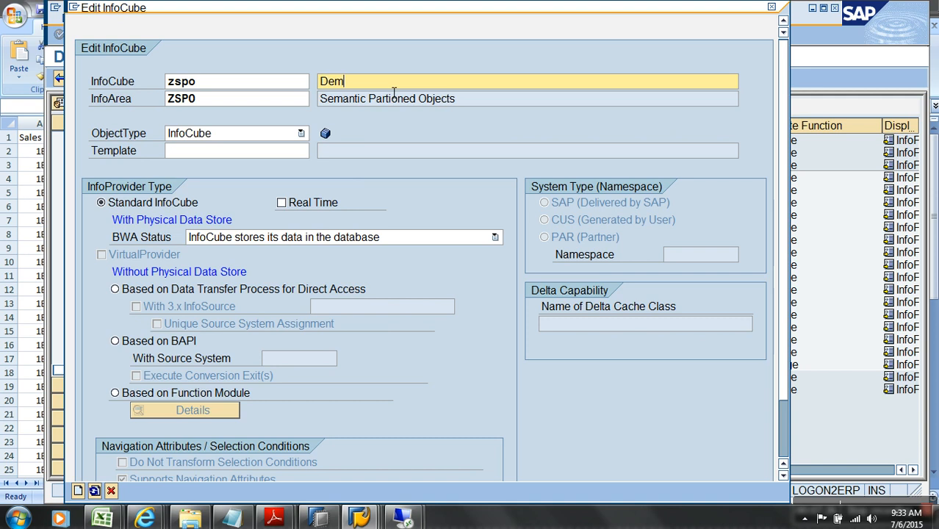
{"action": "type", "text": "o SPO"}
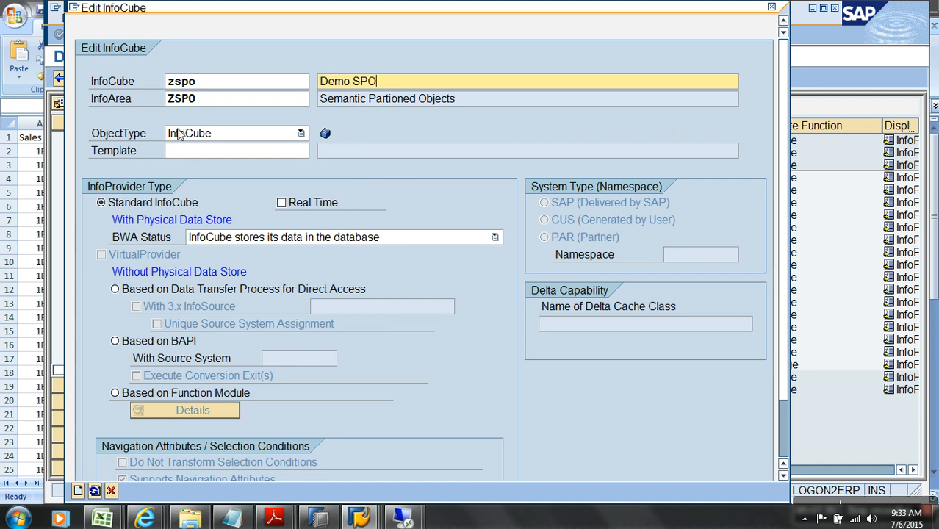
{"action": "left_click_drag", "start_coordinate": [784, 163], "coordinate": [788, 318]}
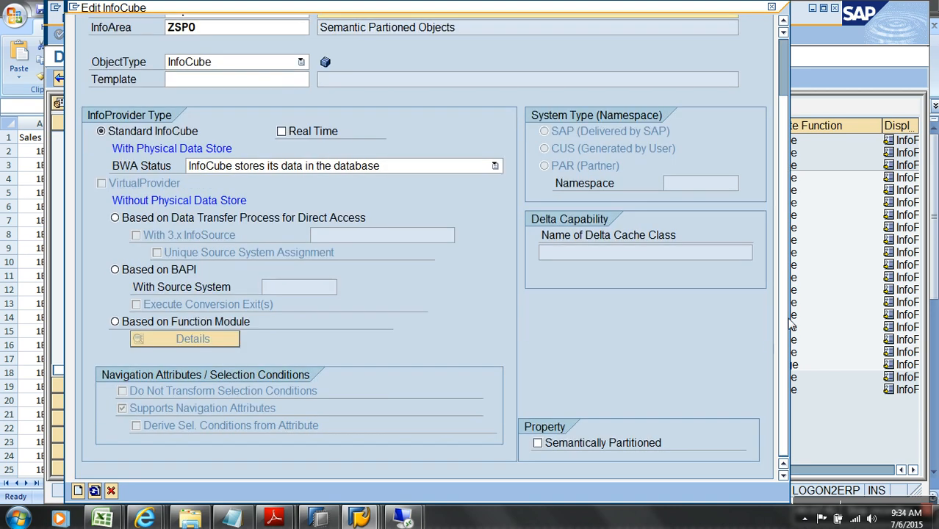
{"action": "left_click", "coordinate": [601, 443]}
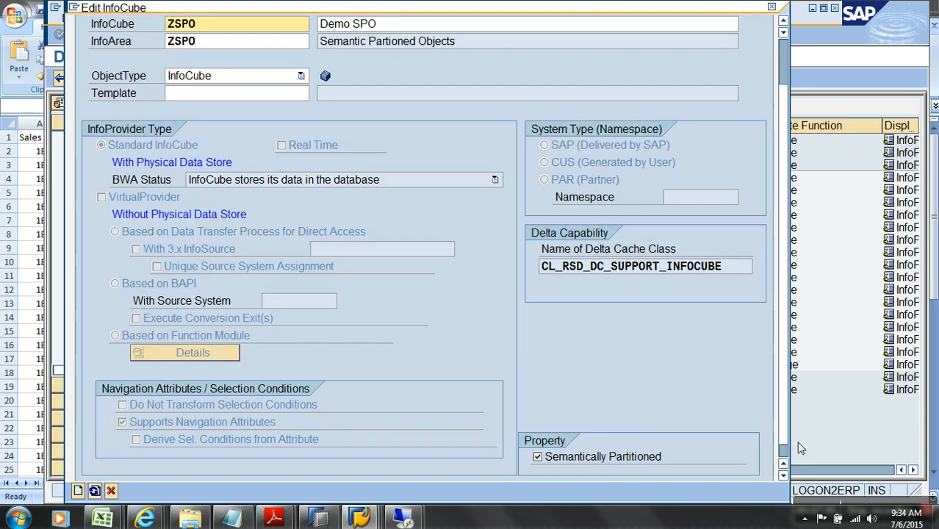
{"action": "scroll", "coordinate": [780, 446], "scroll_direction": "down", "scroll_amount": 1}
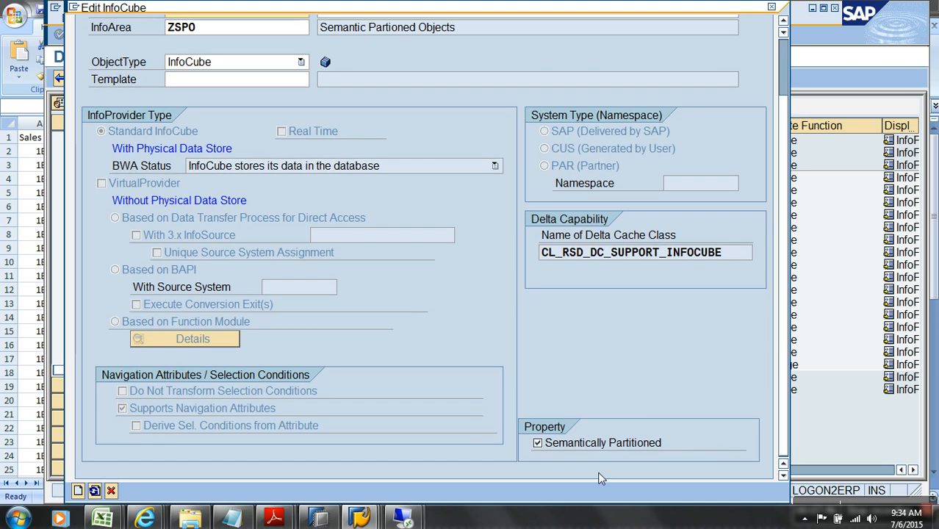
{"action": "left_click", "coordinate": [77, 491]}
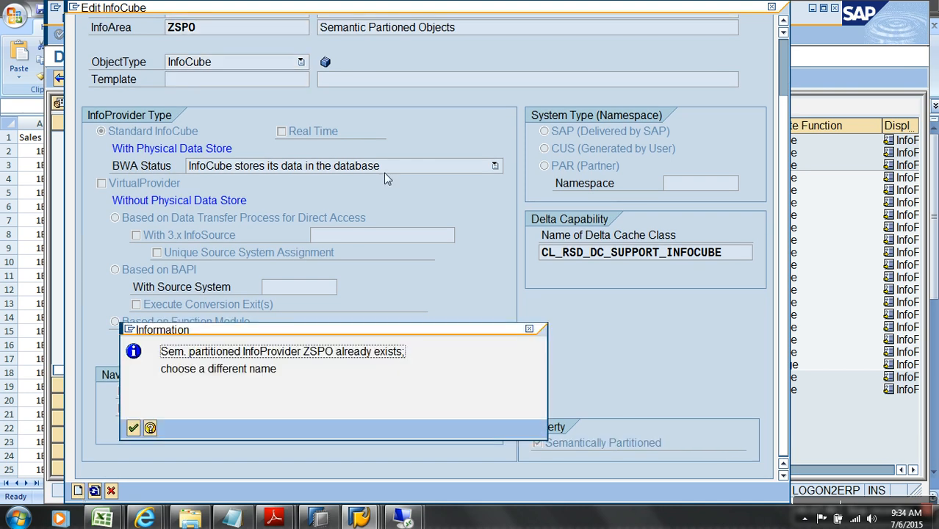
Dismiss the 'ZSPO already exists' message and create the cube as YSPO instead
{"action": "left_click", "coordinate": [133, 428]}
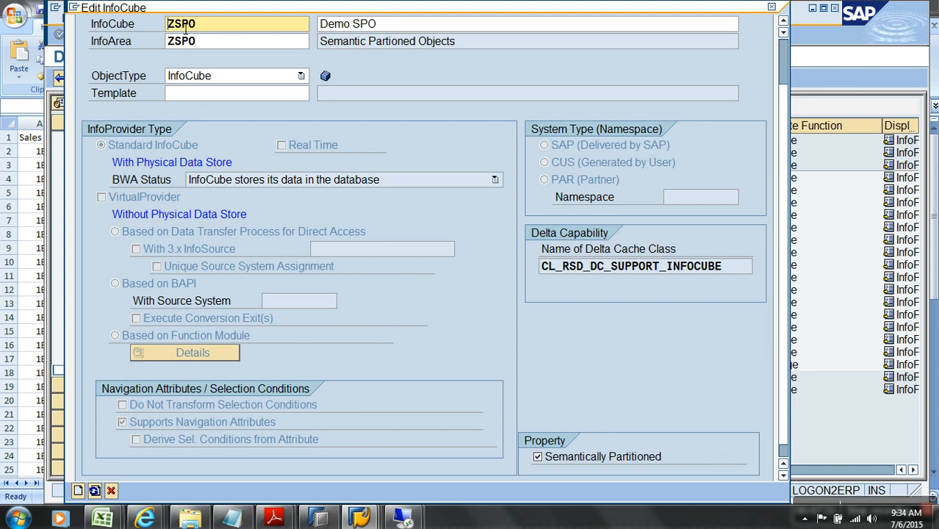
{"action": "key", "text": "Delete"}
{"action": "type", "text": "y"}
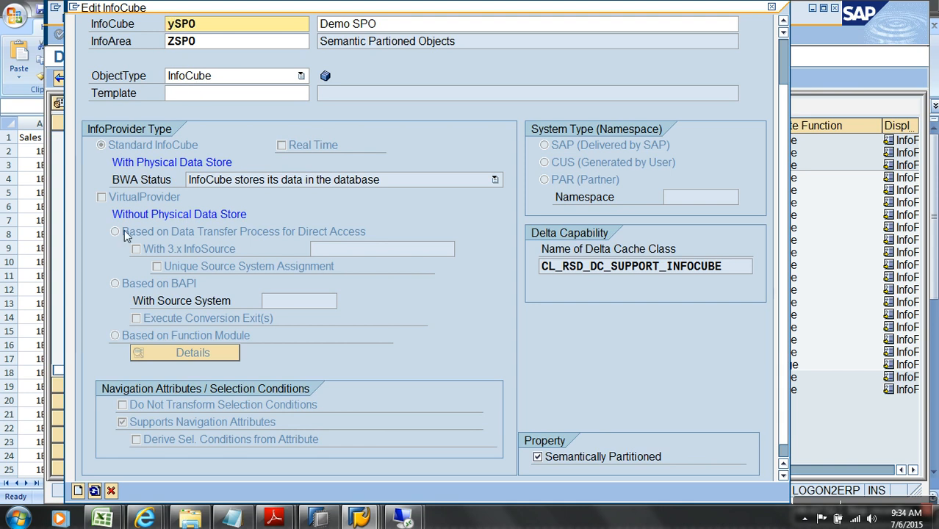
{"action": "left_click", "coordinate": [77, 490]}
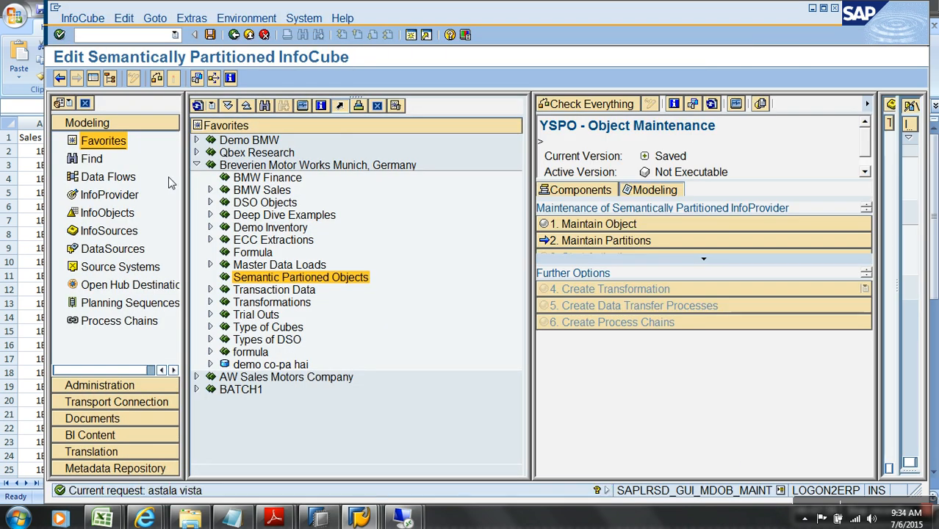
Open Maintain Object for YSPO and search InfoCubes in all InfoAreas for names starting with 'y'
{"action": "left_click", "coordinate": [94, 79]}
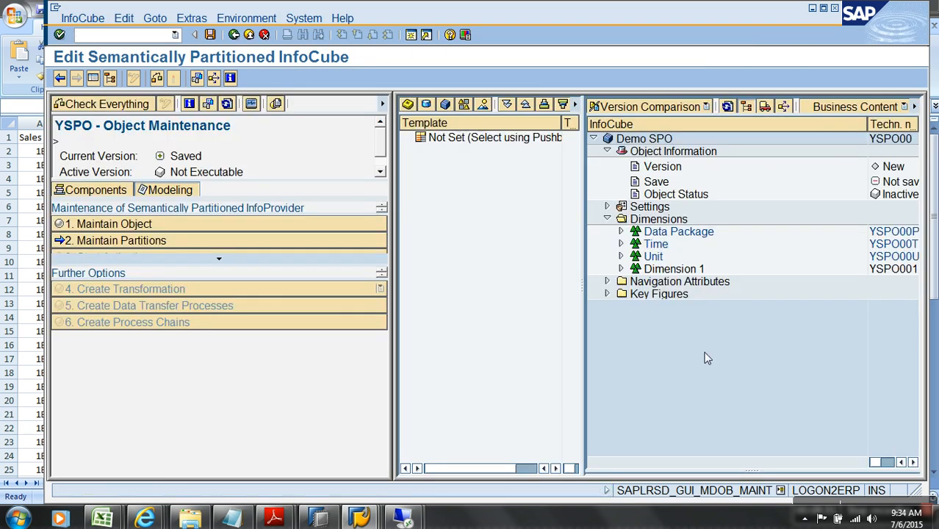
{"action": "left_click", "coordinate": [682, 272]}
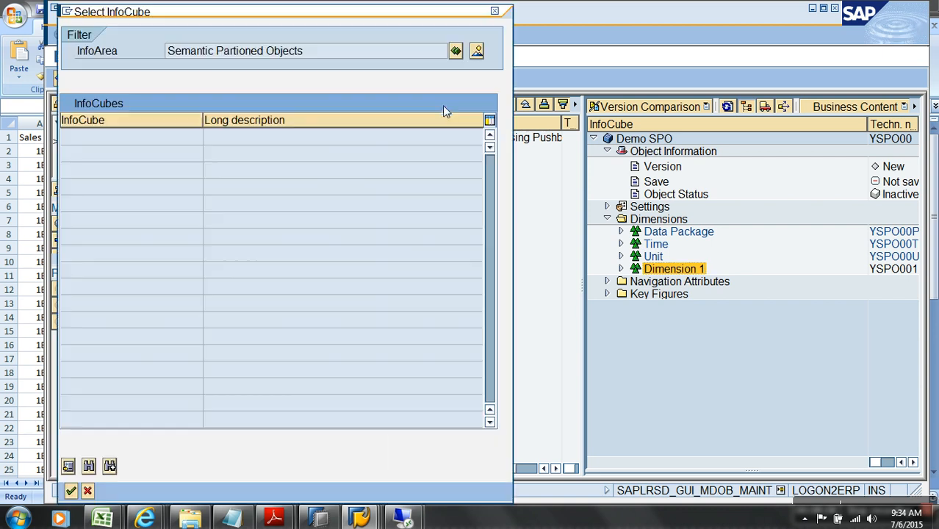
{"action": "left_click", "coordinate": [445, 105]}
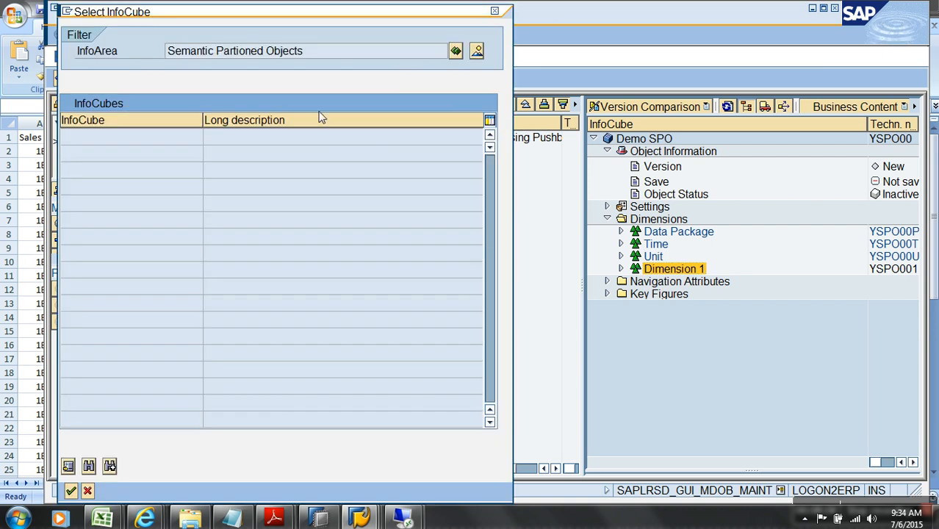
{"action": "left_click", "coordinate": [476, 53]}
{"action": "left_click", "coordinate": [88, 466]}
{"action": "type", "text": "ysales"}
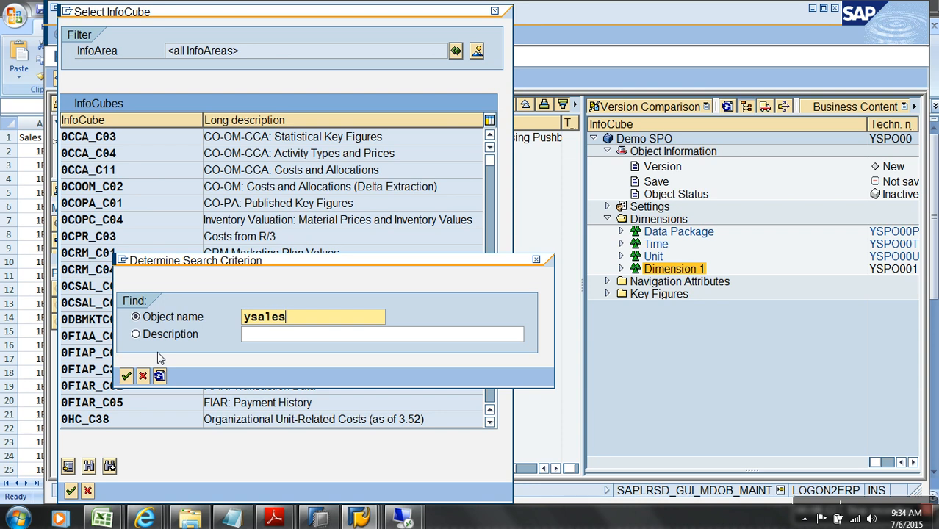
{"action": "key", "text": "Return"}
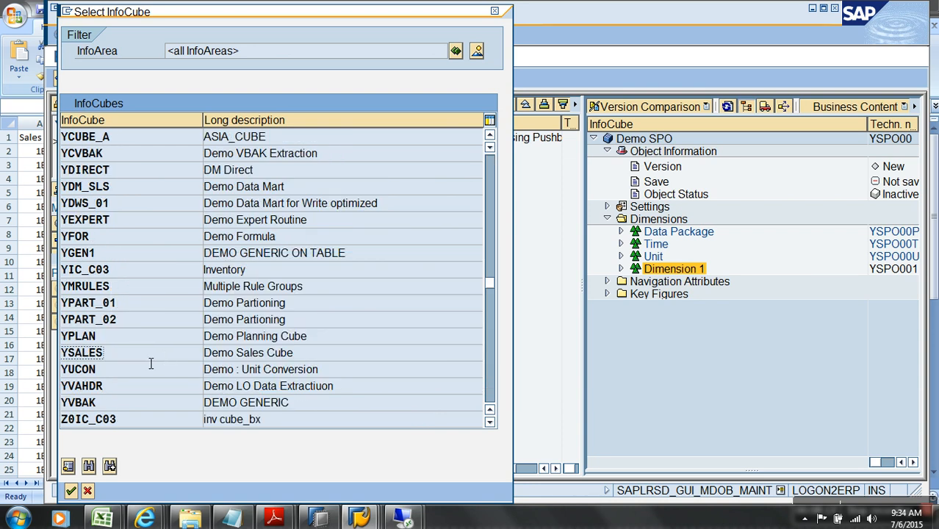
Use Demo Sales Cube YSALES as template and expand its Dimensions 1 and 2 and Key Figures
{"action": "double_click", "coordinate": [169, 360]}
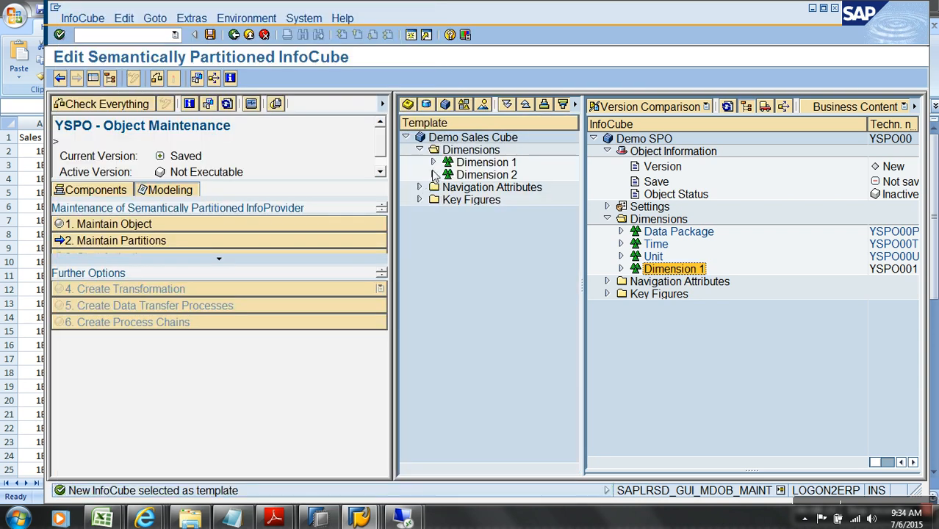
{"action": "left_click", "coordinate": [434, 175]}
{"action": "left_click", "coordinate": [434, 163]}
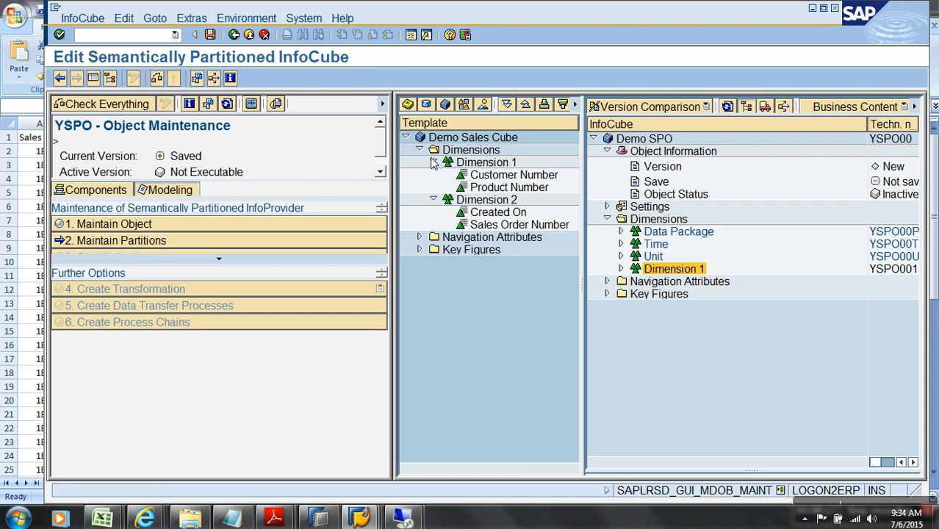
{"action": "left_click", "coordinate": [420, 250]}
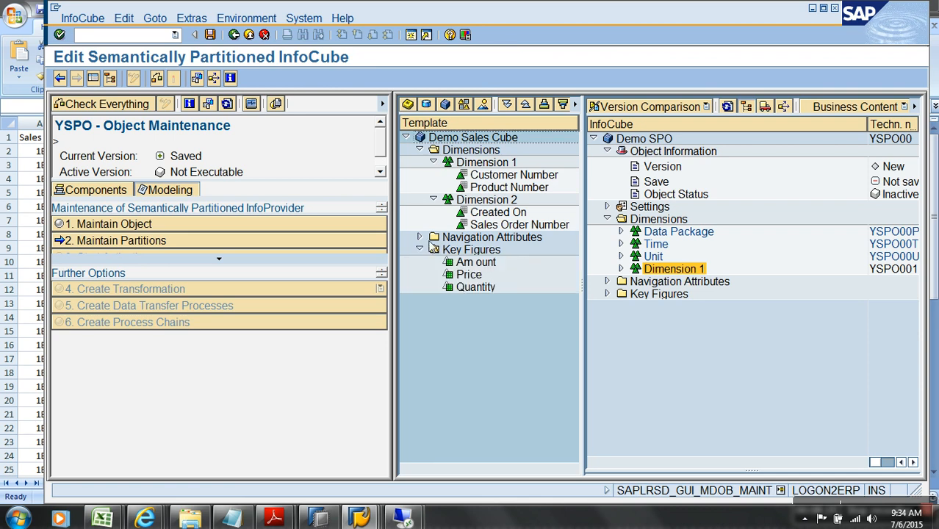
{"action": "left_click", "coordinate": [191, 520]}
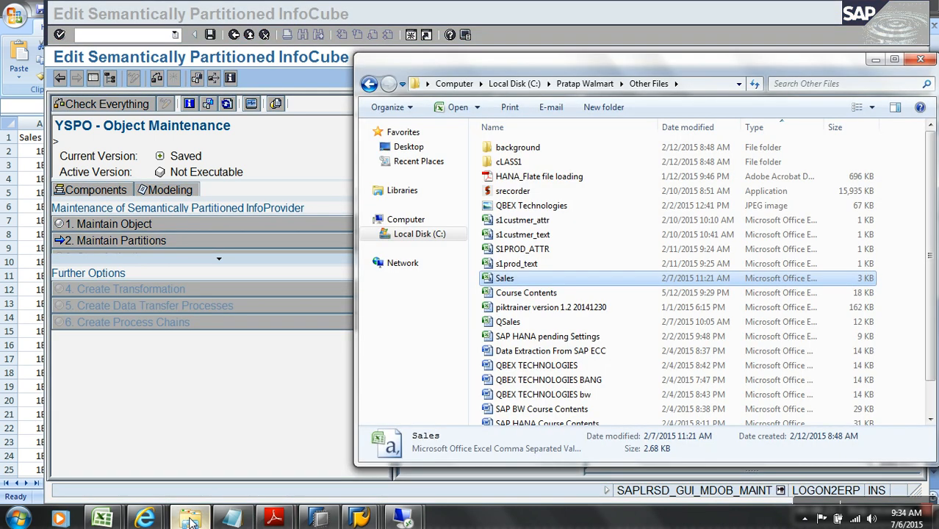
Autofit Sales workbook columns A and B to show full order numbers and month names, then return to SAP
{"action": "mouse_move", "coordinate": [102, 519]}
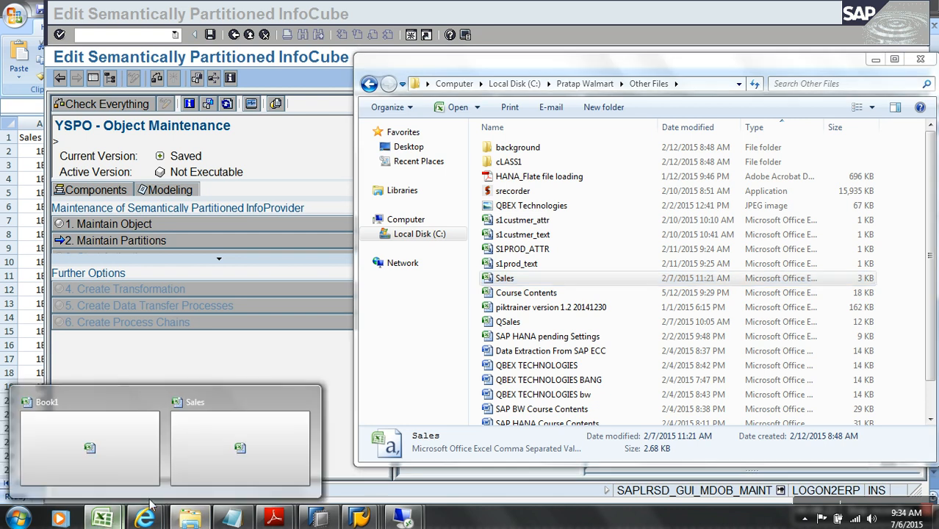
{"action": "left_click", "coordinate": [234, 419]}
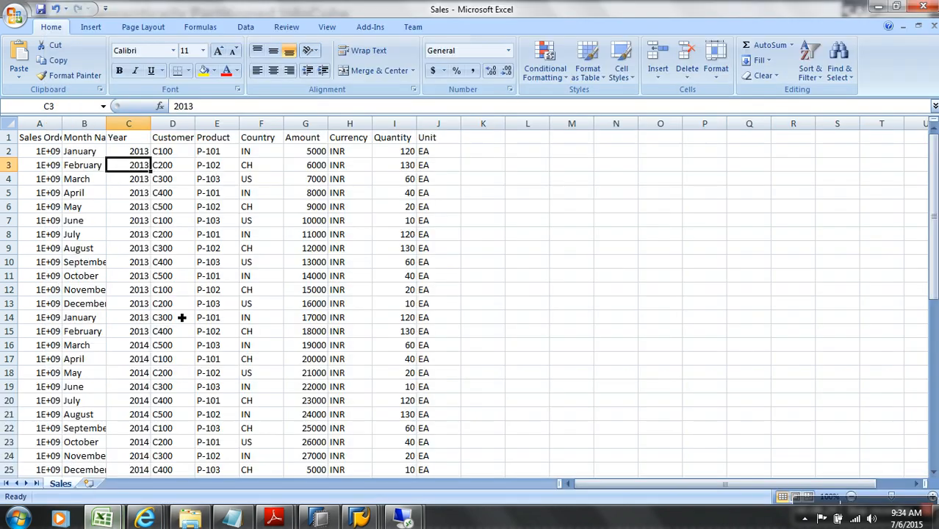
{"action": "double_click", "coordinate": [66, 127]}
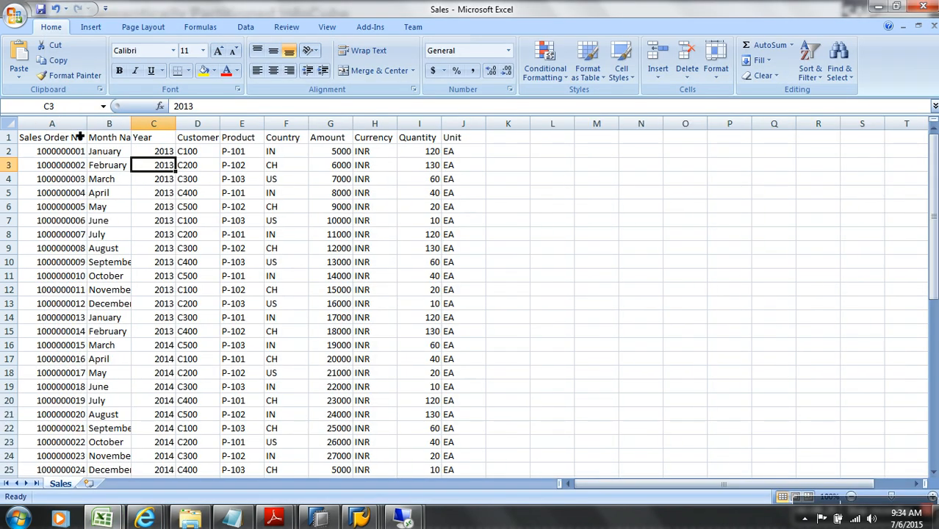
{"action": "double_click", "coordinate": [132, 124]}
{"action": "key", "text": "alt+Tab"}
{"action": "key", "text": "alt+Tab"}
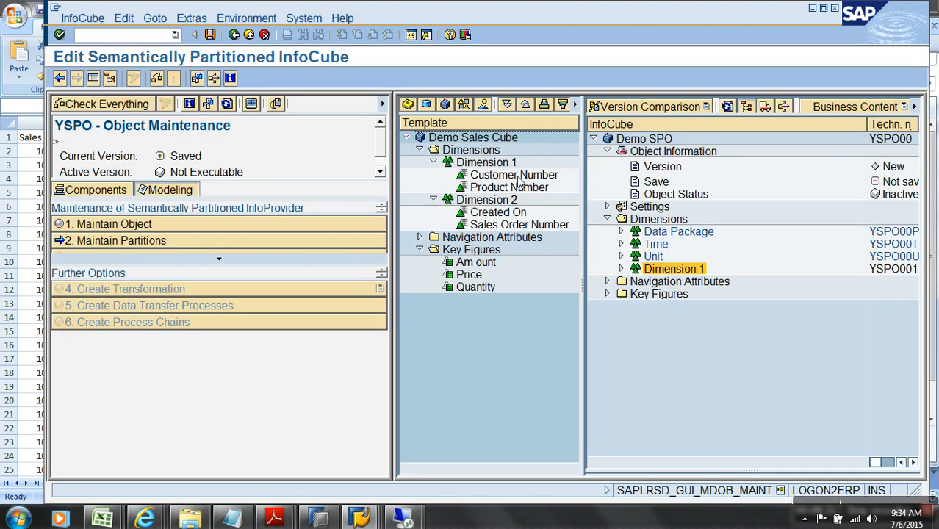
Switch the template to ASIA CUBE (YCUBE_A) and expand its Unit and MATERIAL dimensions
{"action": "left_click", "coordinate": [526, 226]}
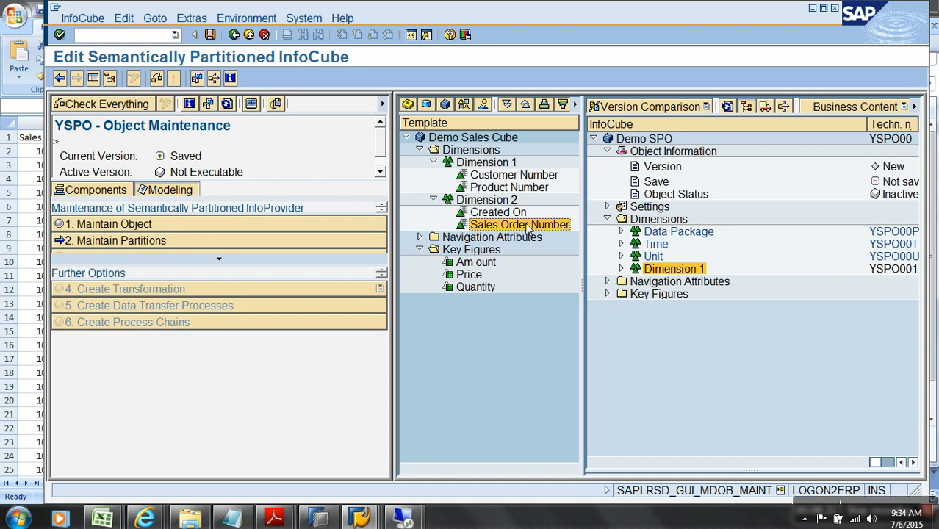
{"action": "left_click", "coordinate": [446, 104]}
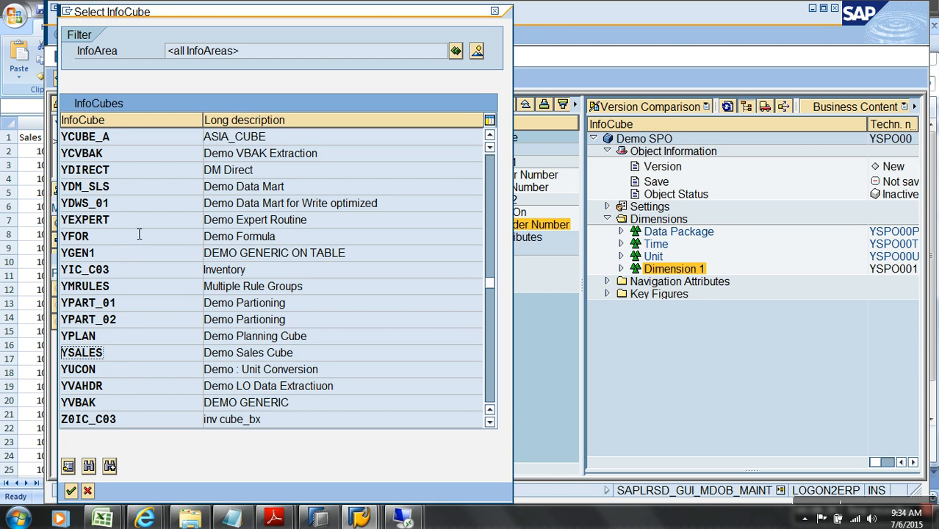
{"action": "double_click", "coordinate": [156, 138]}
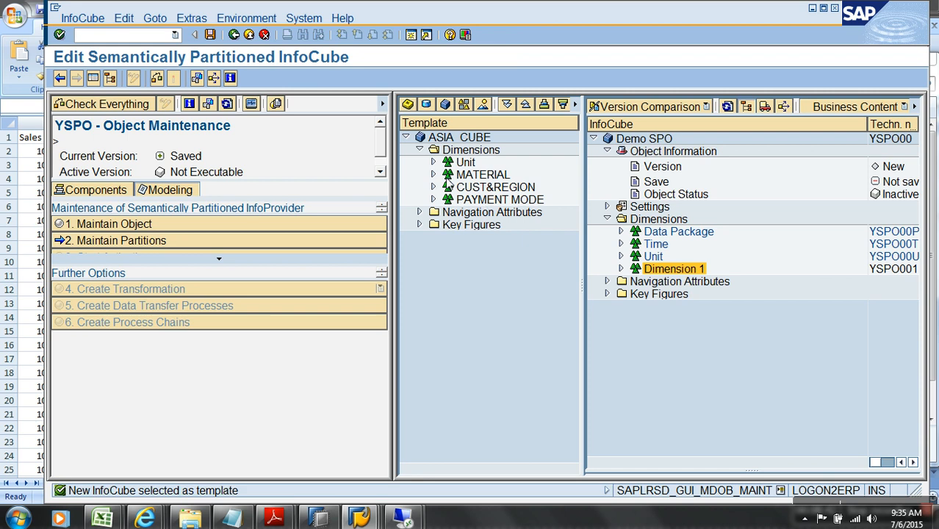
{"action": "left_click", "coordinate": [432, 162]}
{"action": "left_click", "coordinate": [433, 186]}
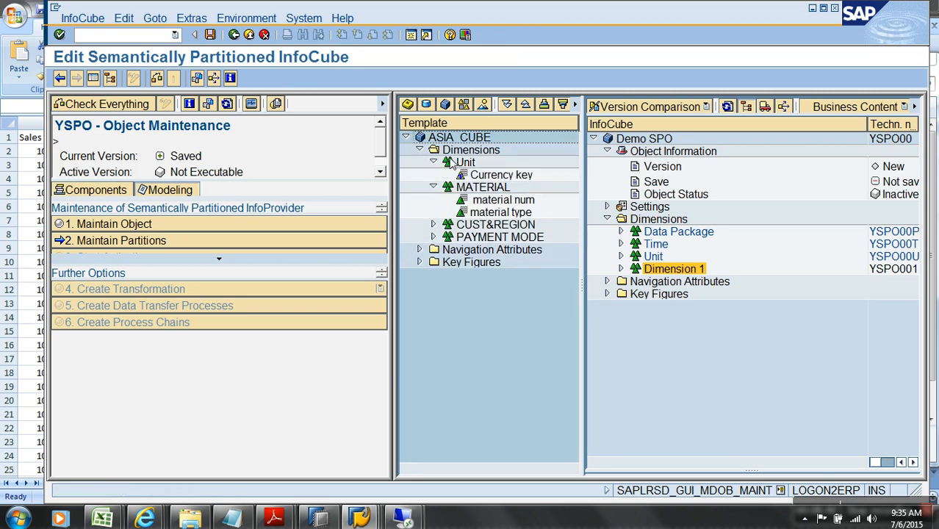
Reopen the template list, search 'tra' then cancel, pick V_CUBE1, and start a new SAP session
{"action": "left_click", "coordinate": [444, 104]}
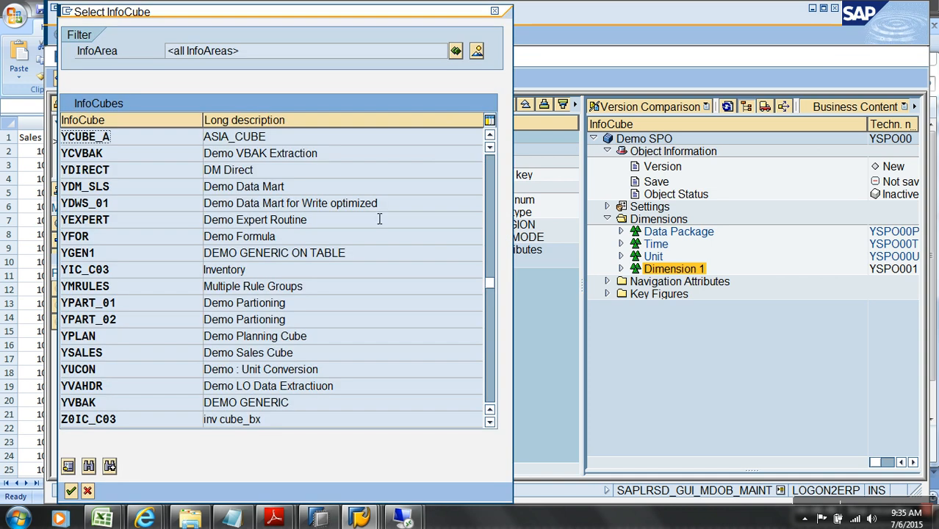
{"action": "left_click", "coordinate": [491, 171]}
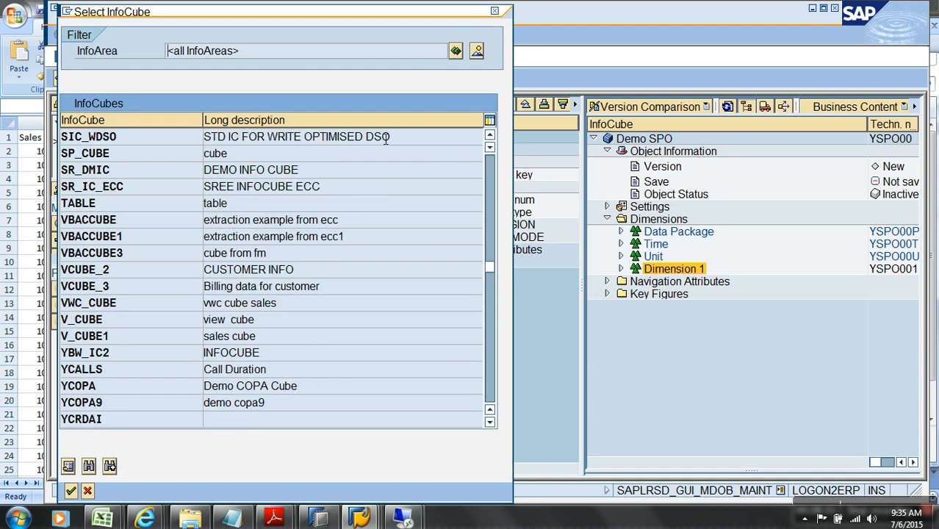
{"action": "left_click", "coordinate": [89, 466]}
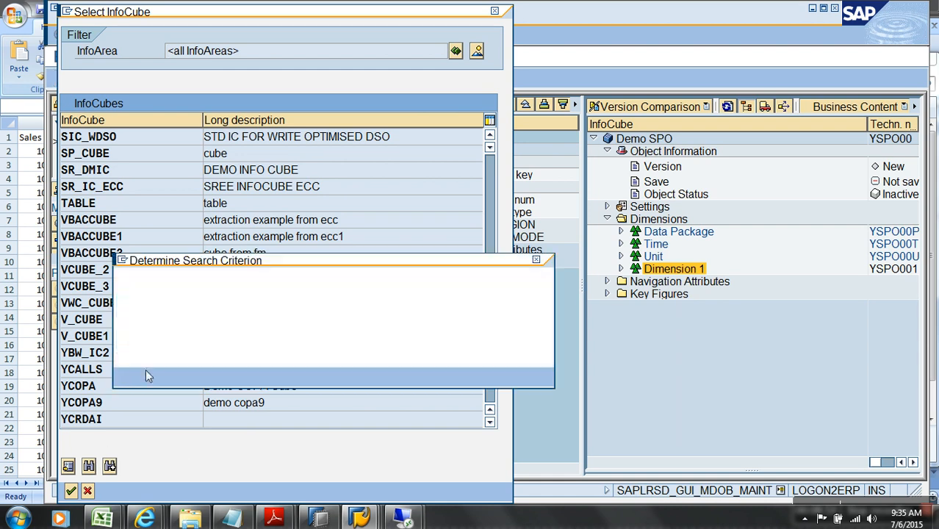
{"action": "key", "text": "BackSpace"}
{"action": "key", "text": "BackSpace"}
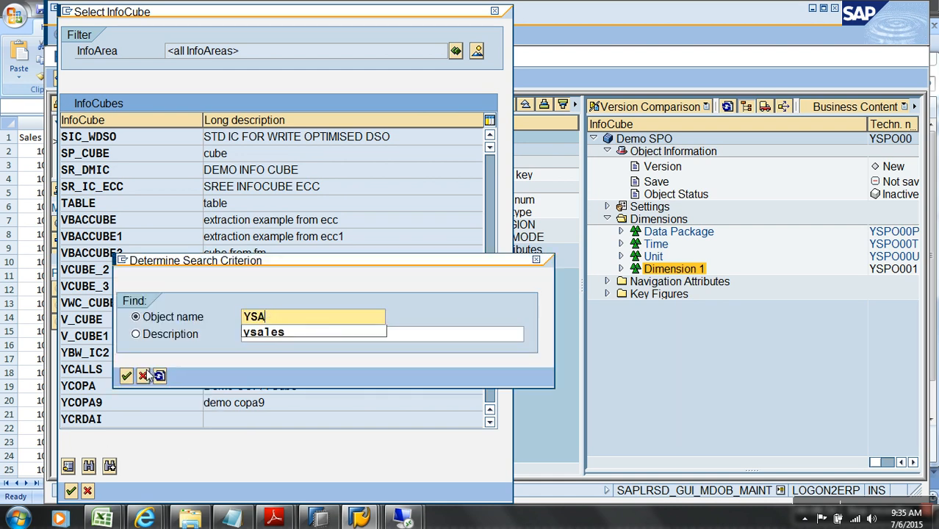
{"action": "type", "text": "tran"}
{"action": "left_click", "coordinate": [144, 375]}
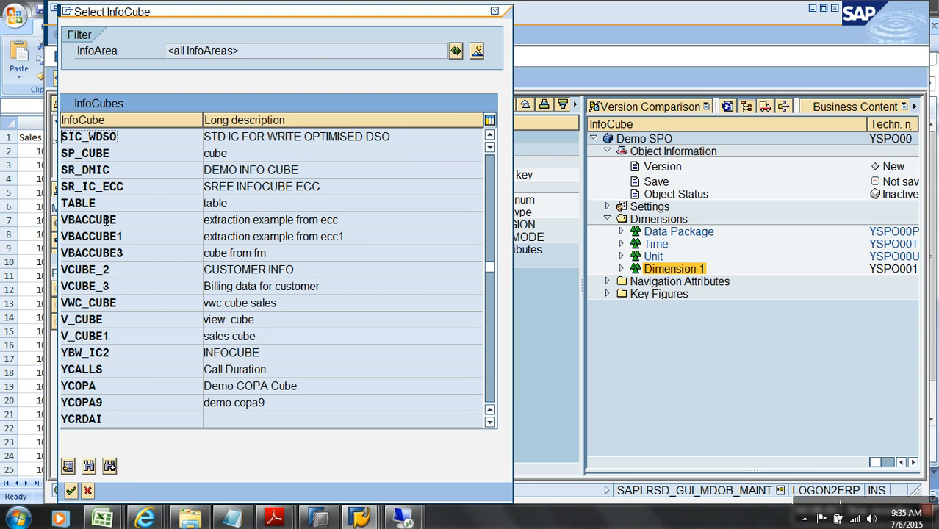
{"action": "double_click", "coordinate": [125, 337]}
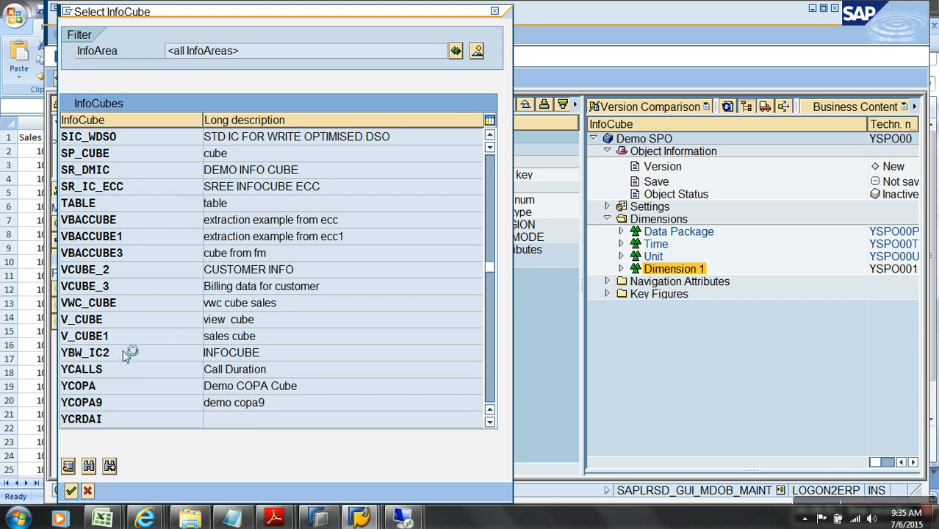
{"action": "scroll", "coordinate": [134, 401], "scroll_direction": "down", "scroll_amount": 1}
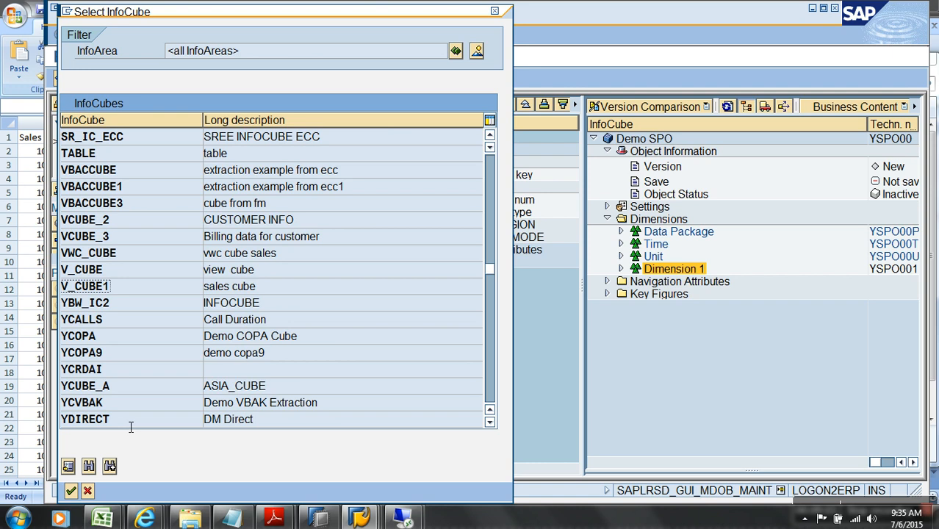
{"action": "key", "text": "alt+space"}
{"action": "left_click", "coordinate": [104, 63]}
Launch the modeling workbench with rsa1 and expand Breverien Motor Works and its Transaction Data folder
{"action": "left_click", "coordinate": [491, 379]}
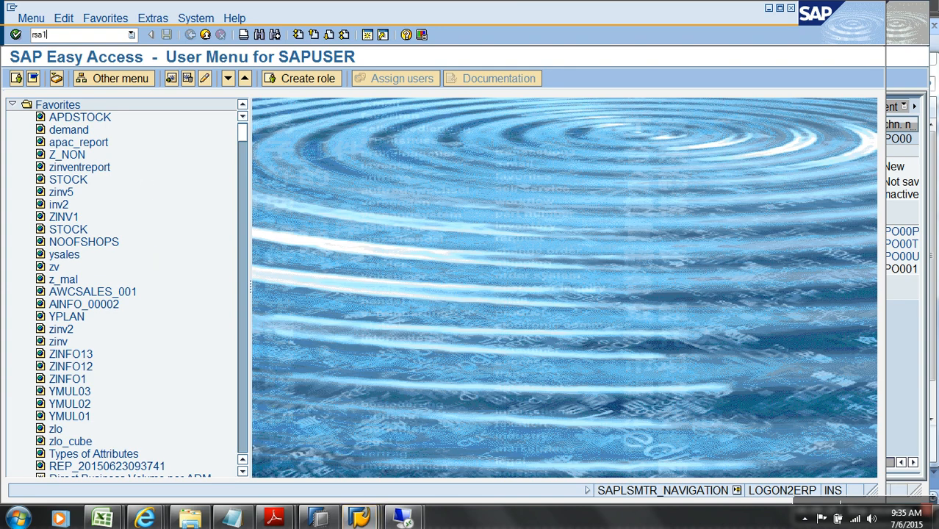
{"action": "key", "text": "Return"}
{"action": "left_click", "coordinate": [154, 164]}
{"action": "left_click", "coordinate": [167, 290]}
Display the data model of cube ZAW_S01, expand its Sales Channel dimension, and exit
{"action": "left_click", "coordinate": [541, 304]}
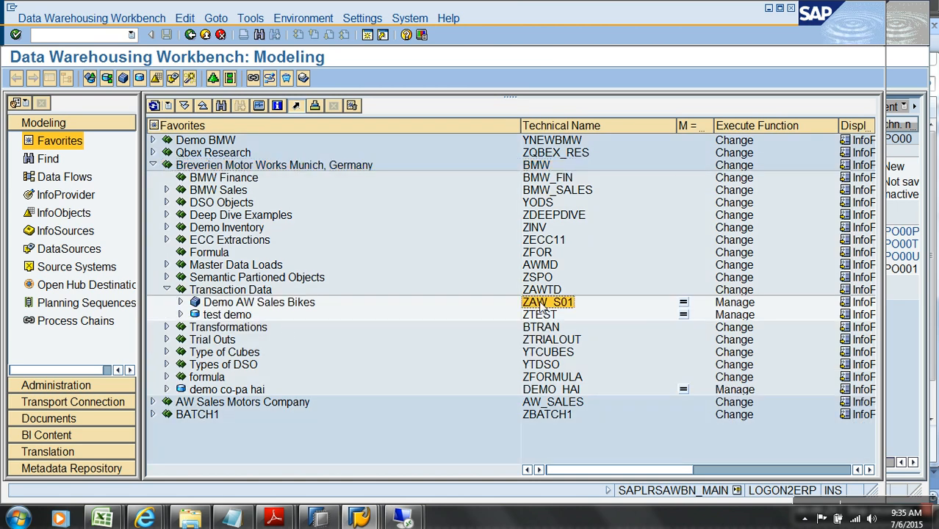
{"action": "right_click", "coordinate": [541, 304]}
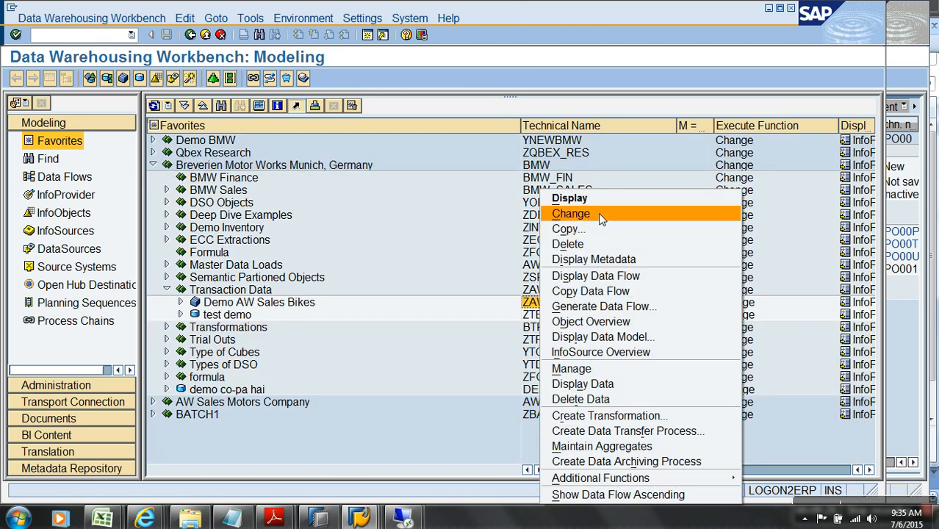
{"action": "left_click", "coordinate": [626, 332]}
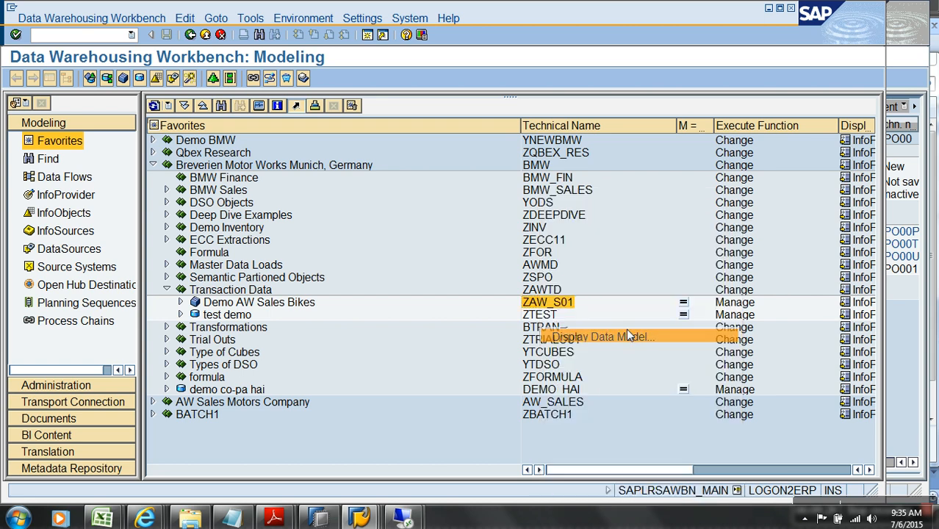
{"action": "left_click", "coordinate": [510, 203]}
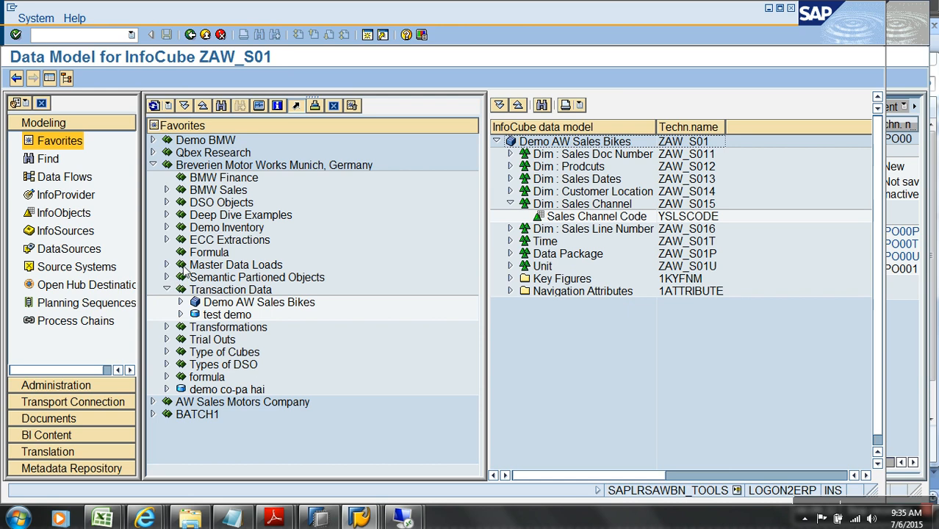
{"action": "left_click", "coordinate": [205, 34]}
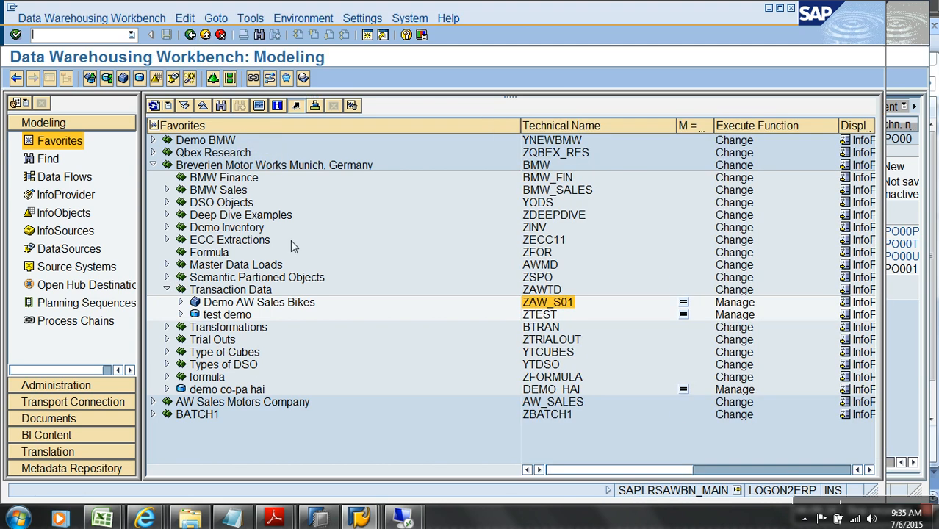
Expand BMW Sales and Deep Dive Examples in Favorites to locate the BMWCUBE cube
{"action": "left_click", "coordinate": [167, 191]}
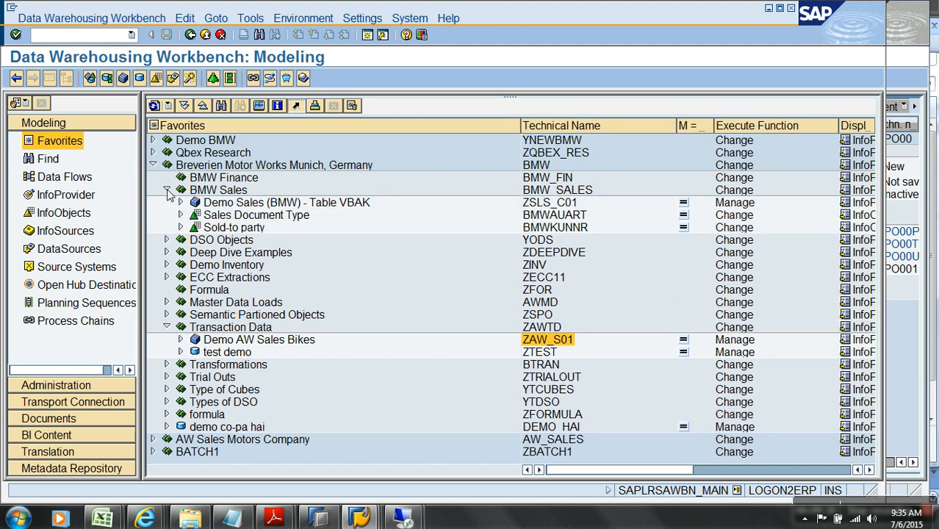
{"action": "left_click", "coordinate": [167, 252]}
{"action": "left_click", "coordinate": [533, 268]}
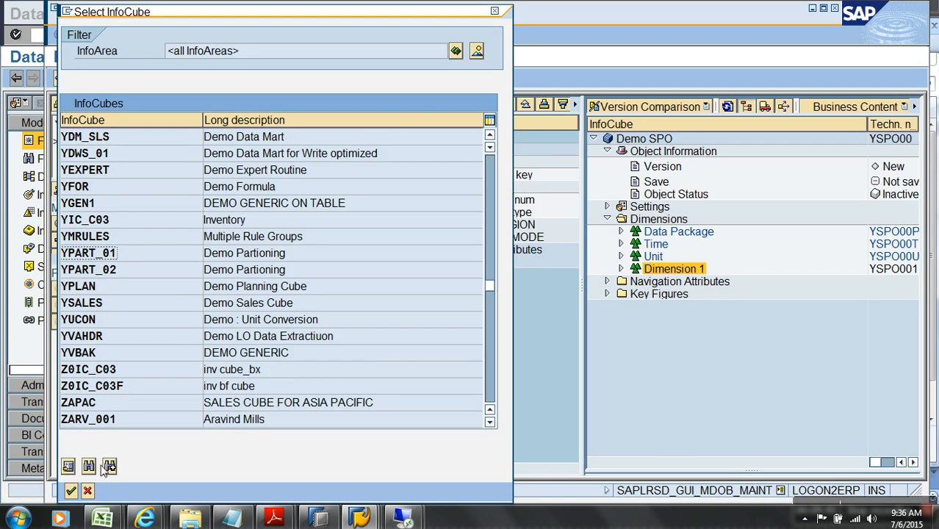
Find BMWCUBE in the Select InfoCube list, load it as template, and expand its Time dimension
{"action": "left_click", "coordinate": [108, 466]}
{"action": "key", "text": "Delete"}
{"action": "key", "text": "Delete"}
{"action": "key", "text": "Delete"}
{"action": "key", "text": "Delete"}
{"action": "key", "text": "Delete"}
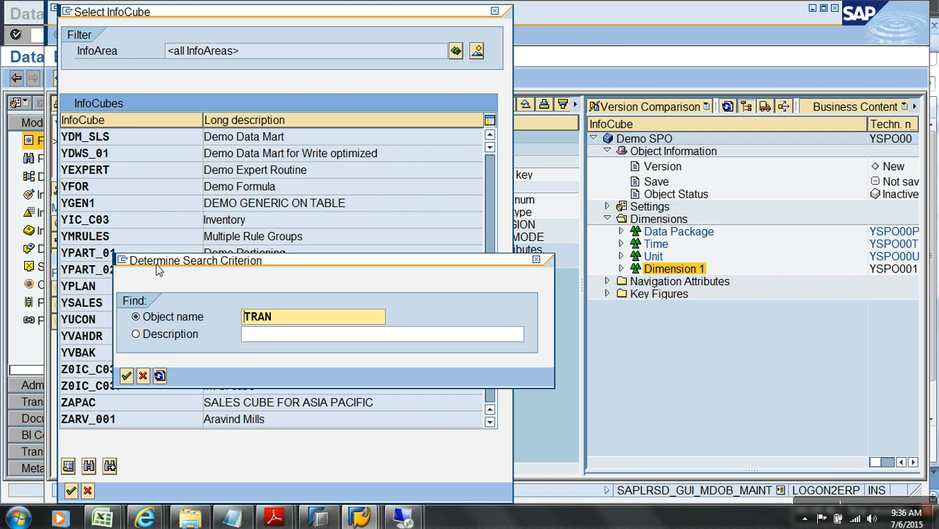
{"action": "key", "text": "Return"}
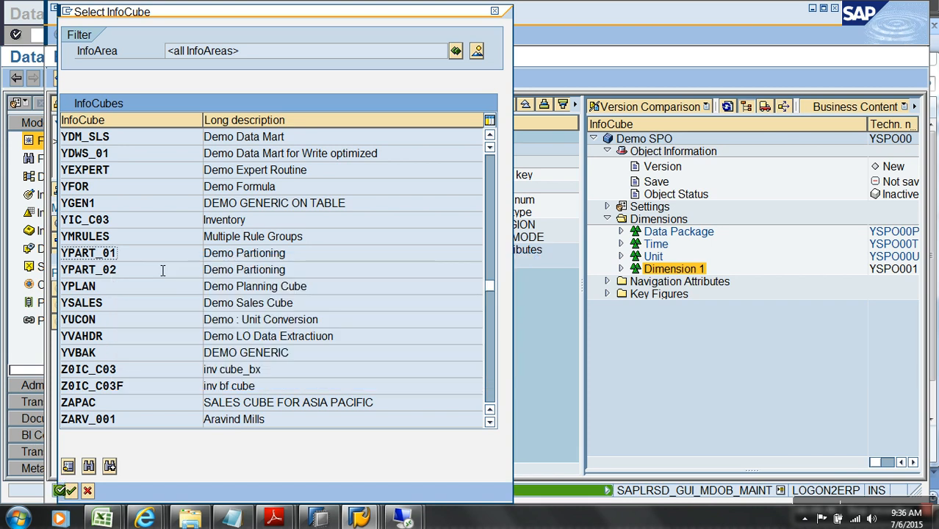
{"action": "left_click_drag", "start_coordinate": [490, 293], "coordinate": [467, 102]}
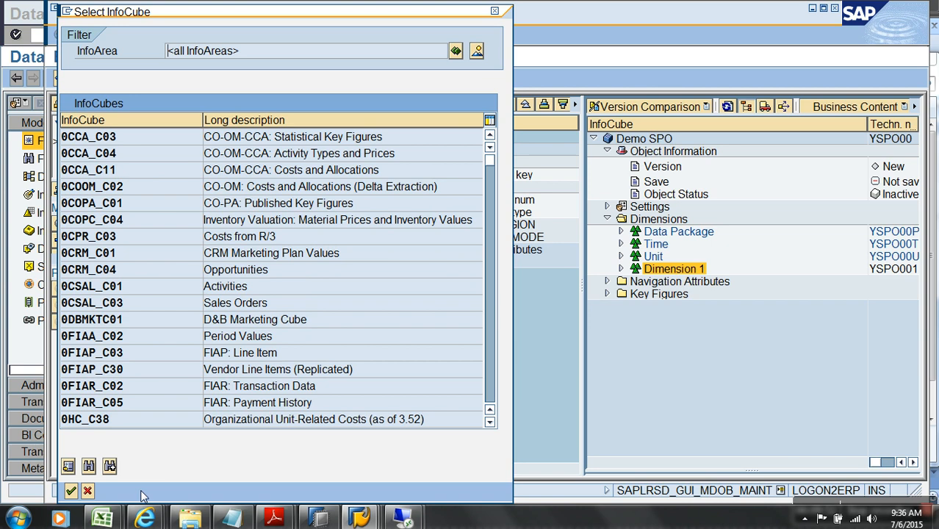
{"action": "left_click", "coordinate": [88, 466]}
{"action": "type", "text": "BMWCUBE"}
{"action": "key", "text": "Return"}
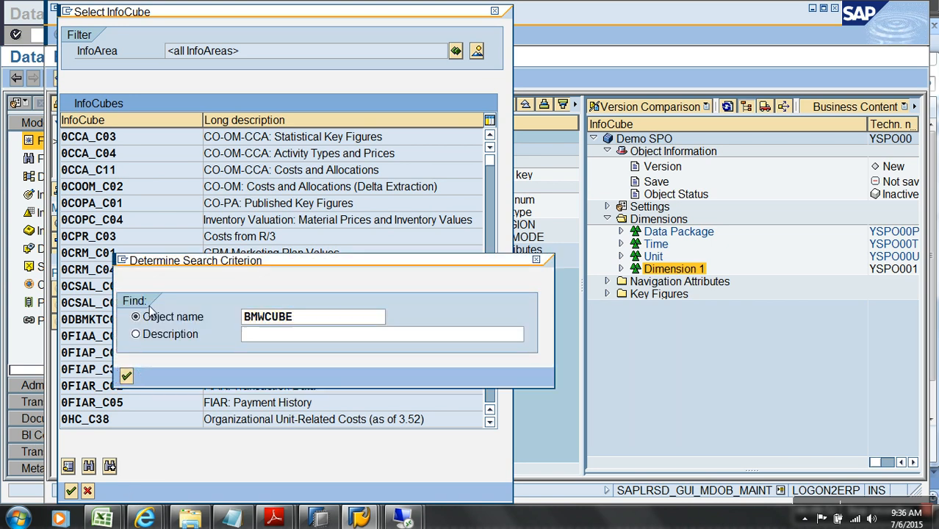
{"action": "double_click", "coordinate": [127, 244]}
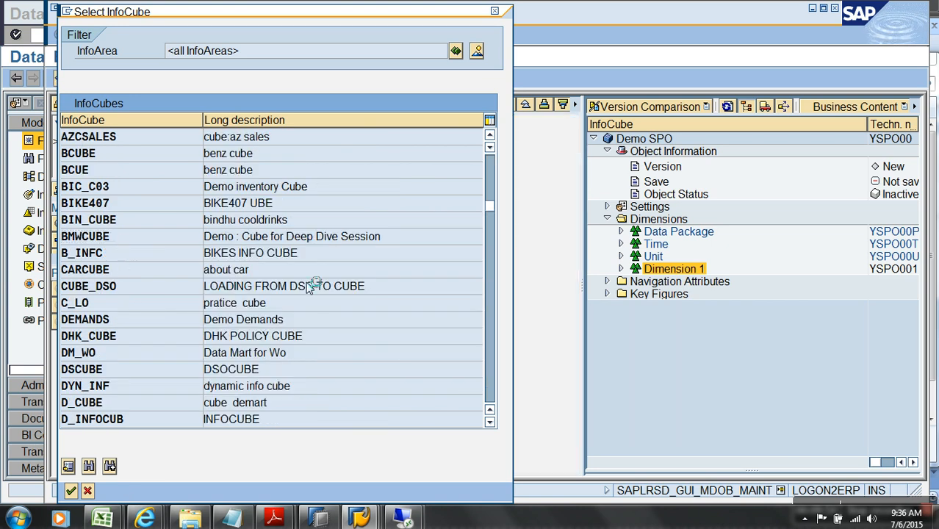
{"action": "left_click", "coordinate": [434, 163]}
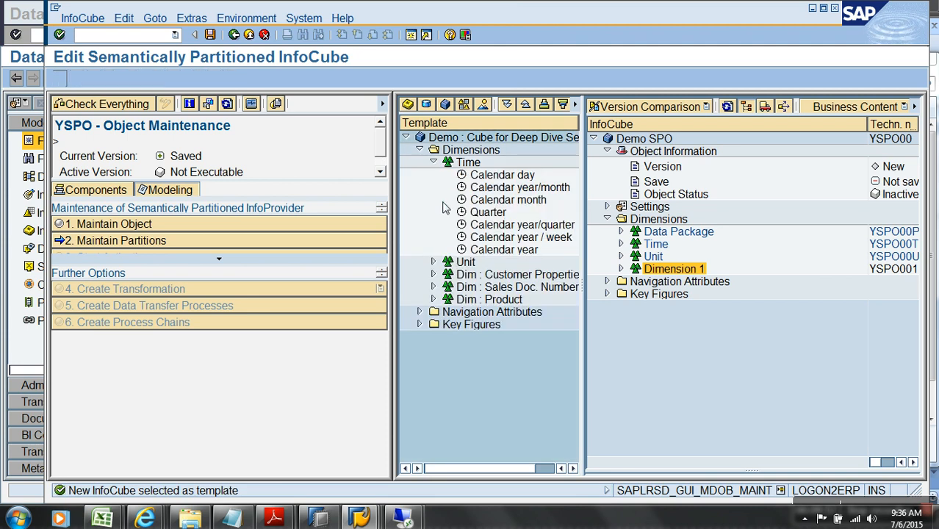
Expand the template's Customer Properties, Sales Doc. Number and Product dimensions
{"action": "left_click", "coordinate": [433, 274]}
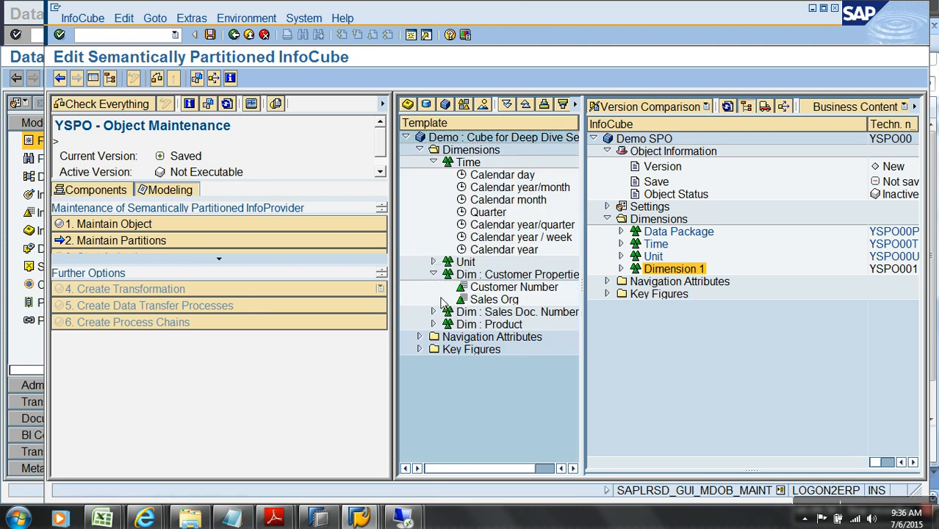
{"action": "left_click", "coordinate": [433, 311]}
{"action": "left_click", "coordinate": [433, 337]}
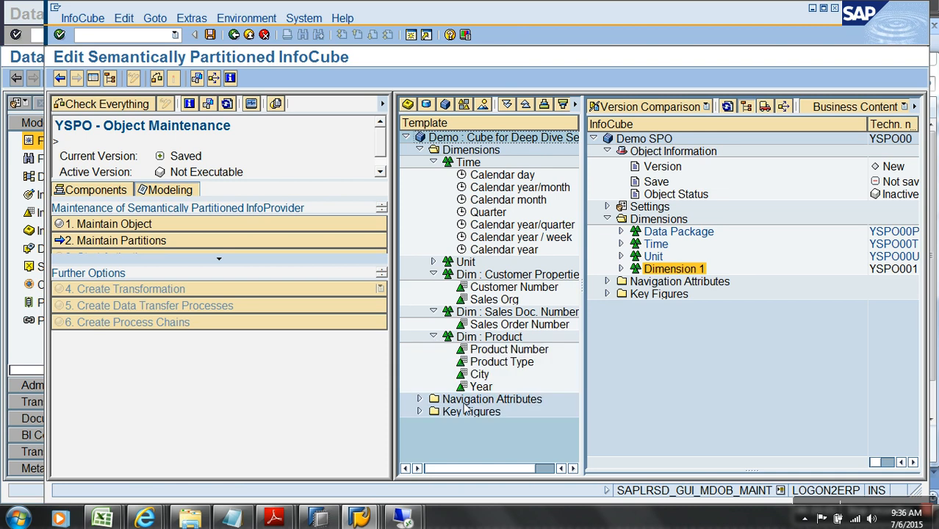
{"action": "key", "text": "alt+Tab"}
{"action": "key", "text": "alt+Tab"}
Add InfoObject ZSLSDOC to Dimension 1 via InfoObject Direct Input
{"action": "left_click", "coordinate": [680, 267]}
{"action": "right_click", "coordinate": [675, 268]}
{"action": "left_click", "coordinate": [724, 343]}
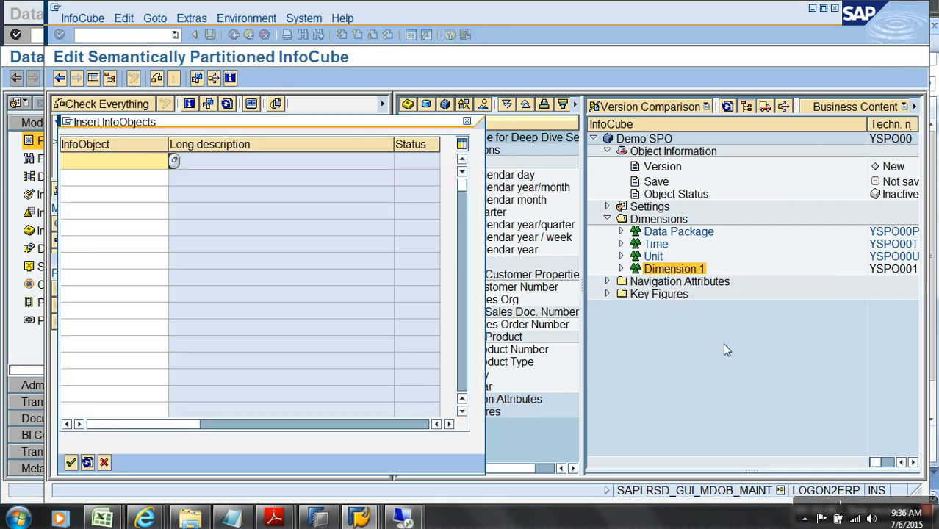
{"action": "type", "text": "zslsdoc"}
{"action": "key", "text": "Return"}
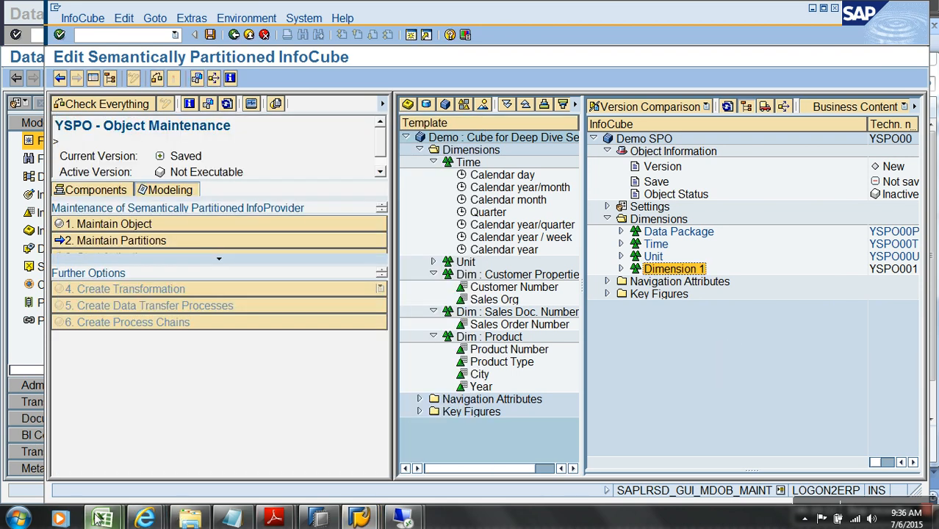
Check the Sales workbook, then add InfoObject ZMNAME to Dimension 1 via direct input
{"action": "mouse_move", "coordinate": [102, 519]}
{"action": "left_click", "coordinate": [221, 434]}
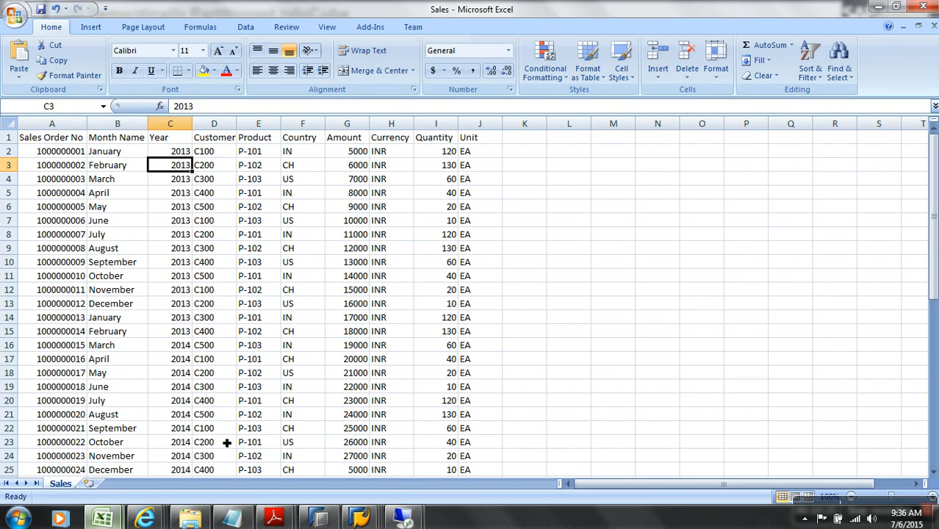
{"action": "key", "text": "alt+Tab"}
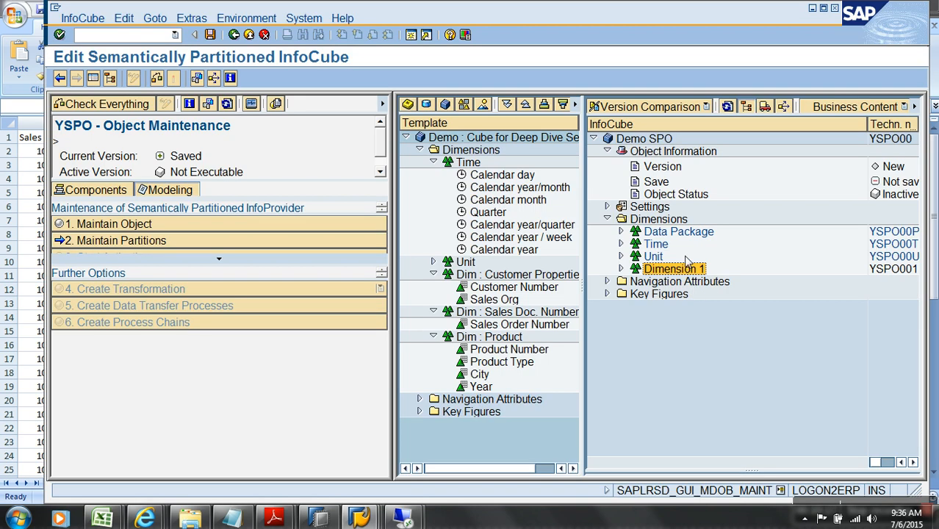
{"action": "right_click", "coordinate": [679, 274]}
{"action": "left_click", "coordinate": [742, 345]}
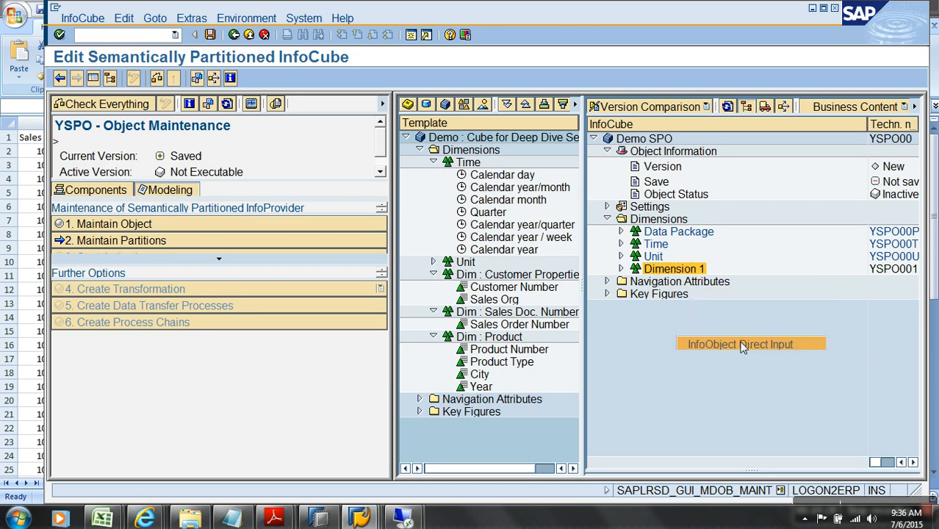
{"action": "type", "text": "zmname"}
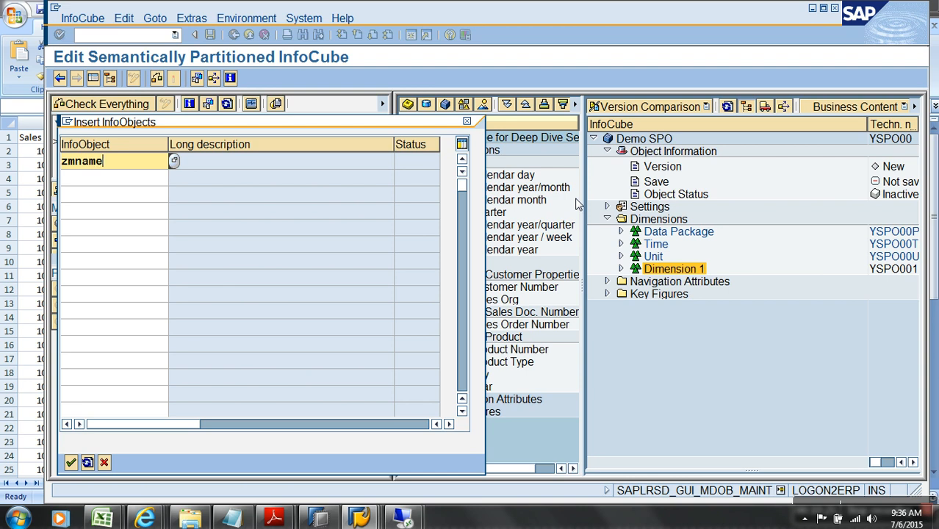
{"action": "key", "text": "Return"}
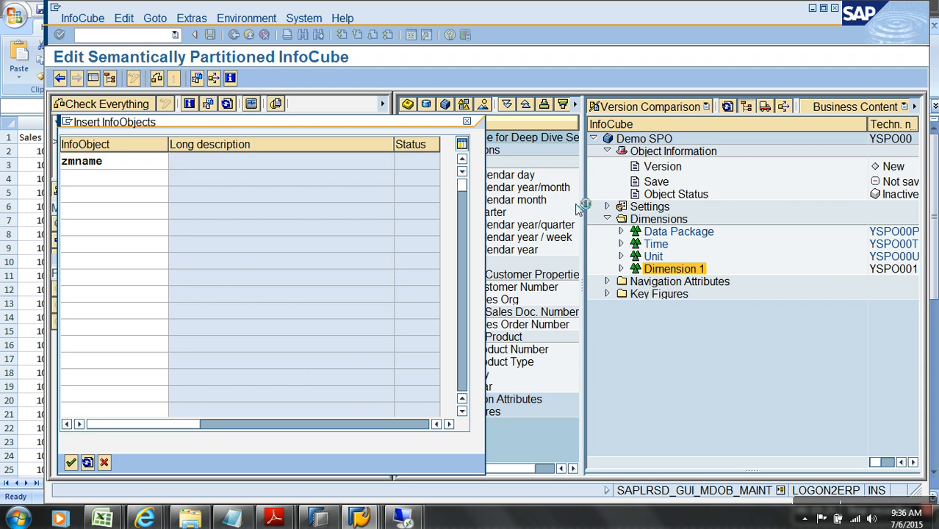
Expand Dimension 1 and review the MiddleName characteristic's details against the Sales workbook
{"action": "left_click", "coordinate": [621, 270]}
{"action": "key", "text": "alt+Tab"}
{"action": "key", "text": "alt+Tab"}
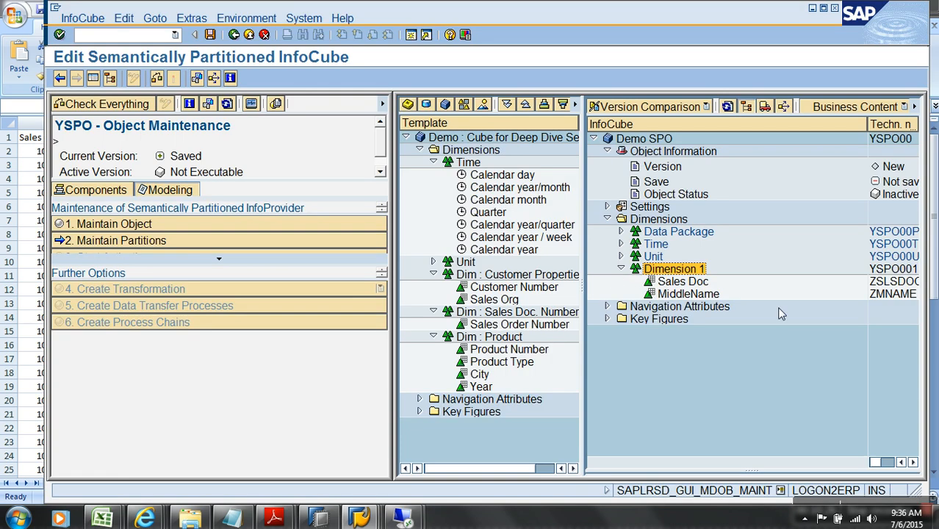
{"action": "double_click", "coordinate": [895, 294]}
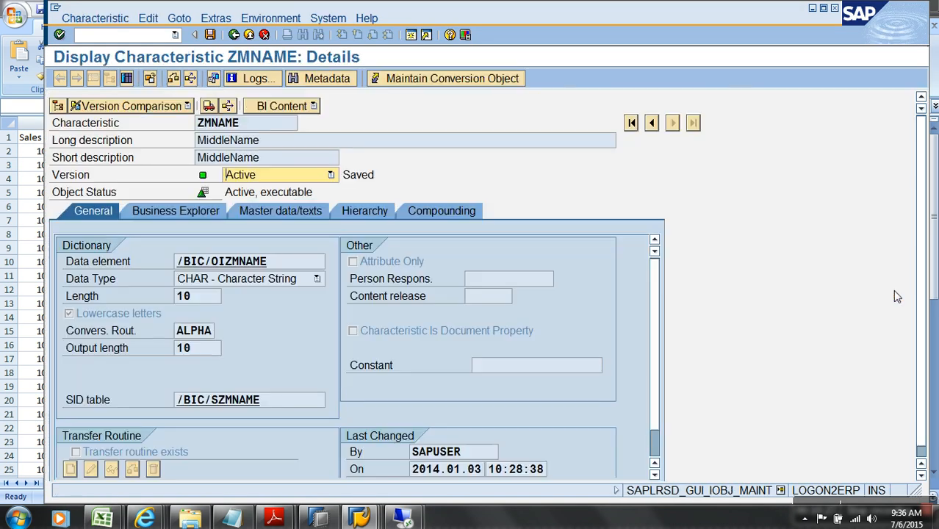
{"action": "left_click", "coordinate": [233, 35]}
{"action": "key", "text": "alt+Tab"}
{"action": "key", "text": "alt+Tab"}
Add 0CALYEAR to the Time dimension, chosen from the list of time characteristics
{"action": "left_click", "coordinate": [652, 245]}
{"action": "right_click", "coordinate": [652, 244]}
{"action": "left_click", "coordinate": [694, 297]}
{"action": "left_click", "coordinate": [174, 160]}
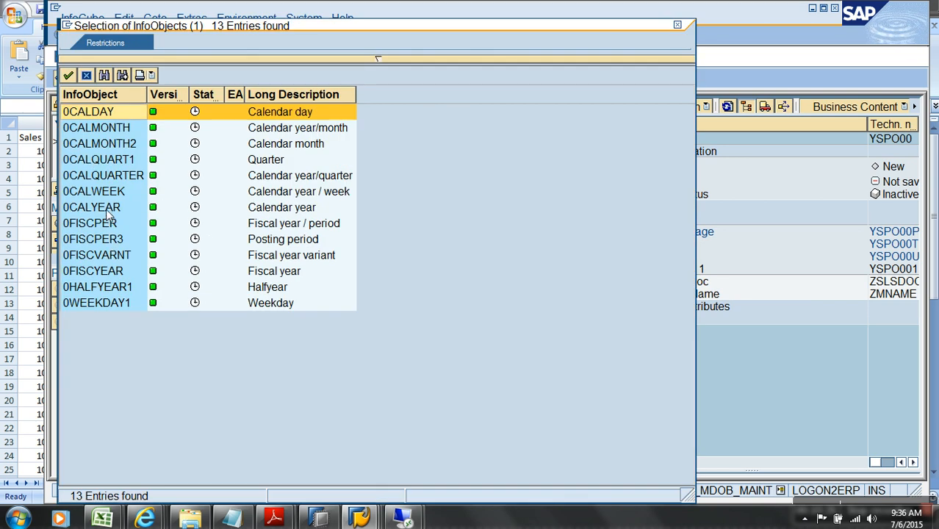
{"action": "double_click", "coordinate": [108, 212]}
{"action": "key", "text": "Return"}
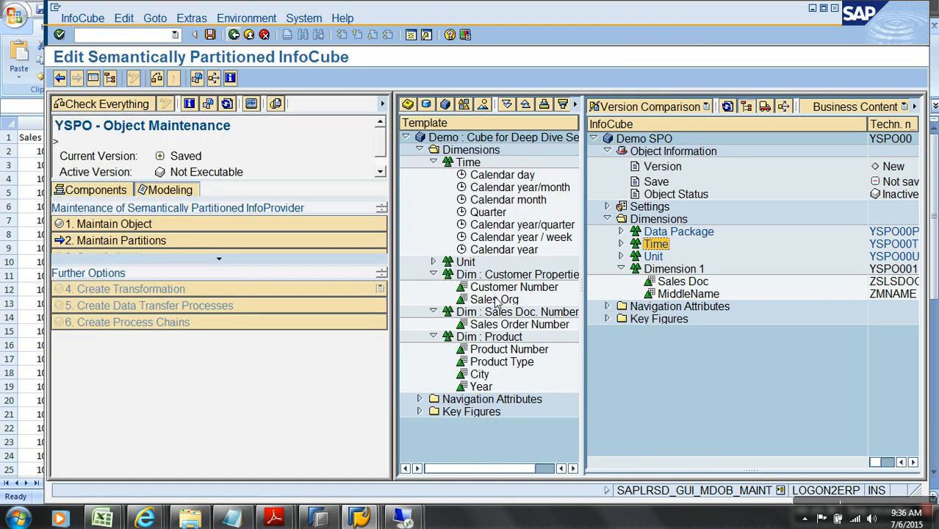
Drag Customer Number from the template into Dimension 1, inspect it, then remove it again
{"action": "right_click", "coordinate": [674, 268]}
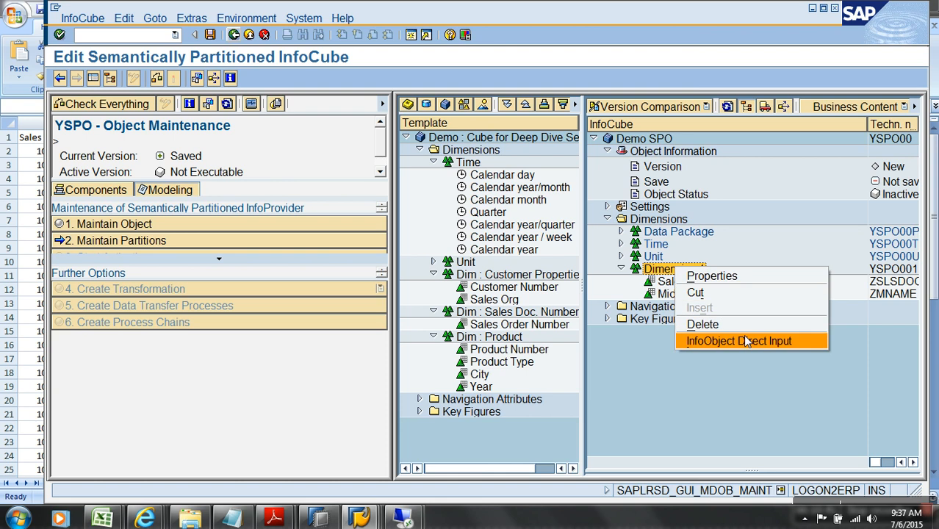
{"action": "left_click", "coordinate": [748, 459]}
{"action": "left_click_drag", "start_coordinate": [518, 287], "coordinate": [691, 304]}
{"action": "double_click", "coordinate": [722, 307]}
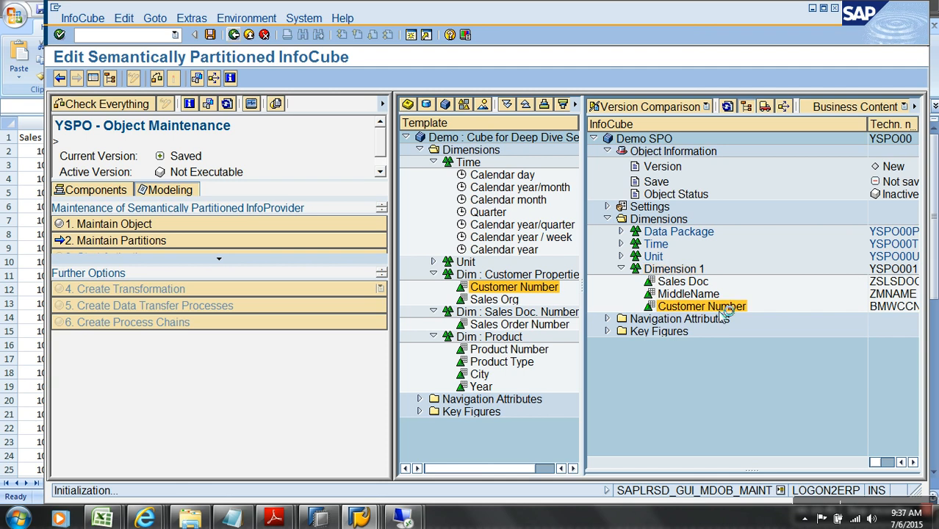
{"action": "key", "text": "alt+Tab"}
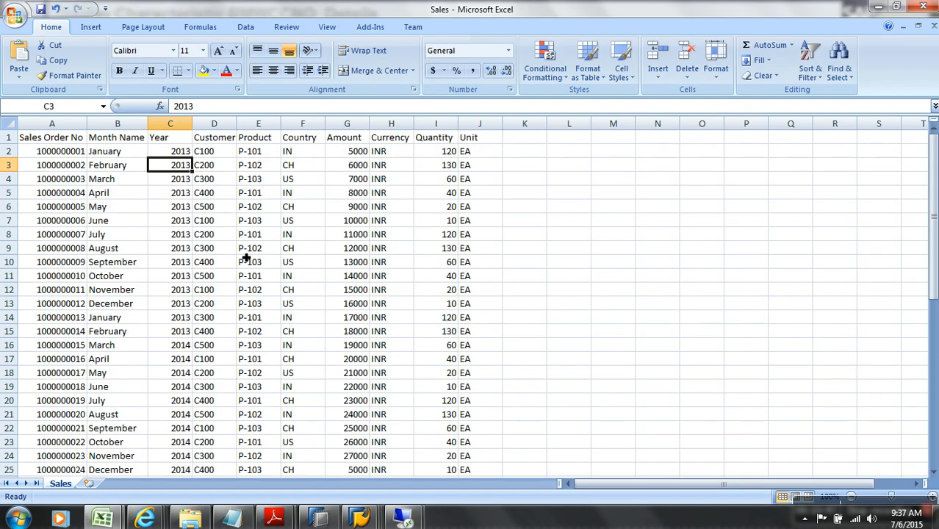
{"action": "key", "text": "alt+Tab"}
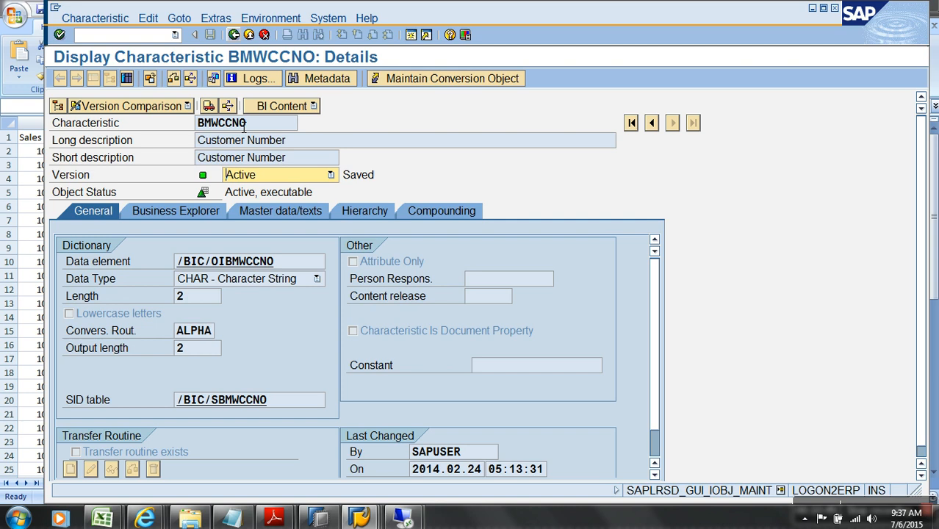
{"action": "left_click", "coordinate": [236, 40]}
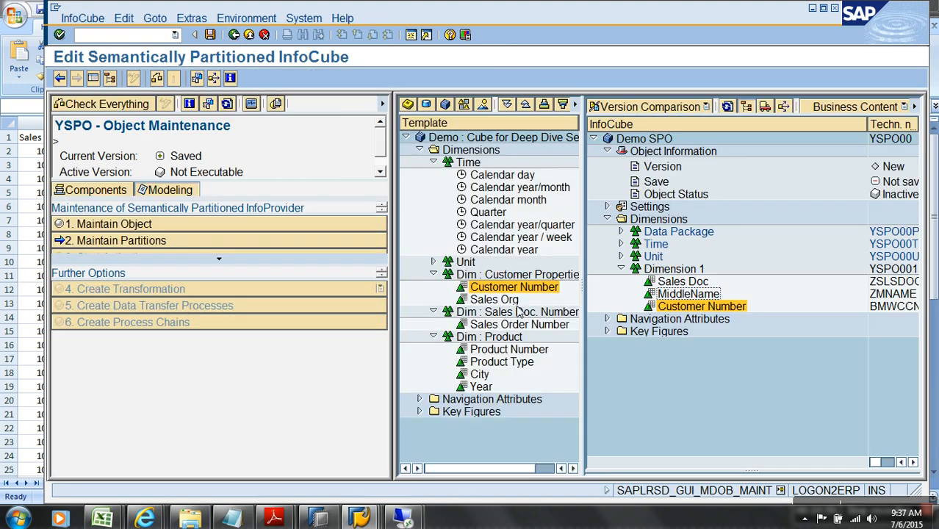
{"action": "left_click_drag", "start_coordinate": [695, 308], "coordinate": [532, 298]}
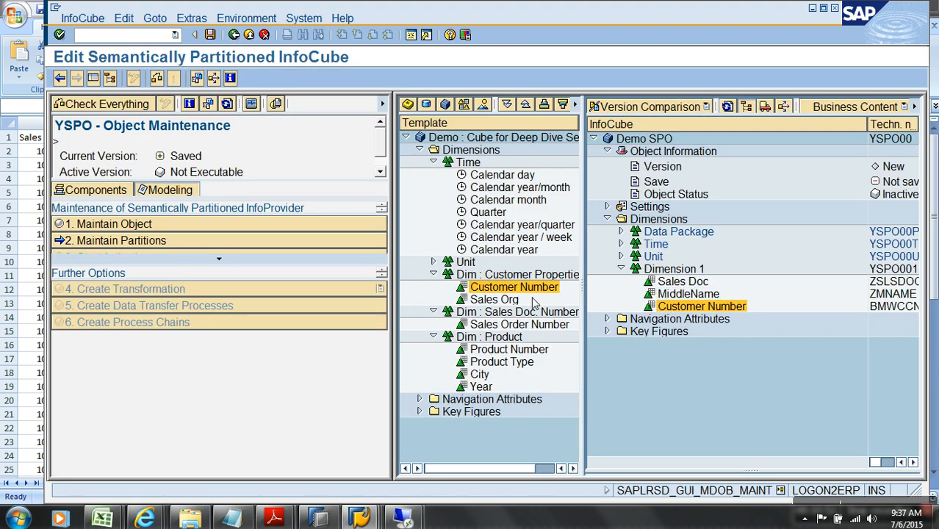
Add cust number (ZCNO) to Dimension 1 by direct input and review its details
{"action": "right_click", "coordinate": [702, 270]}
{"action": "left_click", "coordinate": [744, 344]}
{"action": "type", "text": "zcn"}
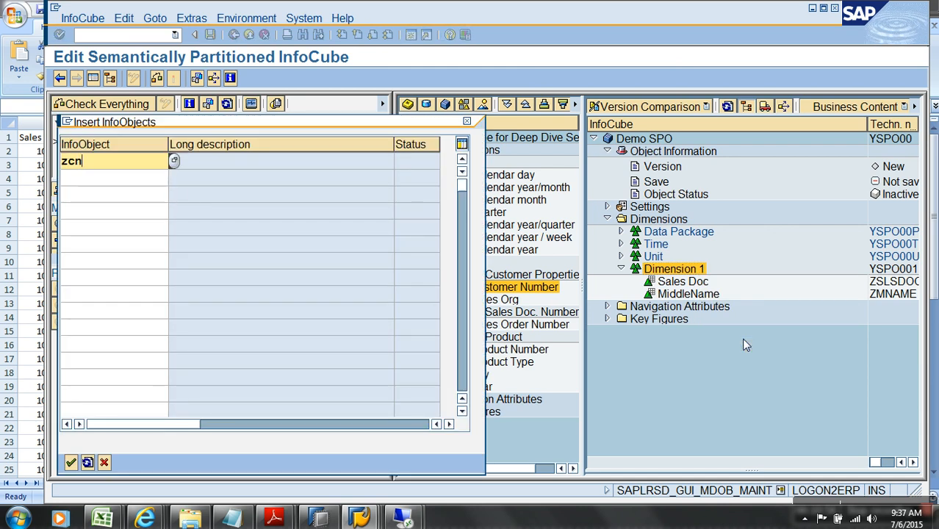
{"action": "key", "text": "Return"}
{"action": "left_click", "coordinate": [695, 308]}
{"action": "double_click", "coordinate": [695, 308]}
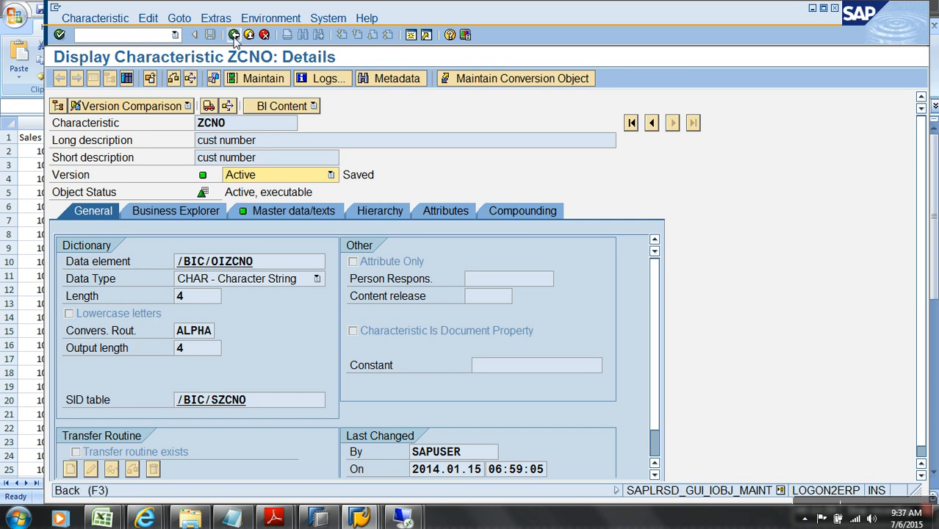
{"action": "left_click", "coordinate": [234, 36]}
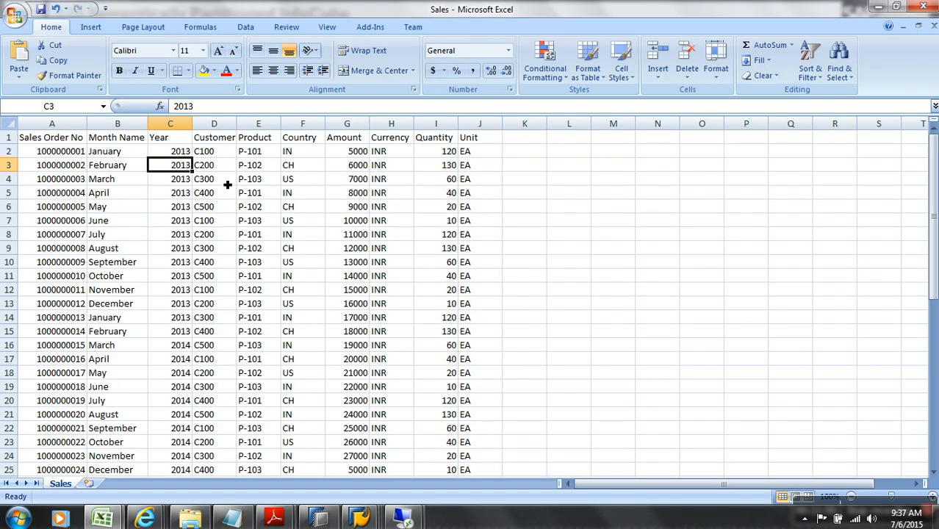
Drag Product Number (BMWCPNO) from the template into Dimension 1 and check its details
{"action": "left_click", "coordinate": [220, 163]}
{"action": "left_click", "coordinate": [277, 153]}
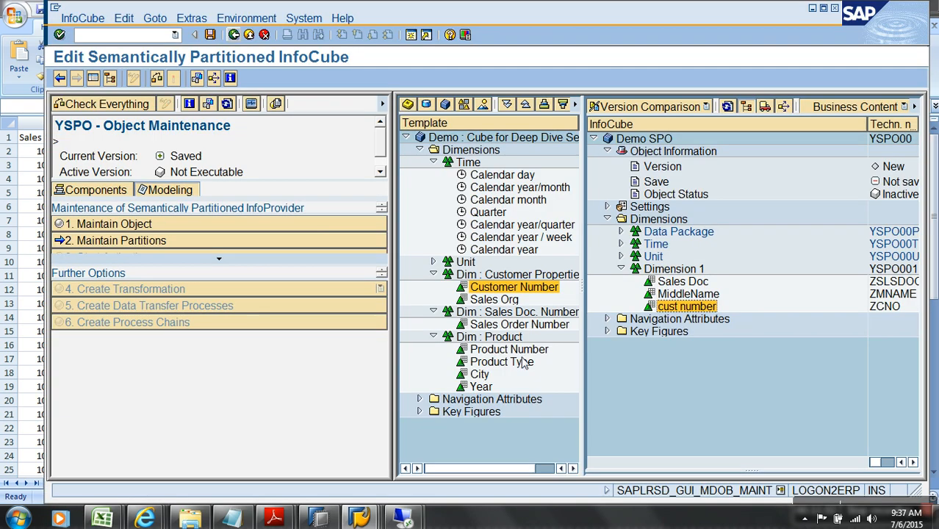
{"action": "left_click_drag", "start_coordinate": [534, 351], "coordinate": [674, 272]}
{"action": "double_click", "coordinate": [704, 322]}
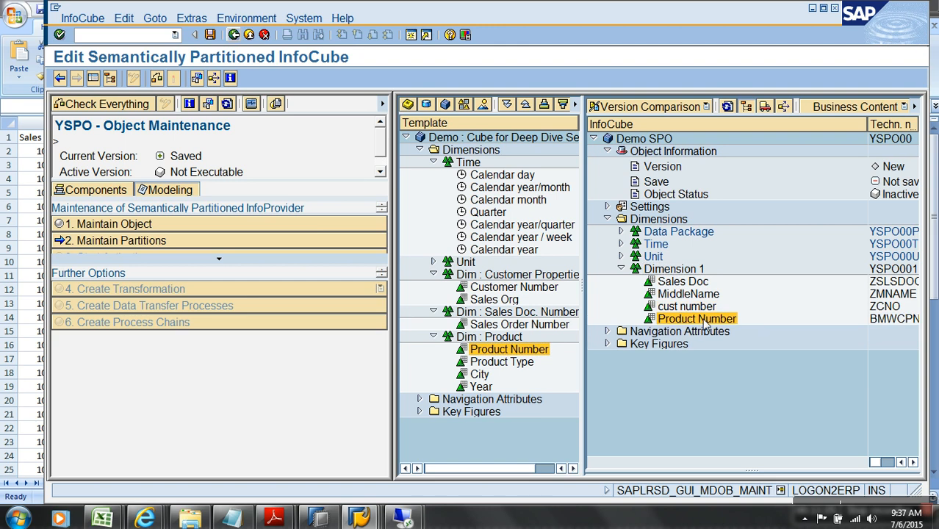
{"action": "left_click", "coordinate": [234, 34]}
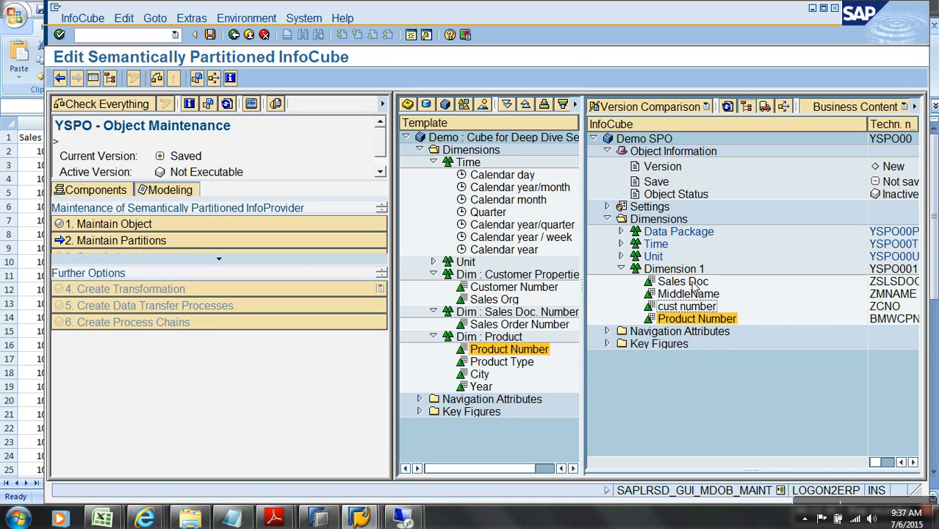
Try adding ZCCOUNTRY, then z*, to Dimension 1 as direct InfoObject input, dismissing the invalid-object message
{"action": "right_click", "coordinate": [685, 268]}
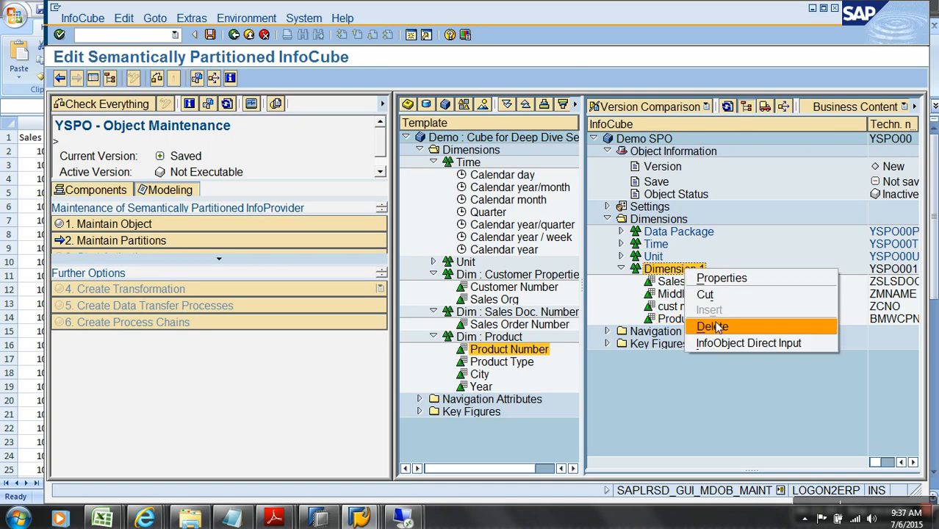
{"action": "left_click", "coordinate": [722, 343]}
{"action": "type", "text": "zccountry"}
{"action": "key", "text": "Return"}
{"action": "key", "text": "Return"}
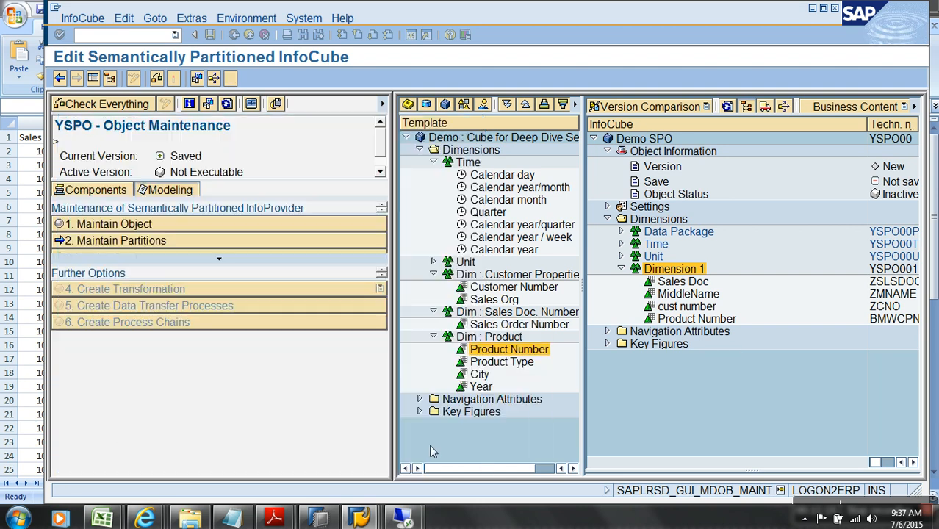
{"action": "right_click", "coordinate": [685, 272]}
{"action": "left_click", "coordinate": [710, 346]}
{"action": "type", "text": "z*cntry"}
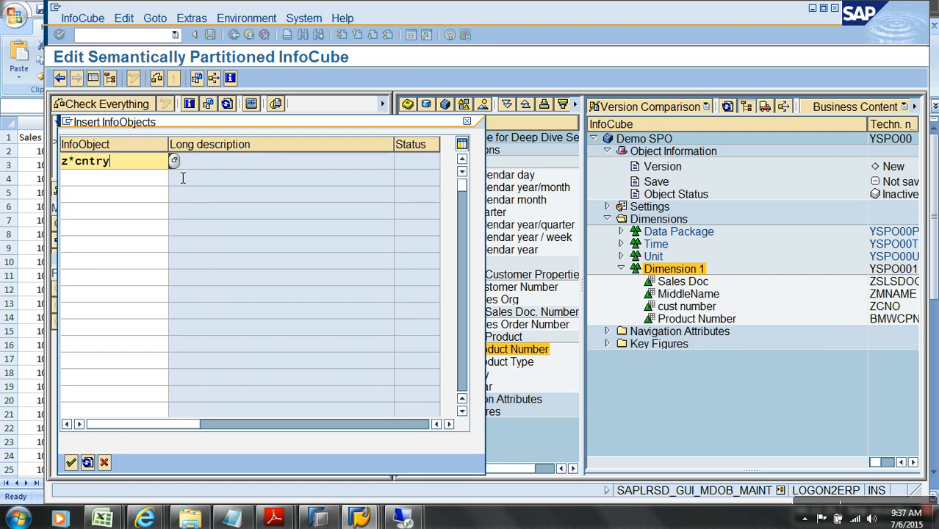
{"action": "key", "text": "Return"}
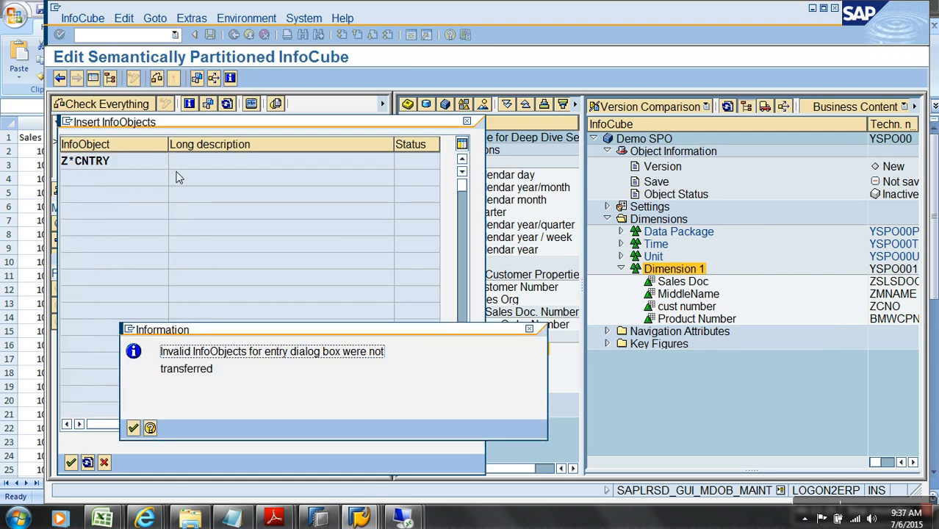
{"action": "key", "text": "Return"}
List available InfoObjects with z*cntry and check the Amount, Currency and Quantity headers in the Sales workbook
{"action": "right_click", "coordinate": [680, 273]}
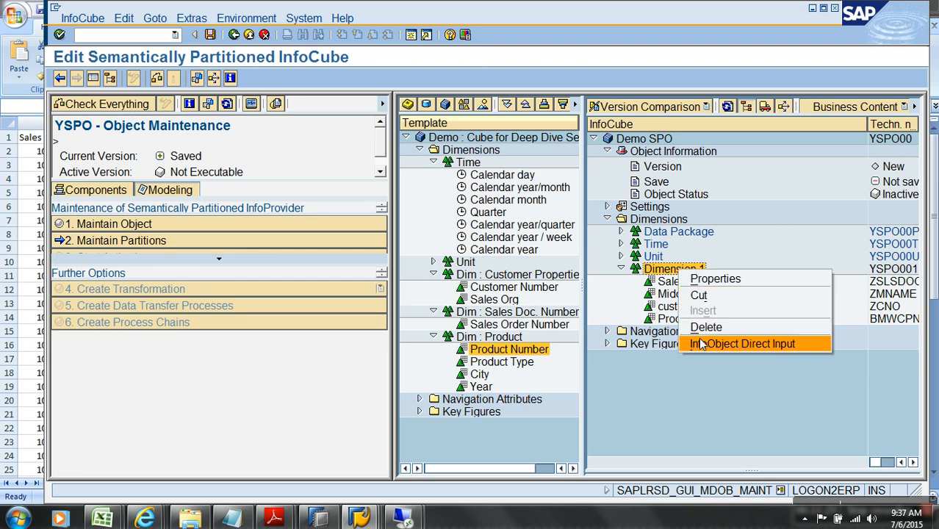
{"action": "left_click", "coordinate": [716, 343]}
{"action": "type", "text": "z"}
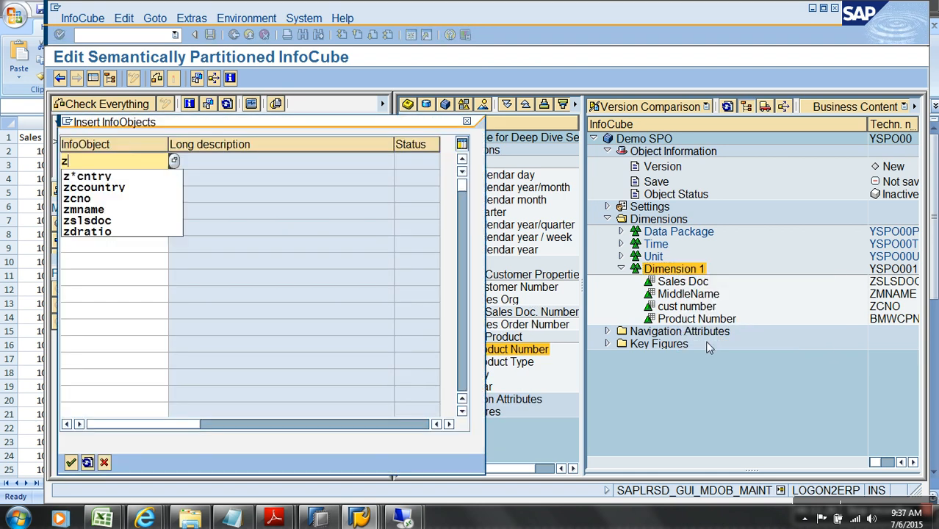
{"action": "type", "text": "*cntry"}
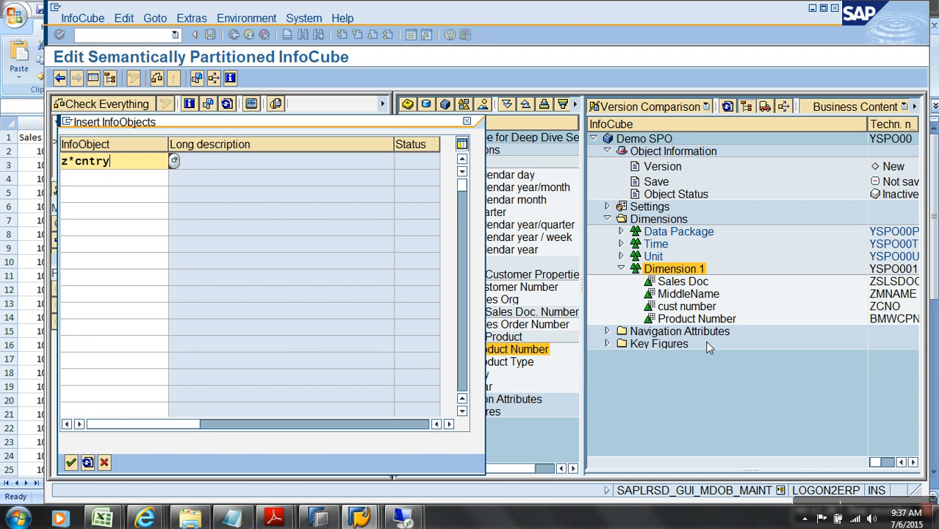
{"action": "key", "text": "Return"}
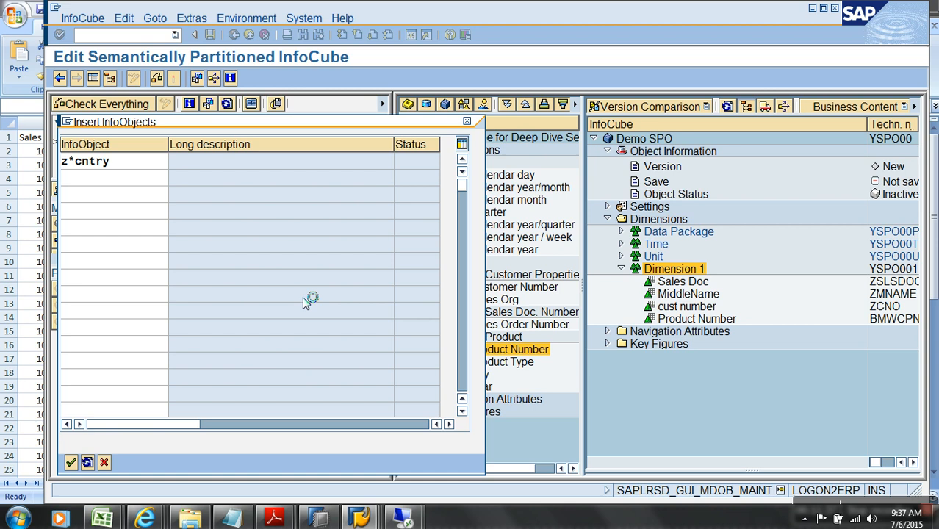
{"action": "mouse_move", "coordinate": [103, 518]}
{"action": "left_click", "coordinate": [243, 441]}
{"action": "left_click_drag", "start_coordinate": [346, 138], "coordinate": [451, 144]}
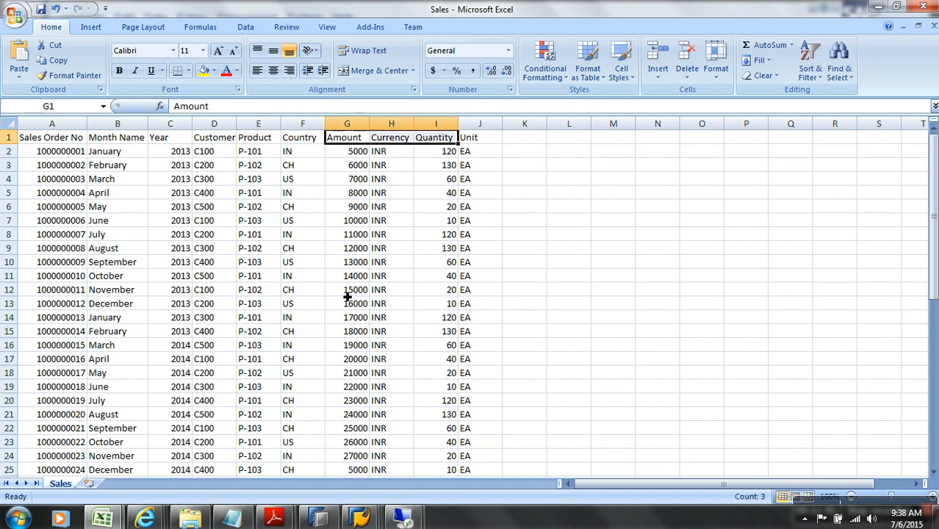
{"action": "left_click", "coordinate": [370, 518]}
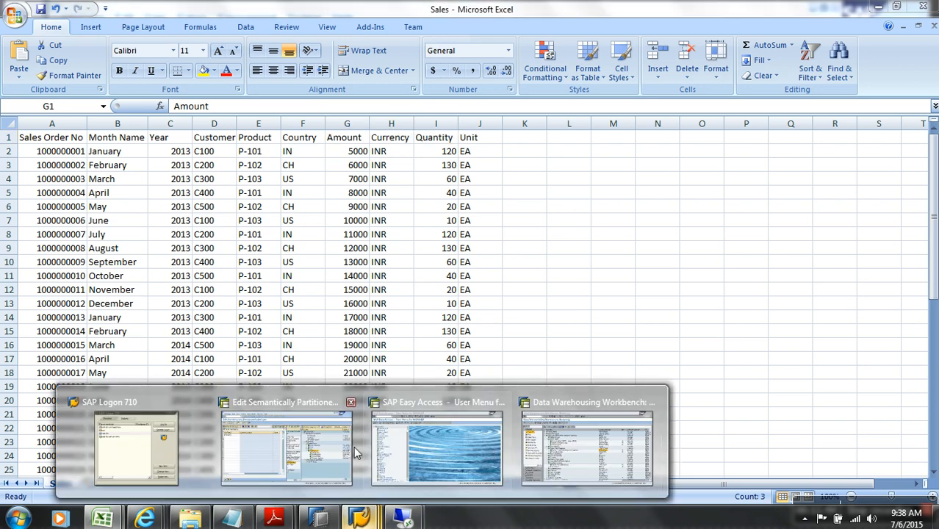
{"action": "left_click", "coordinate": [356, 452]}
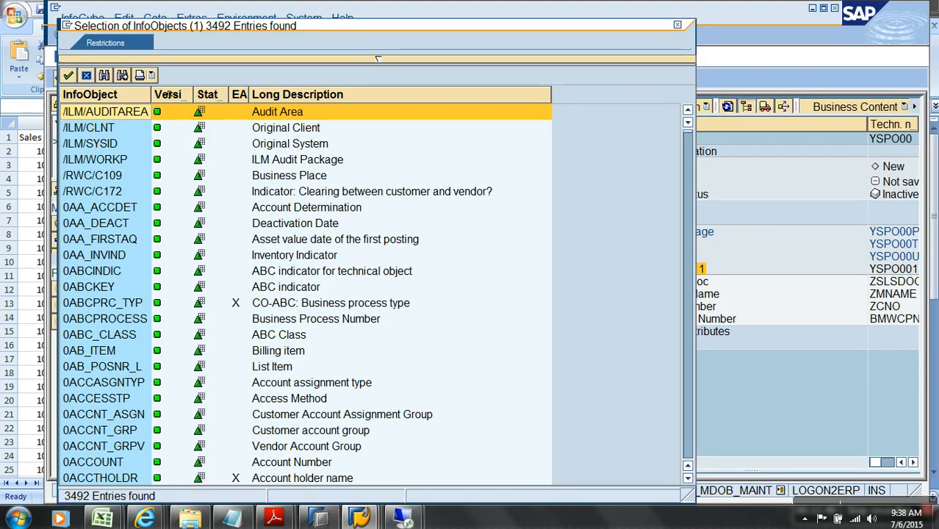
Search the InfoObject list for 'Country' and insert 0COUNTRY into Dimension 1
{"action": "left_click", "coordinate": [105, 76]}
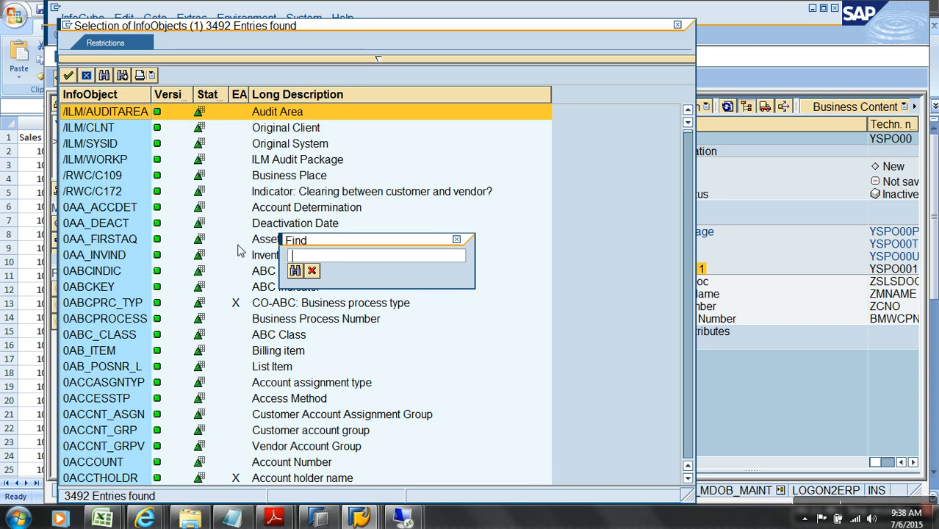
{"action": "type", "text": "Country"}
{"action": "key", "text": "Return"}
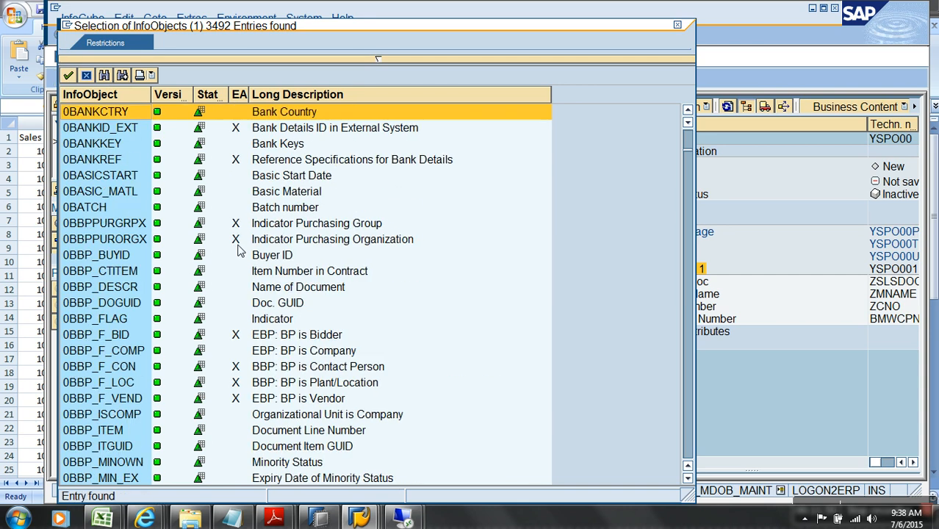
{"action": "left_click", "coordinate": [122, 75]}
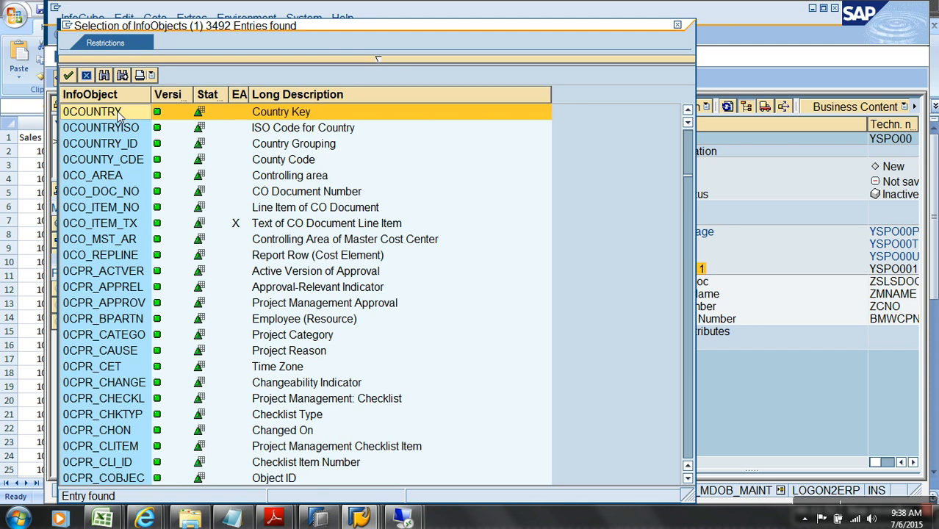
{"action": "double_click", "coordinate": [125, 112]}
{"action": "key", "text": "alt+Tab"}
{"action": "key", "text": "alt+Tab"}
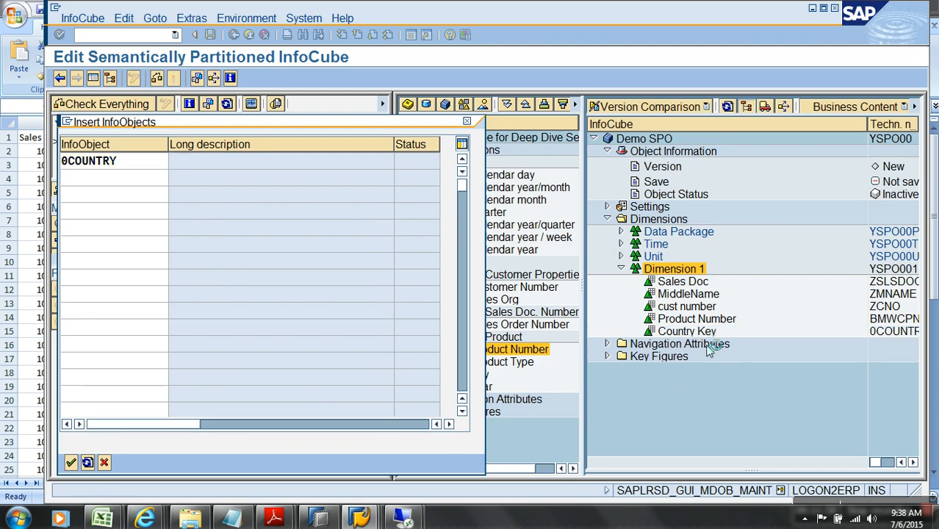
Add ZAMOUNT to the Key Figures as direct InfoObject input
{"action": "right_click", "coordinate": [672, 356]}
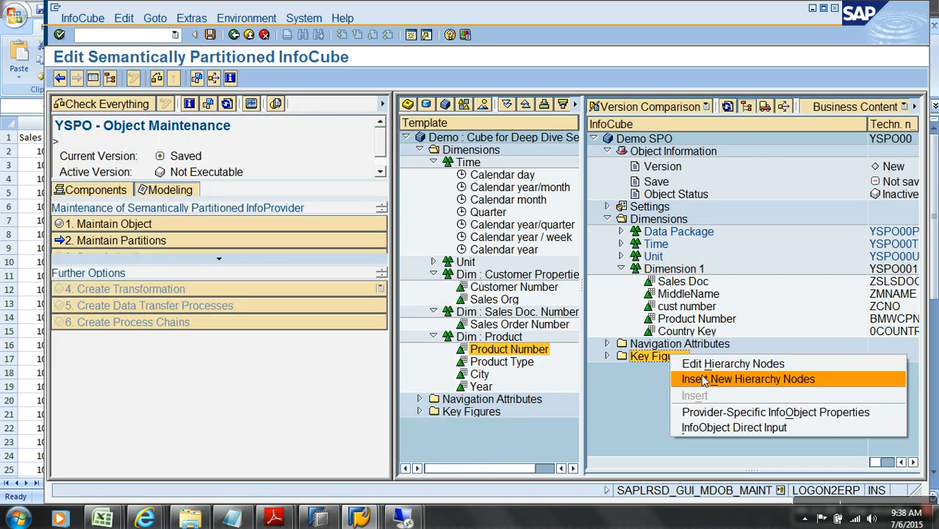
{"action": "left_click", "coordinate": [750, 428]}
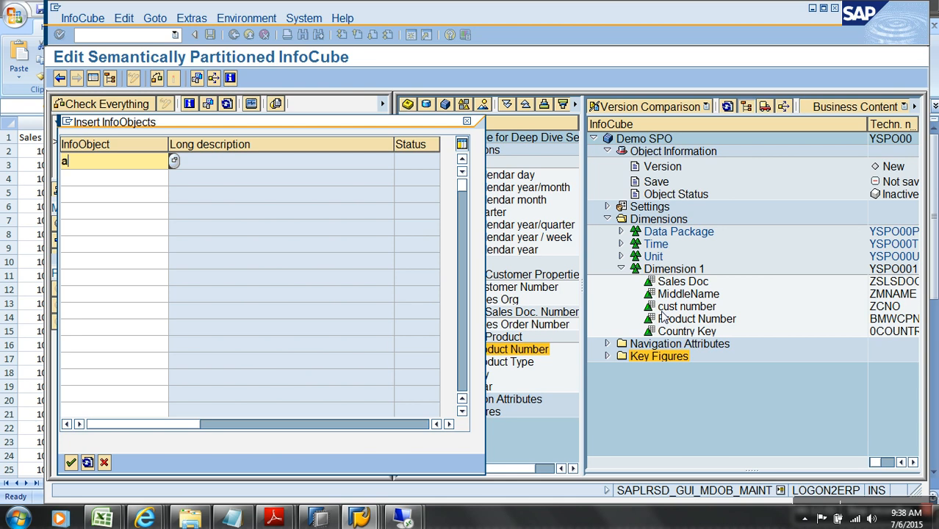
{"action": "type", "text": "amoun"}
{"action": "key", "text": "Home"}
{"action": "type", "text": "zt"}
{"action": "key", "text": "Return"}
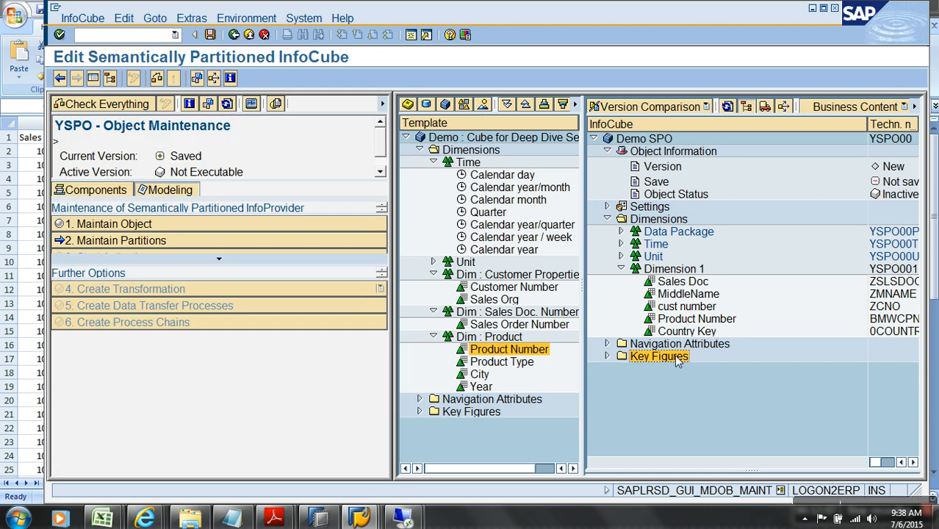
Add ZQUANTITY as a second key figure and expand Key Figures and the Unit dimension
{"action": "right_click", "coordinate": [676, 357]}
{"action": "left_click", "coordinate": [742, 431]}
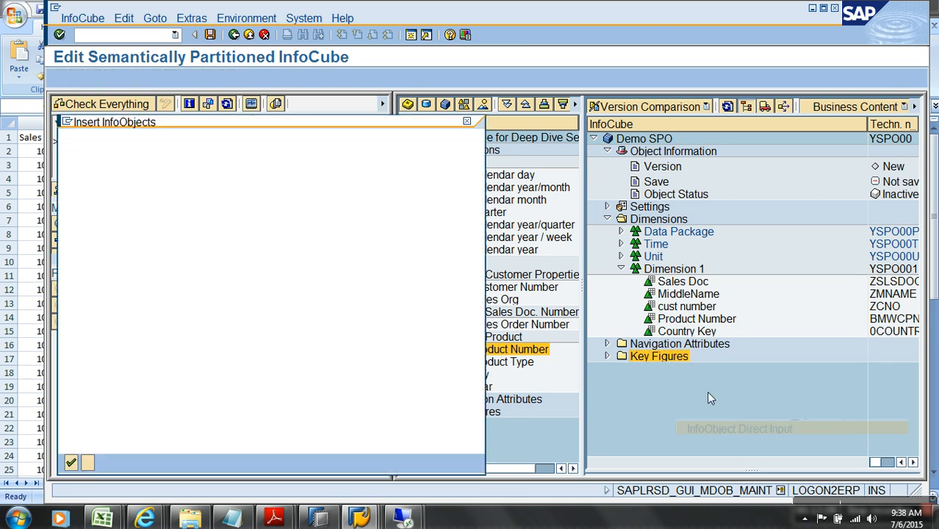
{"action": "type", "text": "zquantity"}
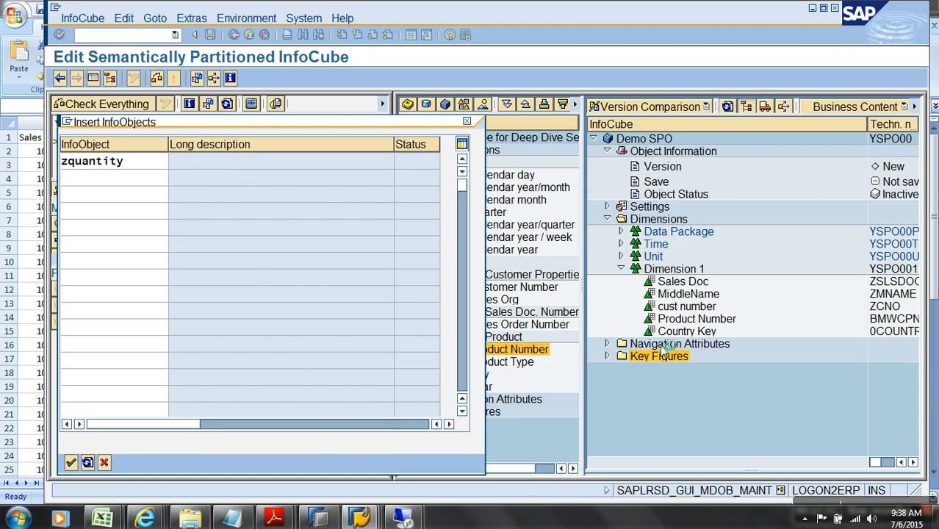
{"action": "key", "text": "Return"}
{"action": "left_click", "coordinate": [607, 356]}
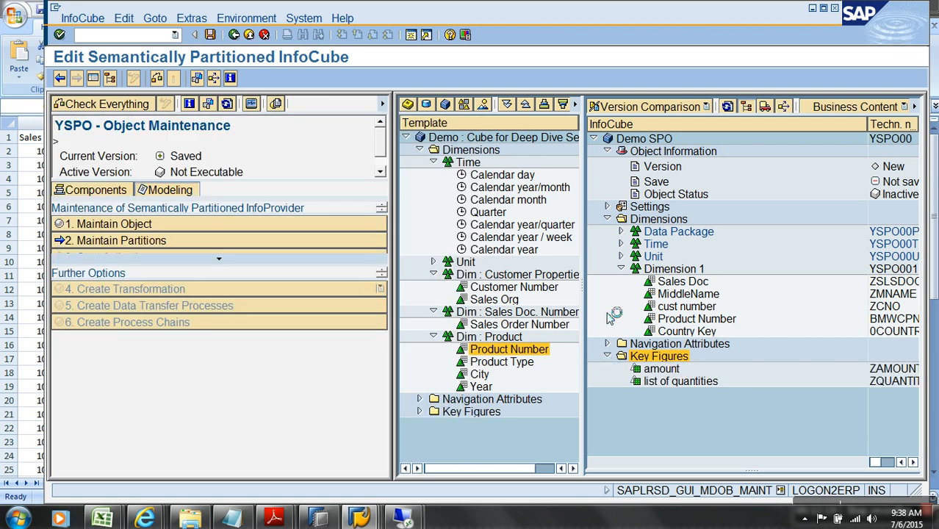
{"action": "left_click", "coordinate": [621, 257]}
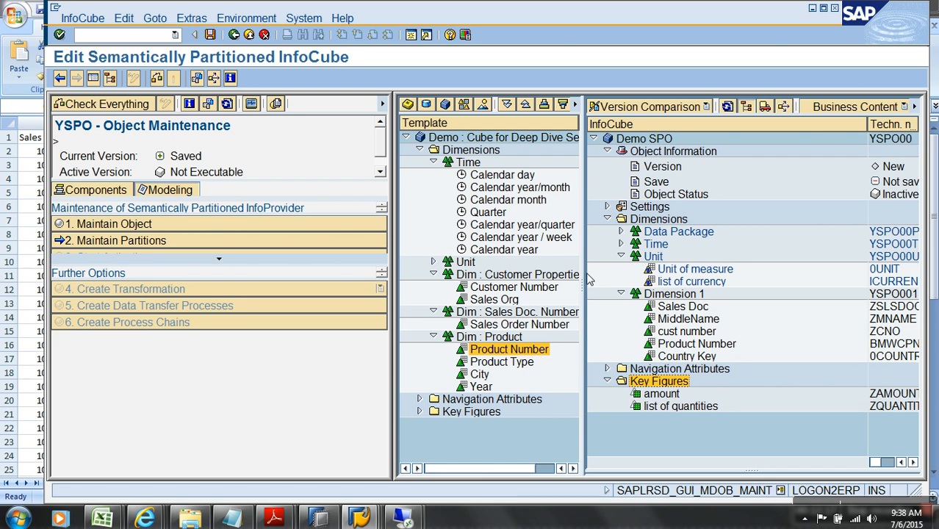
{"action": "left_click", "coordinate": [223, 261]}
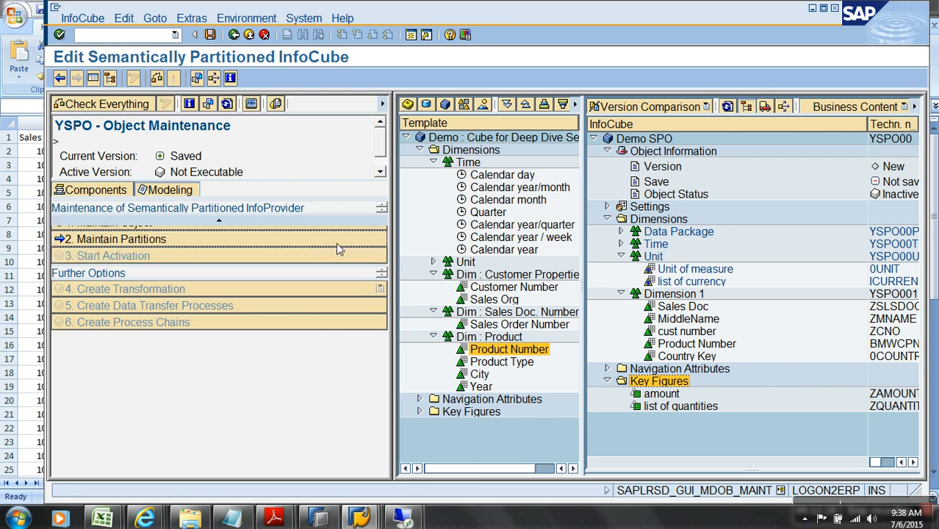
Maximise the SAP window and save Demo SPO (YSPO00) as an in-process version
{"action": "double_click", "coordinate": [535, 14]}
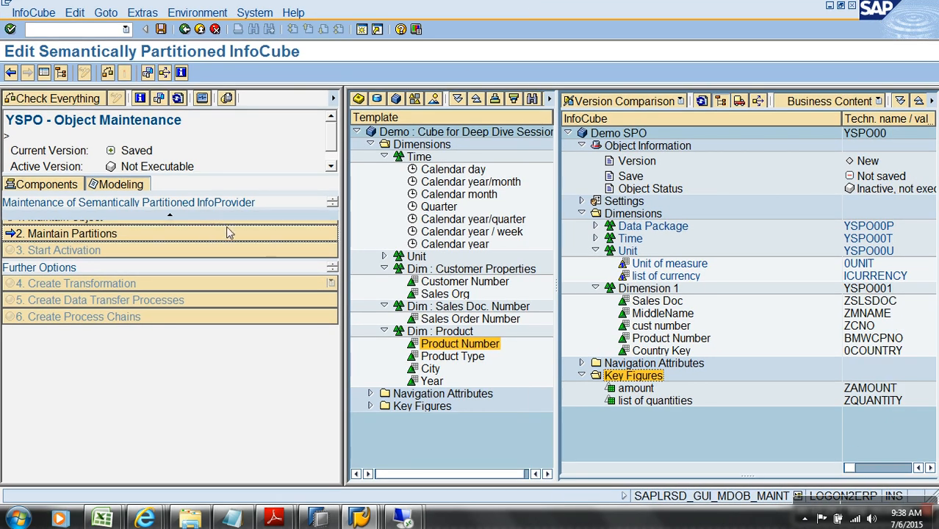
{"action": "left_click", "coordinate": [170, 216]}
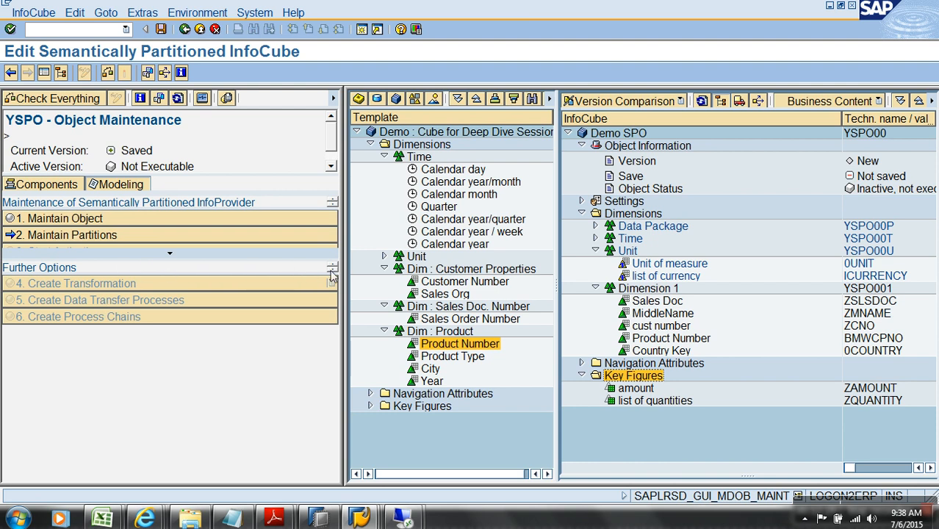
{"action": "mouse_move", "coordinate": [331, 141]}
{"action": "left_mouse_down"}
{"action": "mouse_move", "coordinate": [332, 159]}
{"action": "mouse_move", "coordinate": [330, 130]}
{"action": "left_mouse_up"}
{"action": "left_click", "coordinate": [161, 30]}
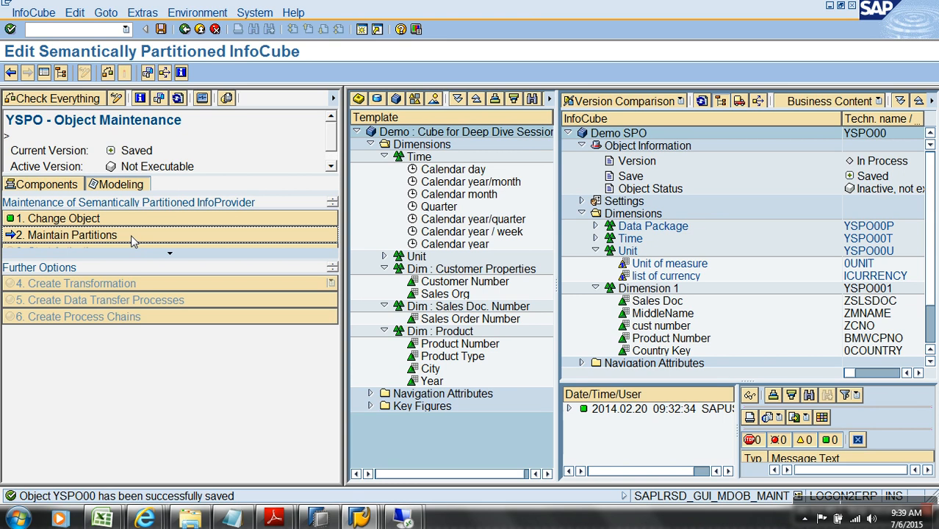
Open partition maintenance and choose 0CALYEAR (Calendar year) as the partitioning criterion
{"action": "left_click", "coordinate": [130, 235]}
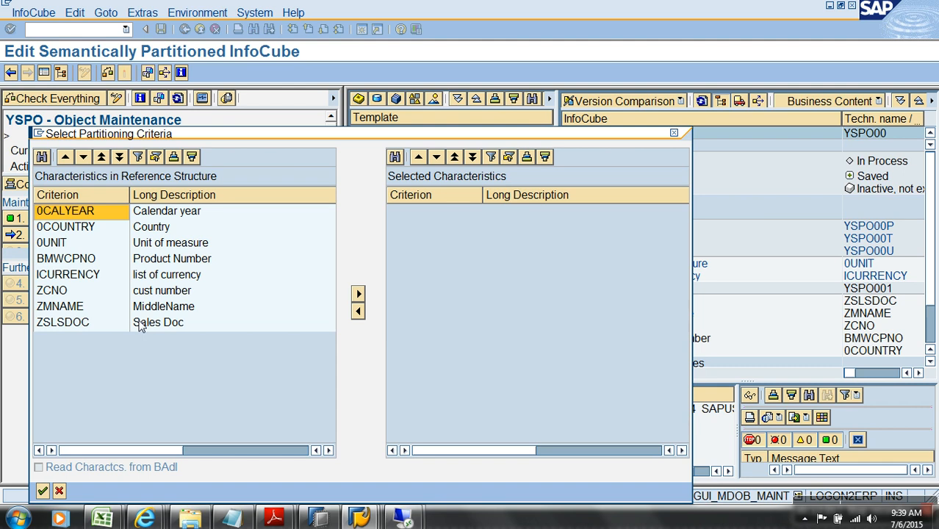
{"action": "left_click", "coordinate": [98, 214]}
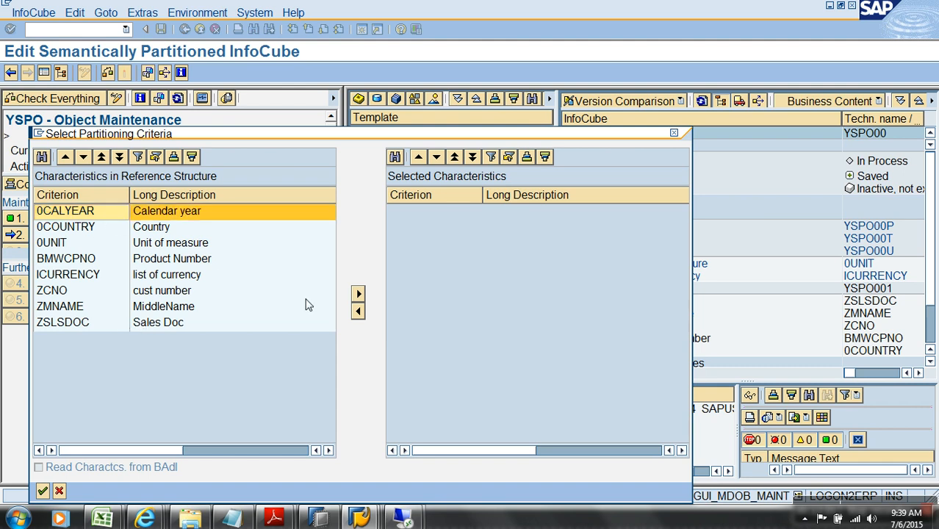
{"action": "left_click", "coordinate": [358, 298]}
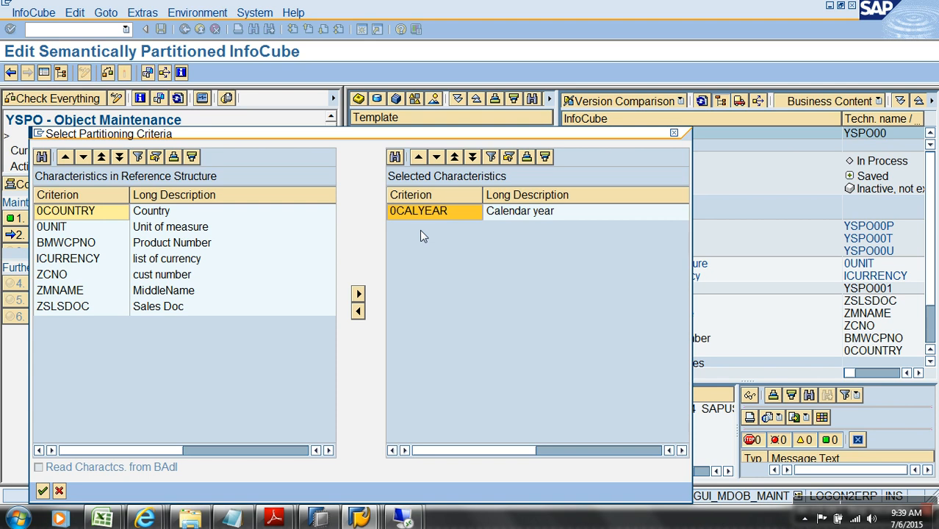
{"action": "left_click", "coordinate": [42, 490]}
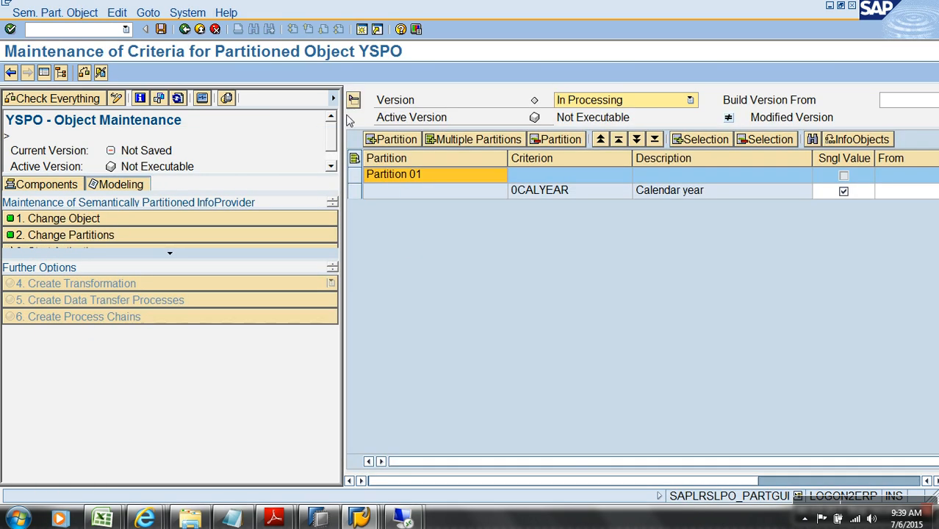
Name the first partition 2012 and set its 0CALYEAR value to 2012
{"action": "left_click_drag", "start_coordinate": [343, 119], "coordinate": [111, 162]}
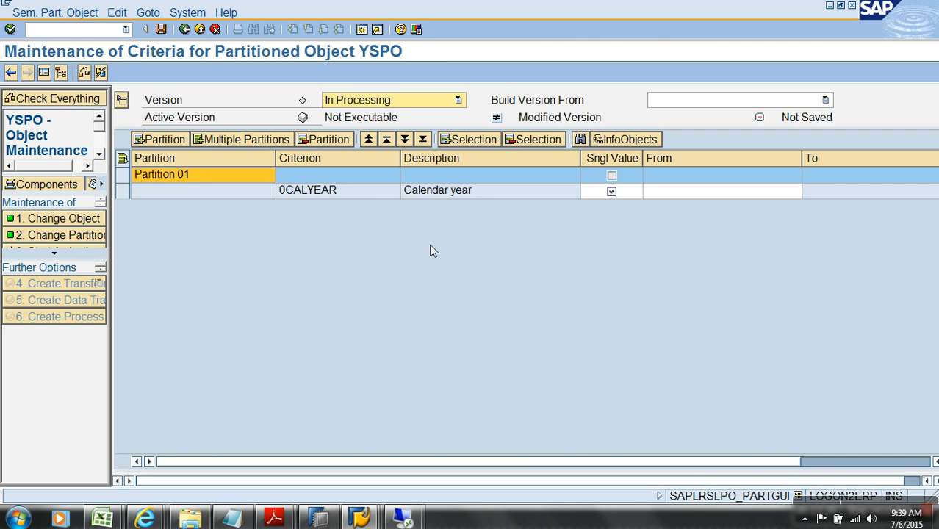
{"action": "left_click", "coordinate": [691, 193]}
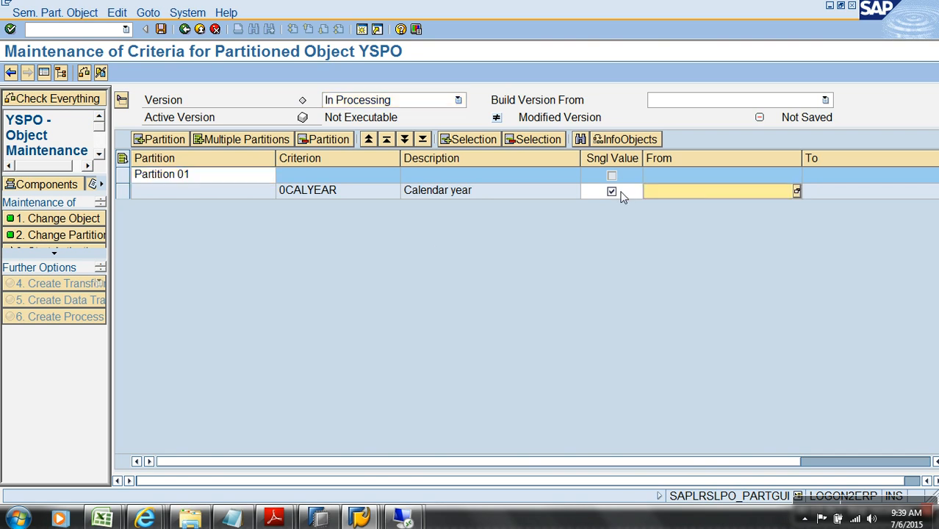
{"action": "type", "text": "2012"}
{"action": "left_click", "coordinate": [204, 178]}
{"action": "type", "text": "2012"}
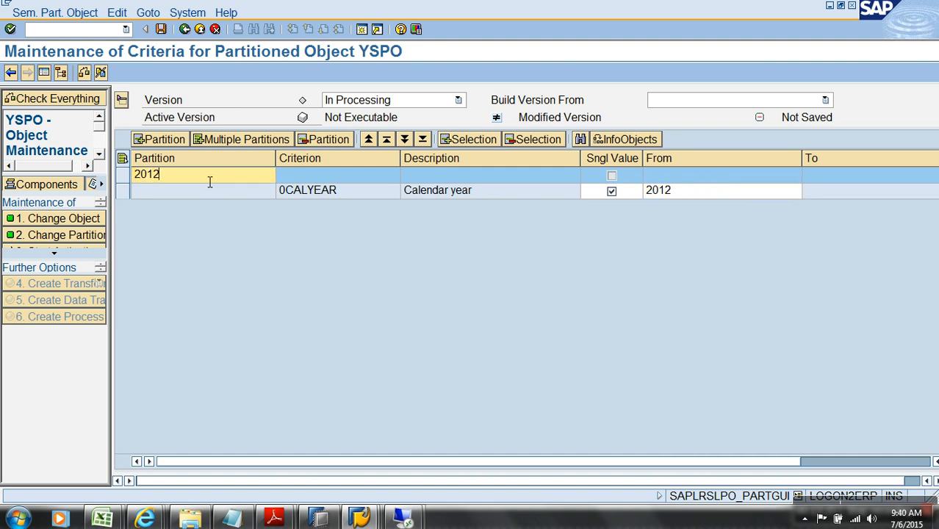
Add partitions 2013 and 2014, each with its matching 0CALYEAR value
{"action": "left_click", "coordinate": [169, 139]}
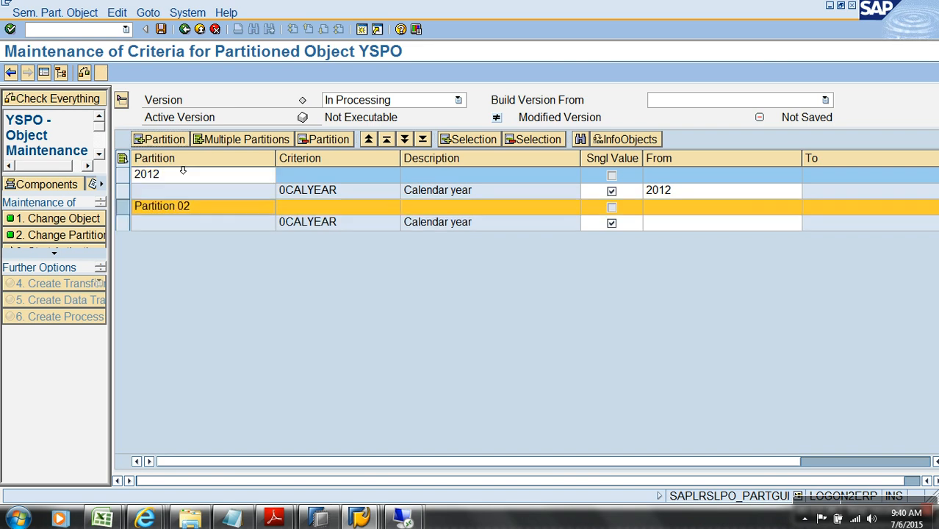
{"action": "type", "text": "2013"}
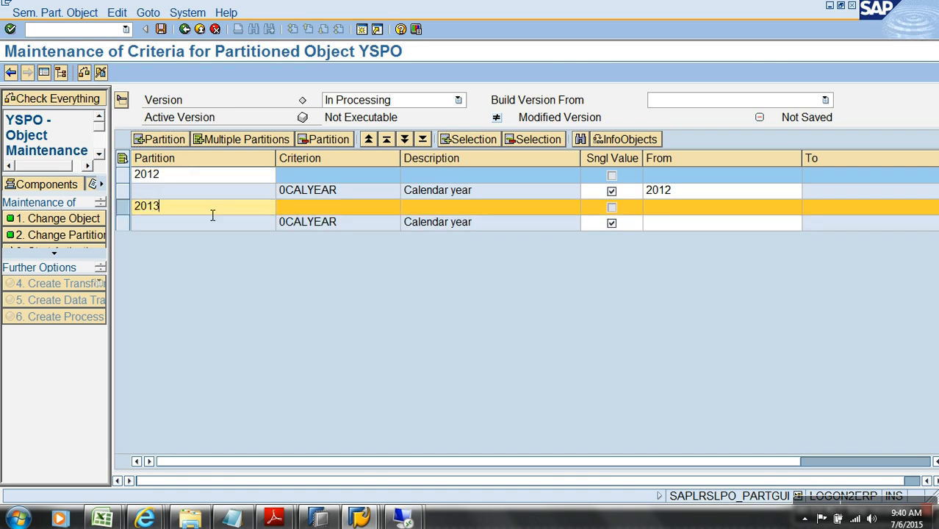
{"action": "left_click", "coordinate": [659, 224]}
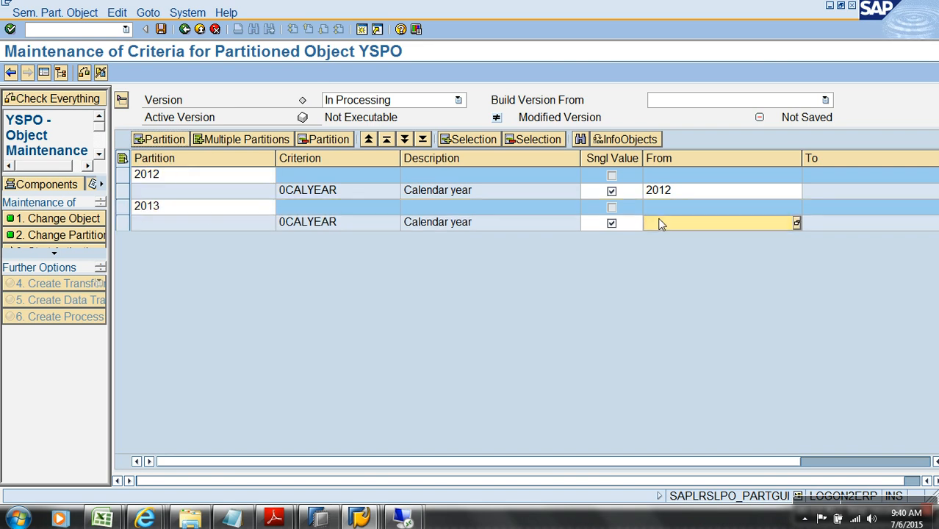
{"action": "type", "text": "2013"}
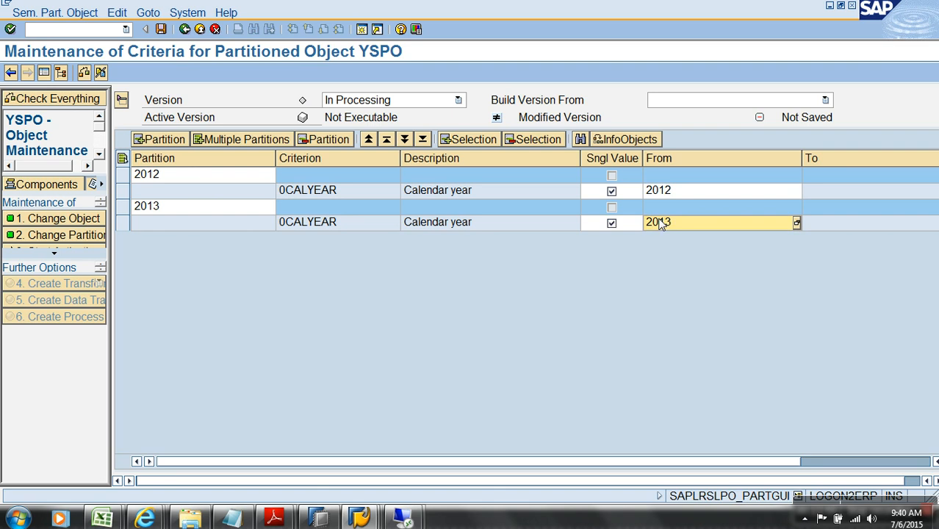
{"action": "left_click", "coordinate": [154, 143]}
{"action": "left_click", "coordinate": [177, 240]}
{"action": "left_click_drag", "start_coordinate": [197, 245], "coordinate": [77, 232]}
{"action": "type", "text": "2014"}
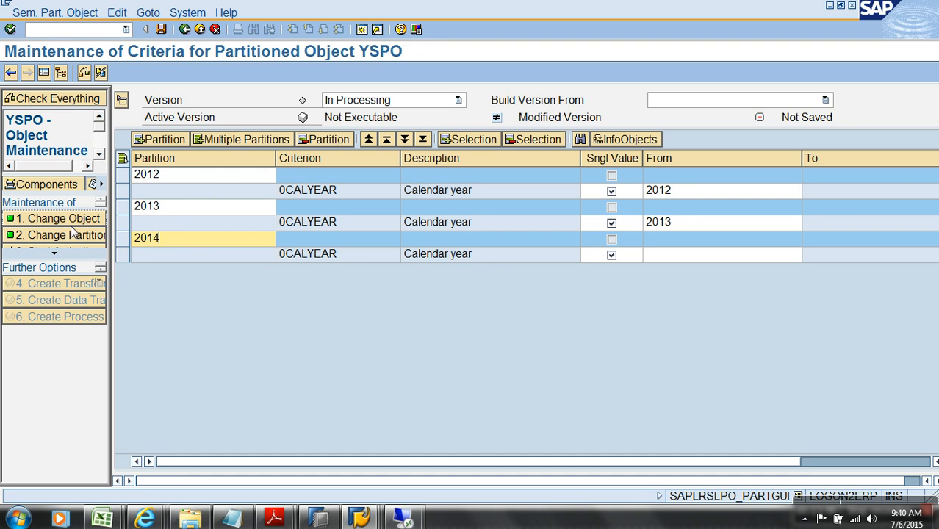
{"action": "left_click", "coordinate": [676, 257]}
{"action": "type", "text": "2014"}
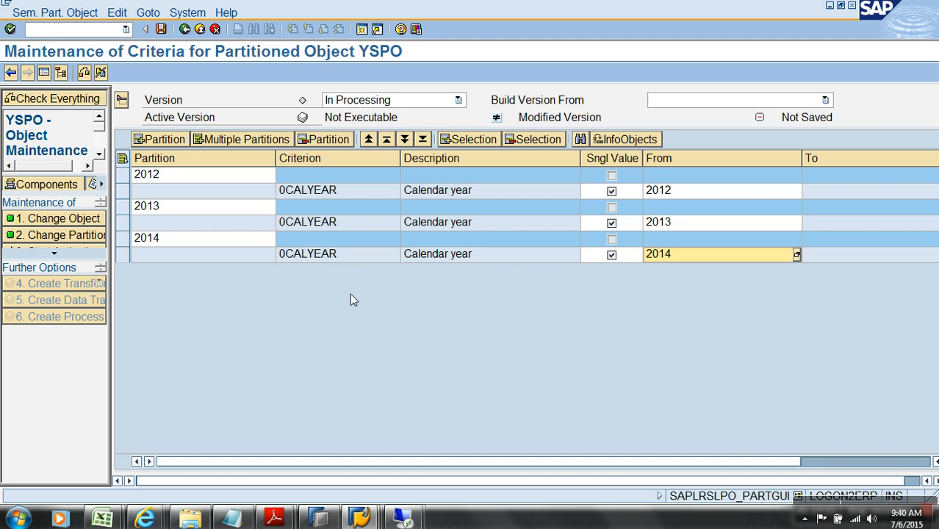
Save the three partition definitions
{"action": "left_click", "coordinate": [162, 30]}
{"action": "left_click_drag", "start_coordinate": [114, 300], "coordinate": [266, 301]}
{"action": "left_click", "coordinate": [130, 252]}
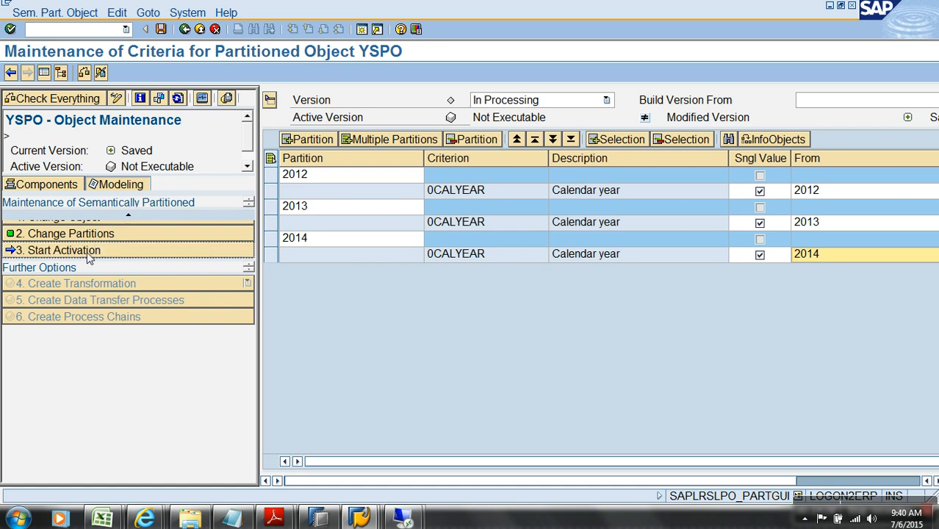
Start activation of YSPO and close the activation log after reviewing it
{"action": "left_click", "coordinate": [87, 251]}
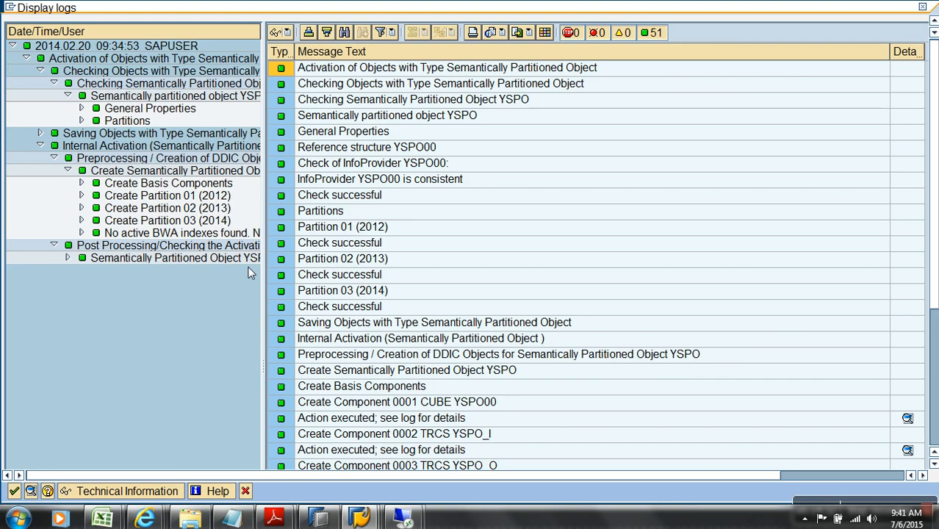
{"action": "left_click", "coordinate": [15, 493]}
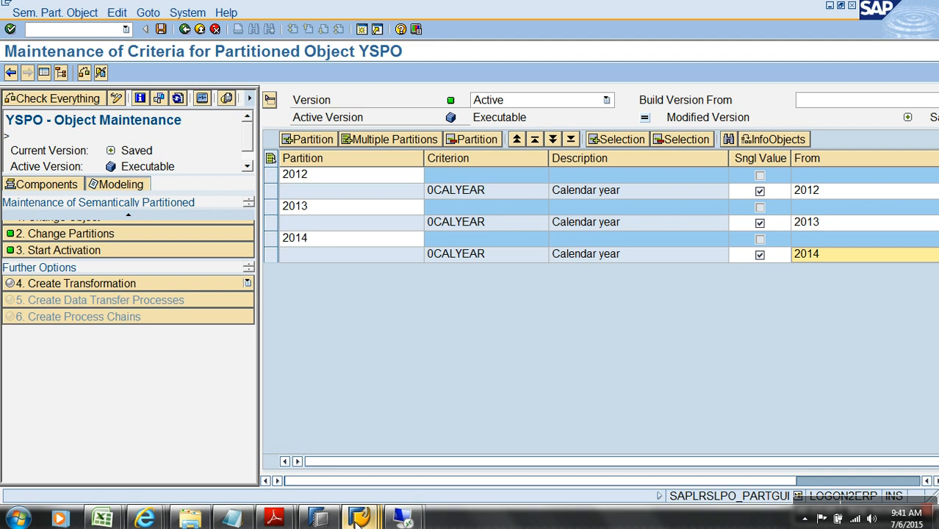
Run /ORSA1 and list the DataSources of the TEST flat file source system
{"action": "left_click", "coordinate": [80, 33]}
{"action": "type", "text": "/ORSA1"}
{"action": "key", "text": "Return"}
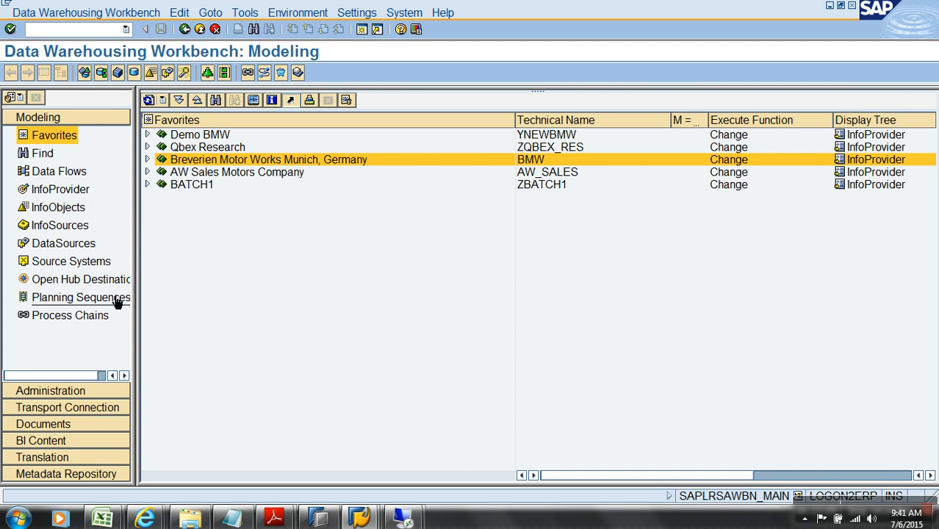
{"action": "left_click", "coordinate": [72, 246]}
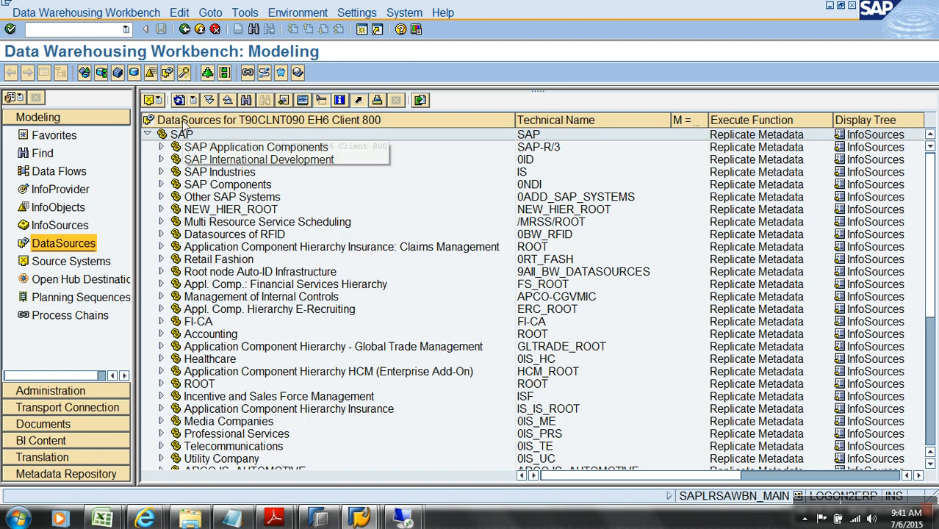
{"action": "left_click", "coordinate": [154, 101]}
{"action": "mouse_move", "coordinate": [198, 159]}
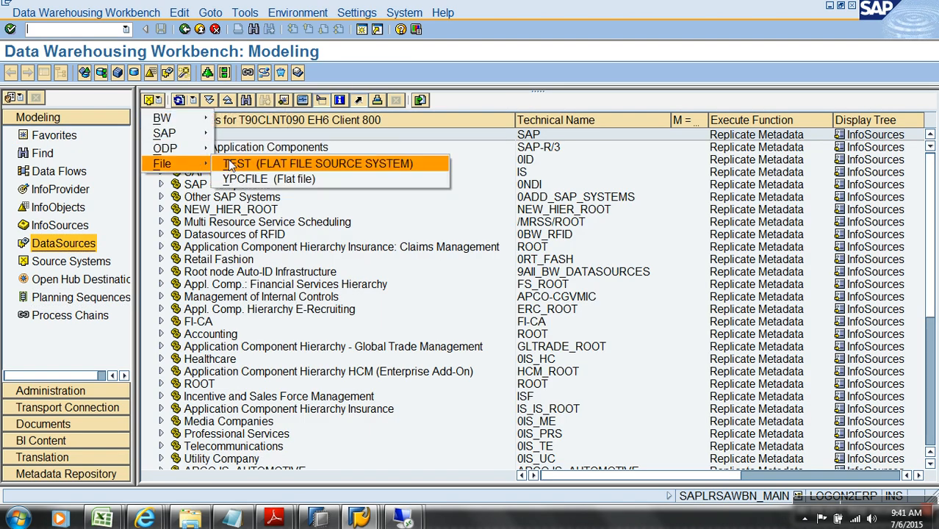
{"action": "left_click", "coordinate": [268, 163]}
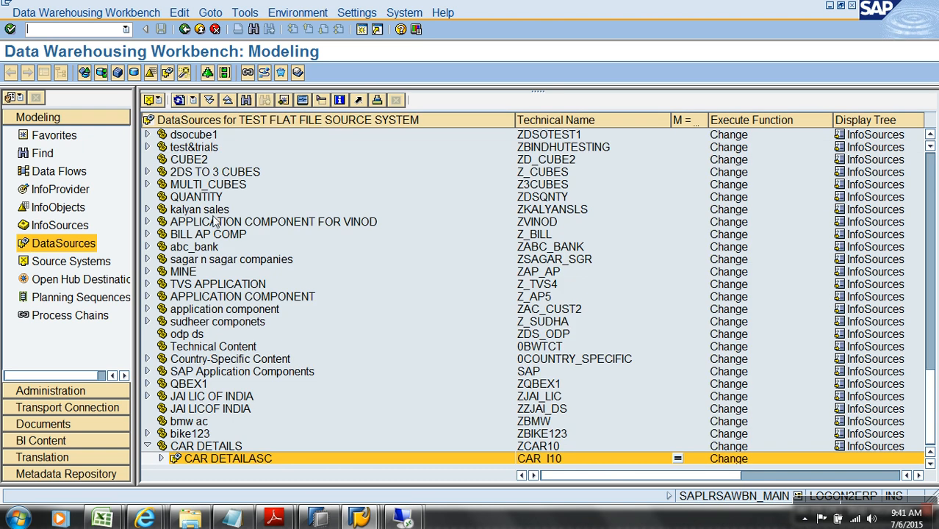
{"action": "right_click", "coordinate": [224, 446]}
Create transaction-data DataSource YSPO_DATA under CAR DETAILS
{"action": "left_click", "coordinate": [287, 432]}
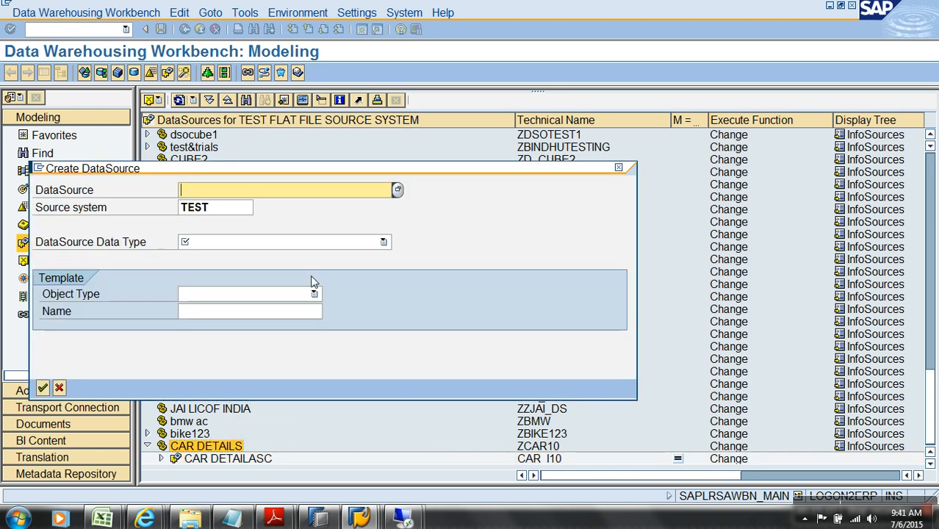
{"action": "type", "text": "YSP0_DATA"}
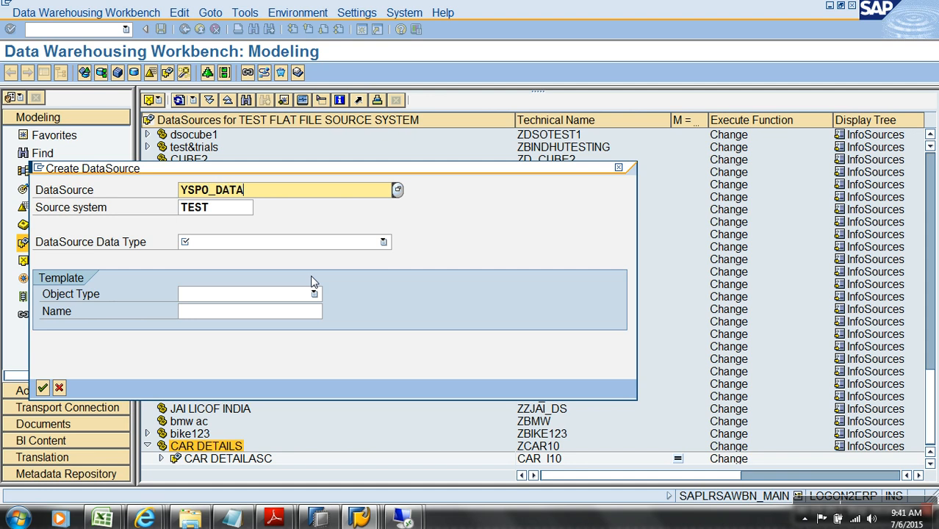
{"action": "left_click", "coordinate": [285, 245]}
{"action": "left_click", "coordinate": [220, 255]}
{"action": "left_click_drag", "start_coordinate": [271, 190], "coordinate": [158, 190]}
{"action": "left_click", "coordinate": [43, 390]}
Paste YSPO_DATA into the short, medium and long descriptions
{"action": "left_click", "coordinate": [696, 222]}
{"action": "type", "text": "YSPO_DATA"}
{"action": "key", "text": "Tab"}
{"action": "type", "text": "YSPO_DATA"}
{"action": "left_click", "coordinate": [689, 258]}
{"action": "type", "text": "YSPO_DATA"}
{"action": "left_click", "coordinate": [43, 72]}
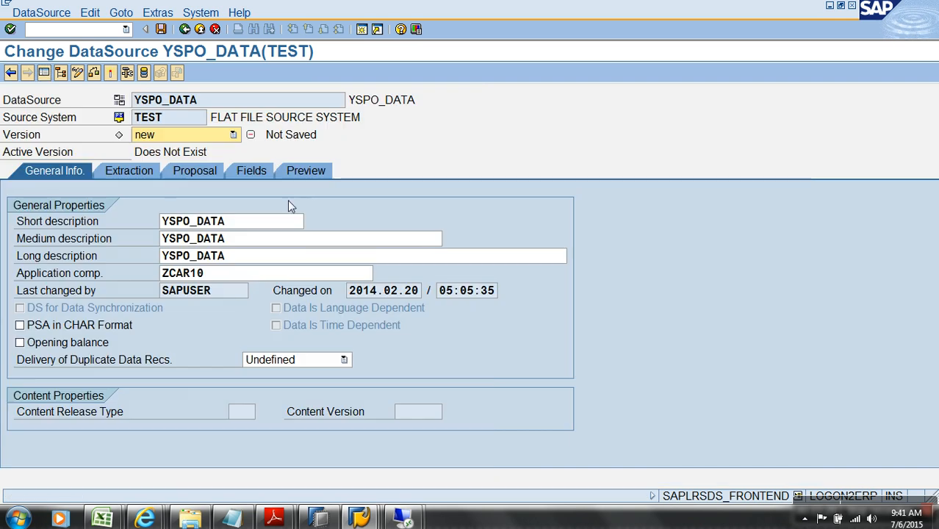
{"action": "left_click", "coordinate": [125, 170]}
{"action": "left_click", "coordinate": [504, 291]}
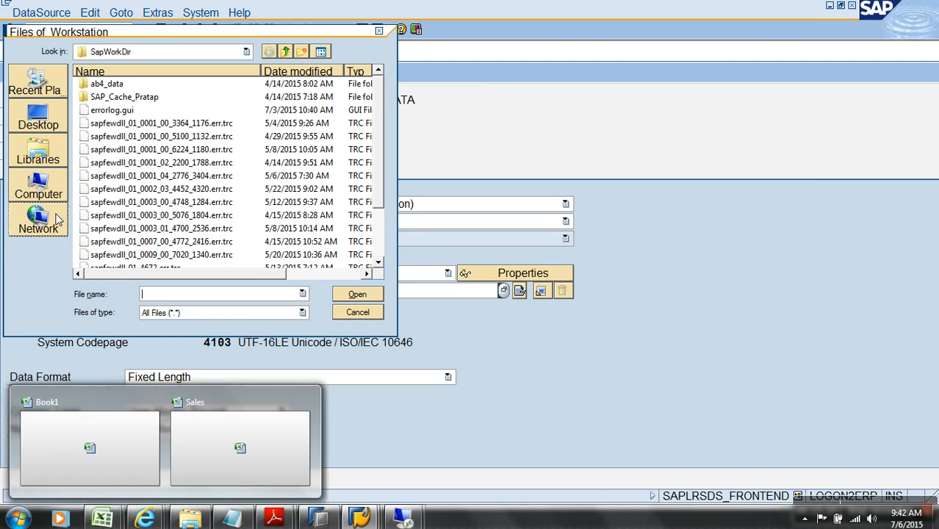
Select Sales.csv from the Other Files folder on drive C: as the source file
{"action": "left_click", "coordinate": [37, 190]}
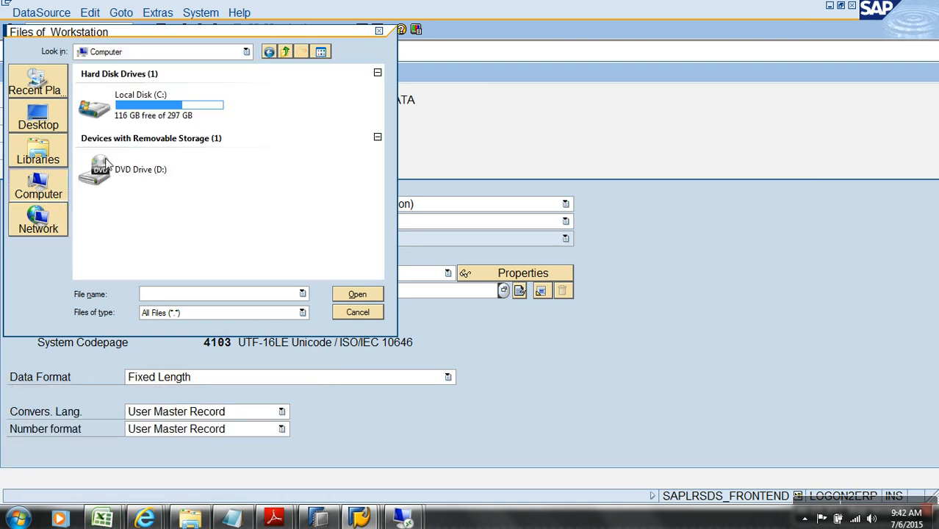
{"action": "double_click", "coordinate": [154, 116]}
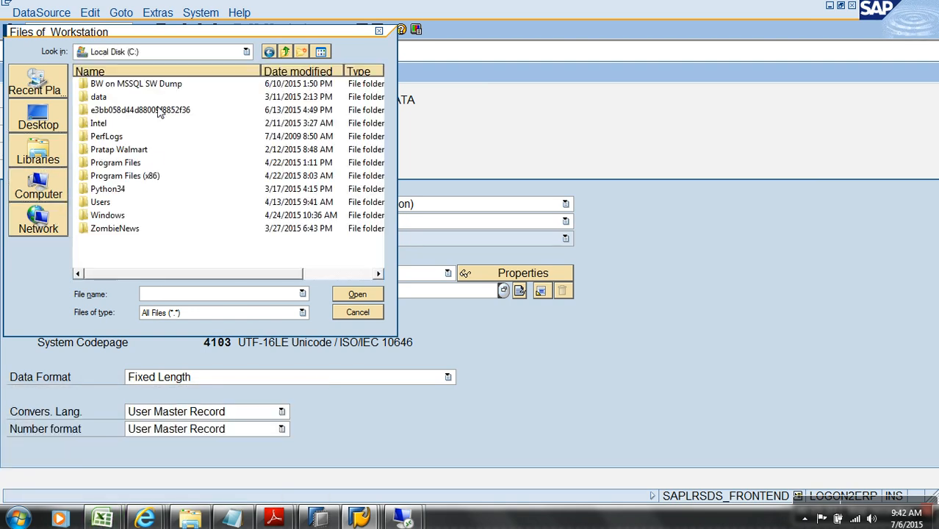
{"action": "double_click", "coordinate": [119, 153]}
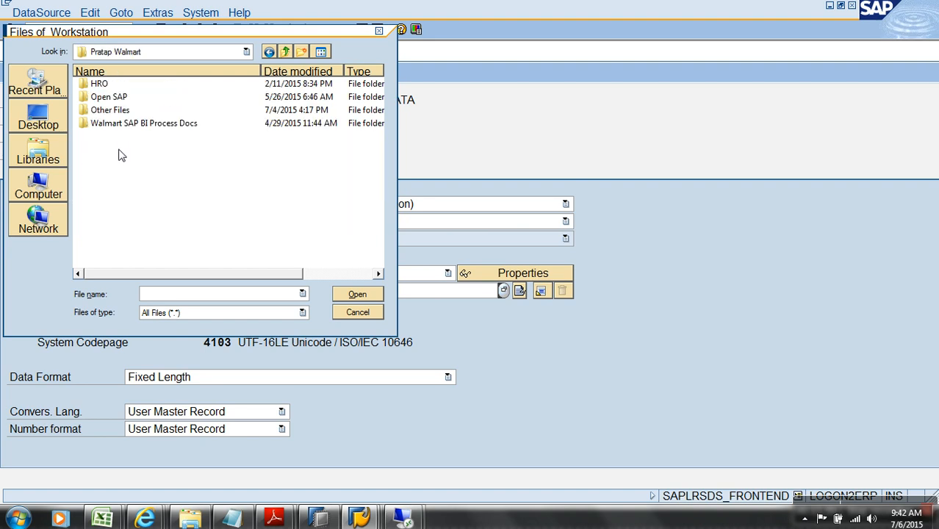
{"action": "double_click", "coordinate": [121, 115]}
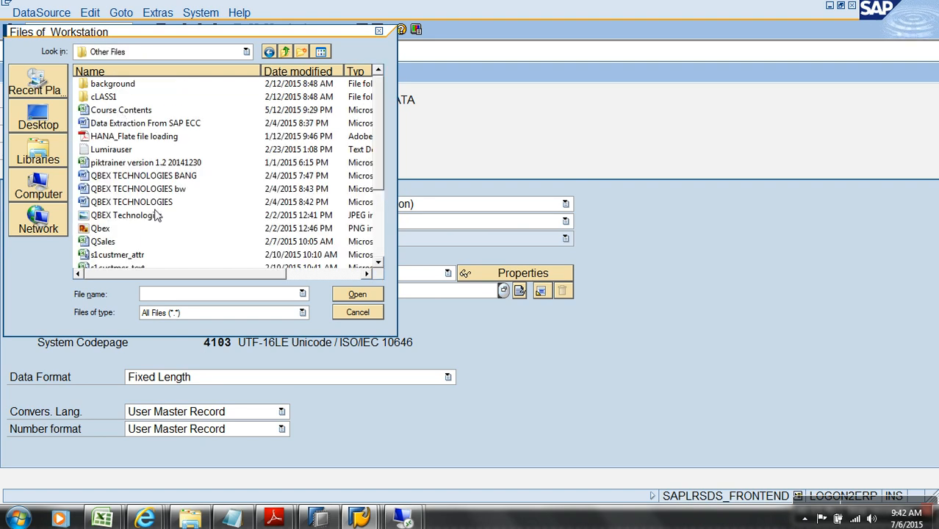
{"action": "scroll", "coordinate": [382, 241], "scroll_direction": "down", "scroll_amount": 3}
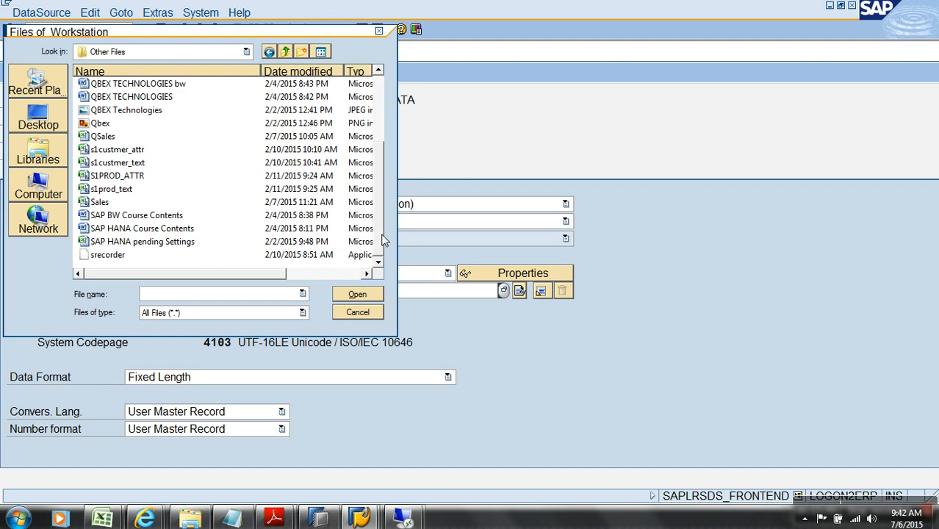
{"action": "double_click", "coordinate": [110, 205]}
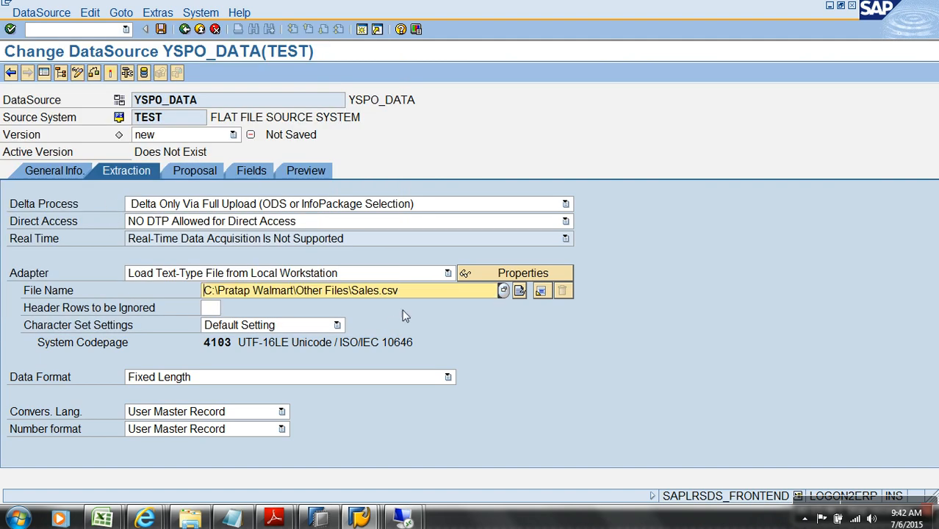
Set header rows to 1 and the data format to separated, clearing the semicolon separator
{"action": "left_click", "coordinate": [216, 310]}
{"action": "type", "text": "1"}
{"action": "left_click", "coordinate": [283, 378]}
{"action": "left_click", "coordinate": [235, 400]}
{"action": "left_click", "coordinate": [220, 401]}
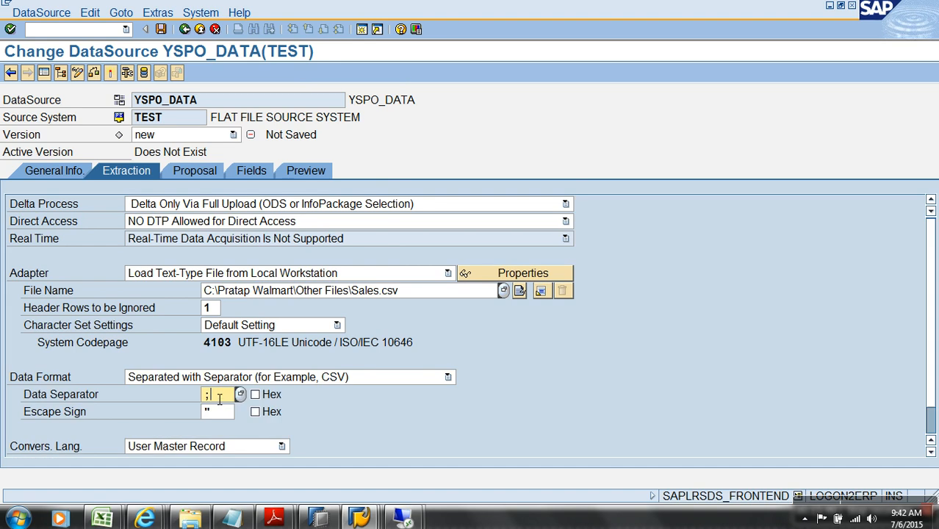
{"action": "key", "text": "BackSpace"}
Set the separator to a comma, then close Sales.csv, saving it in CSV format
{"action": "type", "text": ","}
{"action": "left_click", "coordinate": [209, 172]}
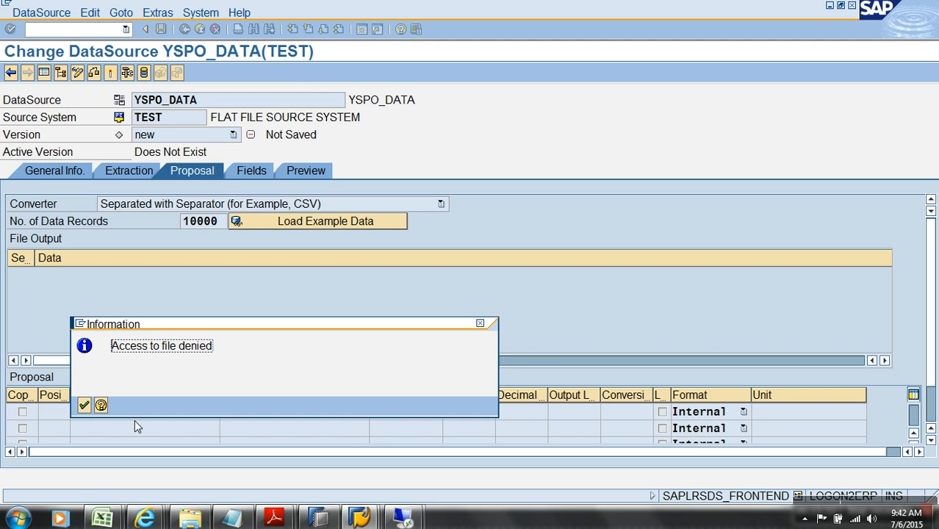
{"action": "left_click", "coordinate": [87, 405]}
{"action": "mouse_move", "coordinate": [102, 519]}
{"action": "left_click", "coordinate": [115, 478]}
{"action": "left_click", "coordinate": [934, 26]}
{"action": "left_click", "coordinate": [418, 294]}
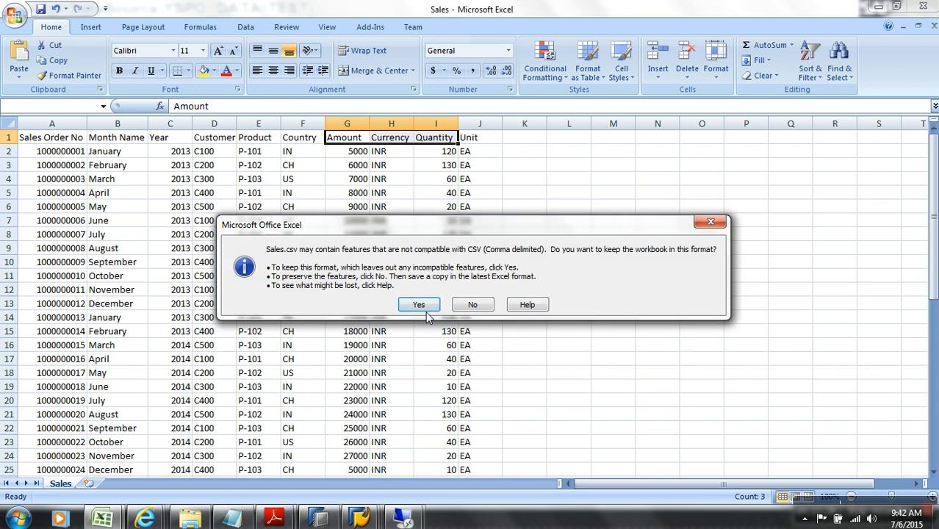
{"action": "left_click", "coordinate": [416, 304]}
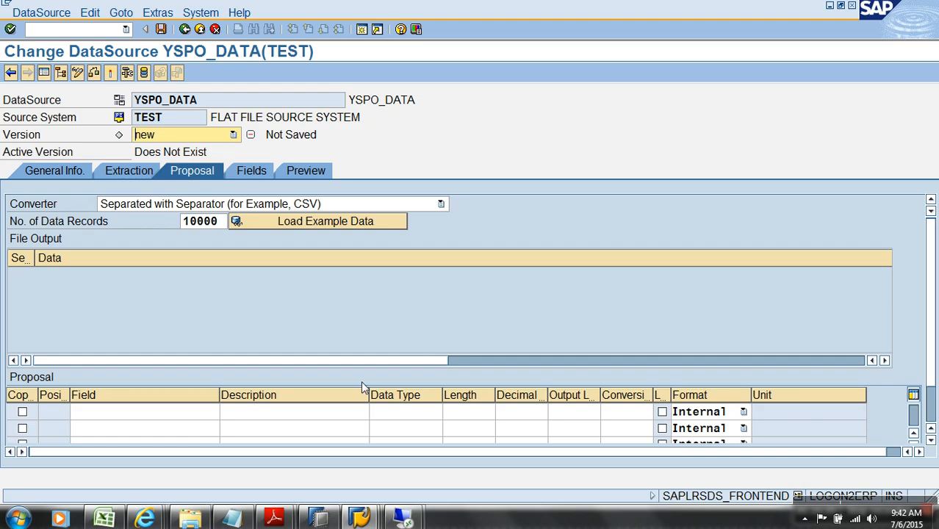
Load example data and set SALESORDERNO's data type to NUMC
{"action": "left_click", "coordinate": [300, 217]}
{"action": "left_click", "coordinate": [250, 171]}
{"action": "left_click", "coordinate": [408, 242]}
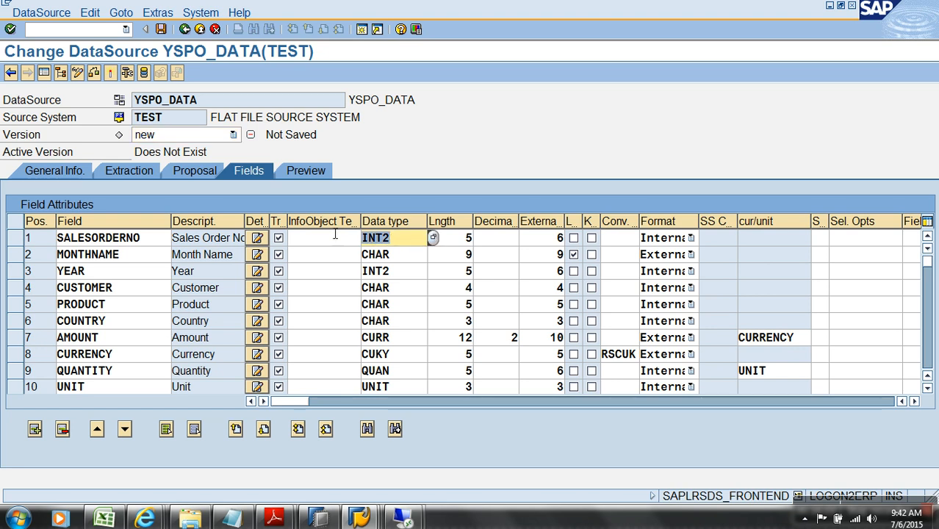
{"action": "type", "text": "N"}
{"action": "left_click", "coordinate": [367, 254]}
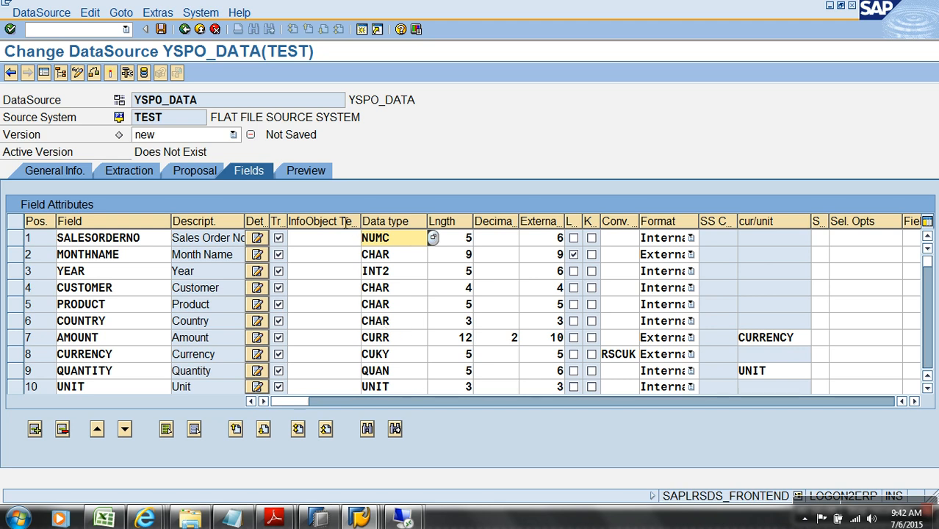
Activate YSPO_DATA, dismiss the warnings log, and read the preview data
{"action": "left_click", "coordinate": [111, 73]}
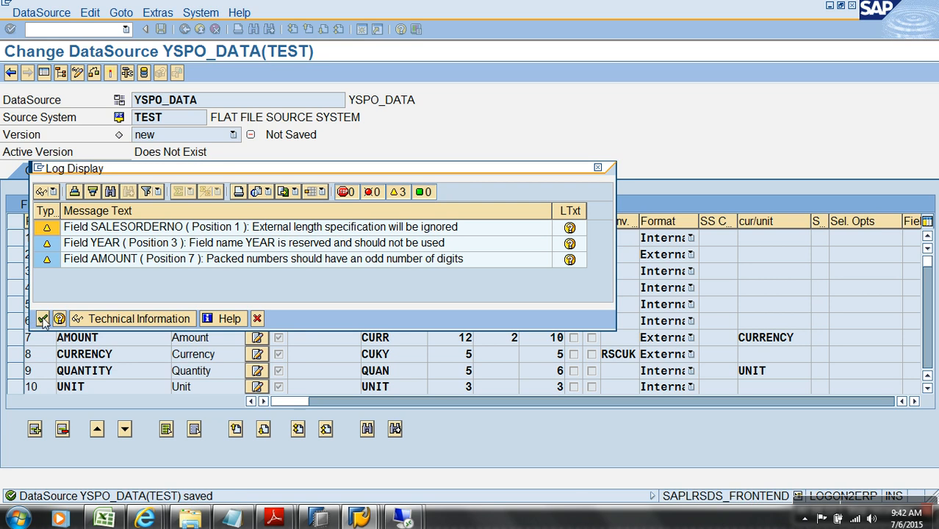
{"action": "left_click", "coordinate": [42, 318]}
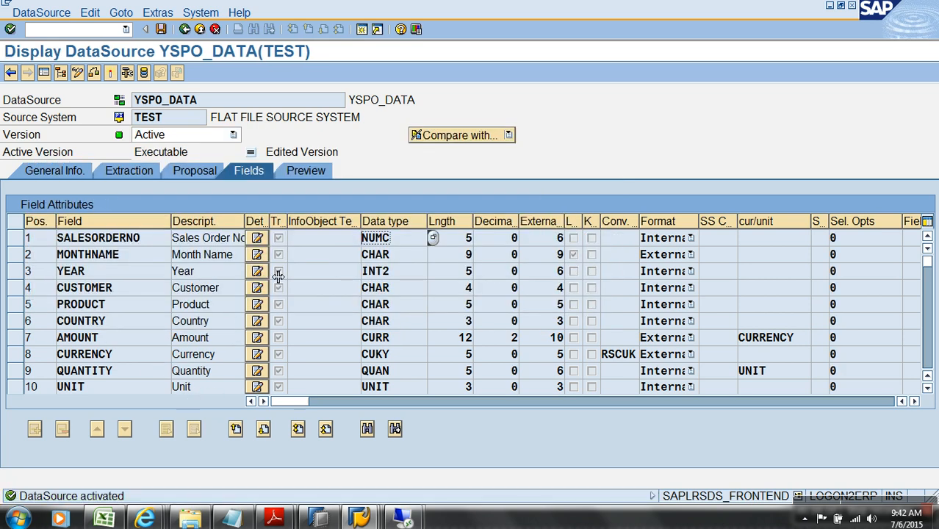
{"action": "left_click", "coordinate": [303, 171]}
{"action": "left_click", "coordinate": [268, 209]}
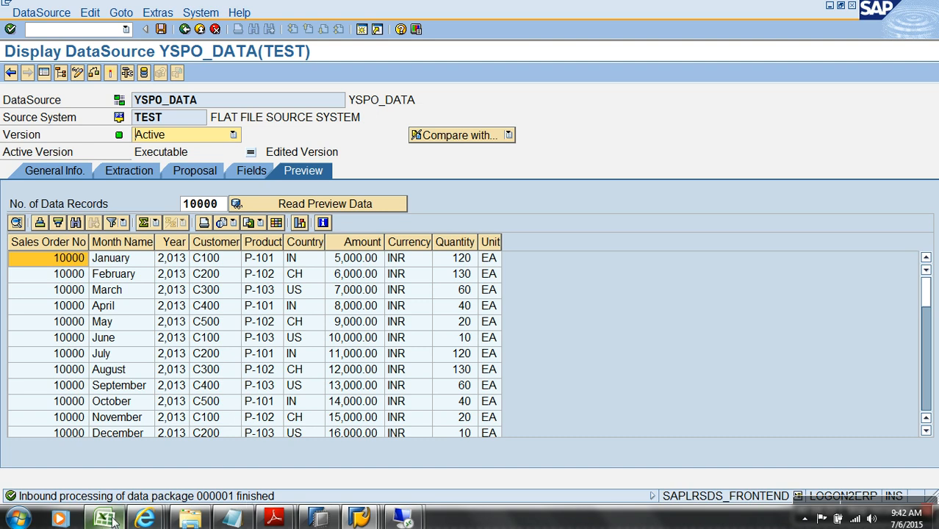
Open Sales.csv in Excel and widen column A to show the full sales order numbers
{"action": "left_click", "coordinate": [176, 519]}
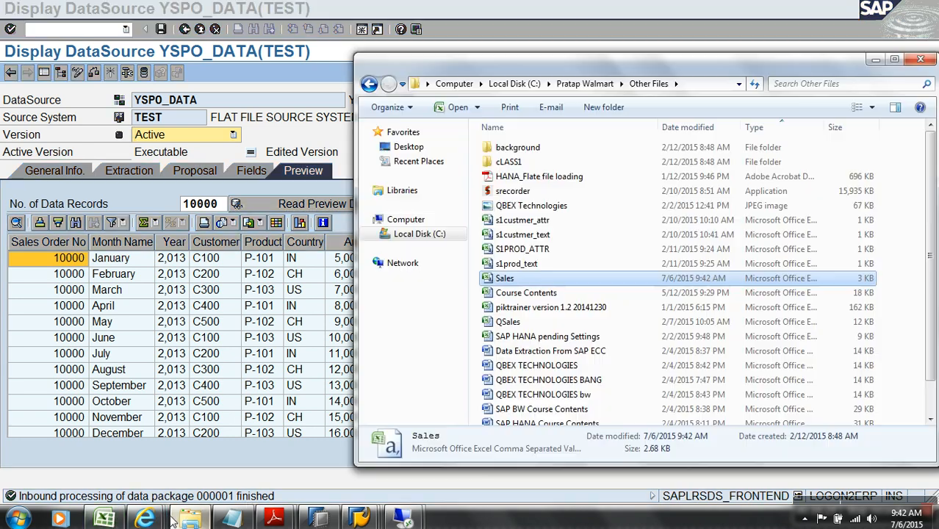
{"action": "double_click", "coordinate": [513, 279]}
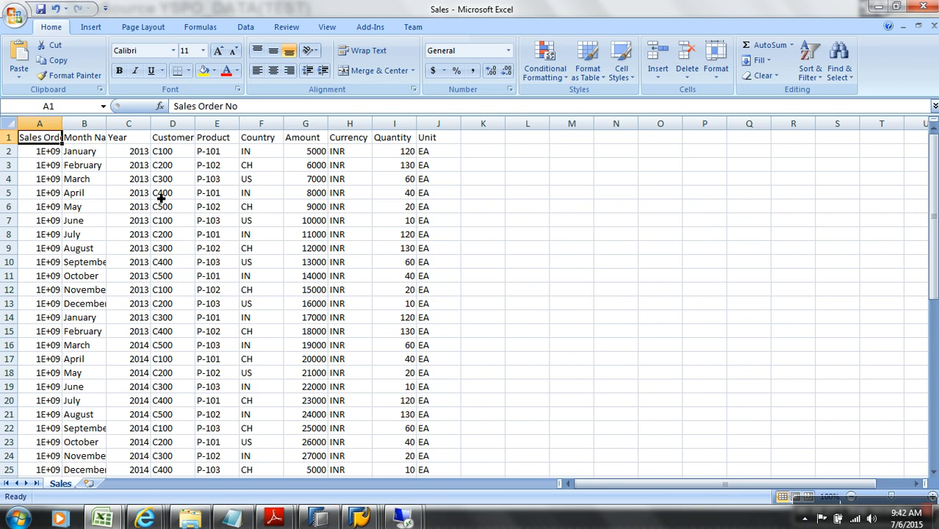
{"action": "double_click", "coordinate": [63, 124]}
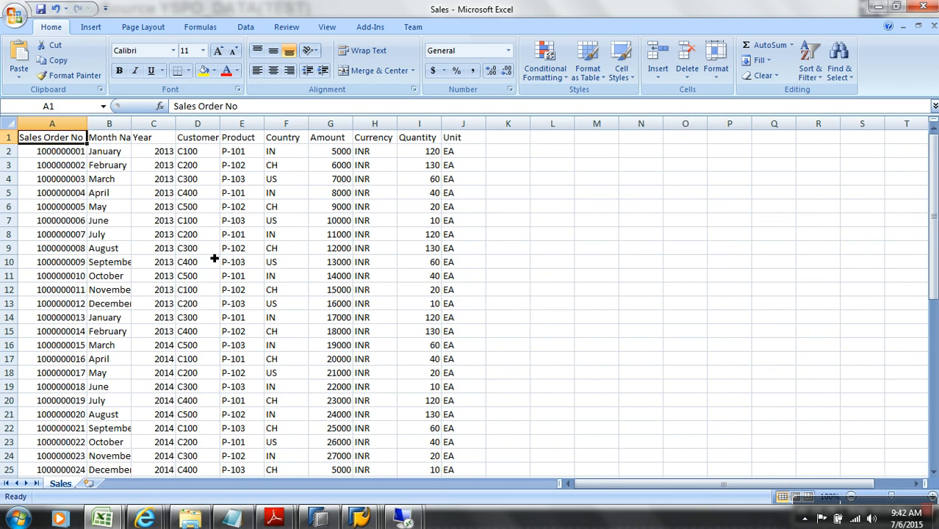
{"action": "key", "text": "alt+Tab"}
In YSPO_DATA's fields, set SALESORDERNO length and external length to 10, then activate
{"action": "mouse_move", "coordinate": [359, 519]}
{"action": "left_click", "coordinate": [698, 453]}
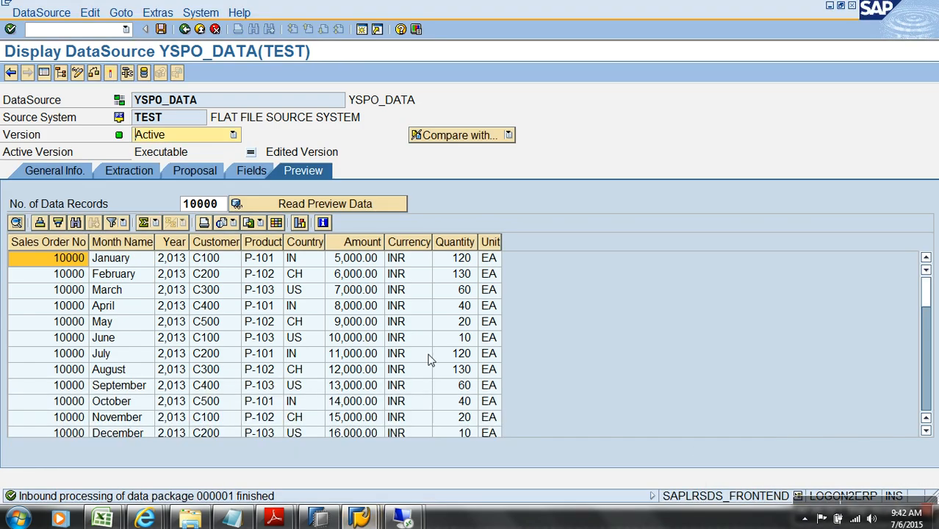
{"action": "left_click", "coordinate": [250, 171]}
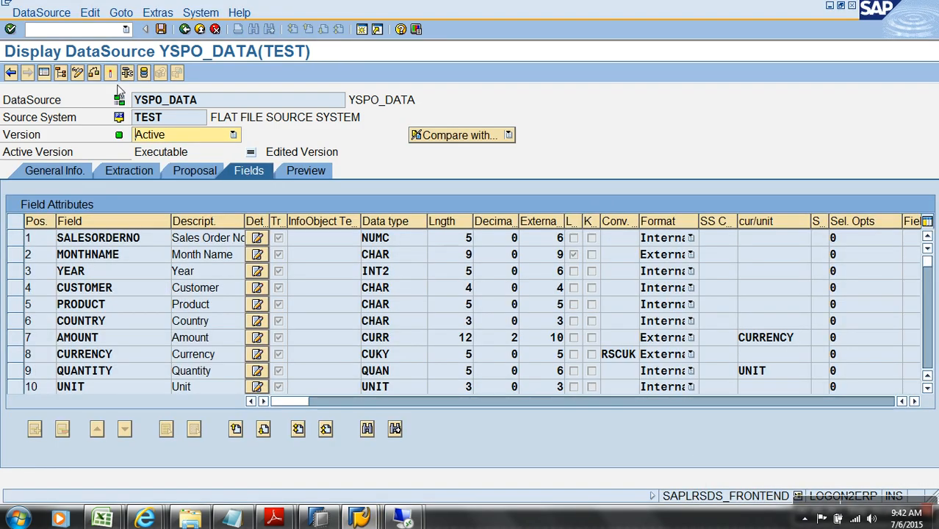
{"action": "left_click", "coordinate": [77, 72]}
{"action": "left_click", "coordinate": [469, 238]}
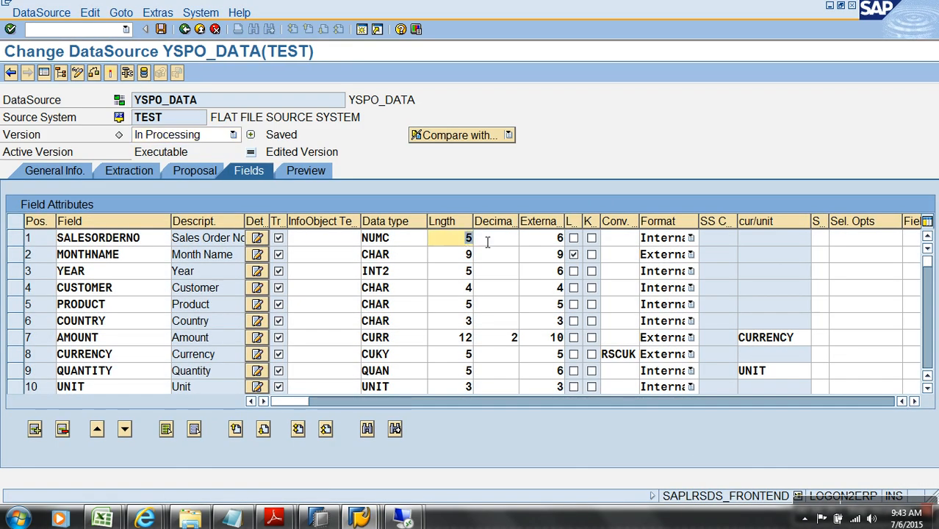
{"action": "type", "text": "10"}
{"action": "key", "text": "Tab"}
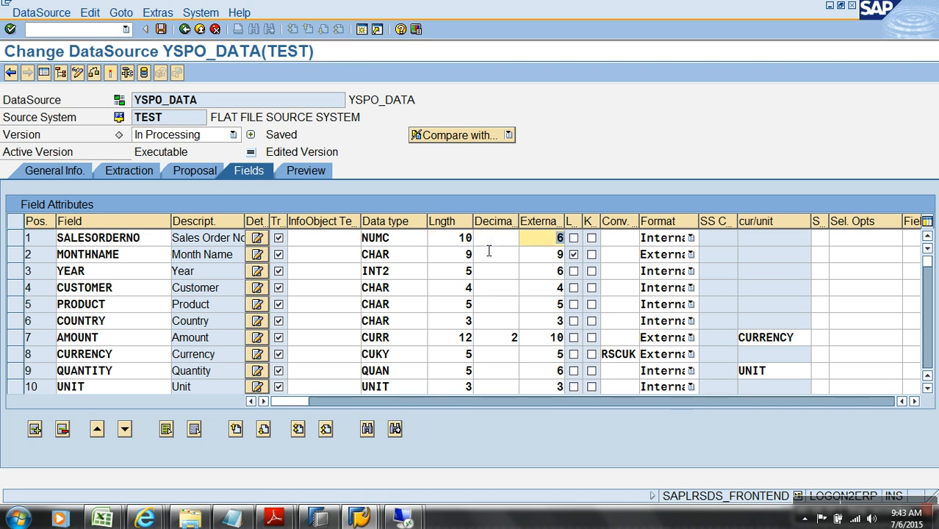
{"action": "type", "text": "10"}
{"action": "key", "text": "Return"}
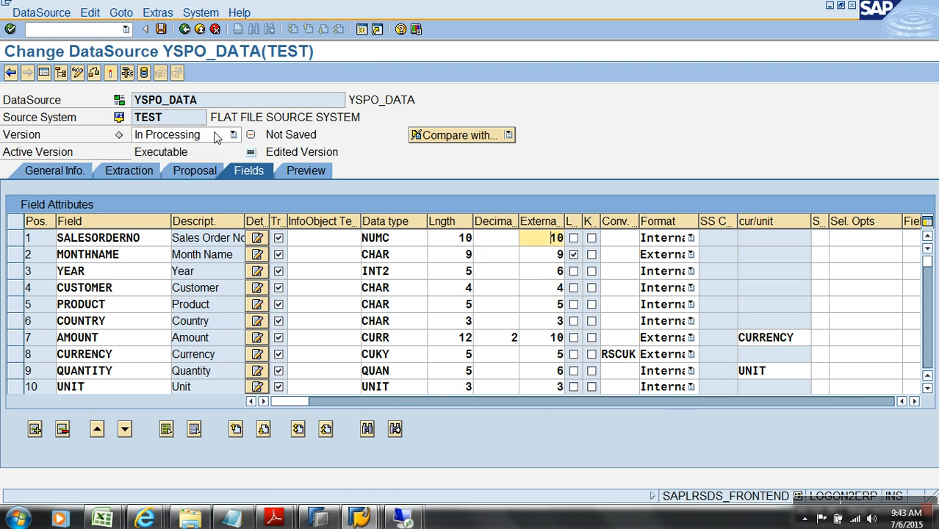
{"action": "left_click", "coordinate": [110, 72]}
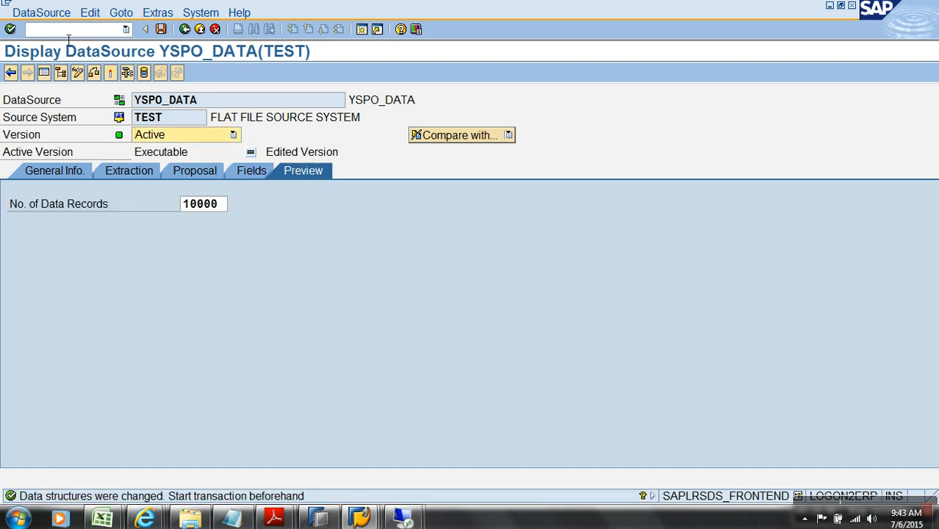
Copy the DataSource name YSPO_DATA for later searching
{"action": "left_click_drag", "start_coordinate": [210, 107], "coordinate": [133, 98]}
{"action": "key", "text": "ctrl+c"}
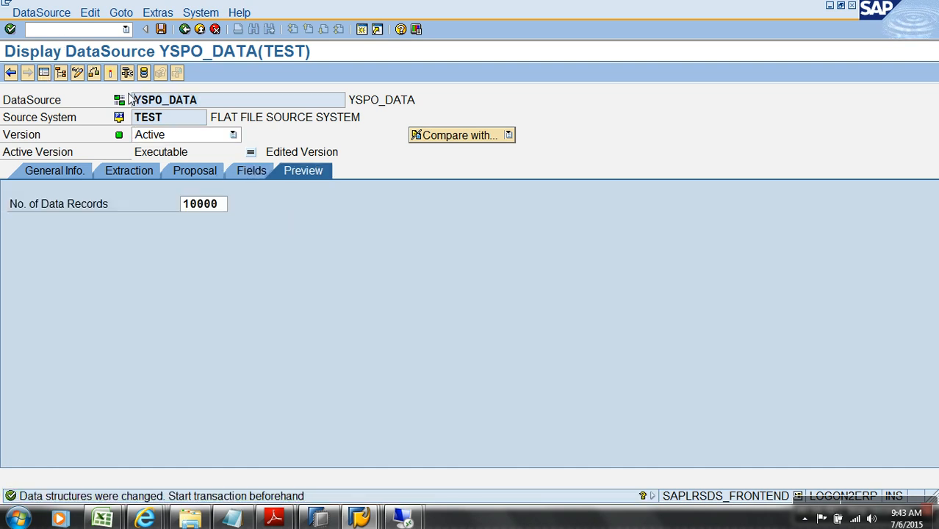
{"action": "left_click", "coordinate": [113, 32]}
Run /NRSA1, search the tree for YSPO_DATA, open it, and read the preview data
{"action": "key", "text": "Return"}
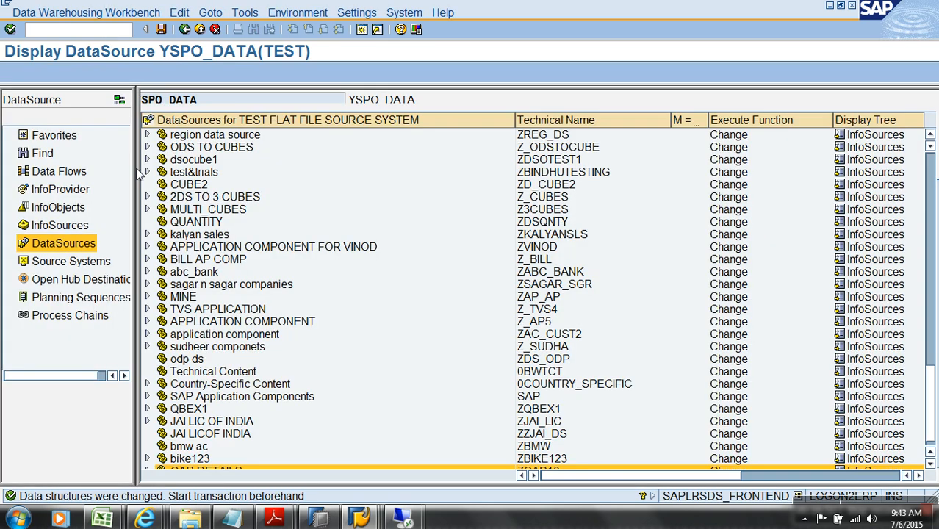
{"action": "left_click", "coordinate": [246, 99]}
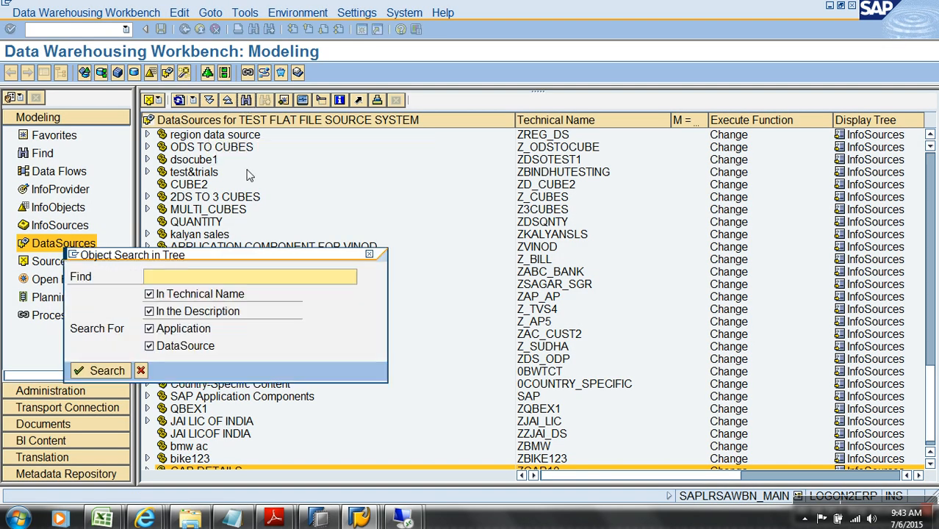
{"action": "key", "text": "ctrl+v"}
{"action": "key", "text": "Return"}
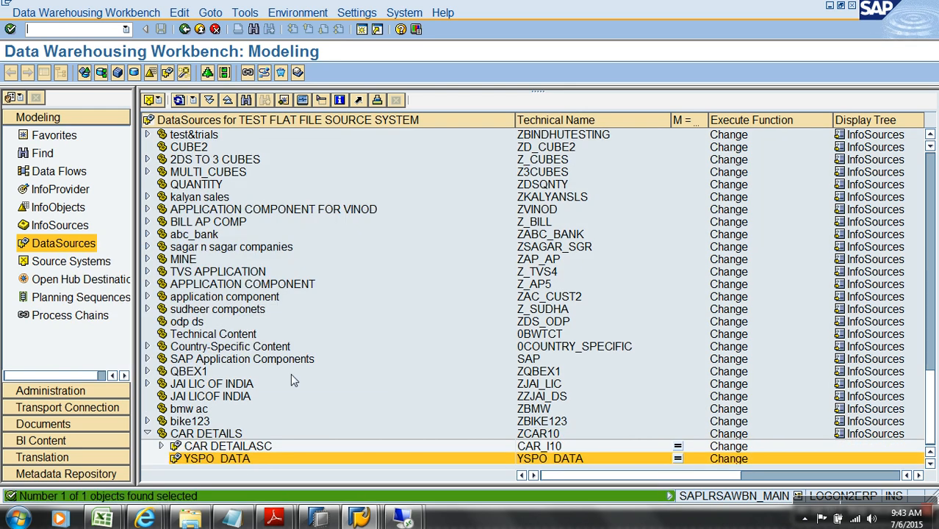
{"action": "double_click", "coordinate": [238, 461]}
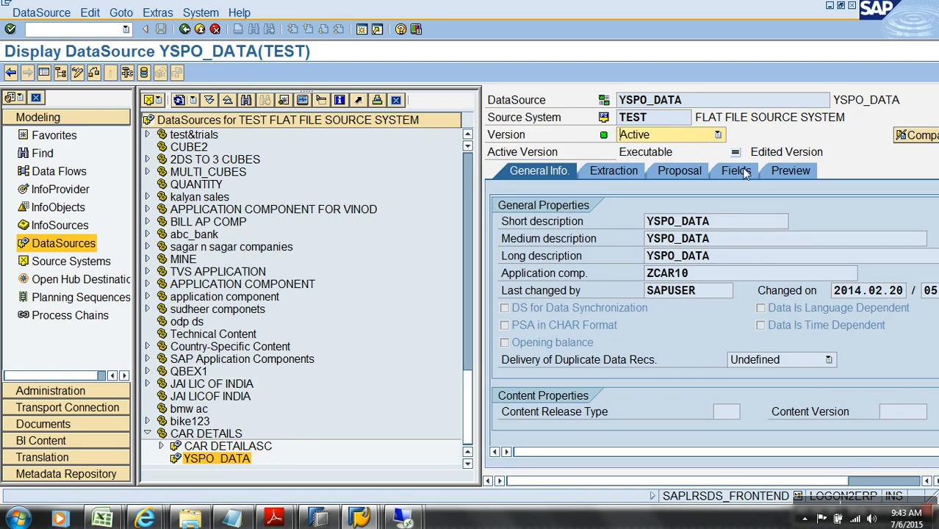
{"action": "left_click", "coordinate": [789, 170]}
{"action": "left_click", "coordinate": [723, 205]}
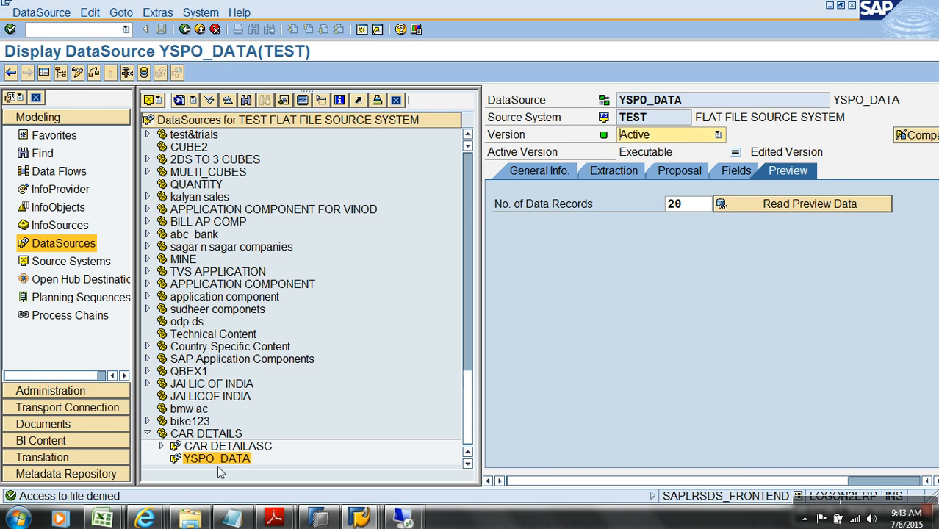
Close the Sales workbook in Excel and re-read the YSPO_DATA preview records
{"action": "left_click", "coordinate": [102, 519]}
{"action": "left_click", "coordinate": [309, 406]}
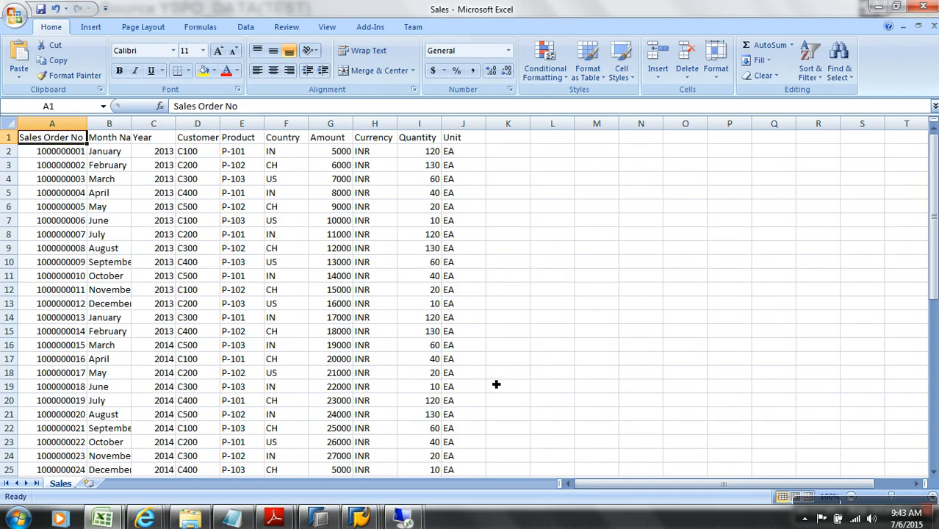
{"action": "left_click", "coordinate": [934, 25]}
{"action": "left_click", "coordinate": [488, 296]}
{"action": "key", "text": "alt+Tab"}
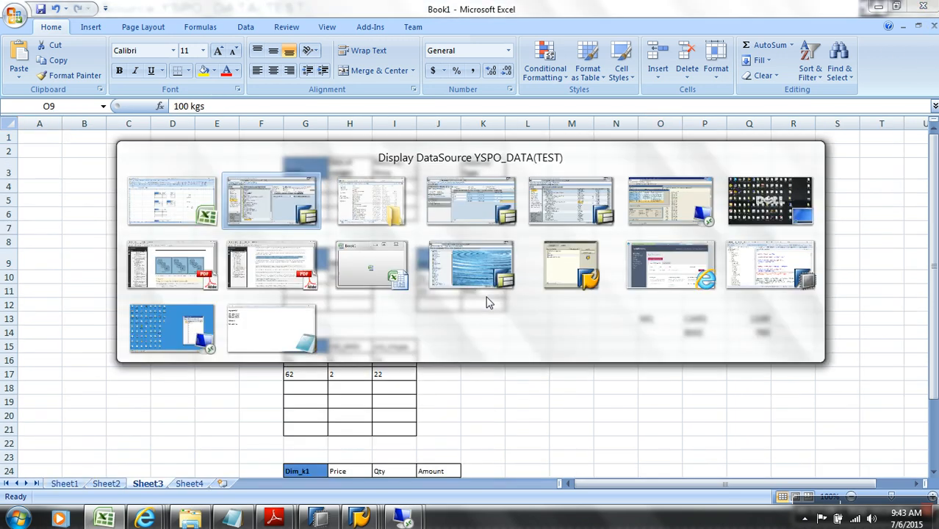
{"action": "left_click", "coordinate": [817, 204]}
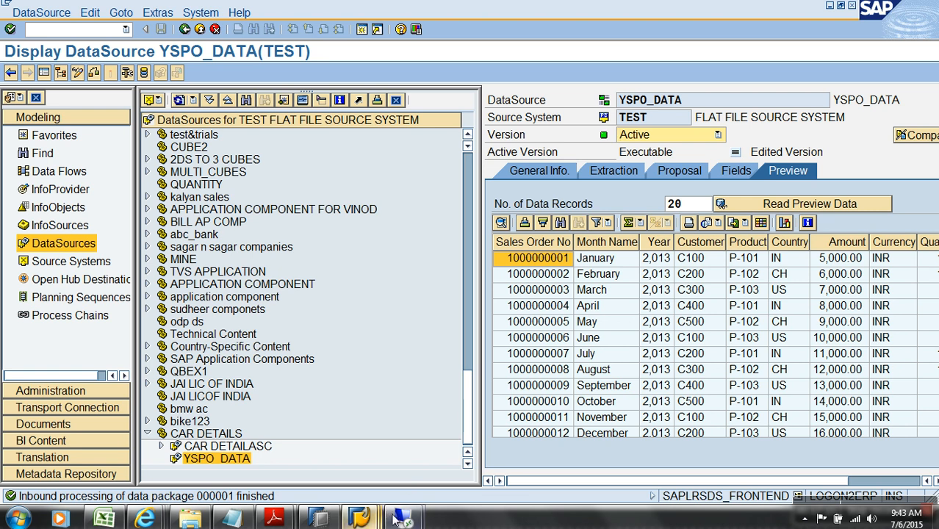
{"action": "mouse_move", "coordinate": [359, 518]}
{"action": "left_click", "coordinate": [262, 467]}
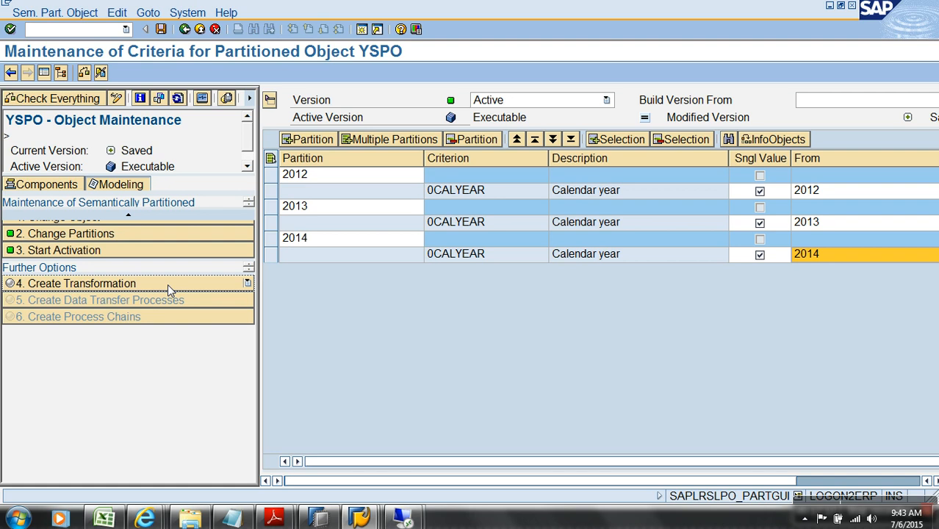
Create a transformation for YSPO, targeting InfoSource YSPO_I in the dialog
{"action": "left_click", "coordinate": [167, 283]}
{"action": "left_click_drag", "start_coordinate": [290, 259], "coordinate": [382, 161]}
{"action": "left_click", "coordinate": [321, 232]}
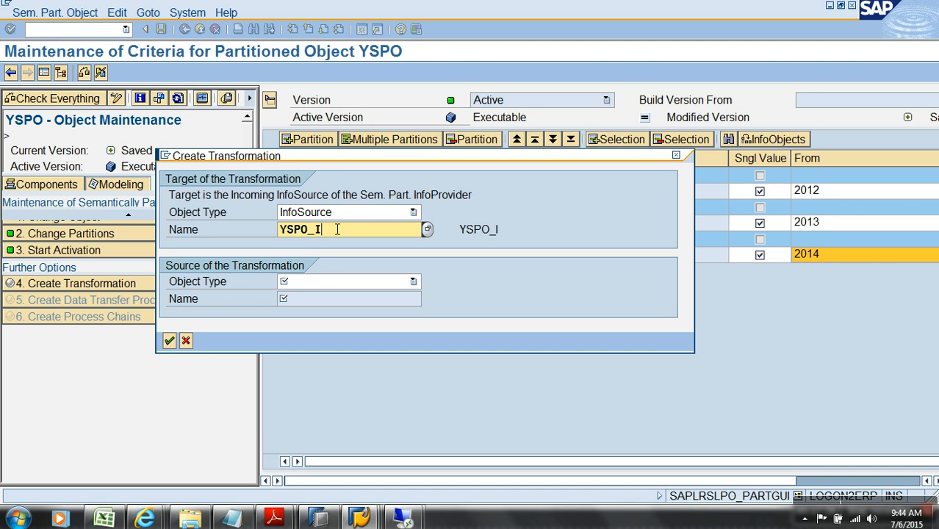
Set the transformation source to DataSource YSPO_DATA in source system TEST and generate the proposal
{"action": "left_click", "coordinate": [338, 282]}
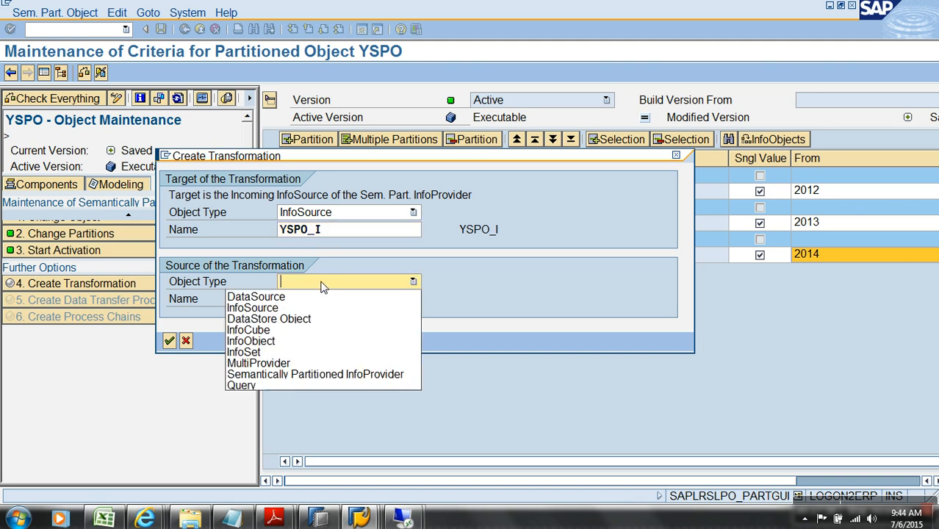
{"action": "left_click", "coordinate": [303, 295]}
{"action": "left_click", "coordinate": [305, 301]}
{"action": "type", "text": "YSPO_DATA"}
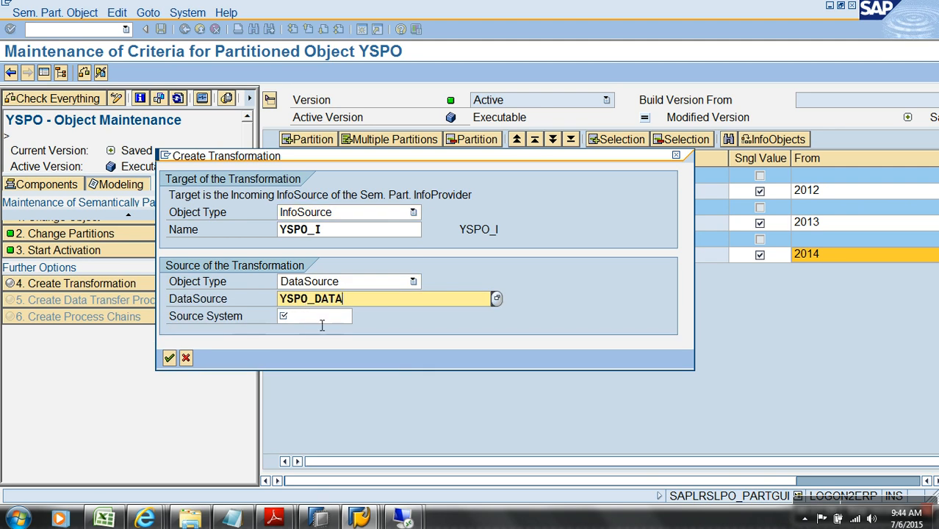
{"action": "left_click", "coordinate": [312, 316]}
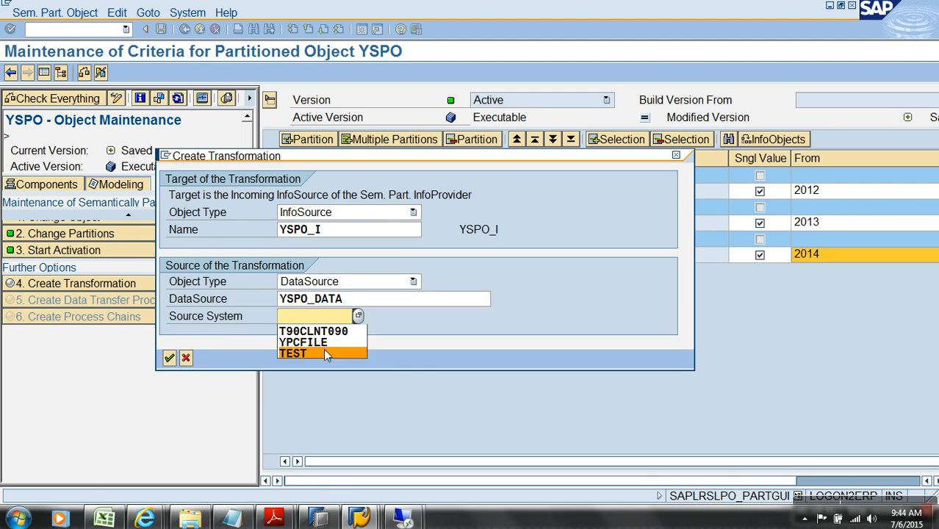
{"action": "left_click", "coordinate": [324, 352]}
{"action": "key", "text": "Return"}
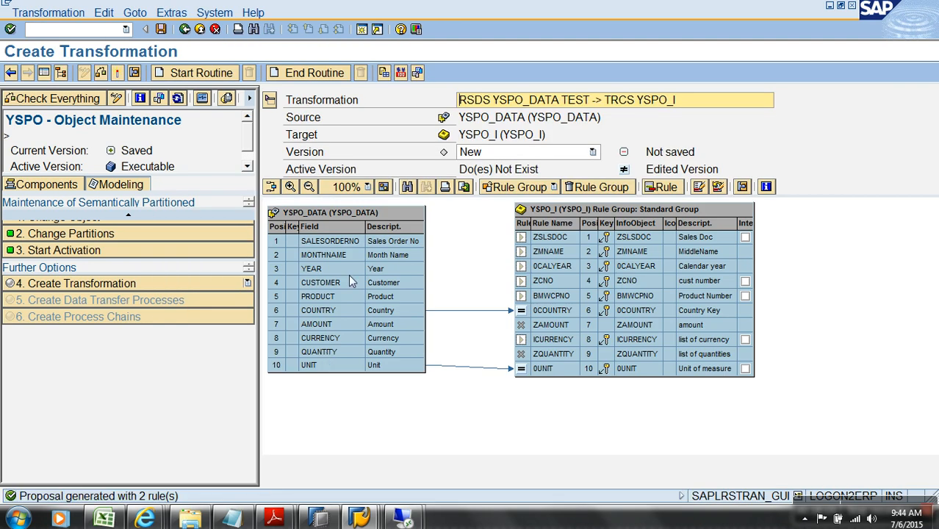
Map SALESORDERNO, MONTHNAME, YEAR and CUSTOMER to ZSLSDOC, ZMNAME, 0CALYEAR and ZCNO
{"action": "left_click_drag", "start_coordinate": [410, 247], "coordinate": [518, 252]}
{"action": "left_click_drag", "start_coordinate": [399, 271], "coordinate": [507, 272]}
{"action": "key", "text": "Return"}
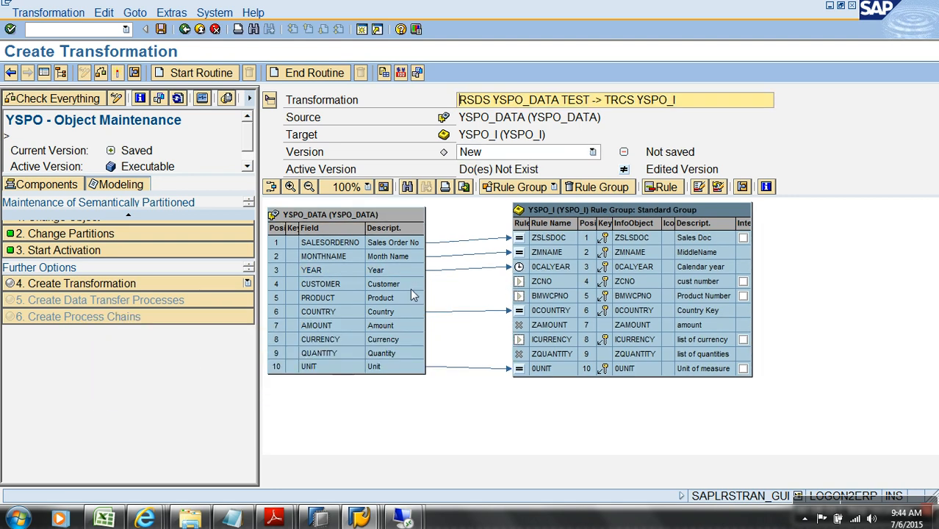
{"action": "left_click_drag", "start_coordinate": [412, 284], "coordinate": [523, 282]}
Map PRODUCT, AMOUNT, CURRENCY and QUANTITY to BMWCPNO, ZAMOUNT, ICURRENCY and ZQUANTITY, then check the transformation
{"action": "left_click_drag", "start_coordinate": [413, 297], "coordinate": [561, 295]}
{"action": "left_click_drag", "start_coordinate": [416, 326], "coordinate": [558, 324]}
{"action": "left_click_drag", "start_coordinate": [413, 336], "coordinate": [568, 342]}
{"action": "left_click_drag", "start_coordinate": [418, 355], "coordinate": [548, 354]}
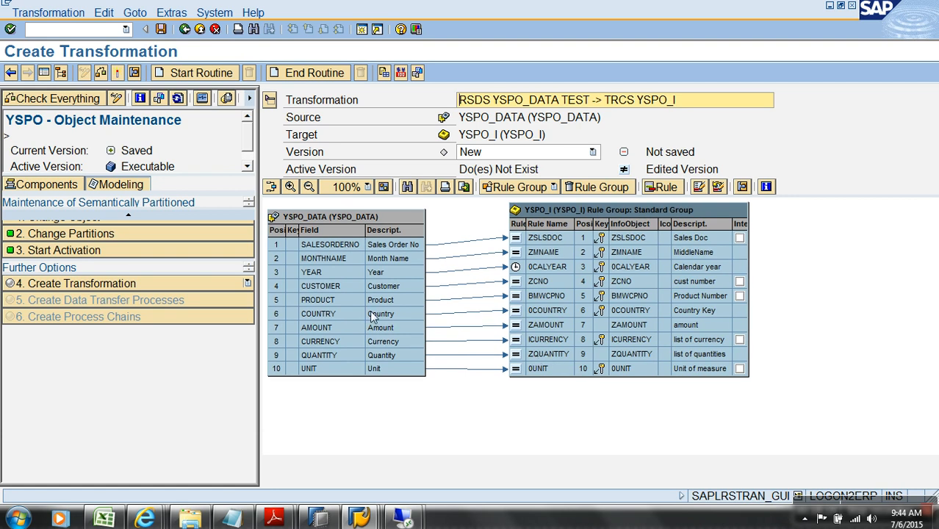
{"action": "left_click", "coordinate": [120, 71]}
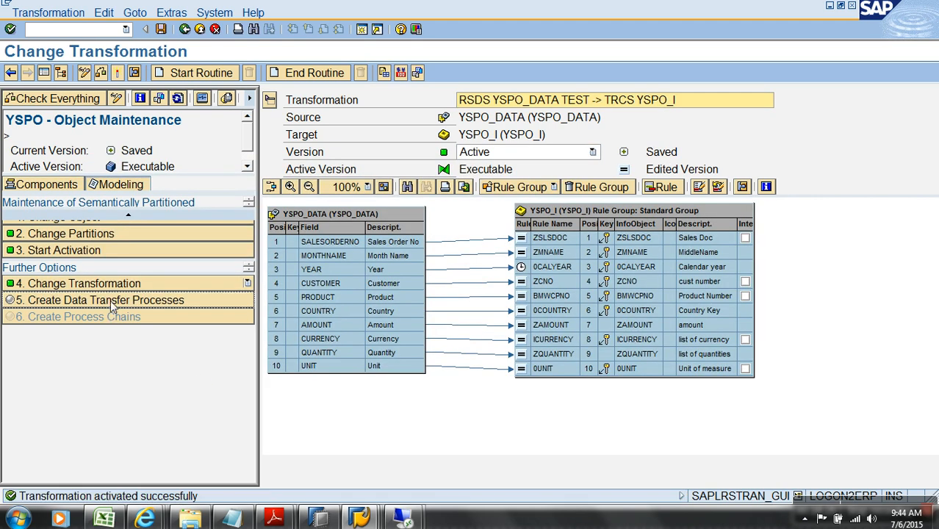
Create and save a new DTP template named TEMPLATE for YSPO
{"action": "left_click", "coordinate": [110, 300]}
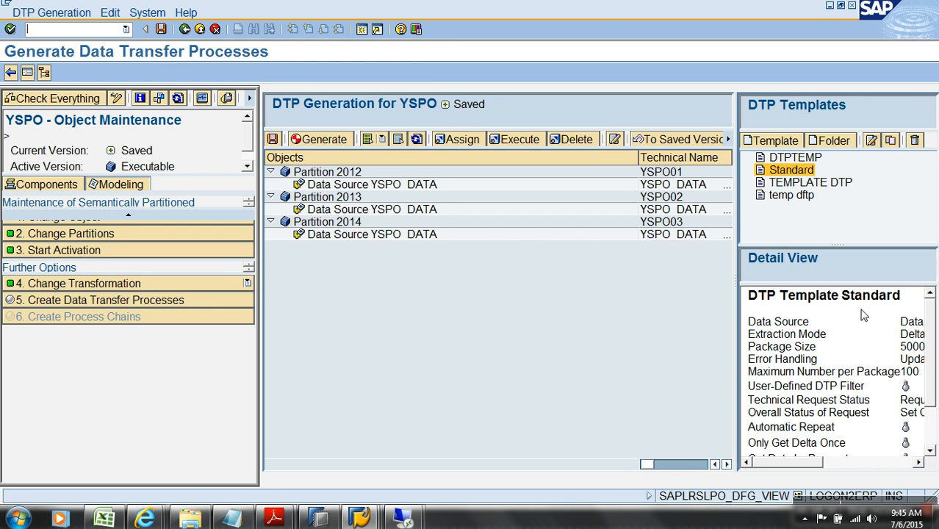
{"action": "left_click", "coordinate": [813, 185]}
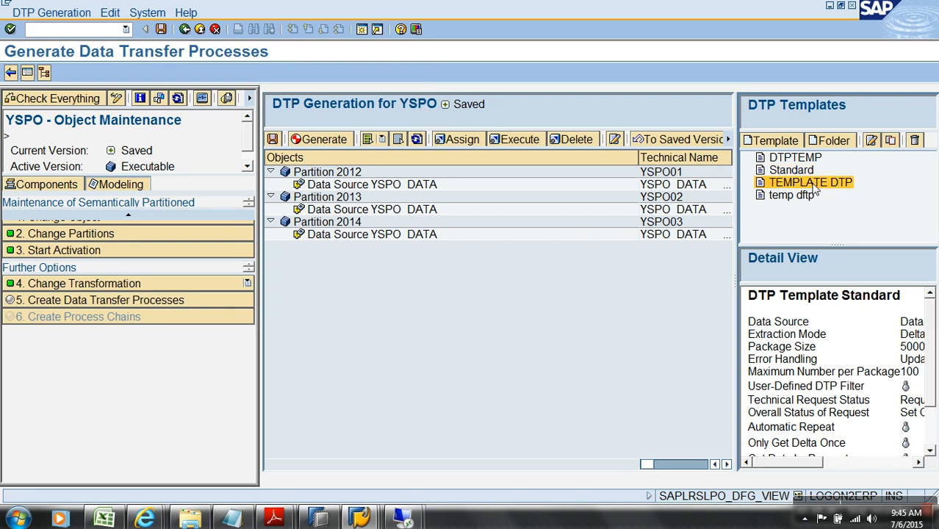
{"action": "left_click", "coordinate": [772, 140]}
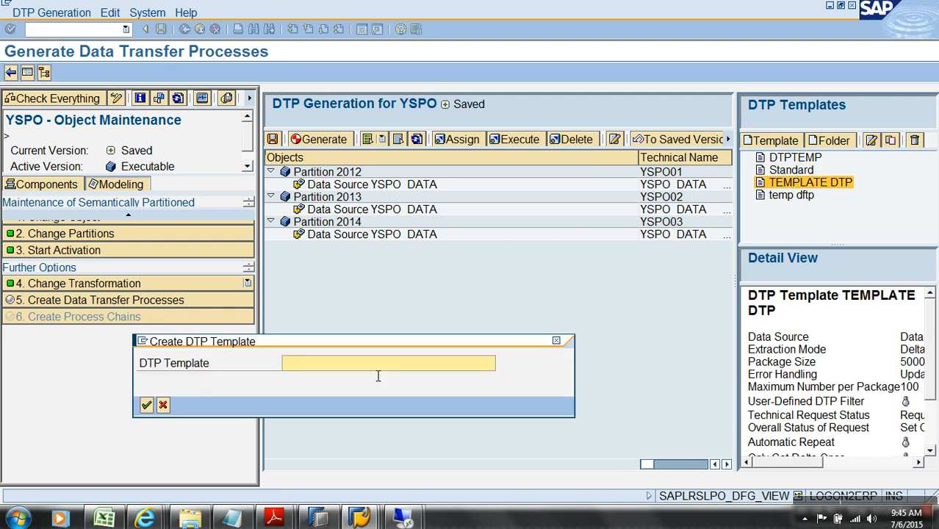
{"action": "type", "text": "TEMPLA"}
{"action": "left_click", "coordinate": [146, 405]}
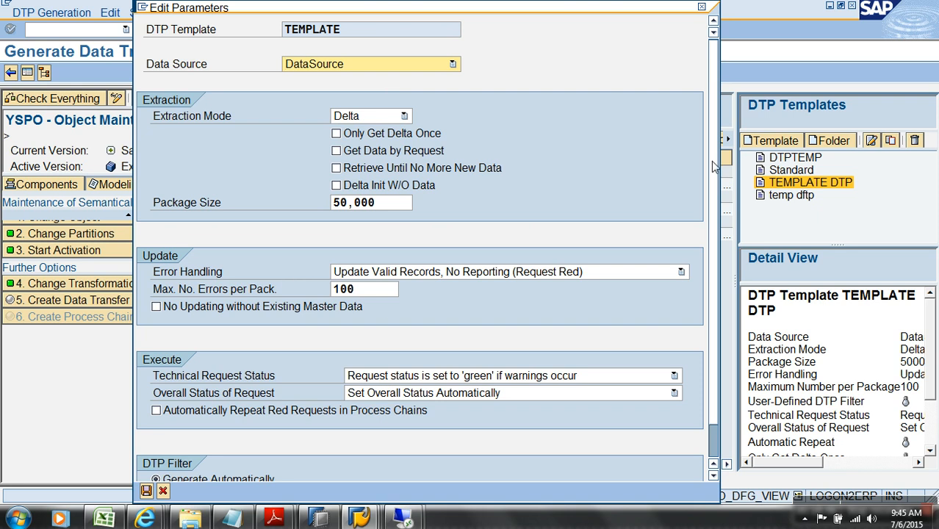
{"action": "scroll", "coordinate": [712, 167], "scroll_direction": "down", "scroll_amount": 1}
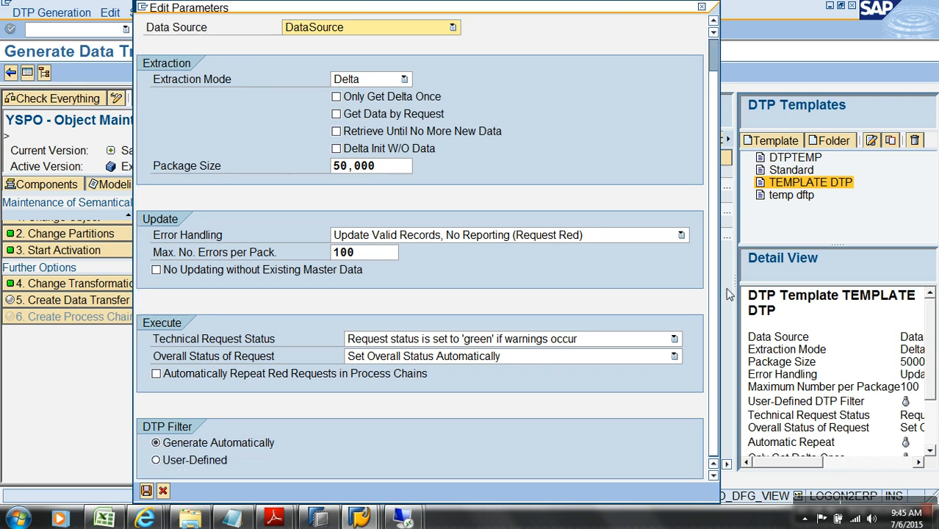
{"action": "left_click", "coordinate": [145, 491]}
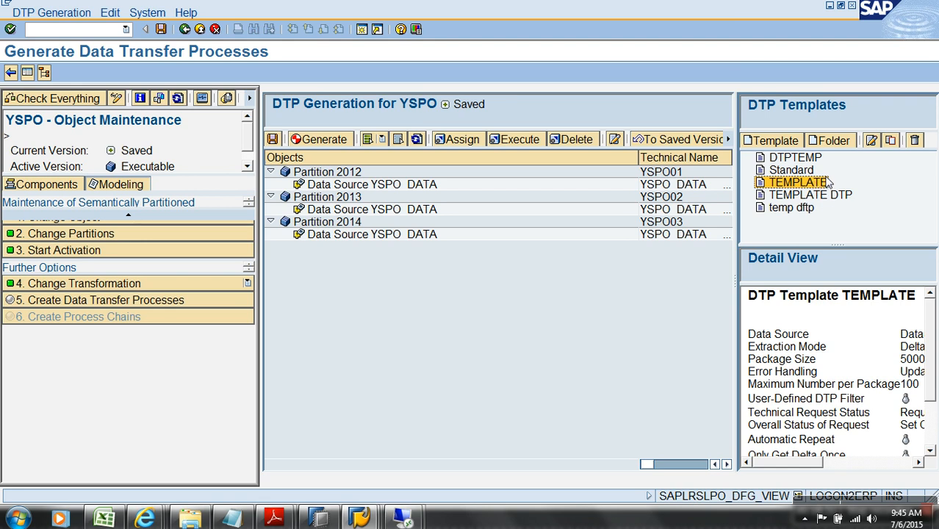
Assign the TEMPLATE DTP template to the data sources of partitions 2012, 2013 and 2014
{"action": "left_click", "coordinate": [308, 173]}
{"action": "left_click", "coordinate": [316, 185], "text": "ctrl"}
{"action": "left_click", "coordinate": [321, 198], "text": "ctrl"}
{"action": "left_click", "coordinate": [328, 222], "text": "ctrl"}
{"action": "left_click", "coordinate": [328, 212], "text": "ctrl"}
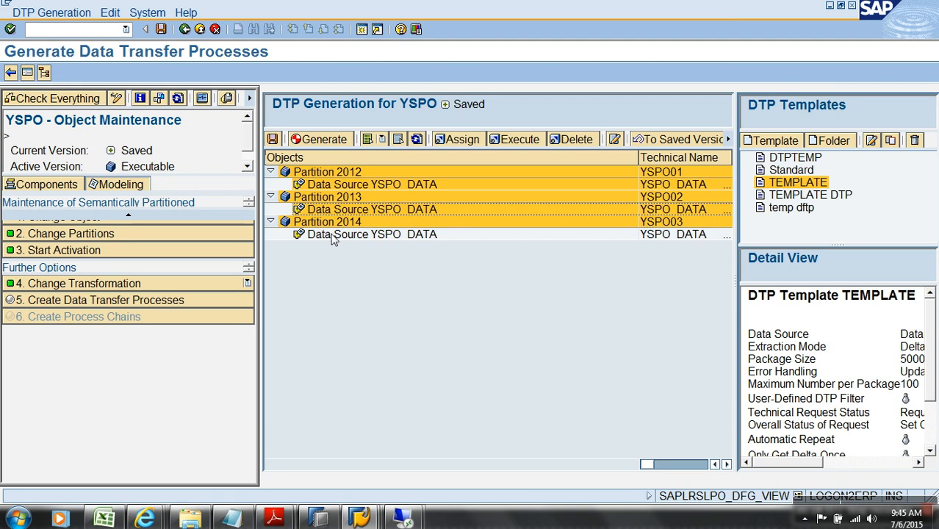
{"action": "left_click", "coordinate": [332, 236], "text": "ctrl"}
{"action": "left_click", "coordinate": [338, 142]}
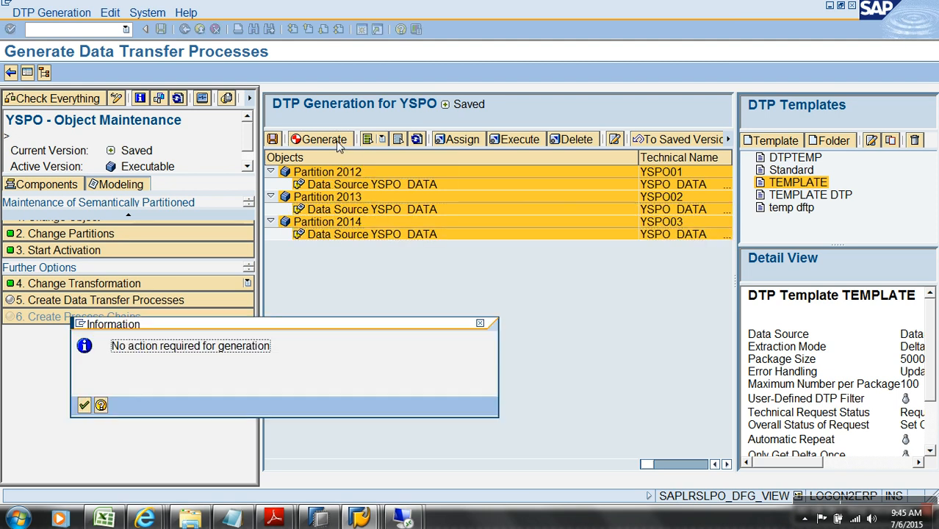
{"action": "left_click", "coordinate": [83, 406]}
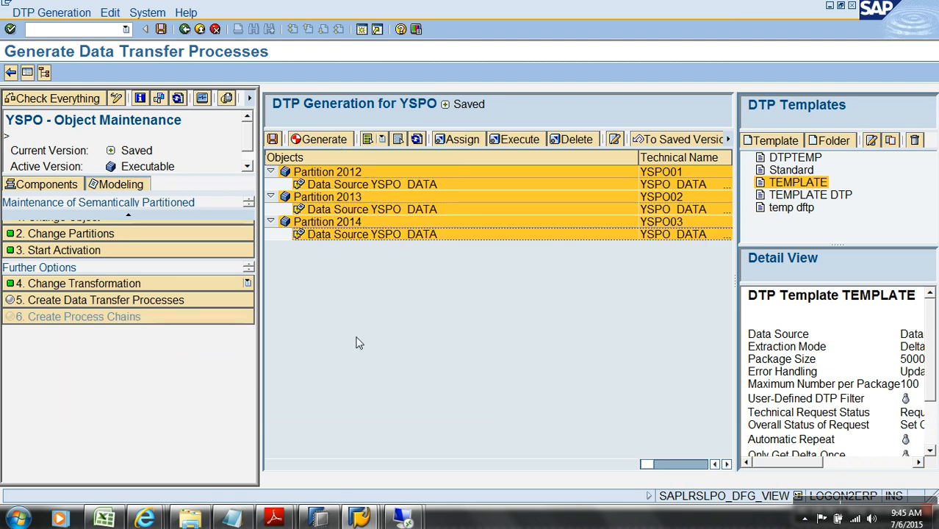
{"action": "left_click", "coordinate": [463, 140]}
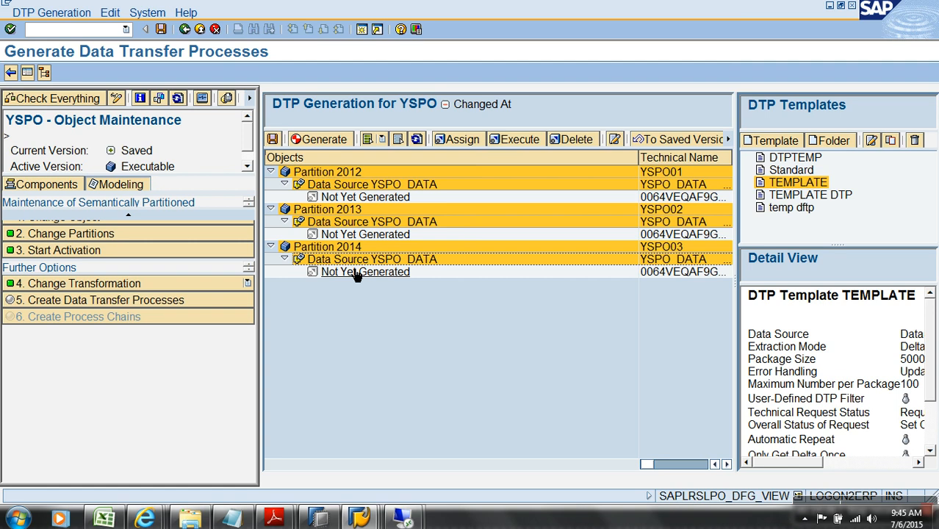
{"action": "left_click", "coordinate": [330, 143]}
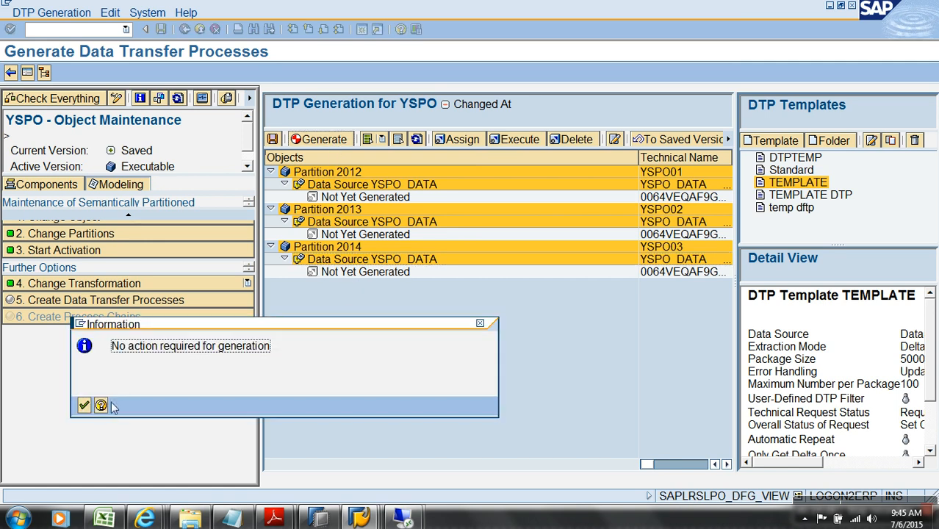
{"action": "left_click", "coordinate": [84, 406]}
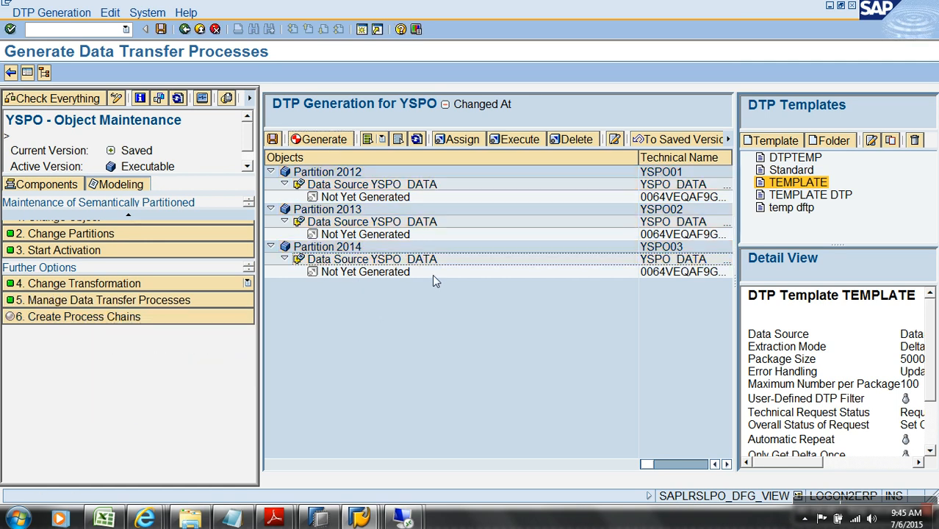
Generate DTPs for all three partitions YSPO01–YSPO03 and proceed to process chain creation
{"action": "left_click", "coordinate": [360, 171]}
{"action": "key", "text": "shift+Down"}
{"action": "key", "text": "shift+Down"}
{"action": "key", "text": "shift+Down"}
{"action": "key", "text": "shift+Down"}
{"action": "key", "text": "shift+Down"}
{"action": "key", "text": "shift+Down"}
{"action": "key", "text": "shift+Down"}
{"action": "left_click", "coordinate": [323, 141]}
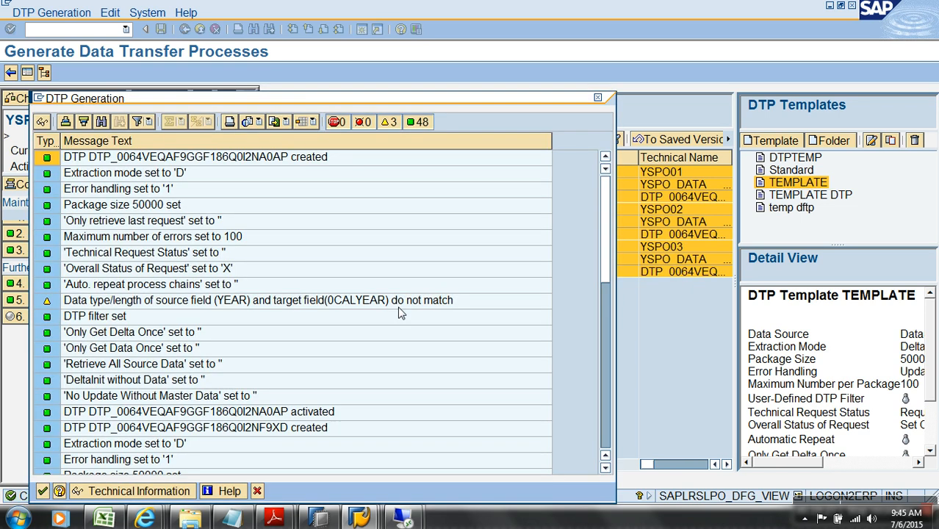
{"action": "left_click", "coordinate": [43, 491]}
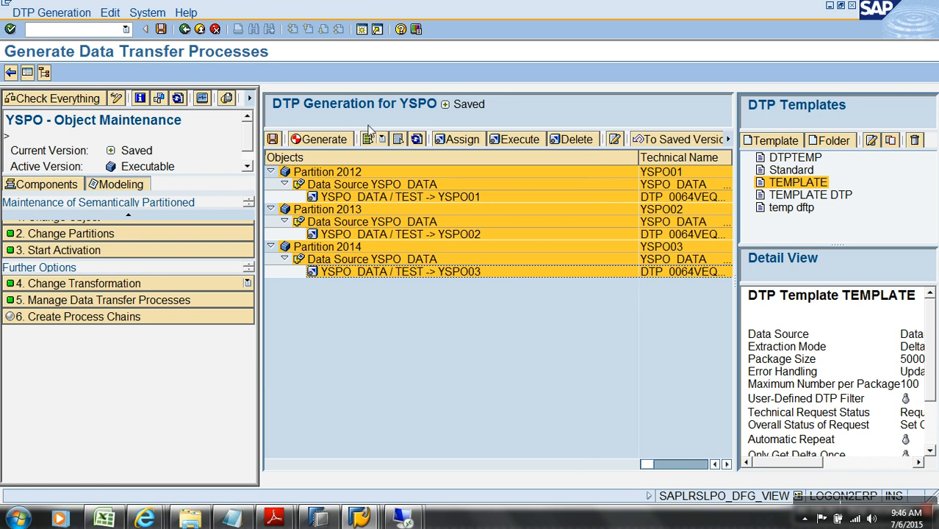
{"action": "left_click", "coordinate": [190, 321]}
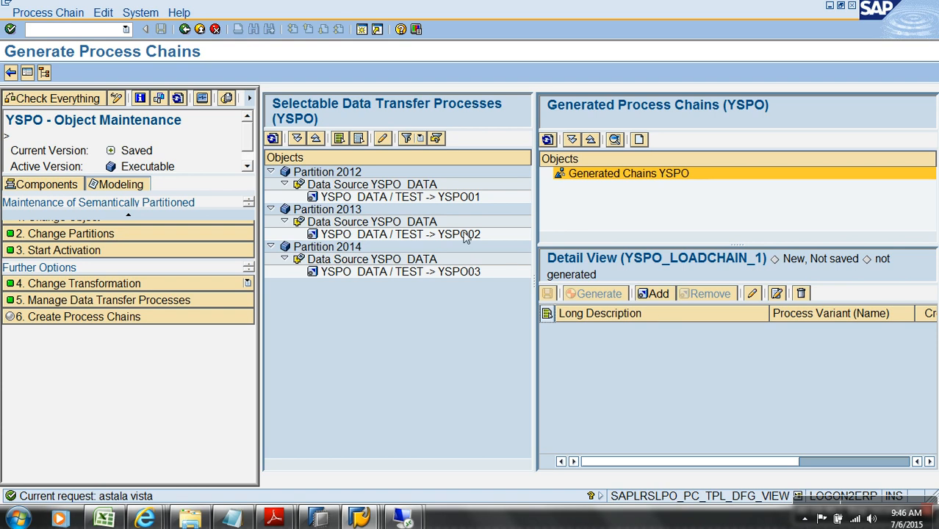
Add the YSPO01, YSPO02 and YSPO03 DTPs to YSPO_LOADCHAIN_1 and generate the chain
{"action": "left_click", "coordinate": [450, 196]}
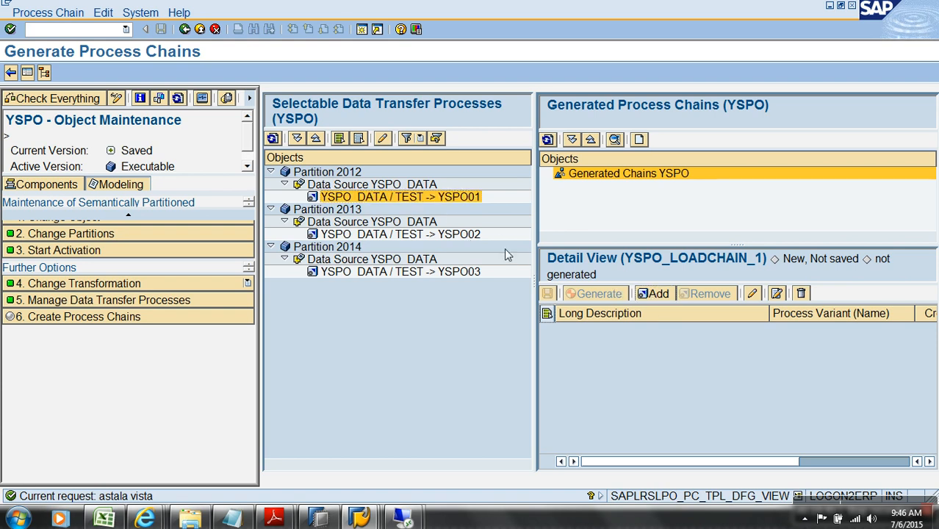
{"action": "left_click", "coordinate": [474, 234]}
{"action": "left_click", "coordinate": [654, 294]}
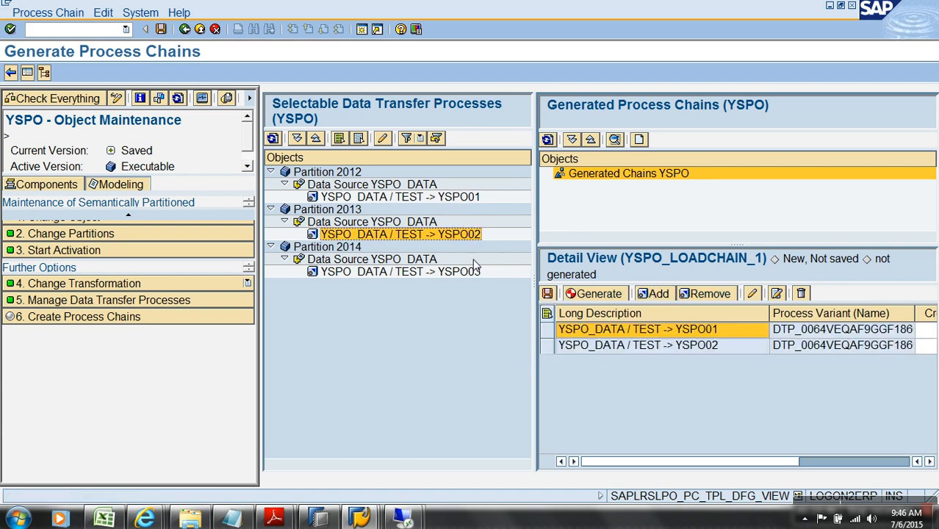
{"action": "left_click", "coordinate": [469, 272]}
{"action": "left_click", "coordinate": [659, 293]}
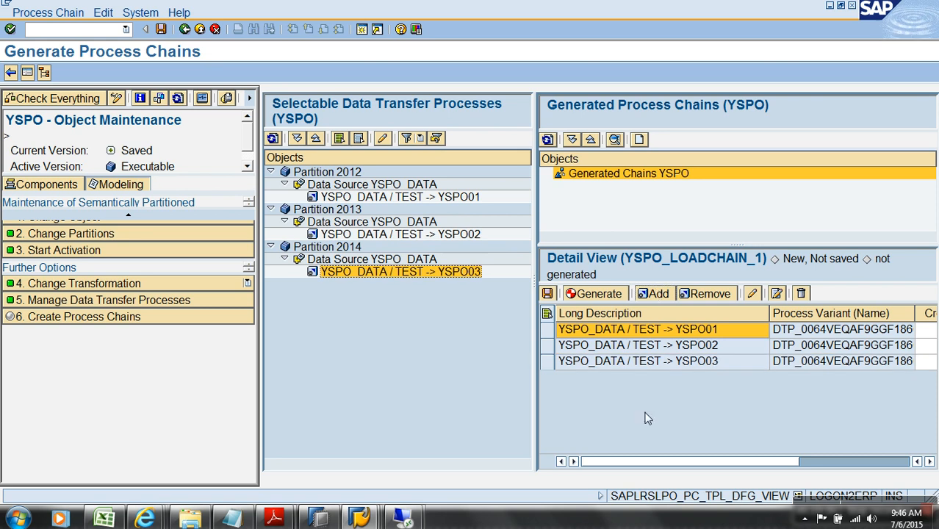
{"action": "left_click", "coordinate": [591, 295]}
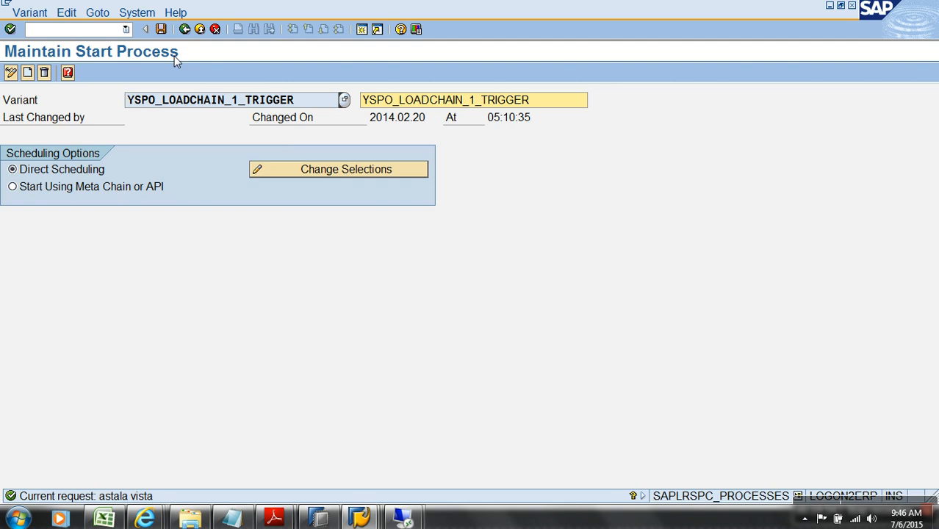
Save the chain's trigger start variant and review the generated chain's DTPs
{"action": "left_click", "coordinate": [161, 29]}
{"action": "left_click", "coordinate": [186, 30]}
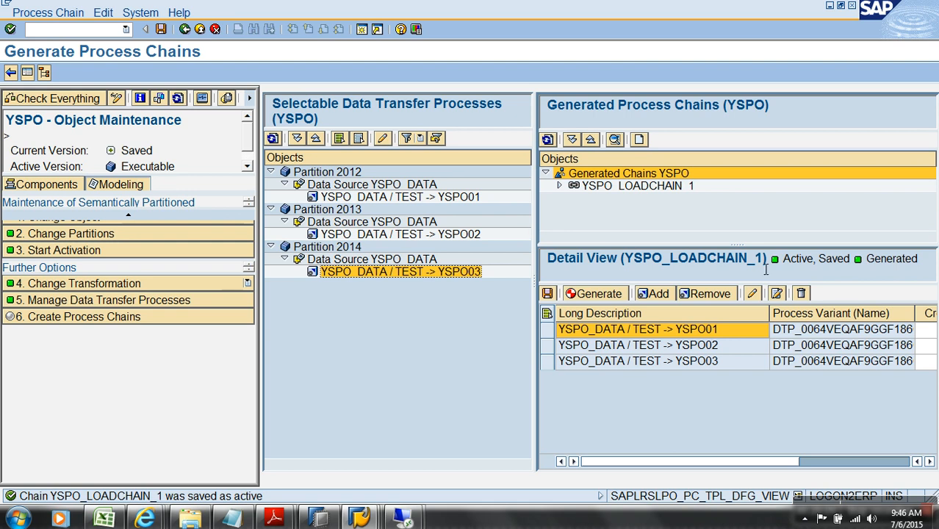
{"action": "left_click_drag", "start_coordinate": [763, 258], "coordinate": [656, 258]}
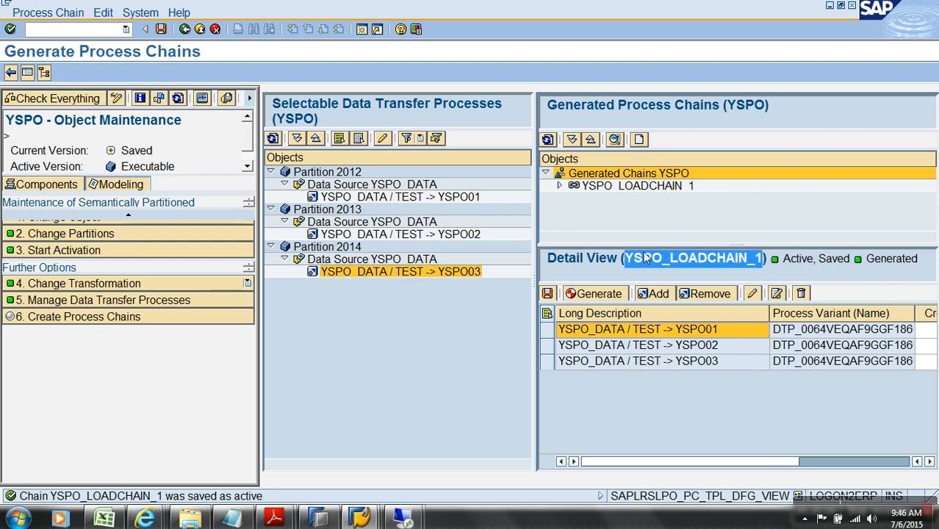
{"action": "left_click", "coordinate": [561, 186]}
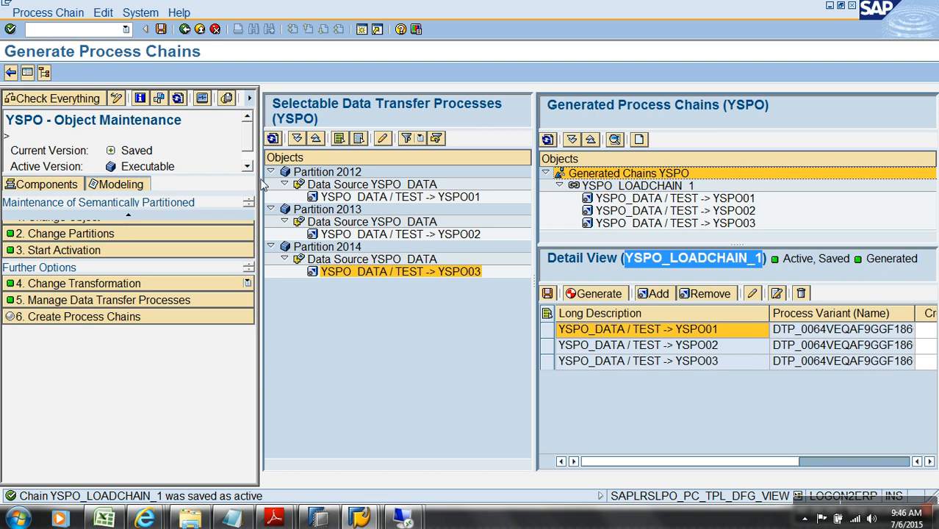
{"action": "left_click", "coordinate": [184, 29]}
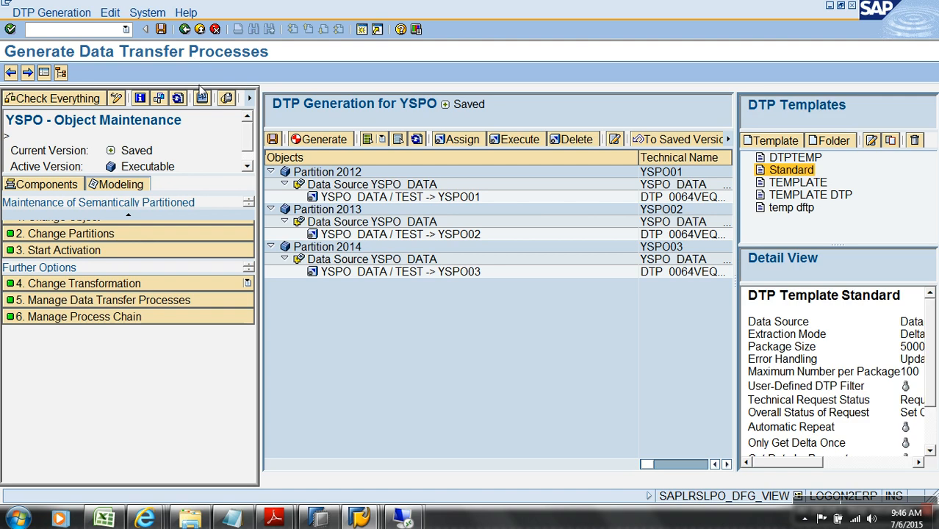
Back out of DTP generation, the transformation and SPO maintenance to the workbench tree
{"action": "left_click", "coordinate": [215, 29]}
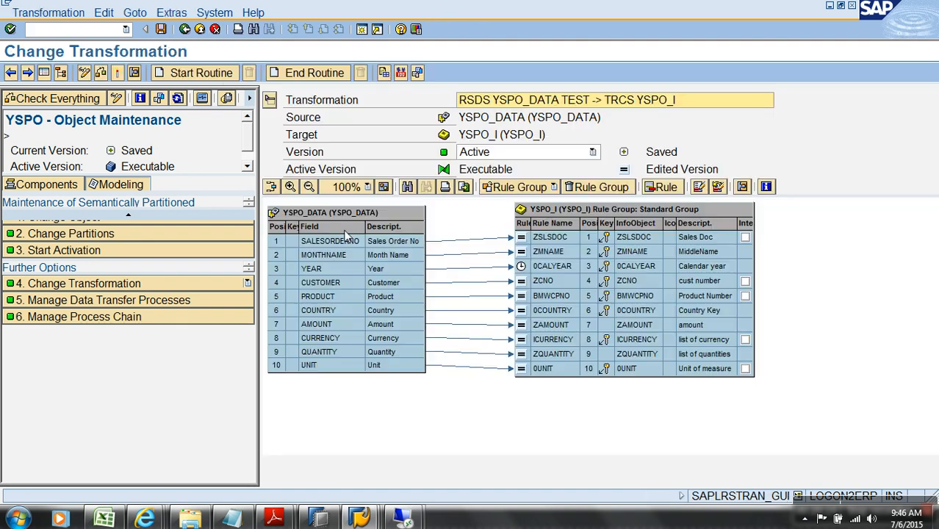
{"action": "left_click", "coordinate": [215, 29]}
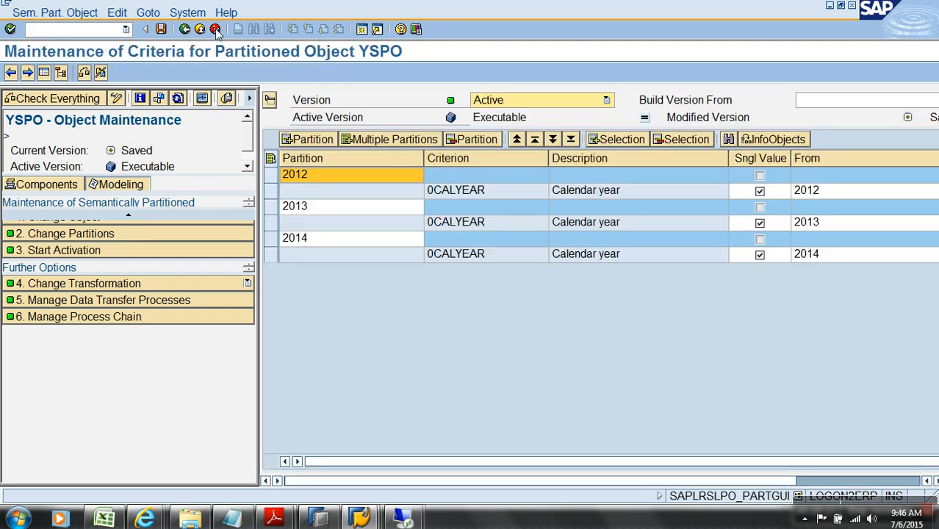
{"action": "left_click", "coordinate": [200, 30]}
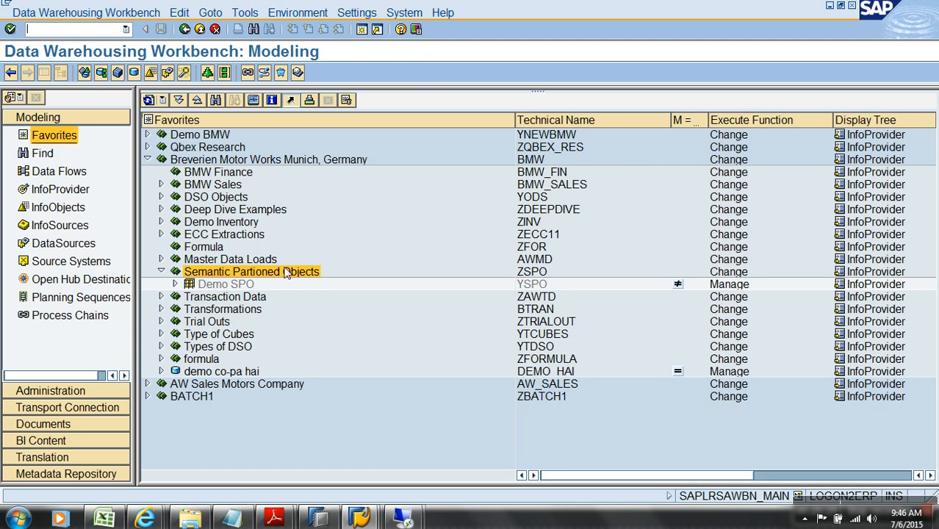
Expand Demo SPO to list semantic partitions 2012, 2013 and 2014 (YSPO01–YSPO03)
{"action": "left_click", "coordinate": [230, 287]}
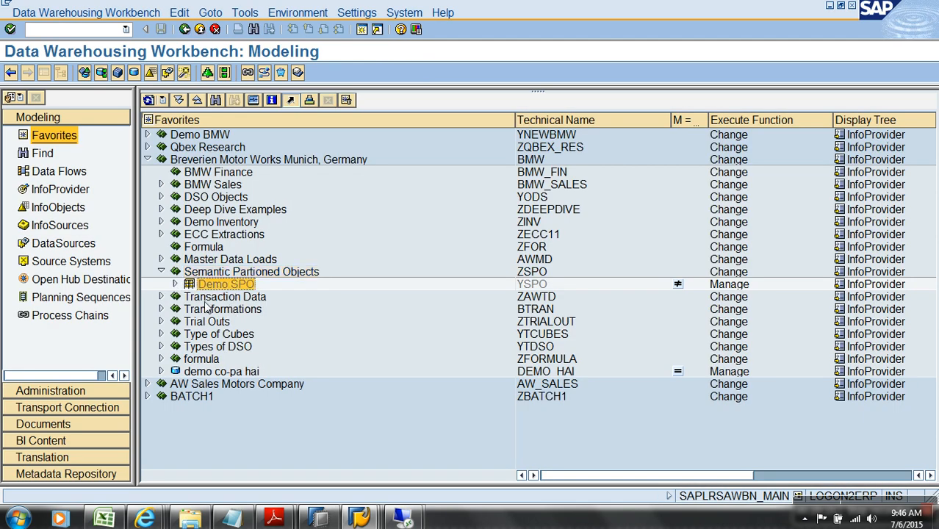
{"action": "left_click", "coordinate": [176, 284]}
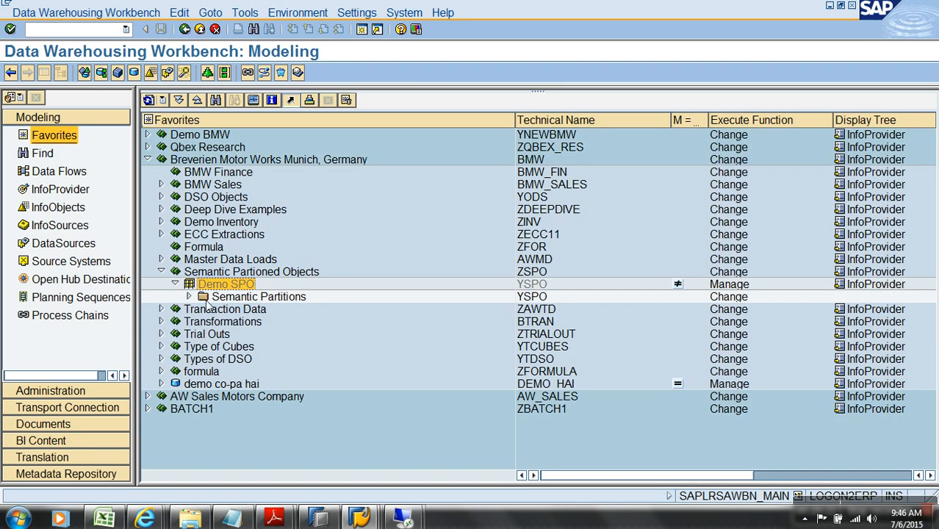
{"action": "left_click", "coordinate": [190, 297]}
{"action": "left_click", "coordinate": [234, 310]}
{"action": "left_click", "coordinate": [237, 323]}
{"action": "left_click", "coordinate": [238, 335]}
{"action": "left_click", "coordinate": [243, 310]}
{"action": "left_click", "coordinate": [239, 323]}
{"action": "left_click", "coordinate": [238, 336]}
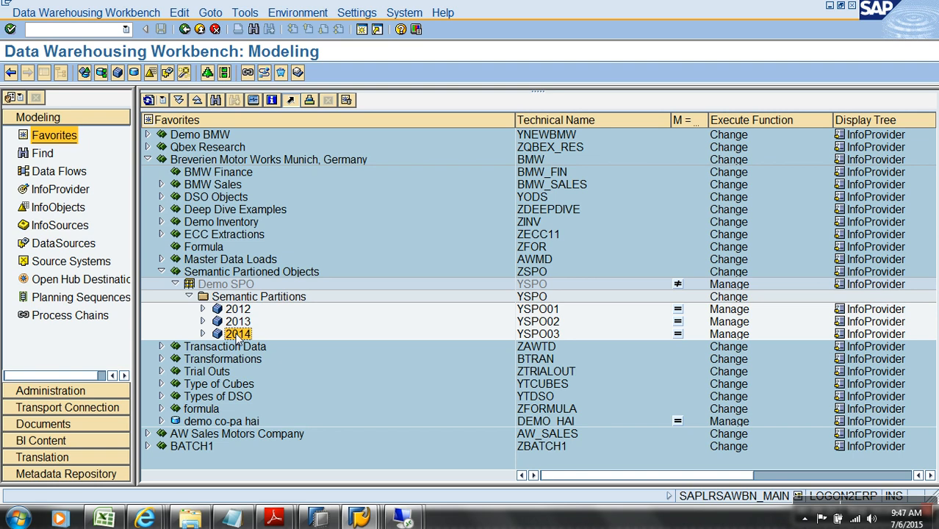
{"action": "left_click", "coordinate": [525, 313]}
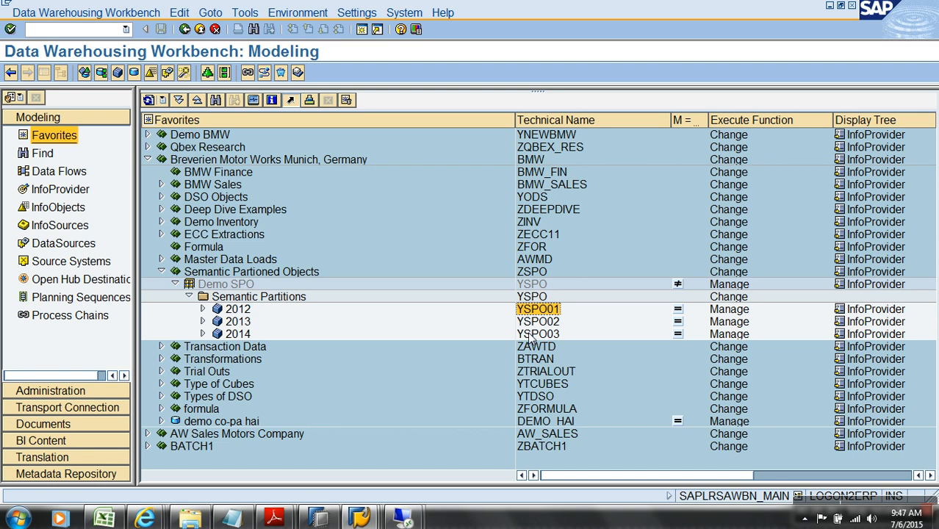
{"action": "right_click", "coordinate": [231, 287]}
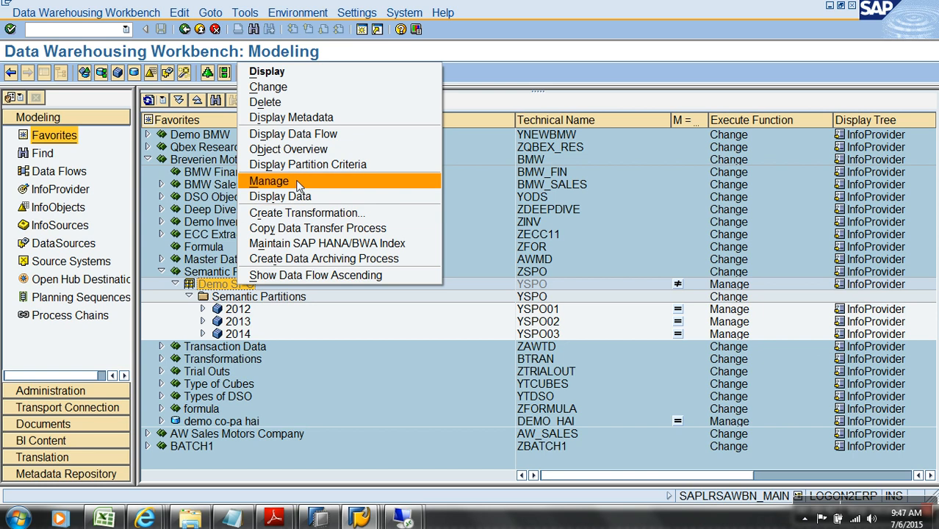
{"action": "left_click", "coordinate": [302, 136]}
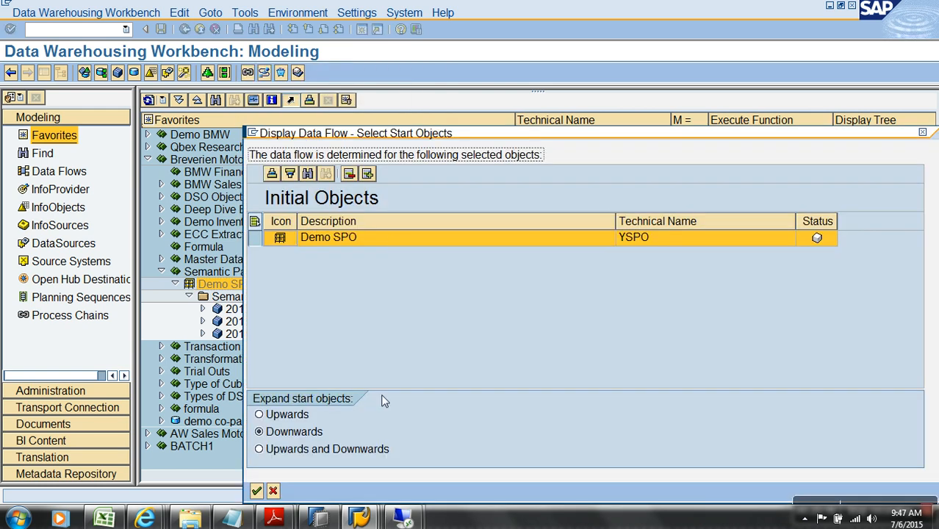
{"action": "left_click", "coordinate": [356, 451]}
{"action": "key", "text": "Return"}
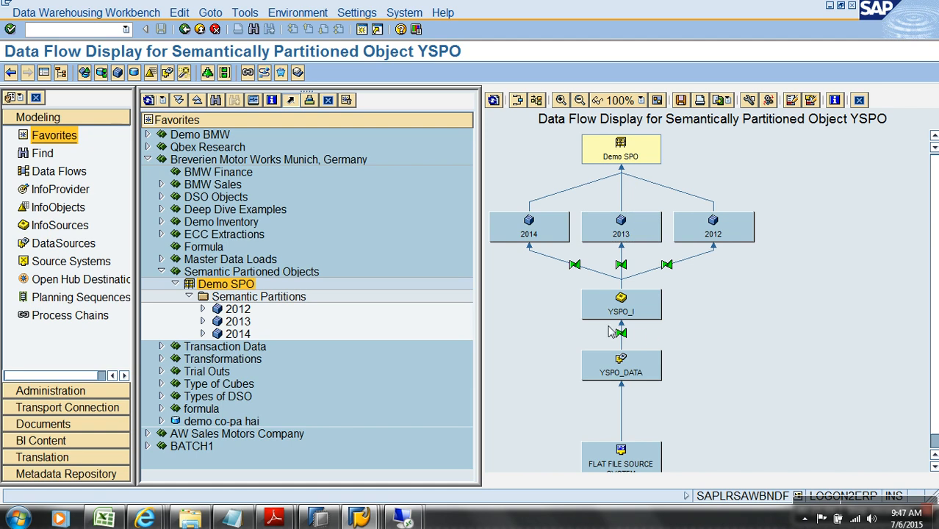
{"action": "left_click", "coordinate": [629, 316]}
{"action": "left_click", "coordinate": [200, 31]}
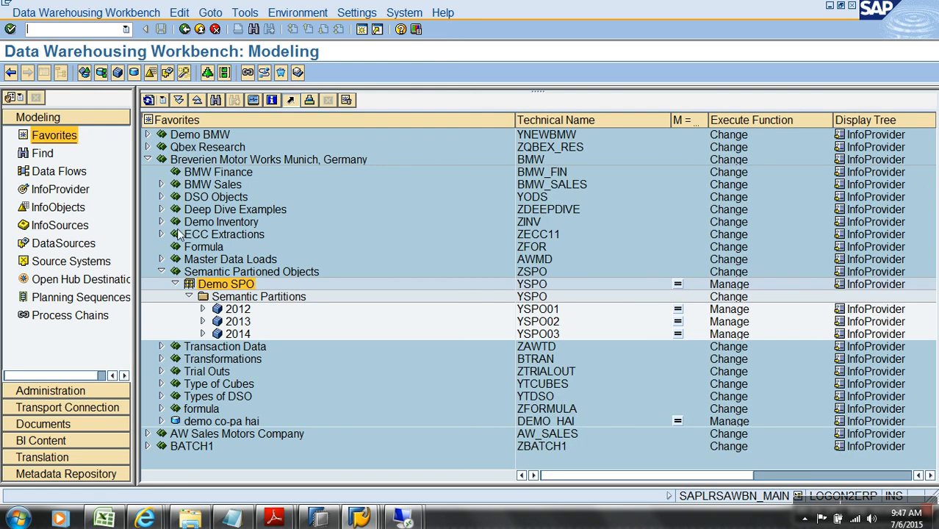
Expand partition 2012 and review the filter of DTP YSPO_DATA / TEST -> YSPO01 without changes
{"action": "left_click", "coordinate": [202, 309]}
{"action": "left_click", "coordinate": [216, 334]}
{"action": "double_click", "coordinate": [305, 346]}
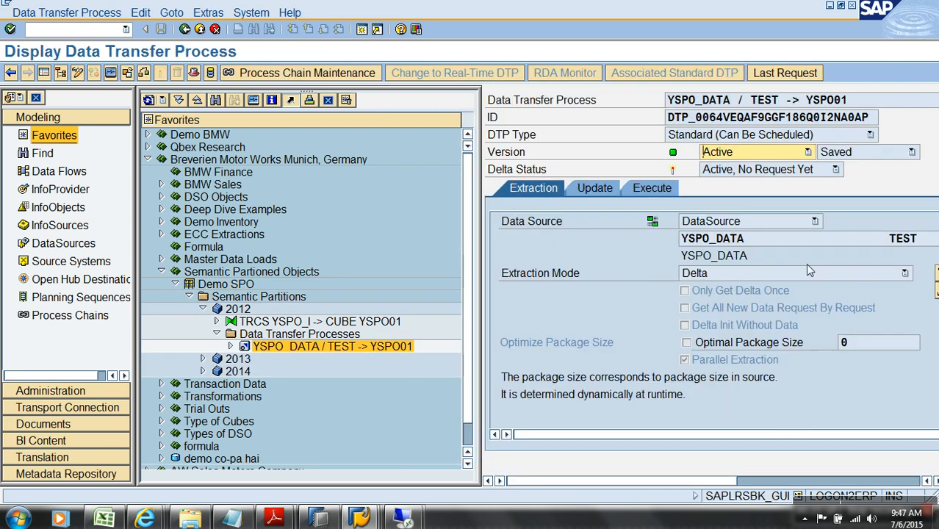
{"action": "left_click", "coordinate": [833, 481]}
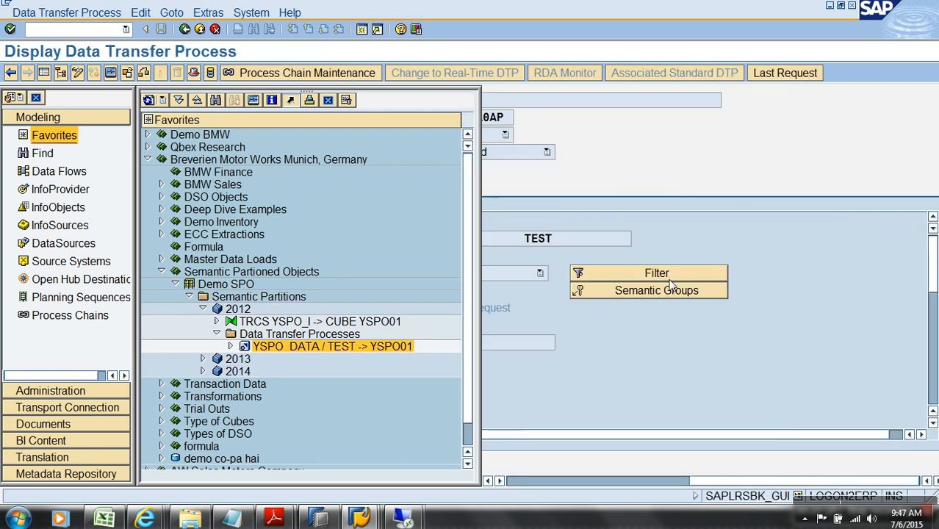
{"action": "left_click", "coordinate": [660, 273]}
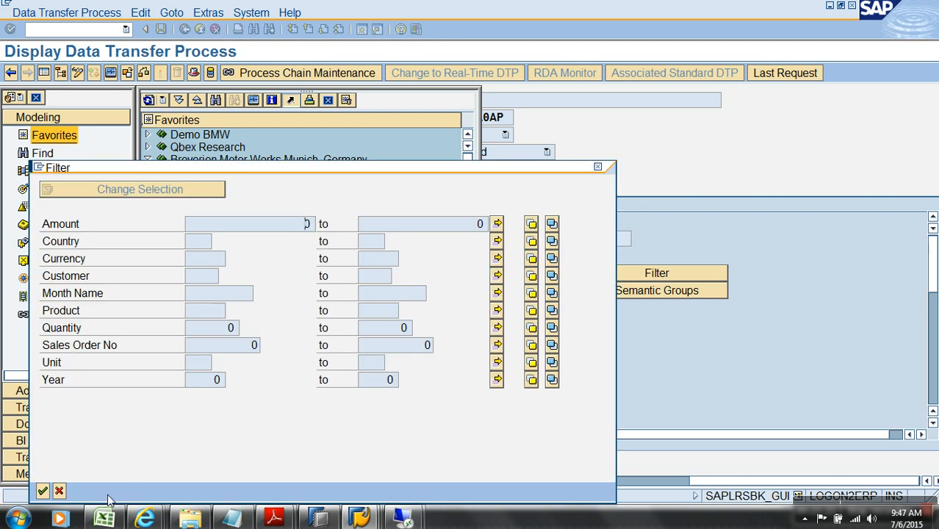
{"action": "left_click", "coordinate": [59, 491]}
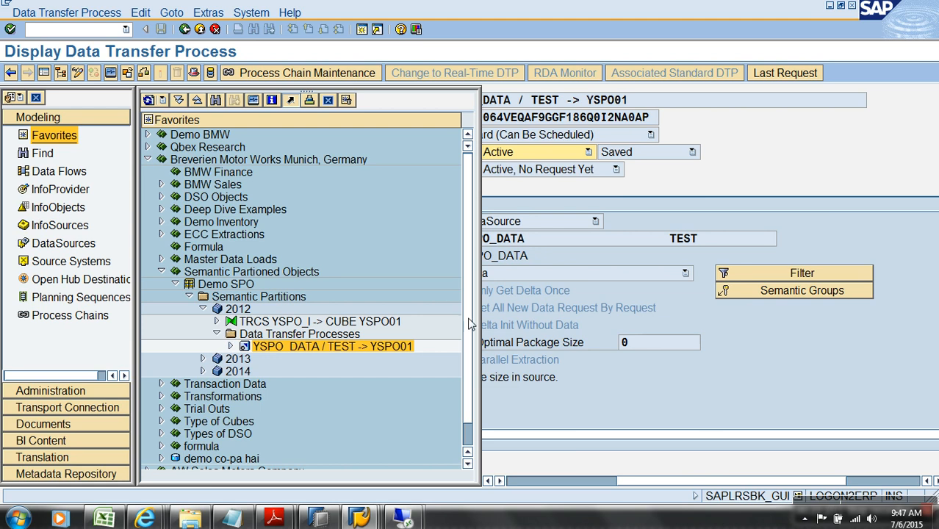
{"action": "left_click", "coordinate": [200, 31]}
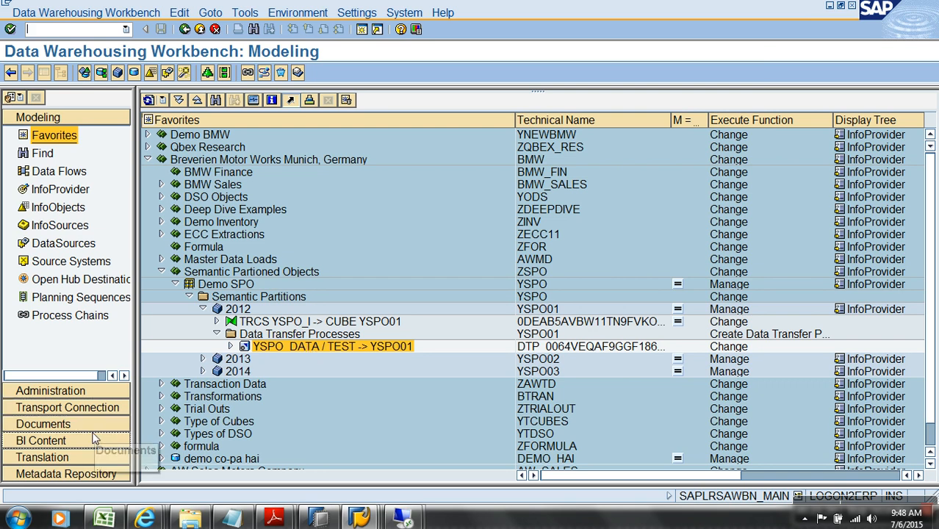
Open process chain YSPO_LOADCHAIN_1 from the chains generated by semantically partitioned objects
{"action": "left_click", "coordinate": [84, 322]}
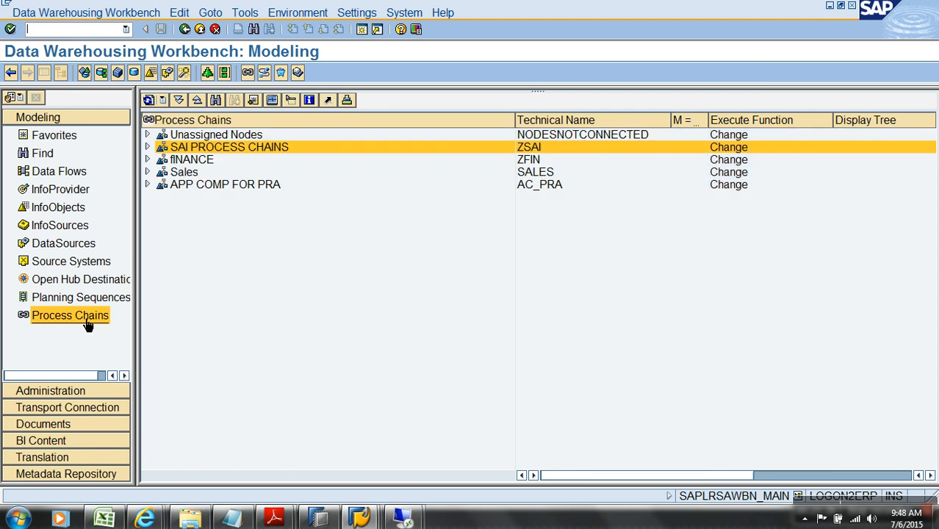
{"action": "left_click", "coordinate": [147, 134]}
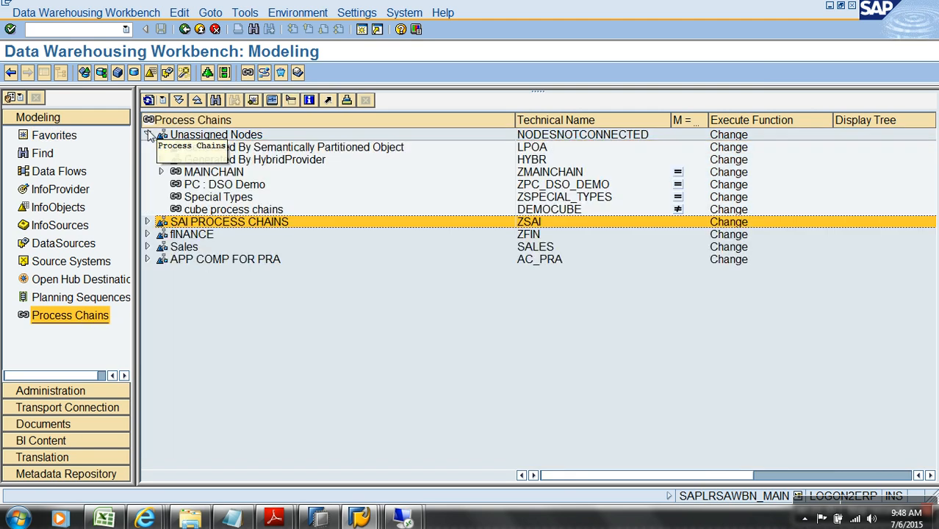
{"action": "left_click", "coordinate": [340, 260]}
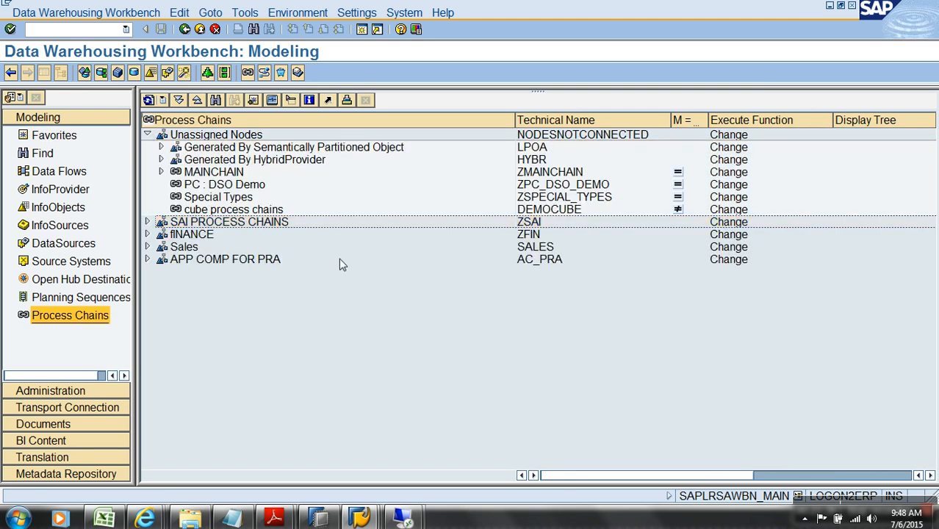
{"action": "left_click", "coordinate": [161, 147]}
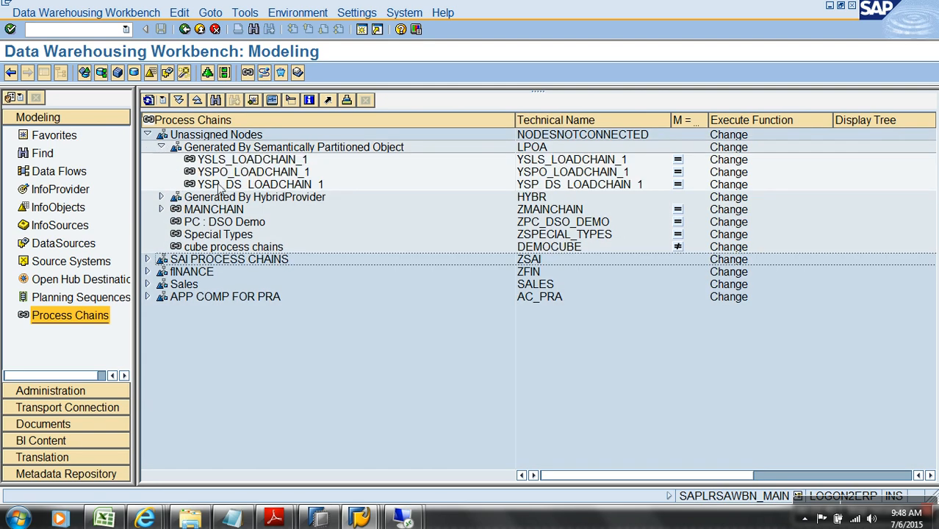
{"action": "double_click", "coordinate": [272, 172]}
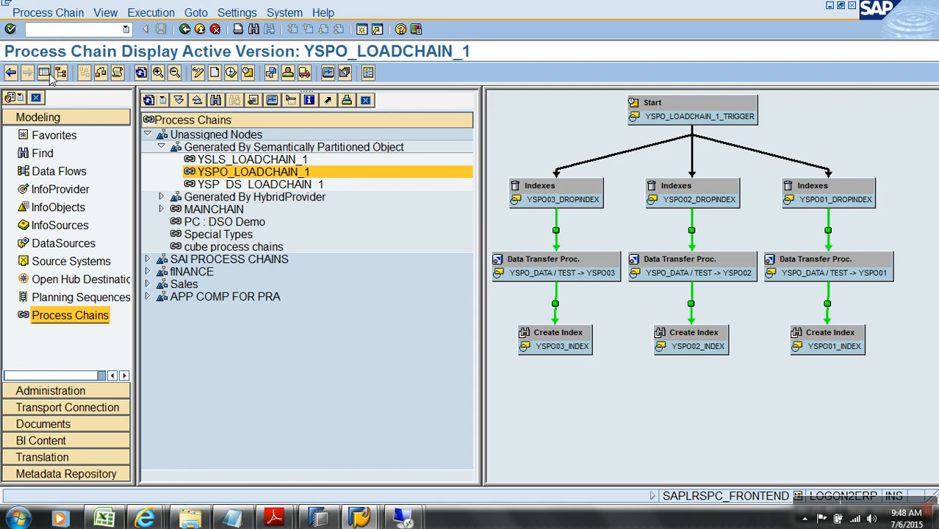
{"action": "left_click", "coordinate": [43, 72]}
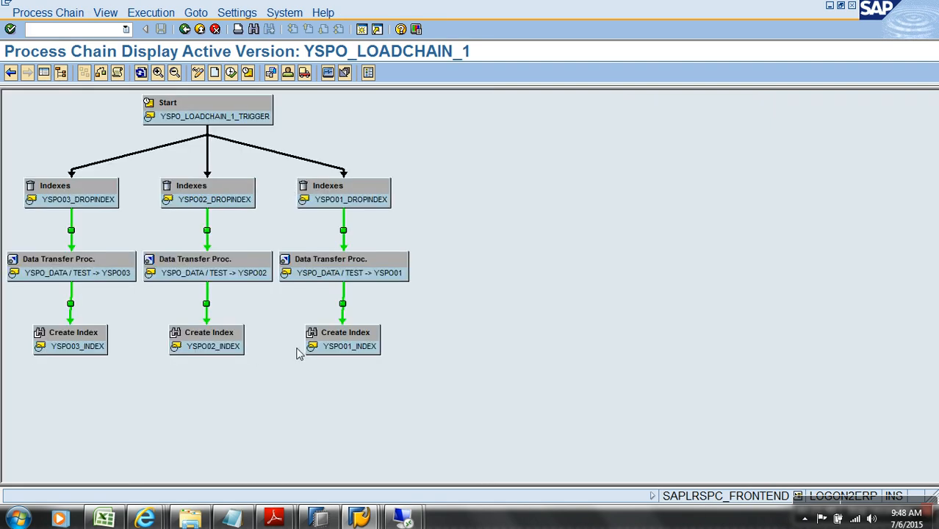
Inspect the chain's start variant and time settings, then select the YSPO03 DTP step
{"action": "right_click", "coordinate": [221, 119]}
{"action": "left_click", "coordinate": [244, 127]}
{"action": "left_click", "coordinate": [296, 175]}
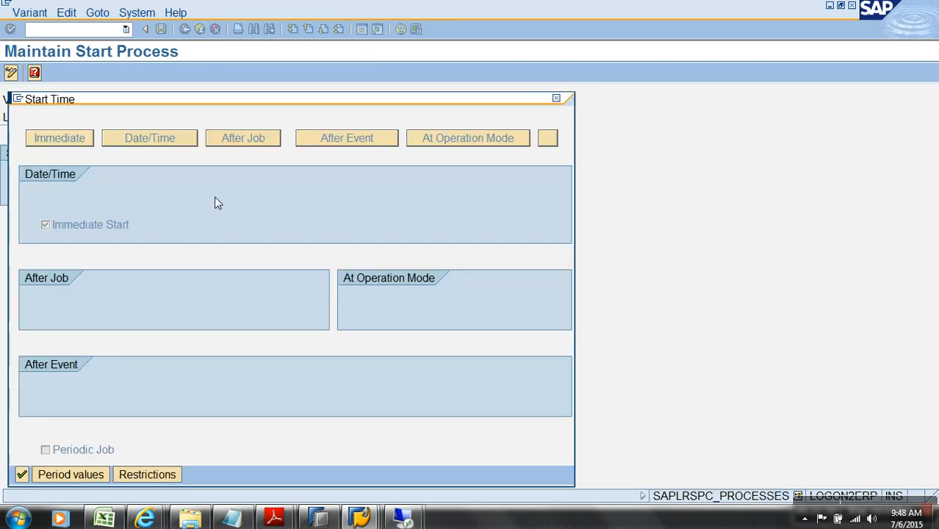
{"action": "left_click", "coordinate": [22, 474]}
{"action": "left_click", "coordinate": [184, 30]}
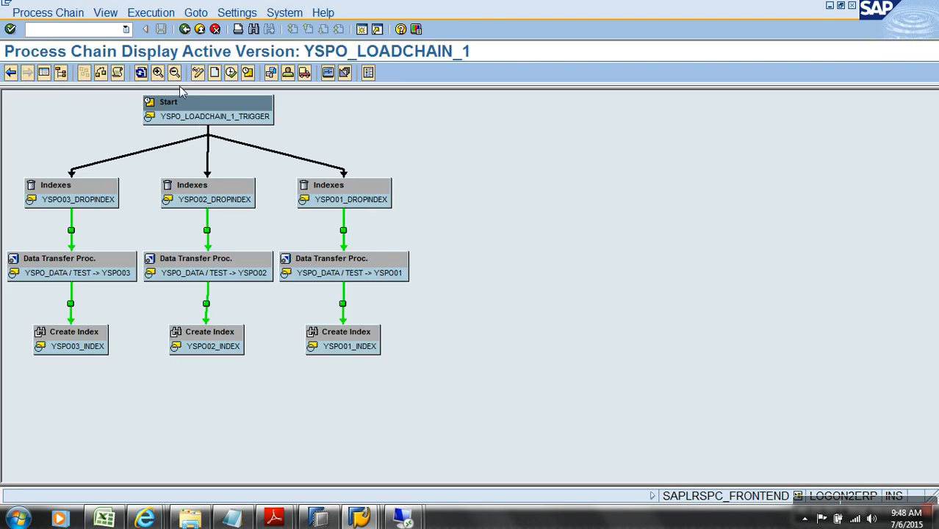
{"action": "left_click", "coordinate": [48, 268]}
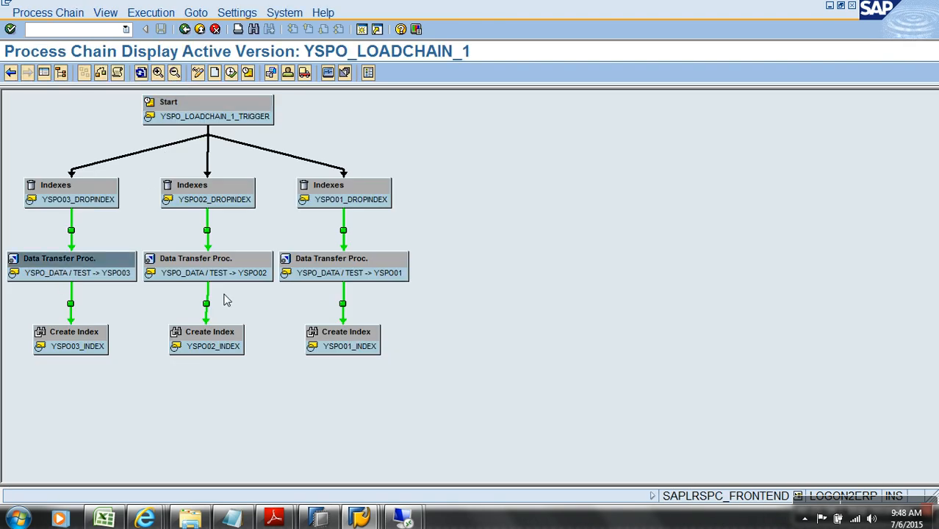
{"action": "left_click", "coordinate": [360, 519]}
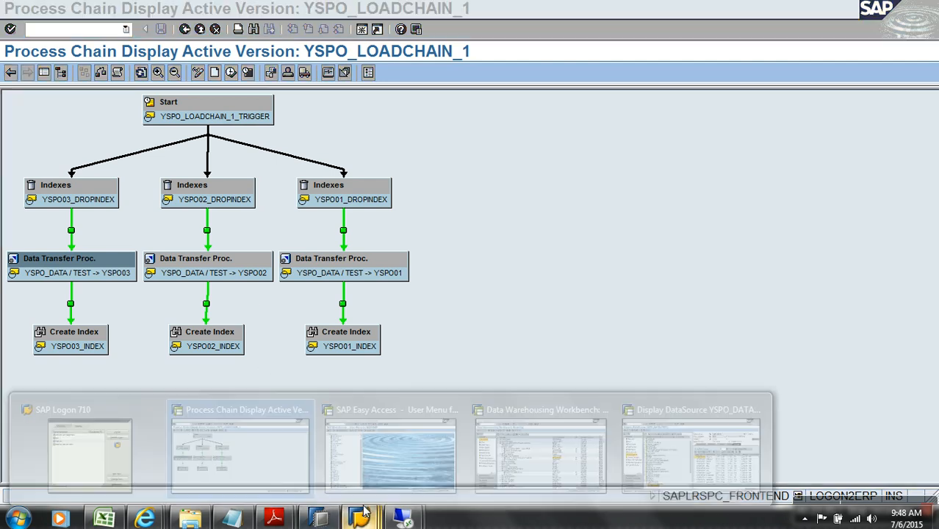
Create InfoPackage WERT for DataSource YSPO_DATA and start its data load immediately
{"action": "left_click", "coordinate": [683, 474]}
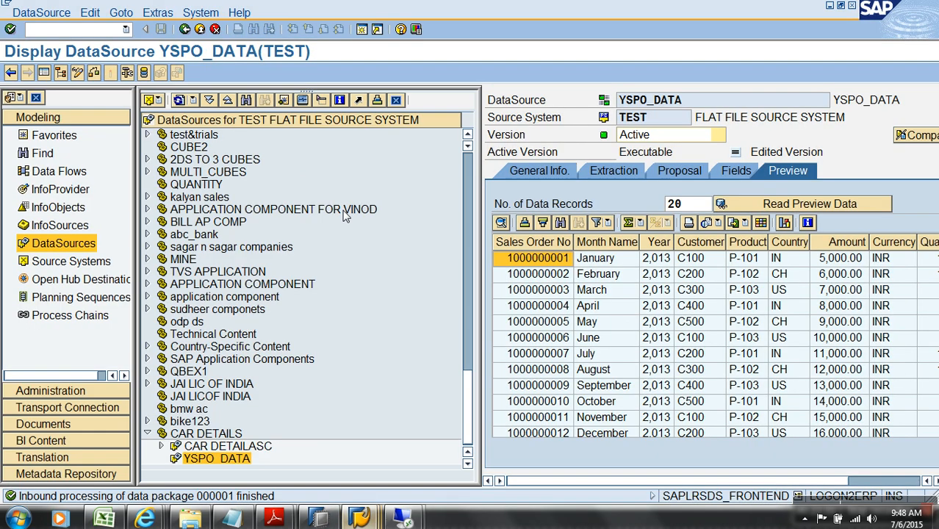
{"action": "left_click", "coordinate": [199, 29]}
{"action": "right_click", "coordinate": [239, 463]}
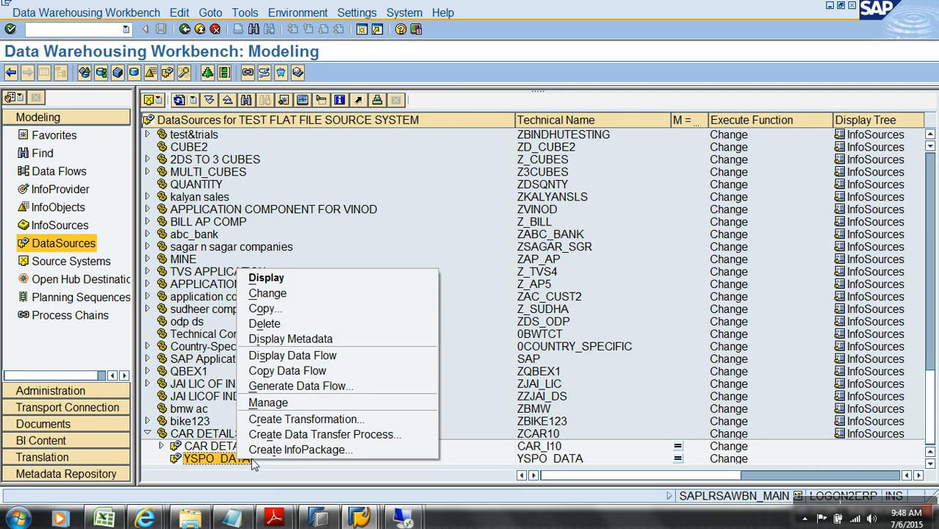
{"action": "left_click", "coordinate": [305, 449]}
{"action": "type", "text": "WERT"}
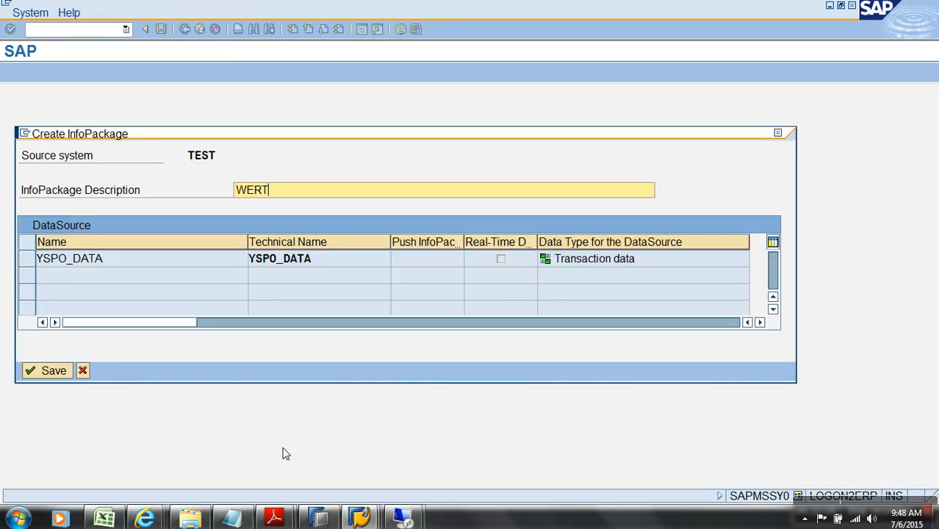
{"action": "key", "text": "Return"}
{"action": "left_click", "coordinate": [905, 205]}
{"action": "left_click", "coordinate": [557, 363]}
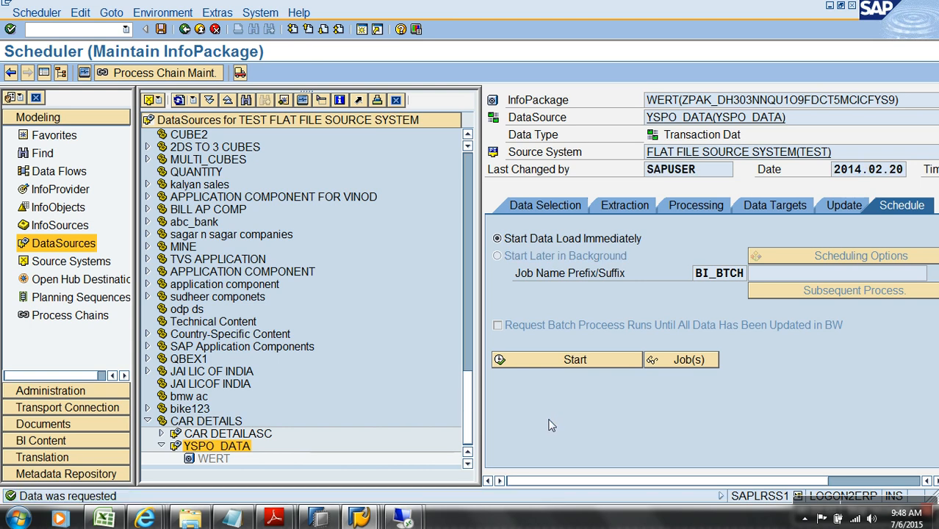
{"action": "key", "text": "alt+Tab"}
{"action": "key", "text": "alt+Tab"}
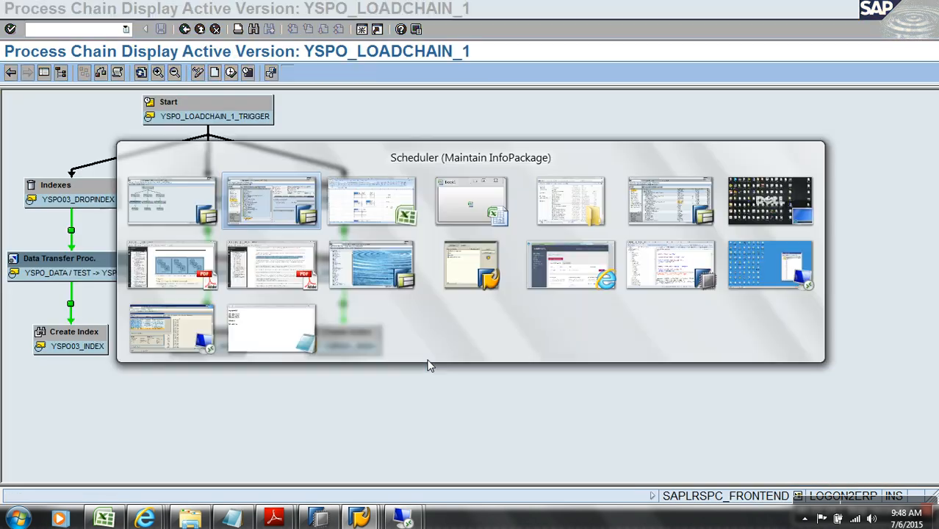
Confirm the 49-record YSPO_DATA load, then activate and schedule YSPO_LOADCHAIN_1 with priority C
{"action": "left_click", "coordinate": [302, 100]}
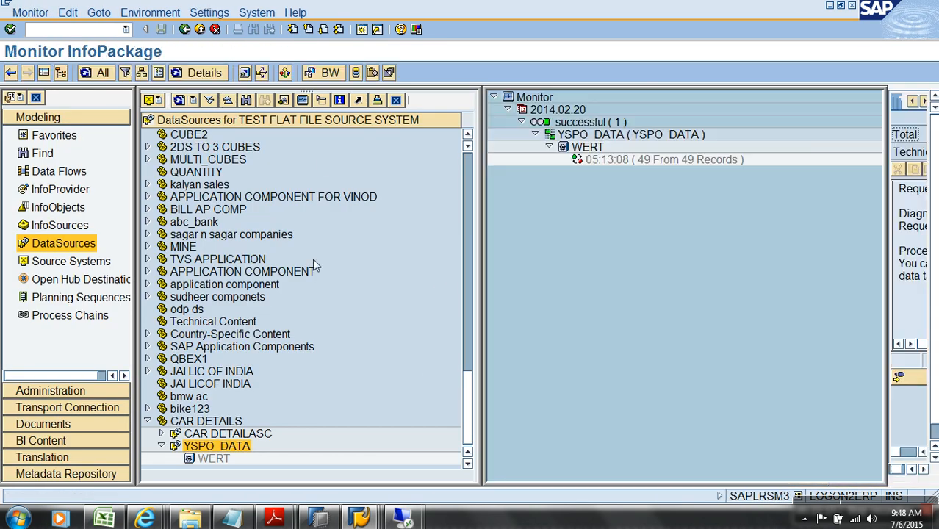
{"action": "left_click", "coordinate": [661, 158]}
{"action": "key", "text": "alt+Tab"}
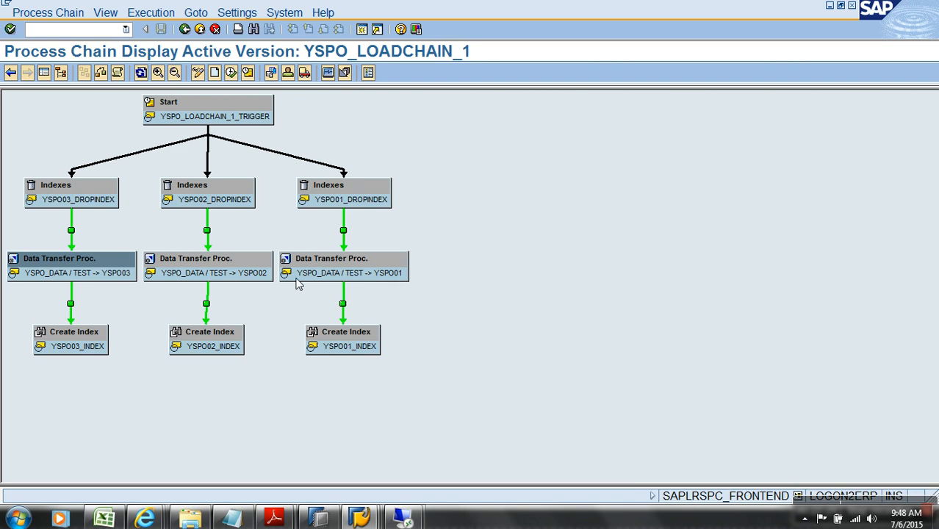
{"action": "left_click", "coordinate": [231, 72]}
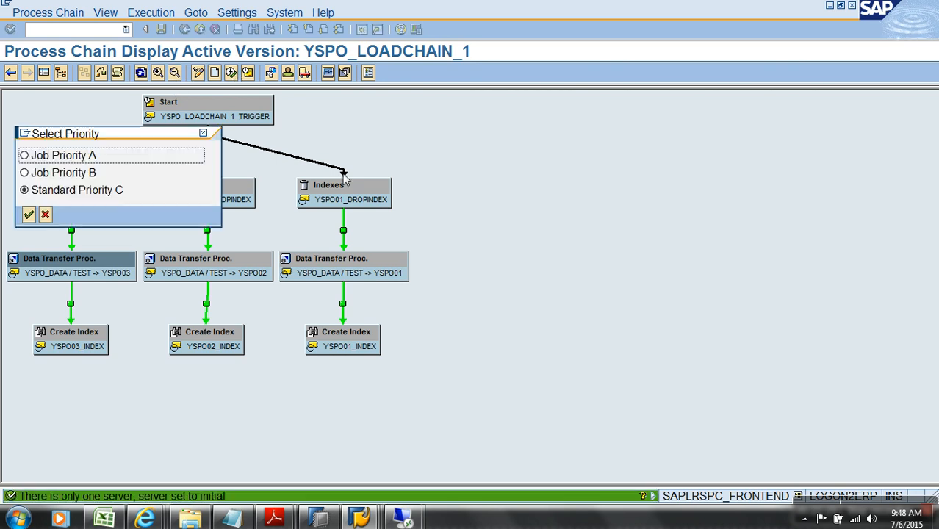
{"action": "left_click", "coordinate": [30, 214]}
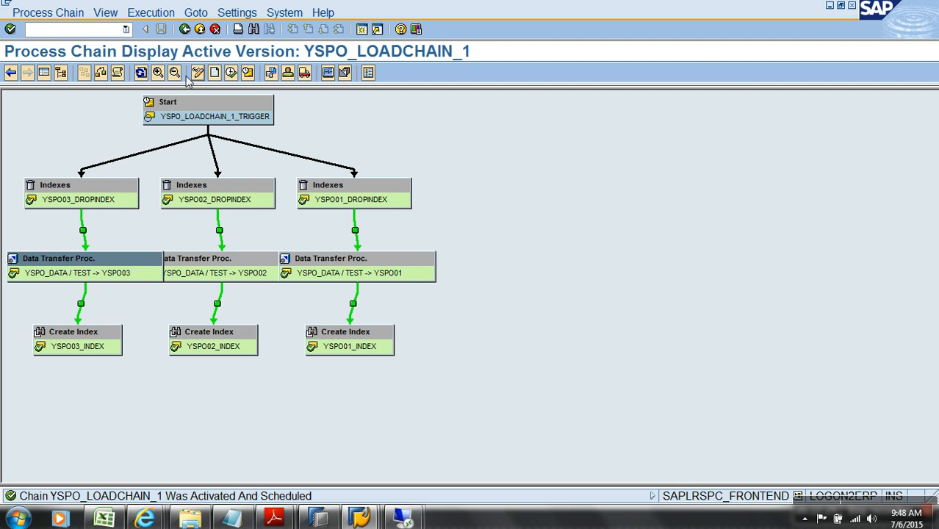
Open the chain's run log and inspect the YSPO03 DTP's 14-record update in the monitor
{"action": "left_click", "coordinate": [118, 72]}
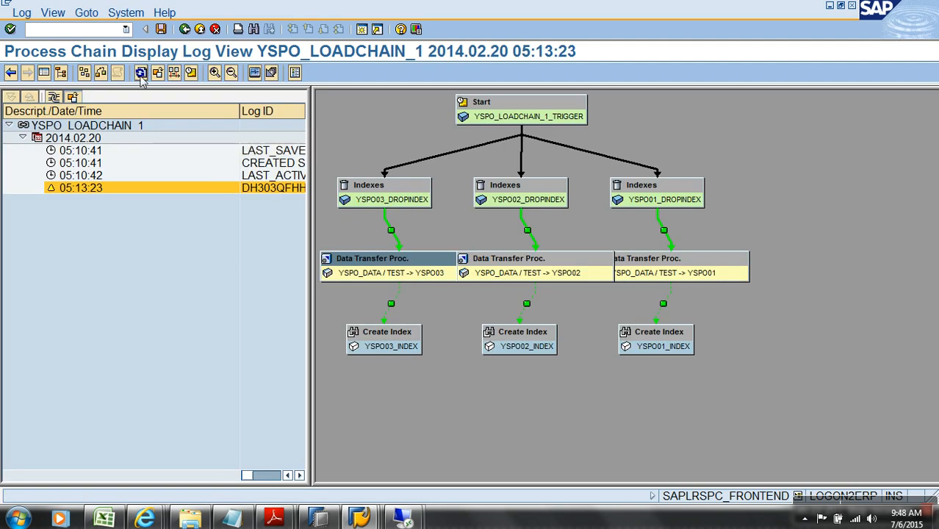
{"action": "left_click", "coordinate": [139, 74]}
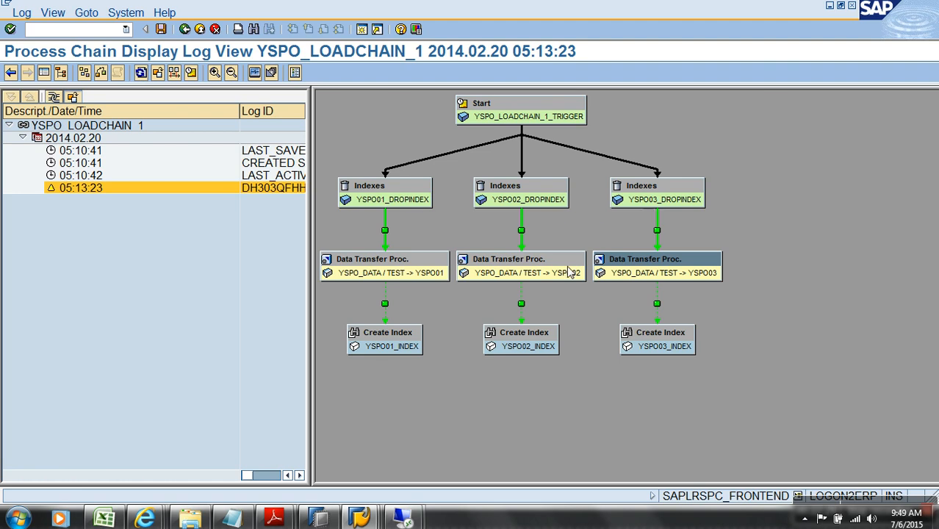
{"action": "right_click", "coordinate": [648, 271]}
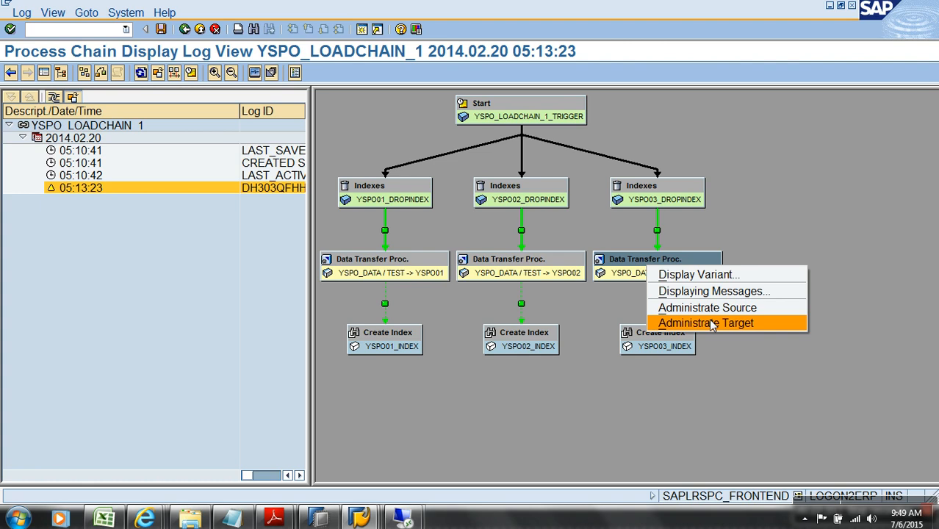
{"action": "left_click", "coordinate": [140, 74]}
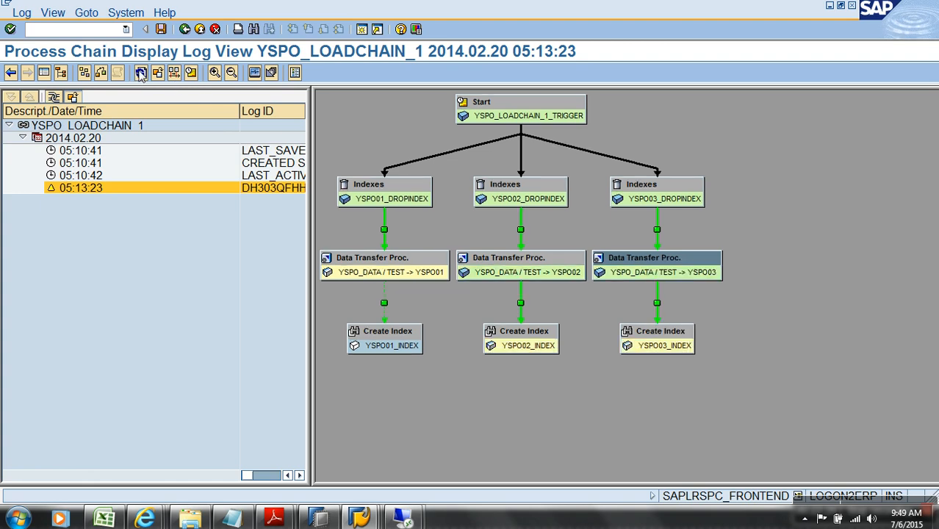
{"action": "right_click", "coordinate": [695, 269]}
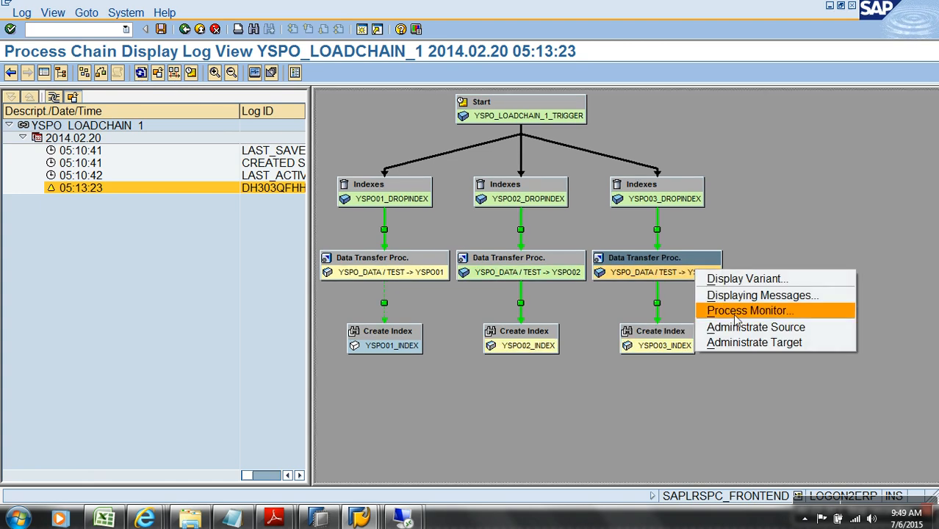
{"action": "left_click", "coordinate": [742, 311]}
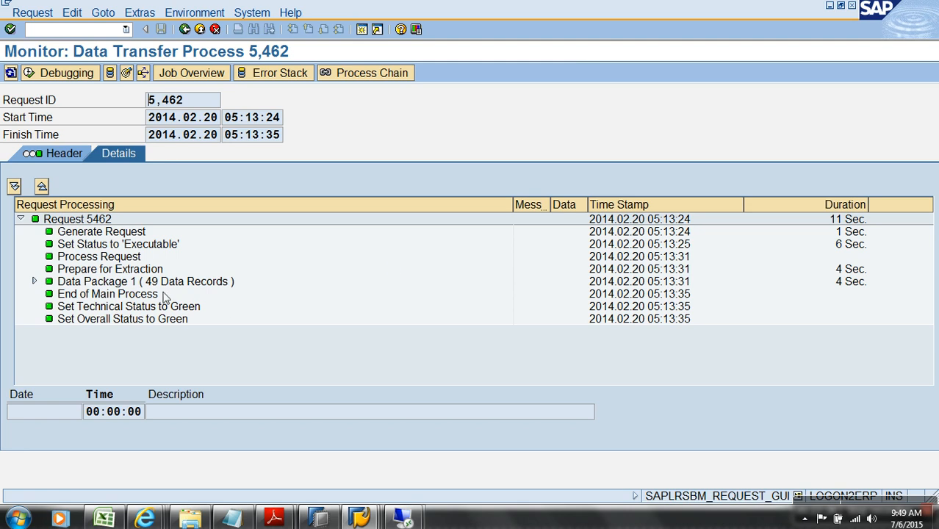
{"action": "left_click", "coordinate": [34, 281]}
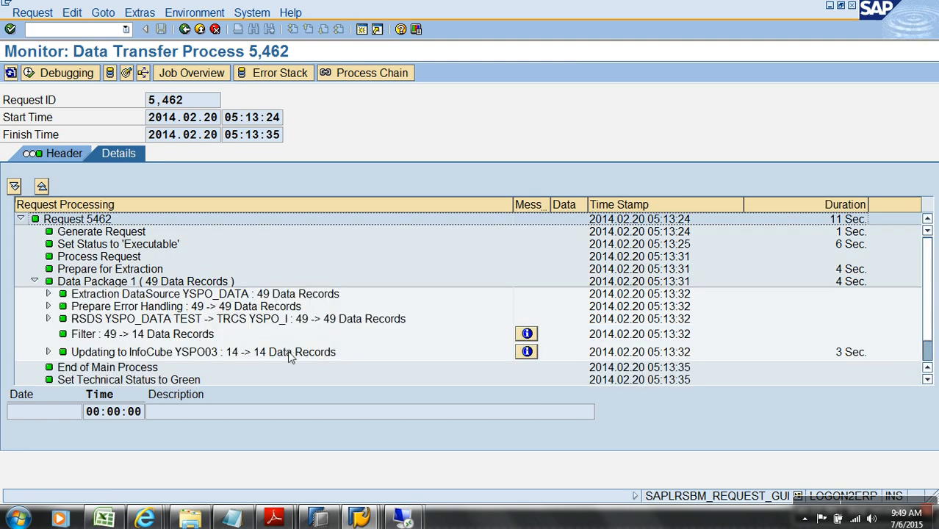
{"action": "left_click", "coordinate": [288, 354]}
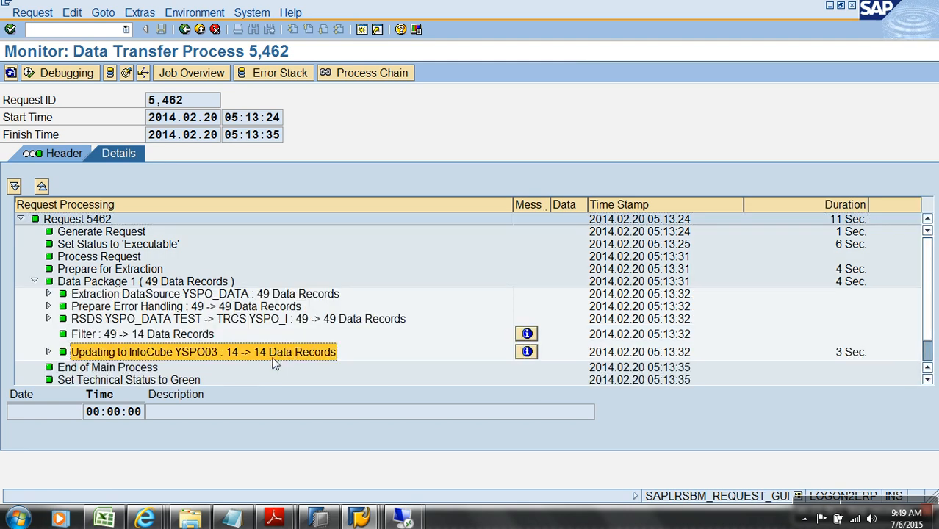
{"action": "left_click", "coordinate": [200, 28]}
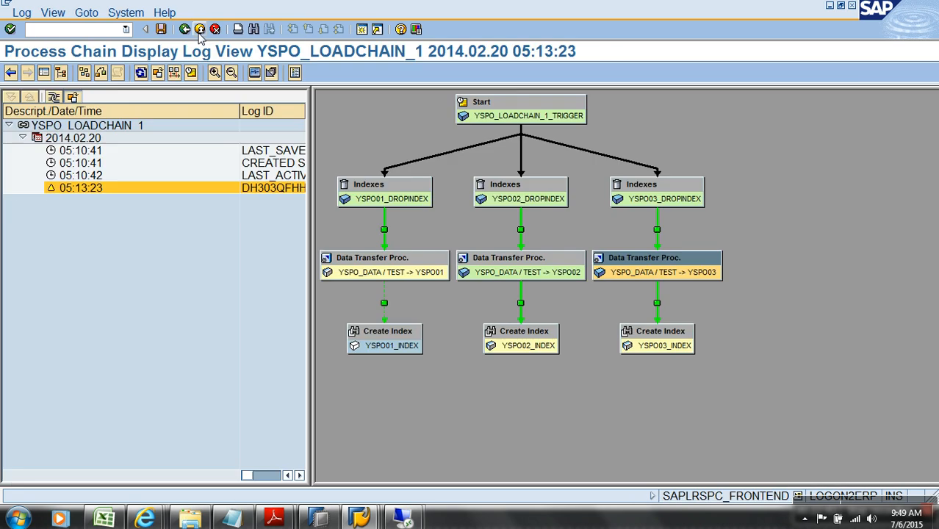
Refresh the log and check the YSPO03 load's transformation and filter steps (49 to 14 records)
{"action": "left_click", "coordinate": [142, 76]}
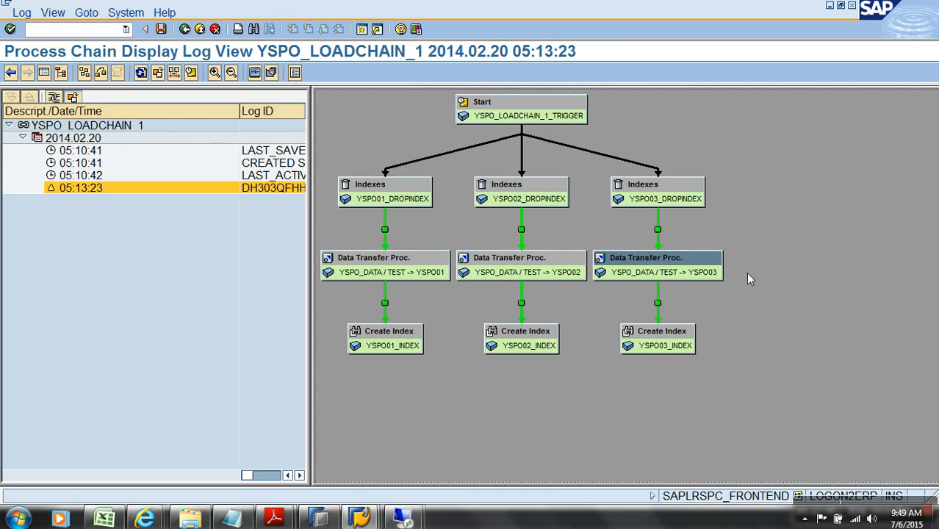
{"action": "right_click", "coordinate": [716, 274]}
{"action": "left_click", "coordinate": [746, 310]}
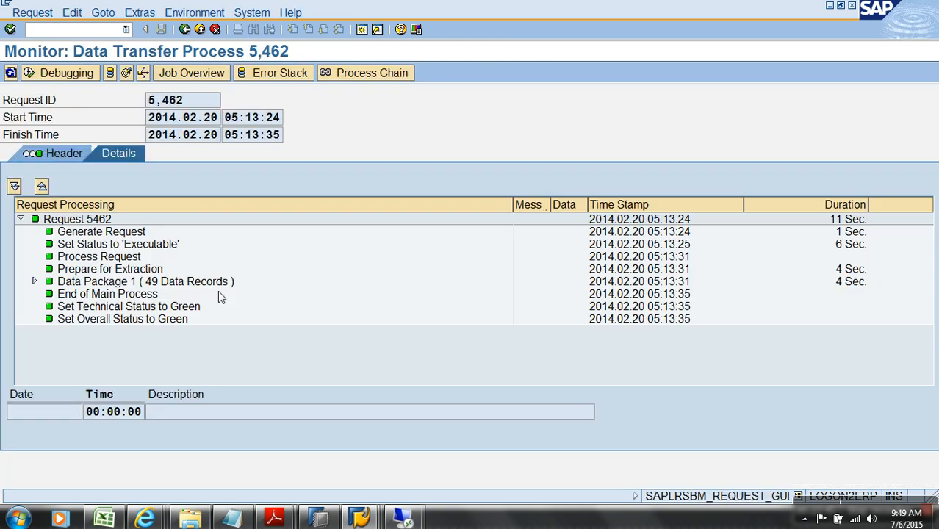
{"action": "left_click", "coordinate": [33, 282]}
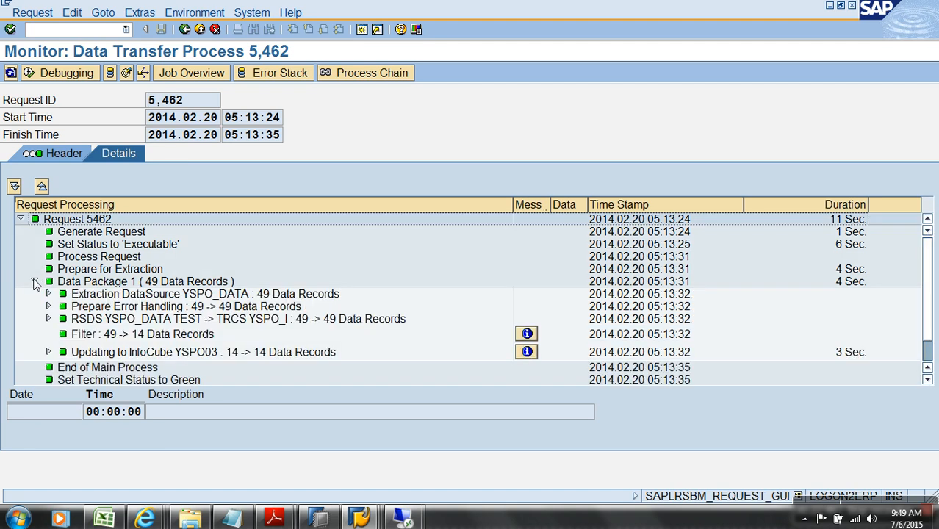
{"action": "left_click", "coordinate": [342, 322]}
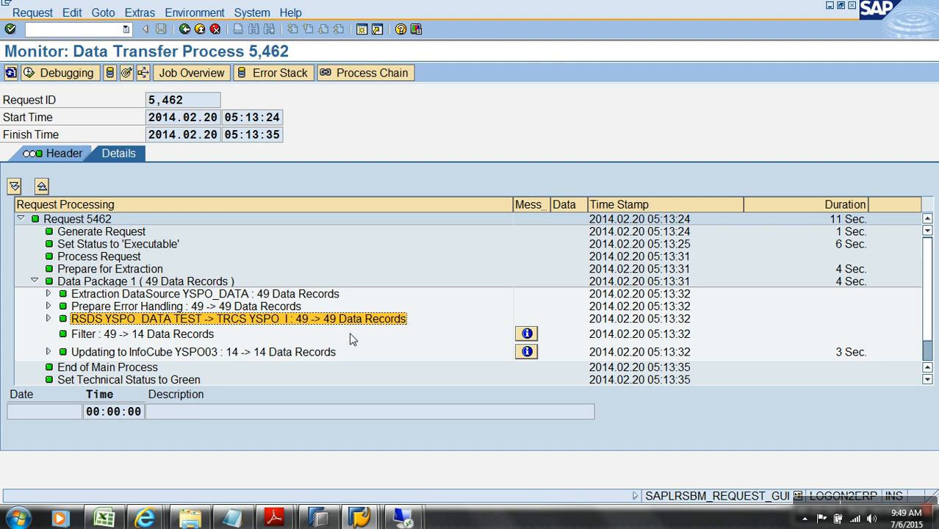
{"action": "left_click", "coordinate": [122, 337]}
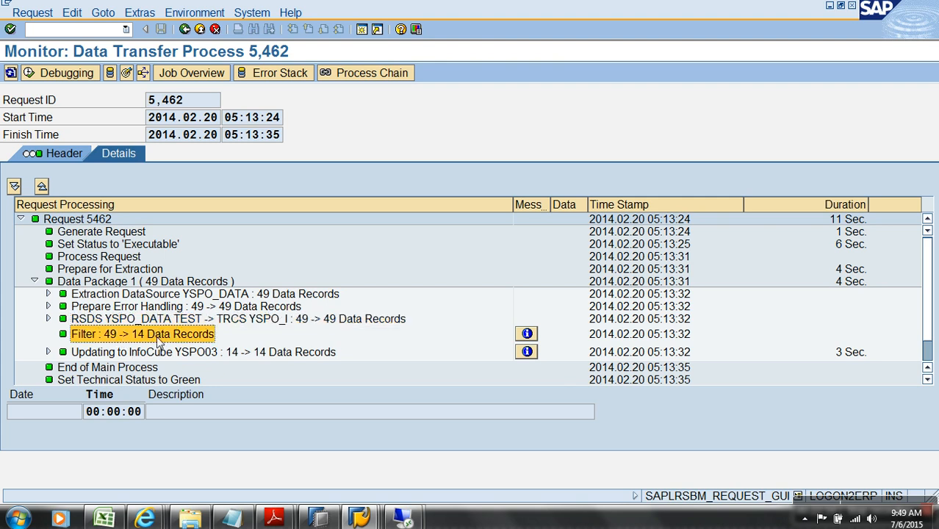
{"action": "left_click", "coordinate": [184, 29]}
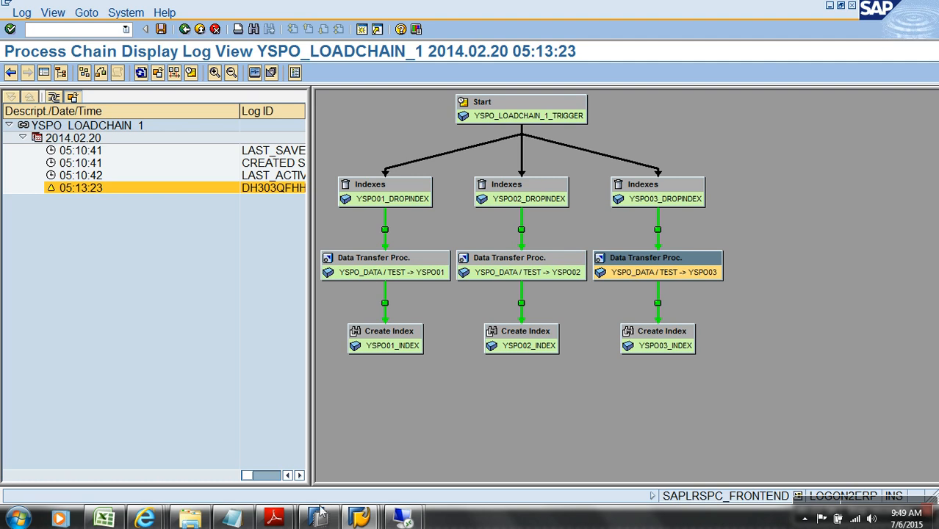
Open the Data Warehousing Workbench with RSA1 and expand Demo SPO's transformation and semantic partitions in favorites
{"action": "mouse_move", "coordinate": [360, 519]}
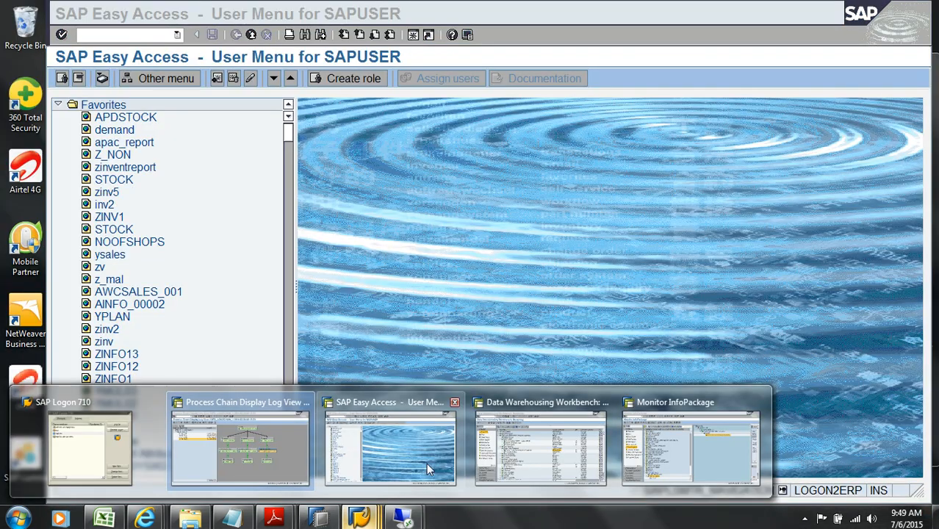
{"action": "left_click", "coordinate": [426, 463]}
{"action": "type", "text": "RSA1"}
{"action": "key", "text": "Return"}
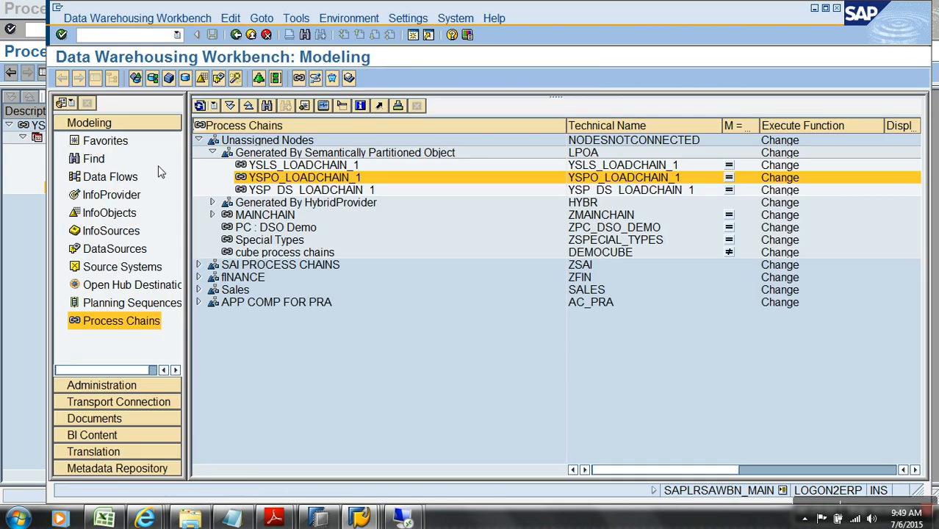
{"action": "left_click", "coordinate": [130, 144]}
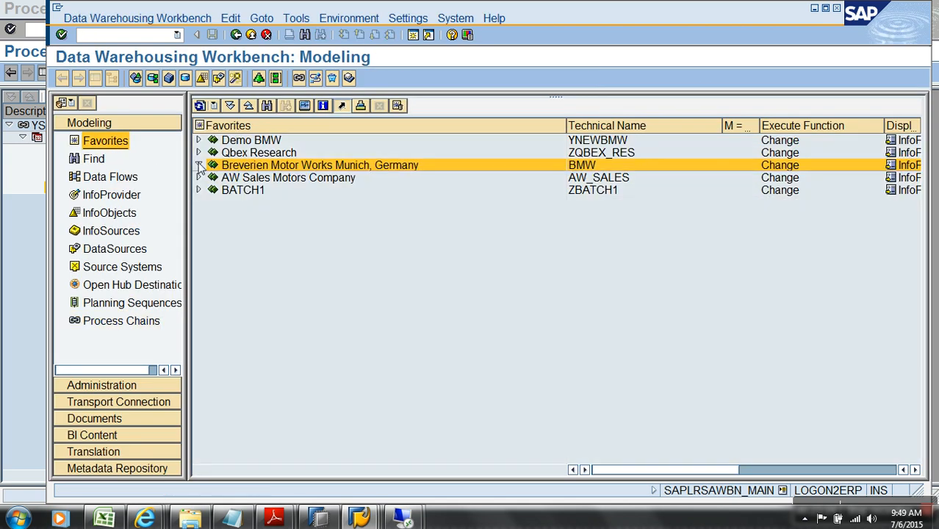
{"action": "left_click", "coordinate": [199, 165]}
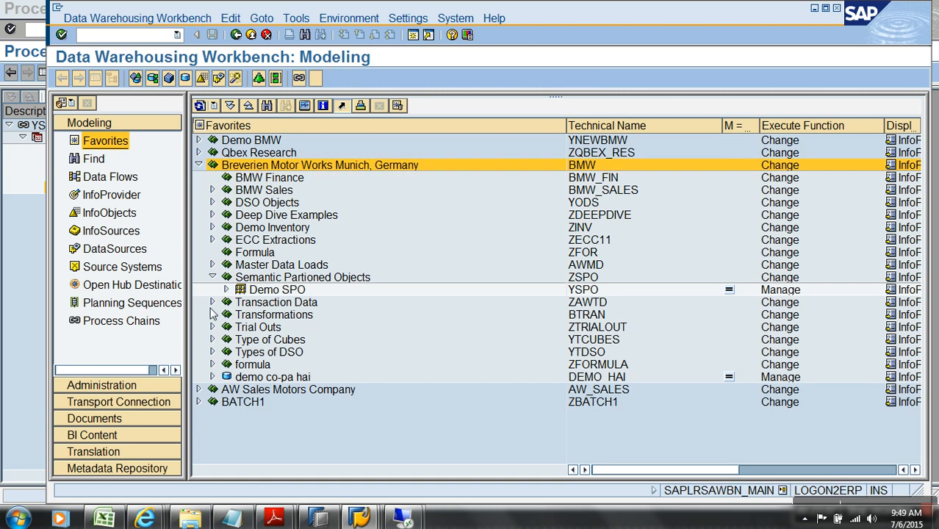
{"action": "left_click", "coordinate": [225, 290]}
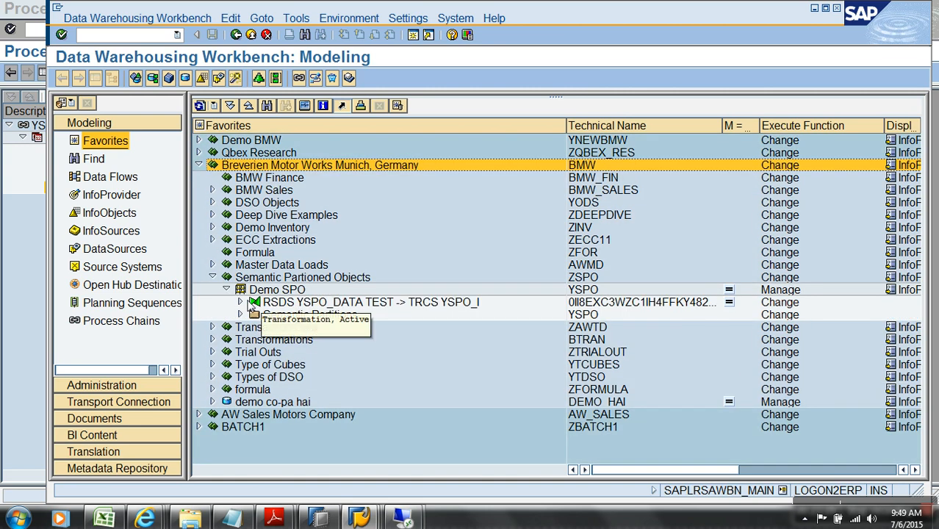
{"action": "left_click", "coordinate": [240, 302]}
{"action": "left_click", "coordinate": [241, 327]}
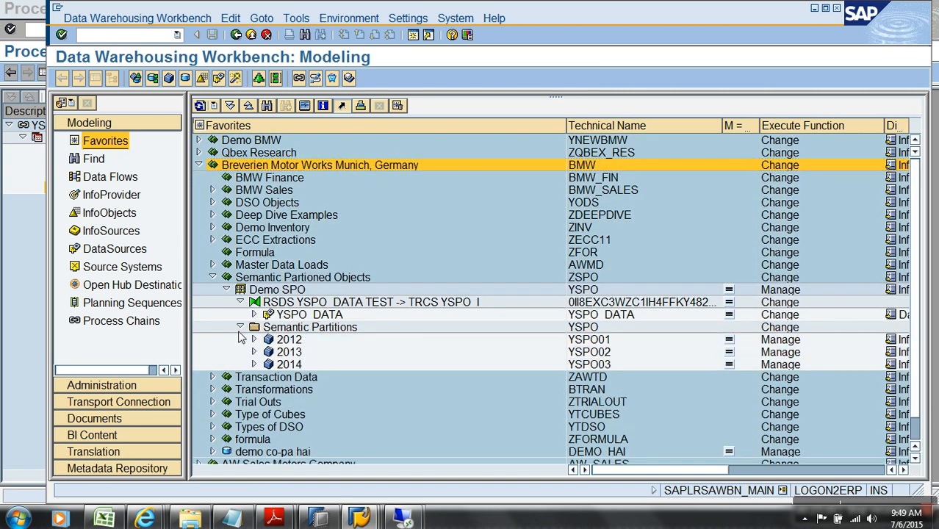
Display all characteristics of the 2012 partition YSPO01 and check its 0CALYEAR values
{"action": "right_click", "coordinate": [300, 344]}
{"action": "left_click", "coordinate": [342, 237]}
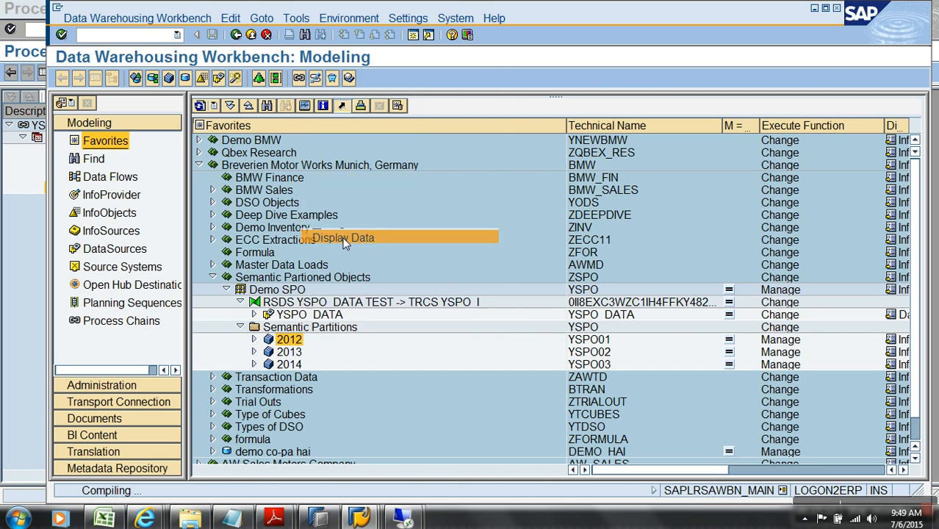
{"action": "left_click", "coordinate": [135, 78]}
{"action": "left_click", "coordinate": [373, 78]}
{"action": "left_click", "coordinate": [63, 79]}
{"action": "left_click", "coordinate": [63, 78]}
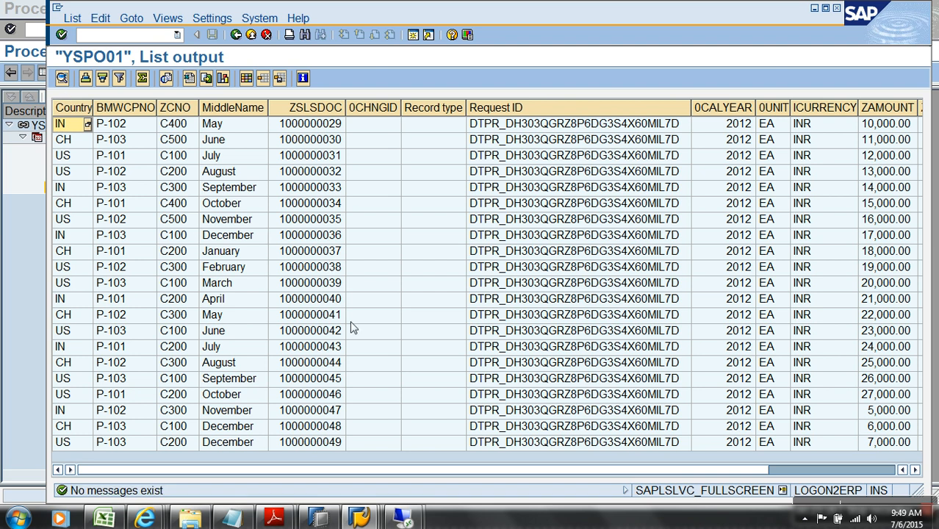
{"action": "left_click", "coordinate": [737, 114]}
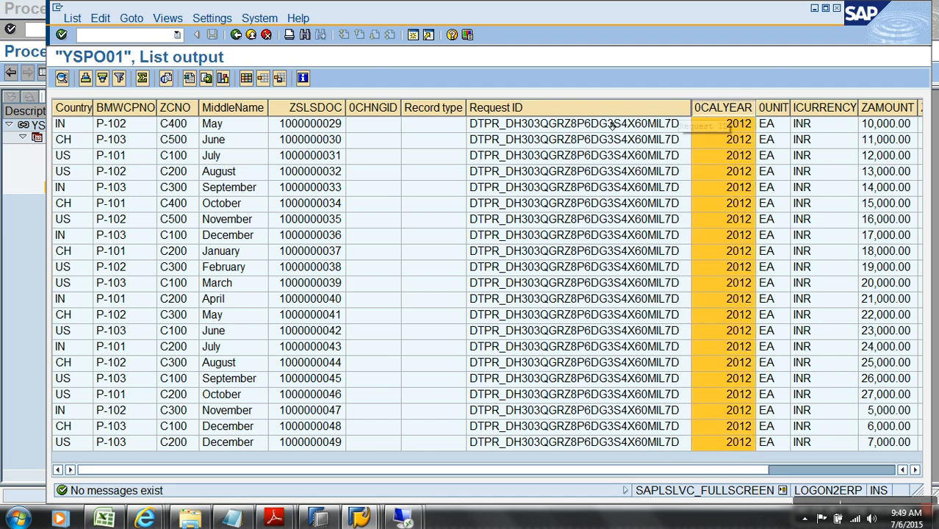
{"action": "left_click", "coordinate": [242, 34]}
{"action": "left_click", "coordinate": [250, 35]}
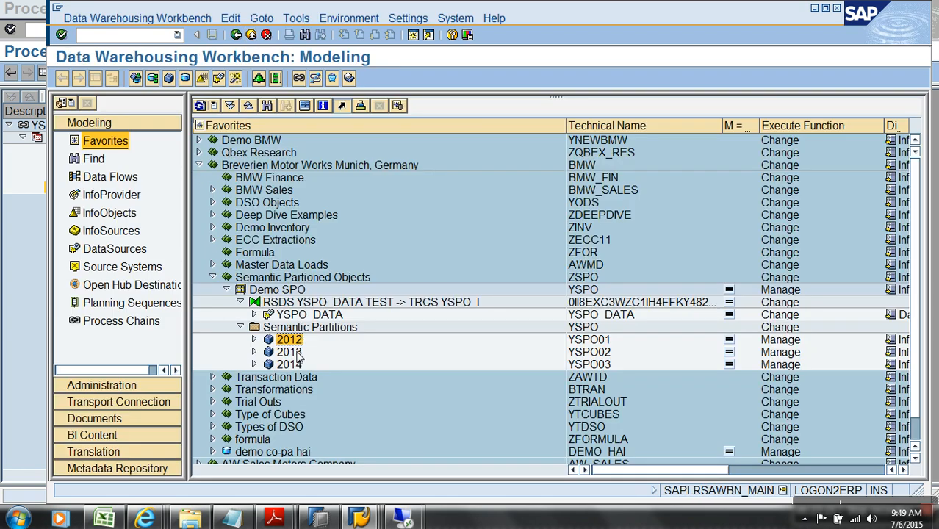
Display the 2013 partition YSPO02's 14 records, then return to the tree and deselect it
{"action": "right_click", "coordinate": [297, 357]}
{"action": "left_click", "coordinate": [359, 248]}
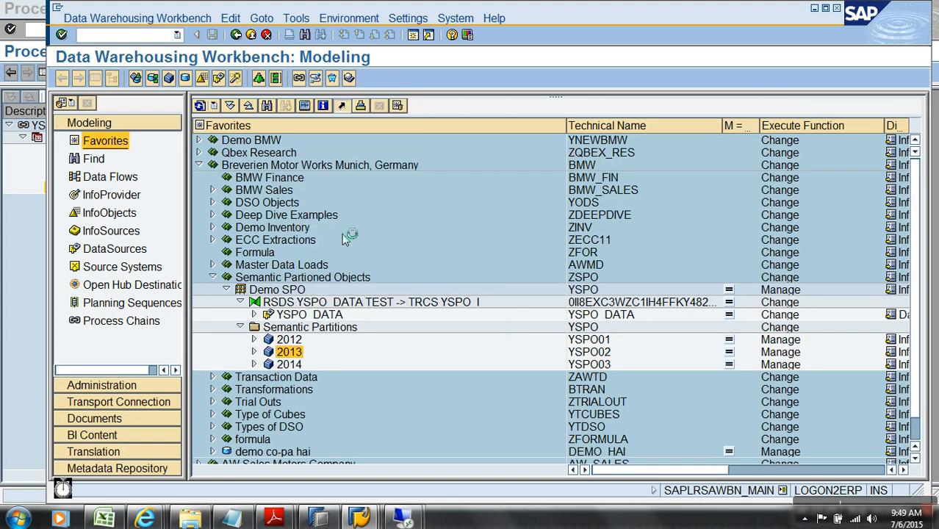
{"action": "left_click", "coordinate": [151, 85]}
{"action": "left_click", "coordinate": [395, 79]}
{"action": "left_click", "coordinate": [61, 78]}
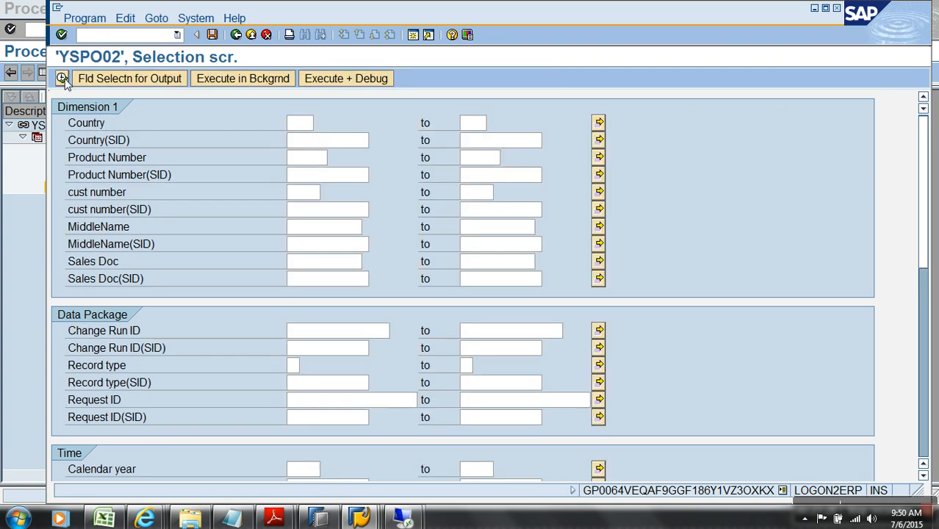
{"action": "left_click", "coordinate": [61, 78]}
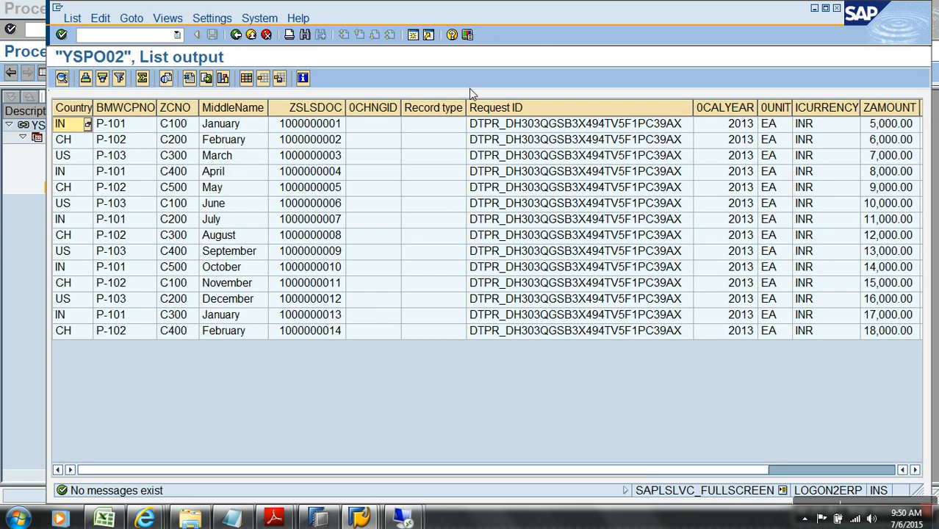
{"action": "left_click", "coordinate": [251, 34]}
{"action": "left_click", "coordinate": [251, 35]}
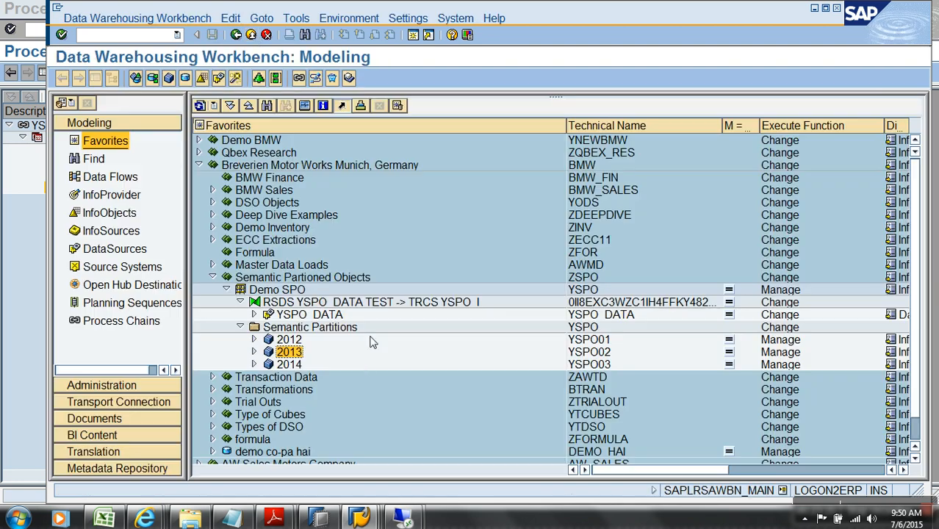
{"action": "left_click", "coordinate": [541, 367]}
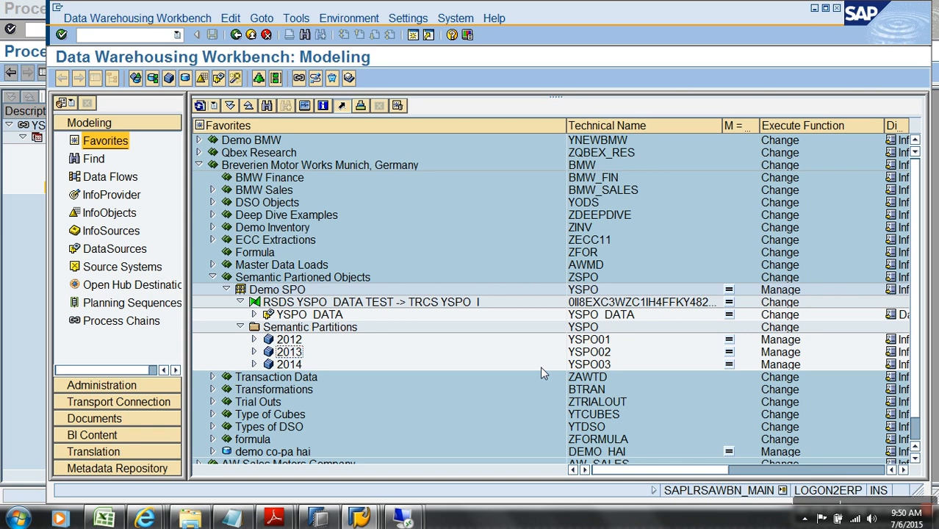
Create InfoCube ZSPOT under Semantic Partioned Objects from template YSPO01 and activate it
{"action": "right_click", "coordinate": [273, 282]}
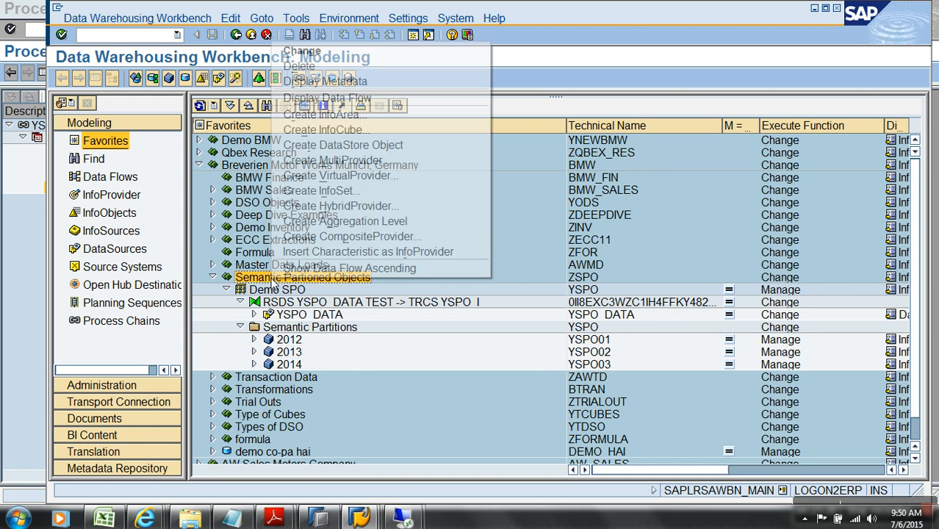
{"action": "left_click", "coordinate": [362, 130]}
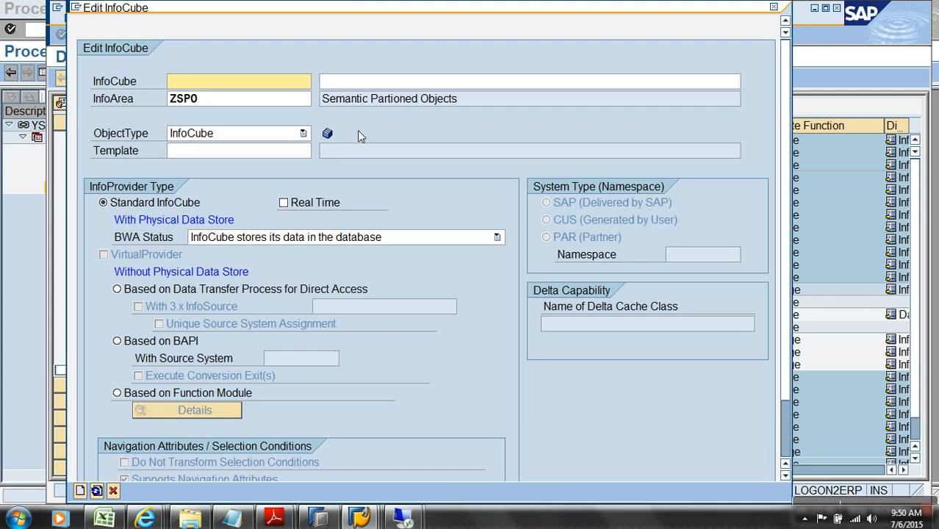
{"action": "type", "text": "ZSPOT"}
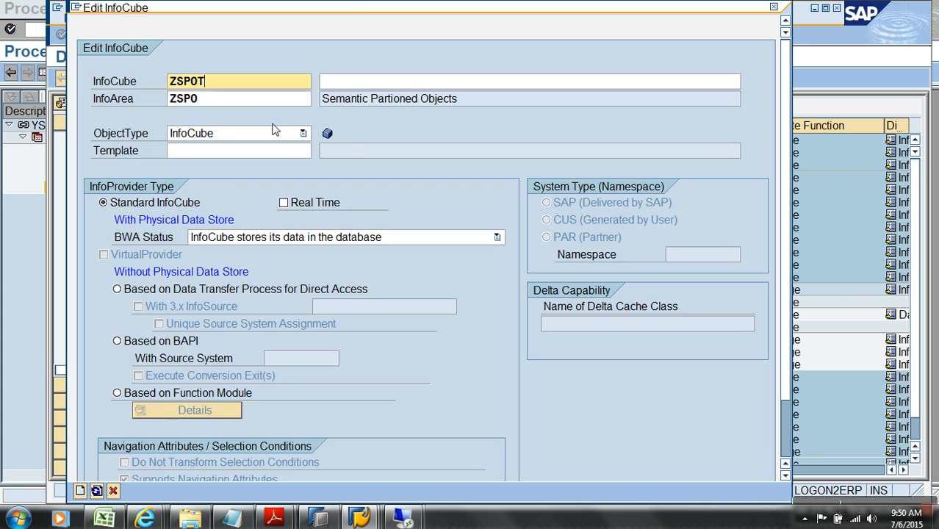
{"action": "key", "text": "Tab"}
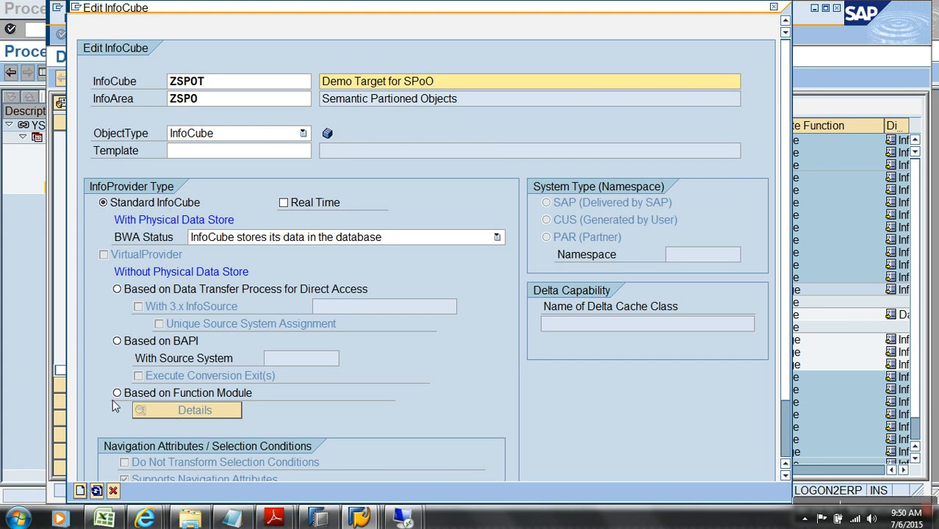
{"action": "left_click", "coordinate": [226, 153]}
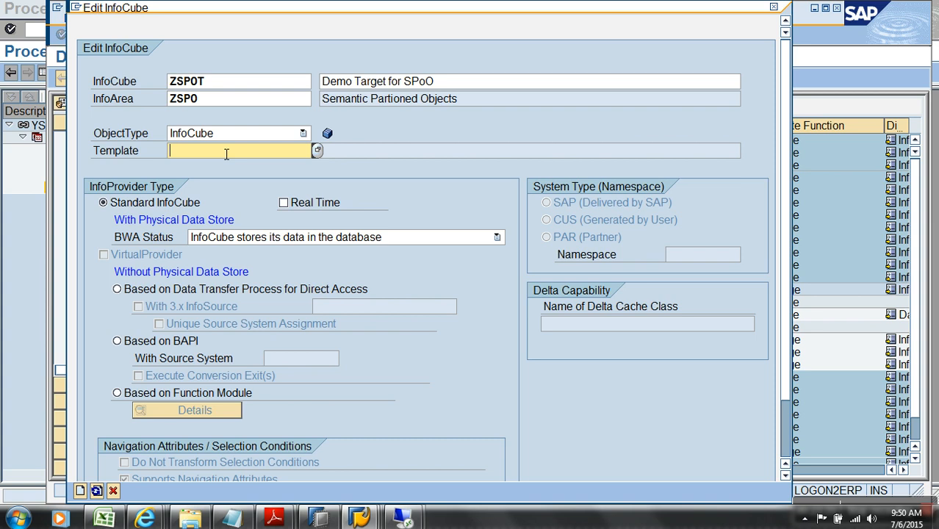
{"action": "key", "text": "Return"}
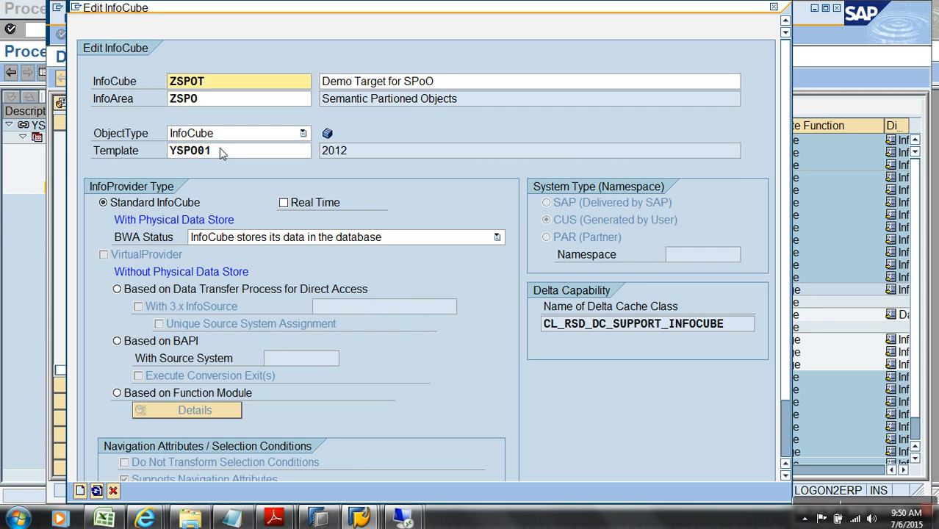
{"action": "left_click", "coordinate": [80, 491]}
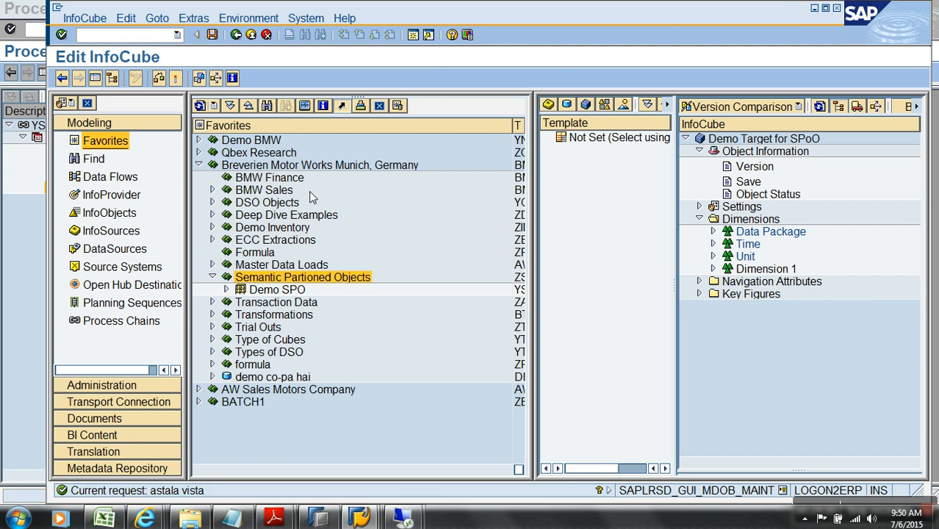
{"action": "left_click", "coordinate": [175, 78]}
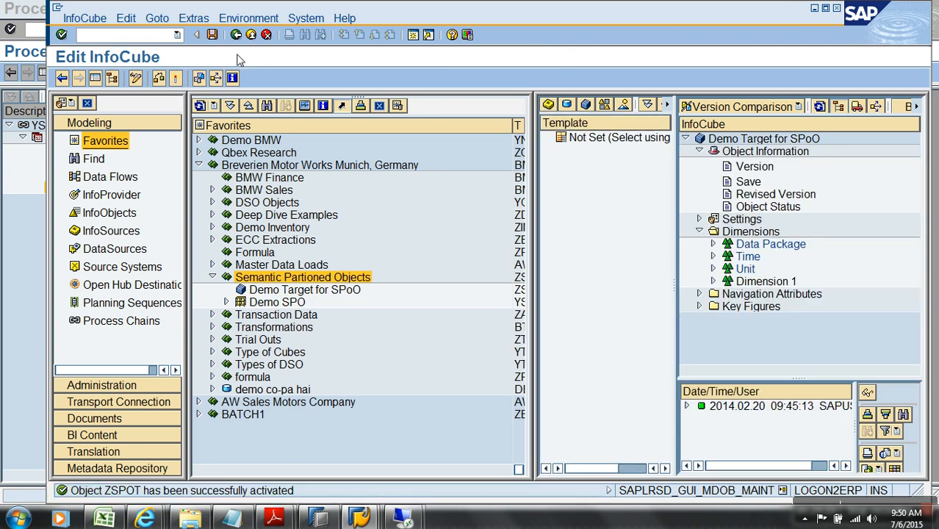
{"action": "left_click", "coordinate": [250, 34]}
Create and activate a transformation into ZSPOT with InfoSource YSPO_O as its source
{"action": "right_click", "coordinate": [324, 291]}
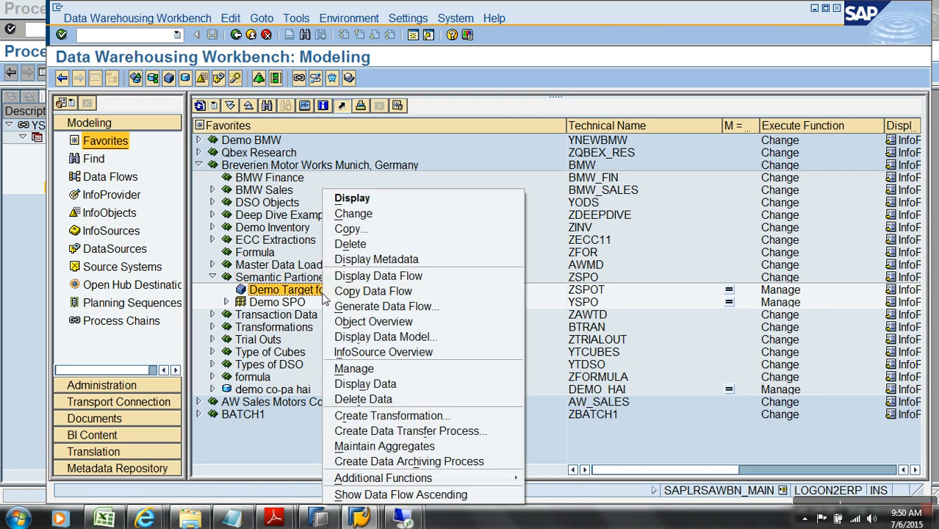
{"action": "left_click", "coordinate": [353, 414]}
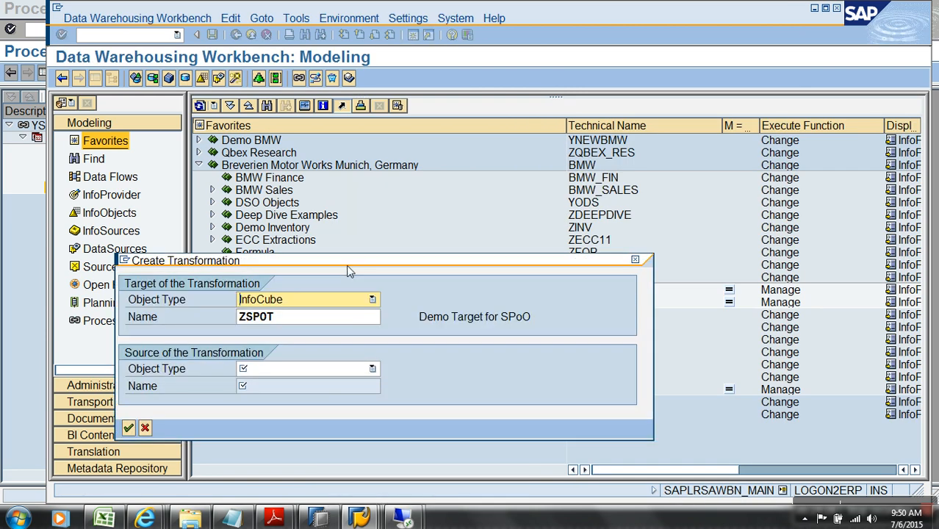
{"action": "left_click", "coordinate": [338, 306]}
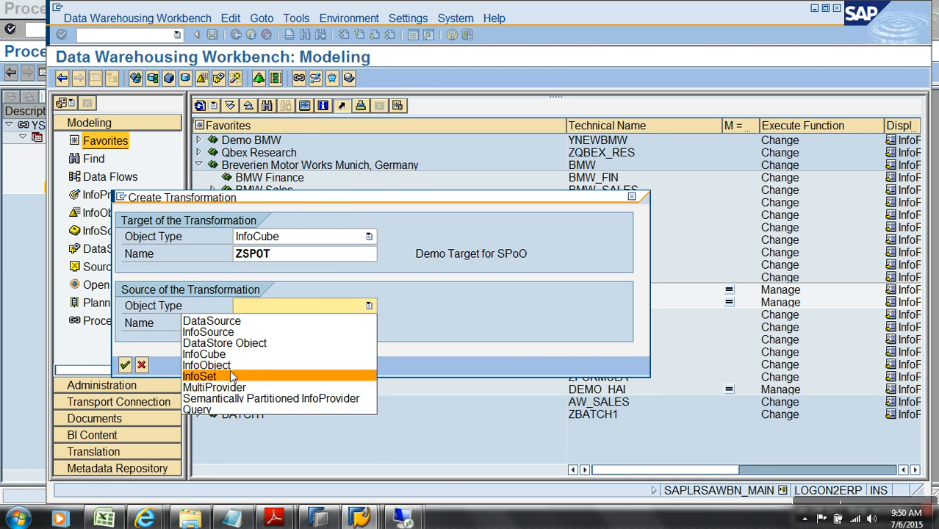
{"action": "left_click", "coordinate": [213, 332]}
{"action": "left_click", "coordinate": [269, 330]}
{"action": "type", "text": "yspo*"}
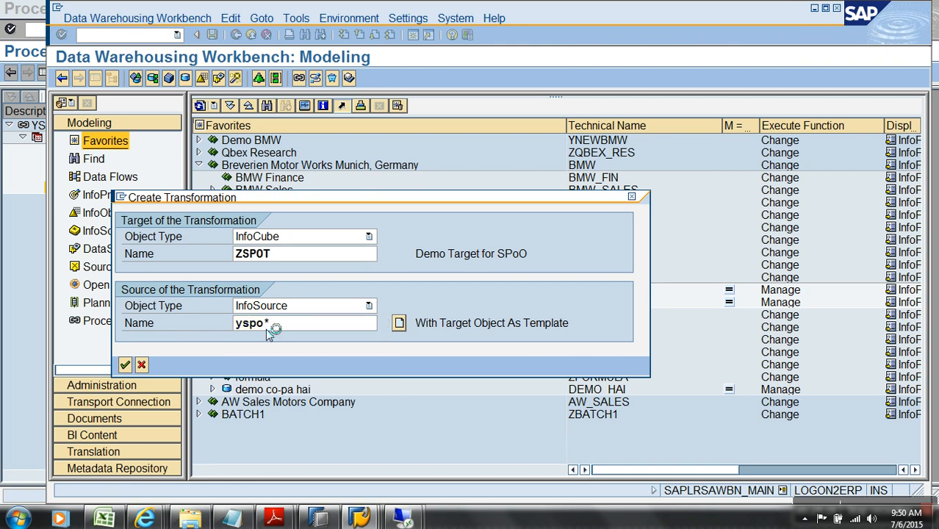
{"action": "key", "text": "Return"}
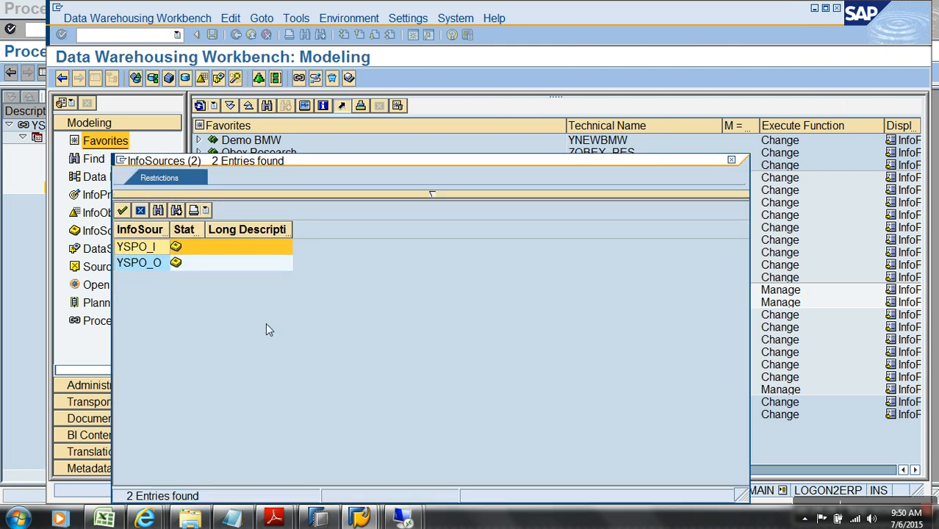
{"action": "double_click", "coordinate": [148, 266]}
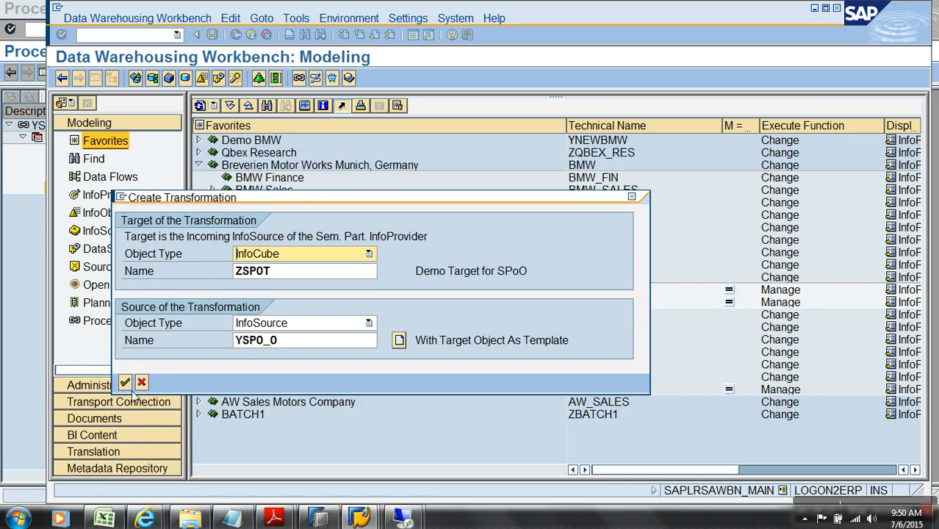
{"action": "left_click", "coordinate": [125, 382]}
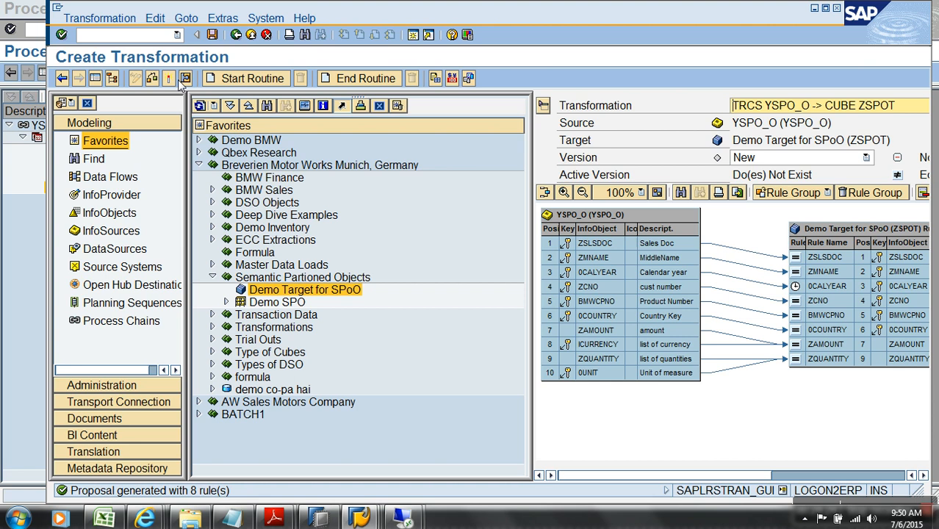
{"action": "left_click", "coordinate": [168, 78]}
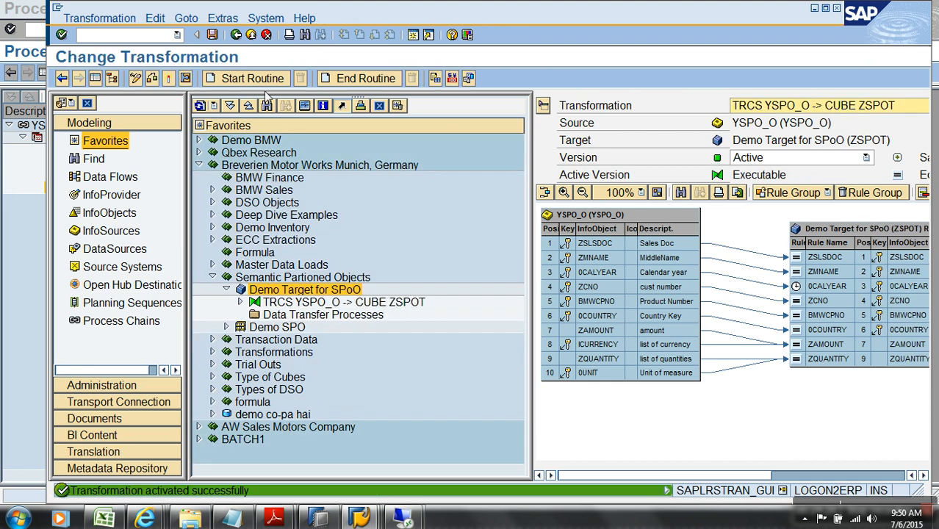
{"action": "left_click", "coordinate": [250, 36]}
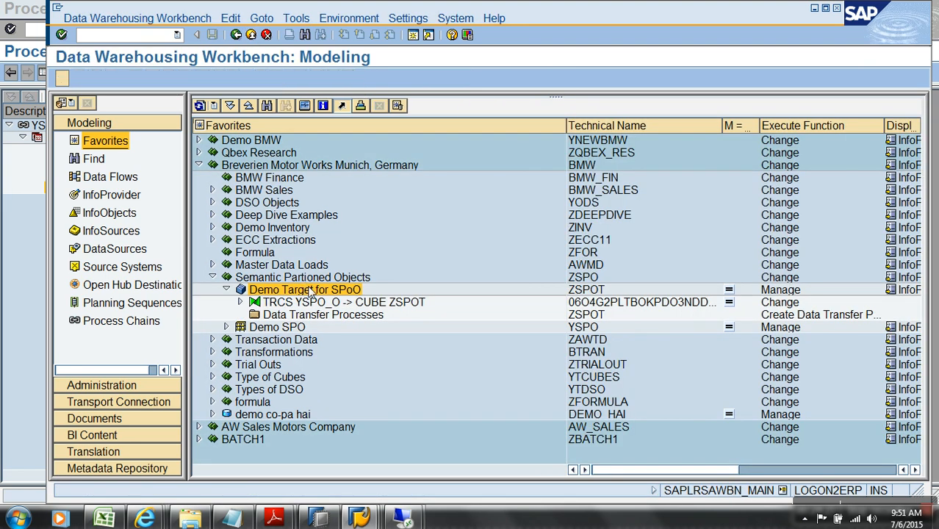
View the downward data flow from Demo Target for SPoO, then close it
{"action": "right_click", "coordinate": [311, 292]}
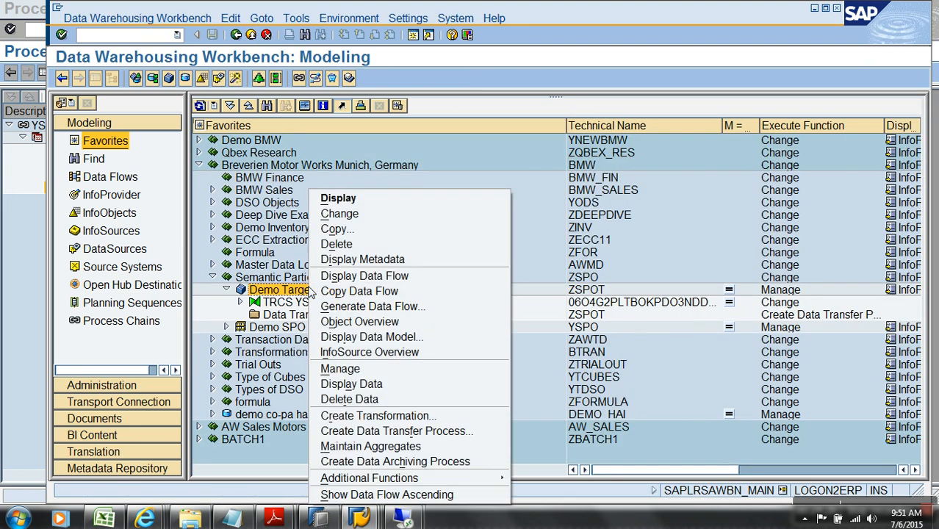
{"action": "left_click", "coordinate": [400, 276]}
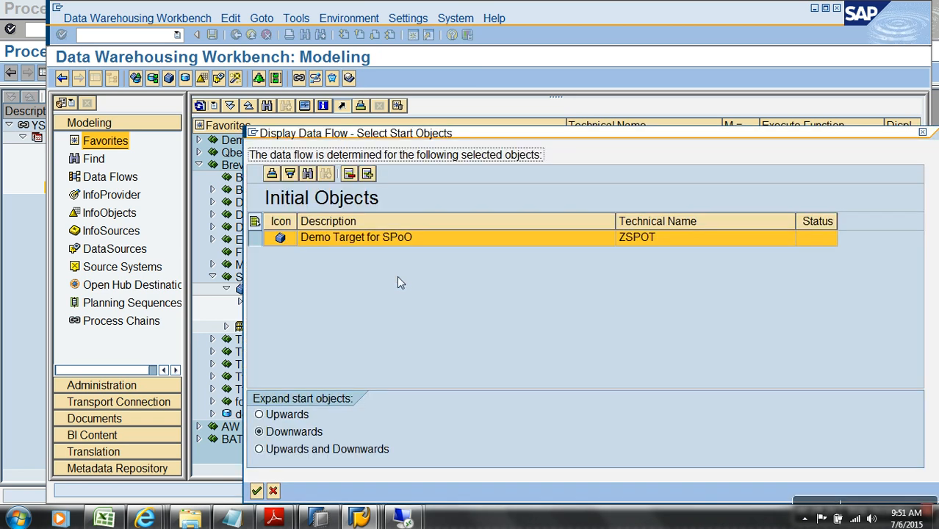
{"action": "key", "text": "Return"}
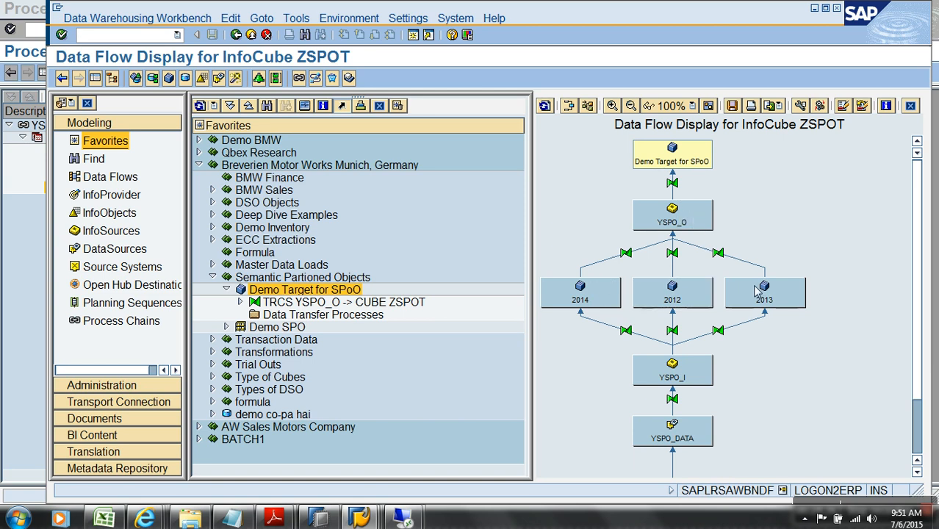
{"action": "left_click", "coordinate": [251, 36]}
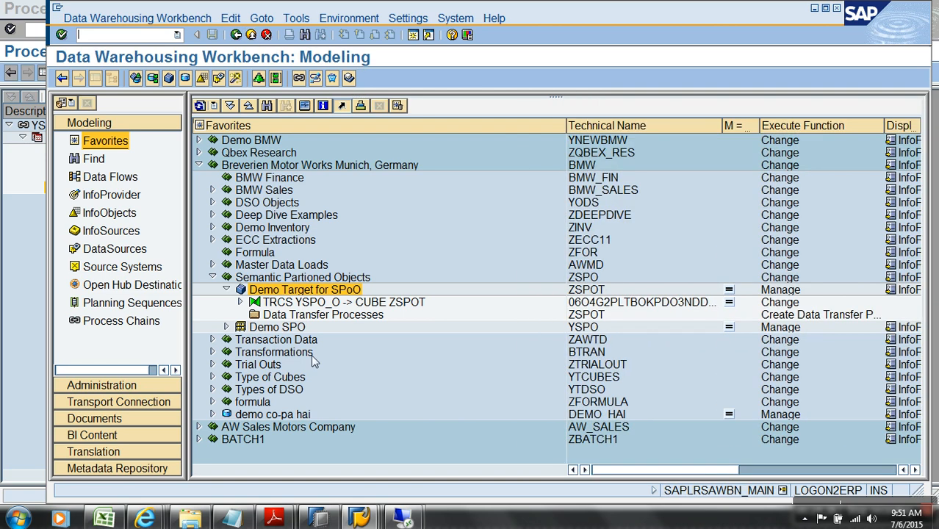
Create DTP YSPO01 -> ZSPOT sourcing the 2012 partition
{"action": "right_click", "coordinate": [327, 317]}
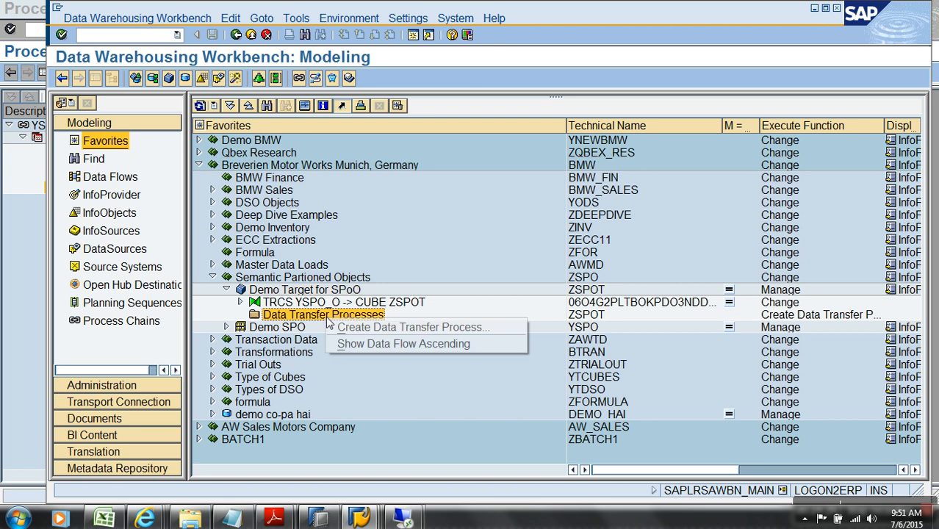
{"action": "left_click", "coordinate": [393, 331]}
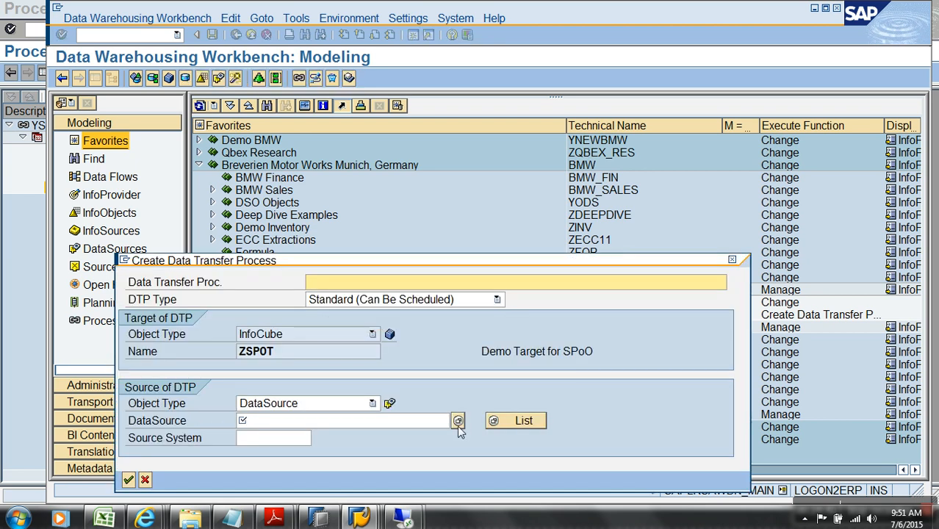
{"action": "left_click", "coordinate": [458, 420]}
{"action": "double_click", "coordinate": [289, 196]}
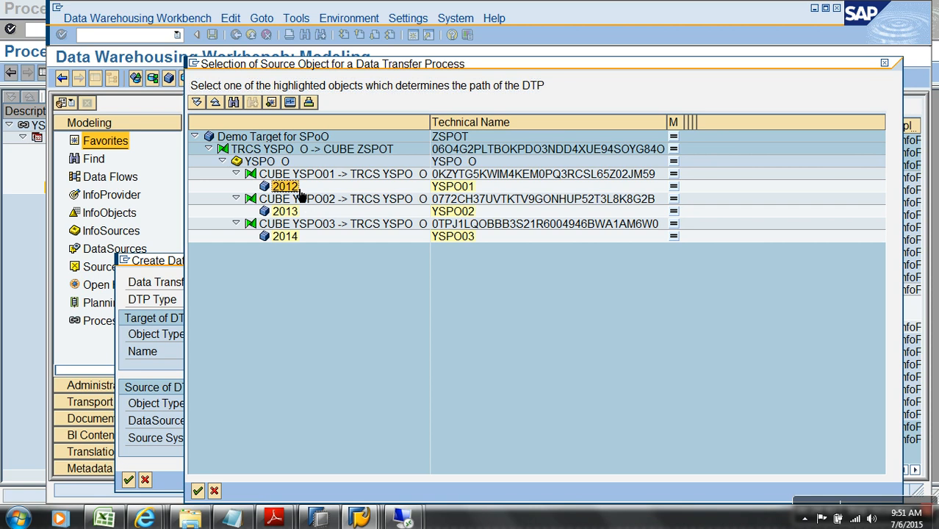
{"action": "left_click", "coordinate": [129, 463]}
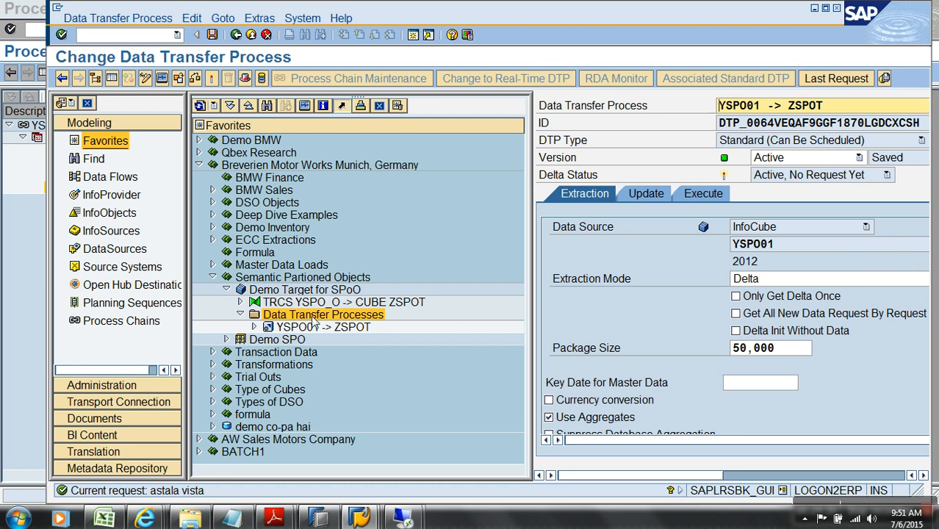
Create and activate DTP YSPO02 -> ZSPOT sourcing the 2013 partition
{"action": "right_click", "coordinate": [319, 316]}
{"action": "left_click", "coordinate": [363, 320]}
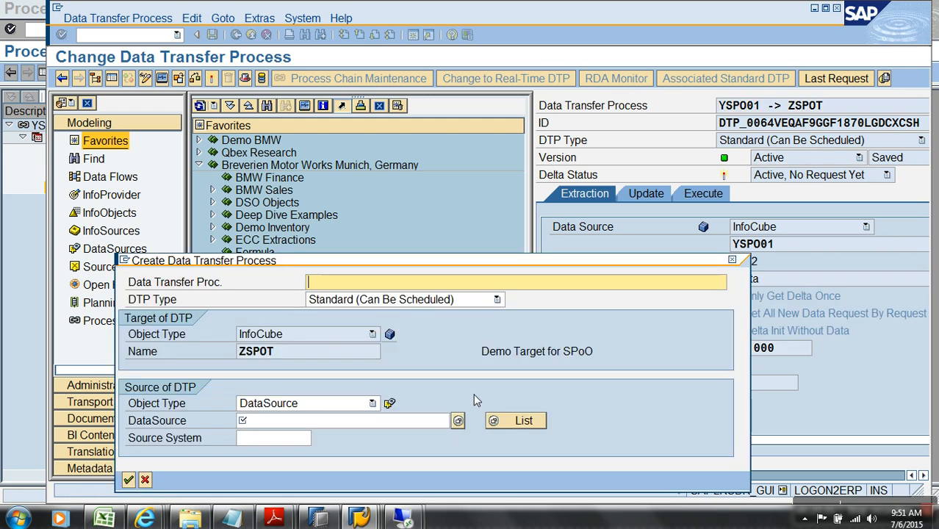
{"action": "left_click", "coordinate": [457, 420]}
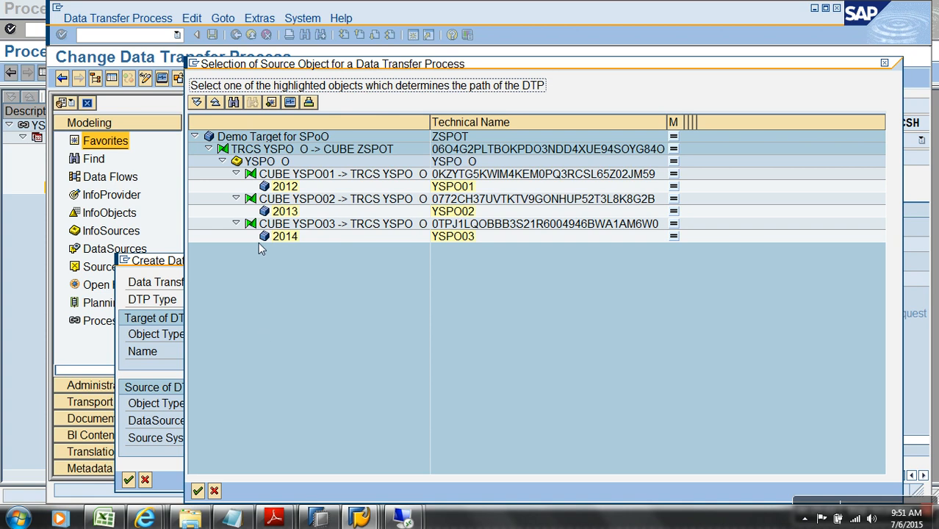
{"action": "double_click", "coordinate": [283, 212]}
{"action": "left_click", "coordinate": [129, 462]}
{"action": "left_click", "coordinate": [211, 78]}
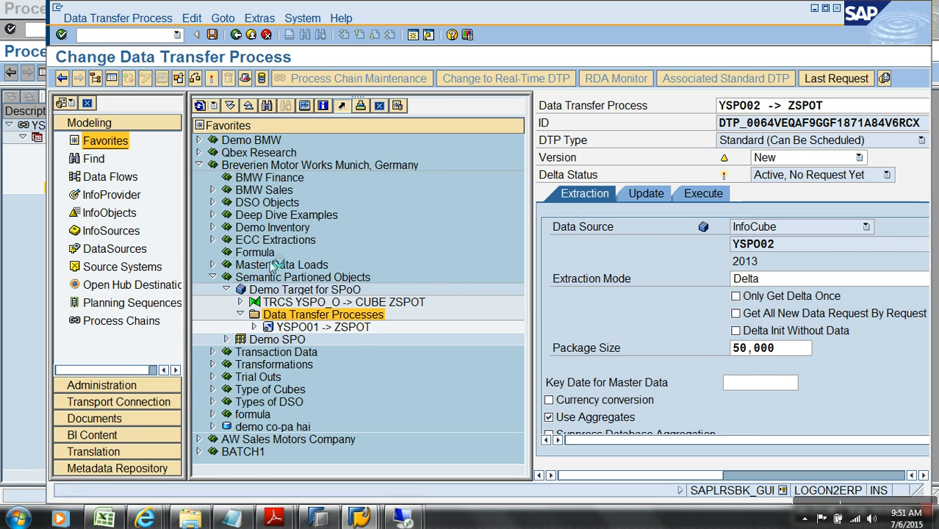
Create and activate DTP YSPO03 -> ZSPOT sourcing the 2014 partition, hiding the navigator
{"action": "right_click", "coordinate": [294, 316]}
{"action": "left_click", "coordinate": [337, 319]}
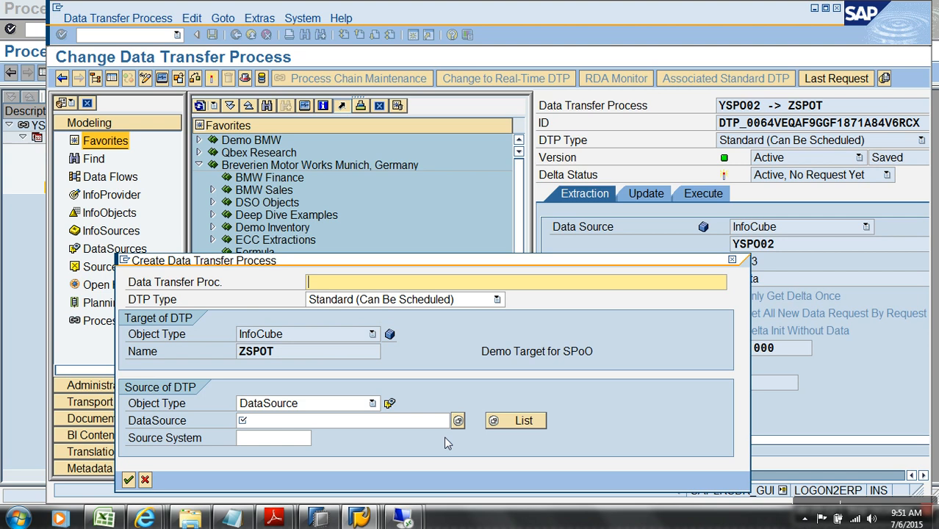
{"action": "left_click", "coordinate": [458, 420]}
{"action": "double_click", "coordinate": [268, 238]}
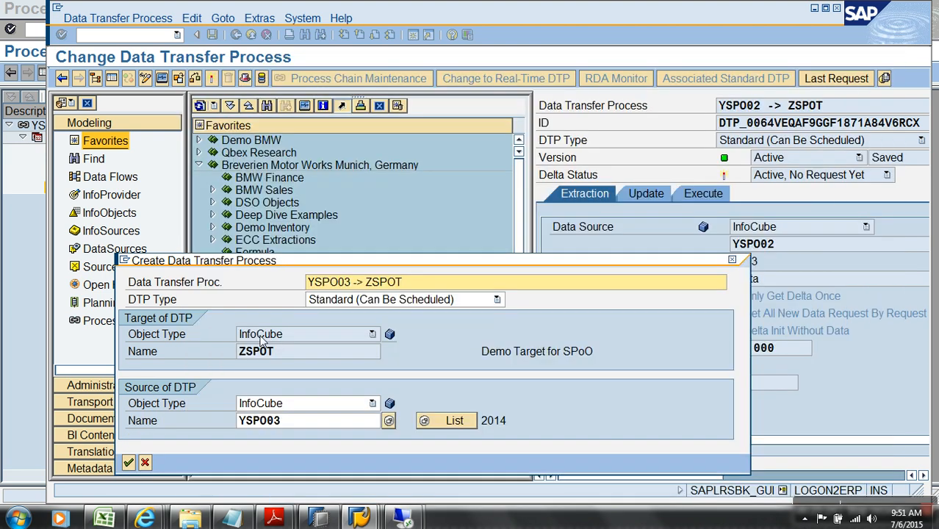
{"action": "left_click", "coordinate": [128, 463]}
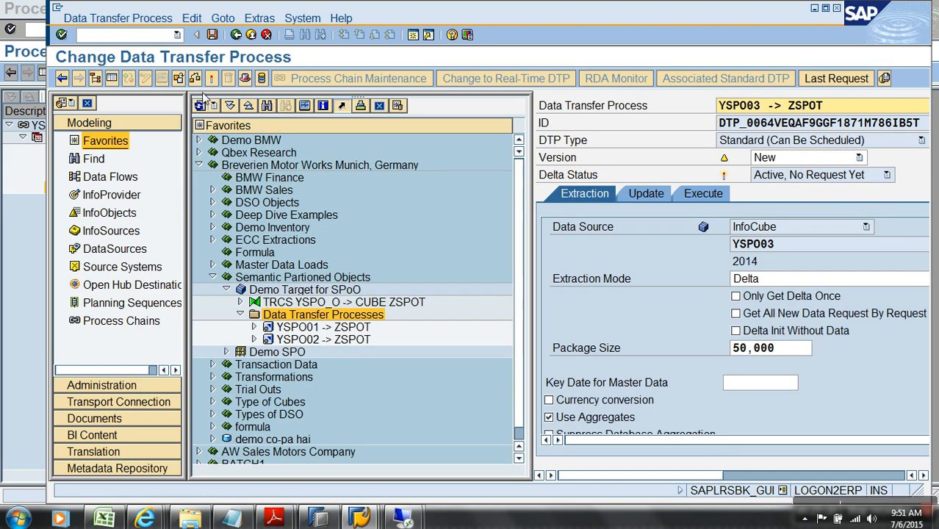
{"action": "left_click", "coordinate": [211, 78]}
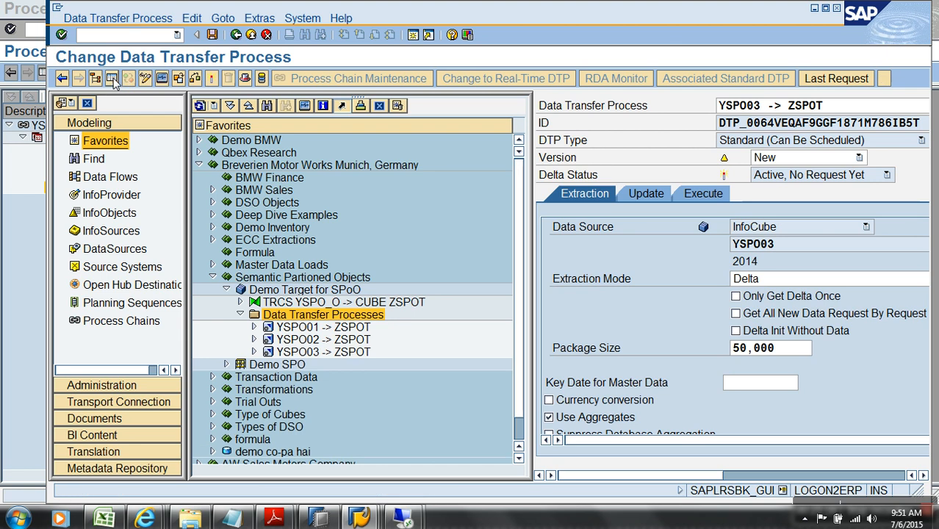
{"action": "left_click", "coordinate": [111, 79]}
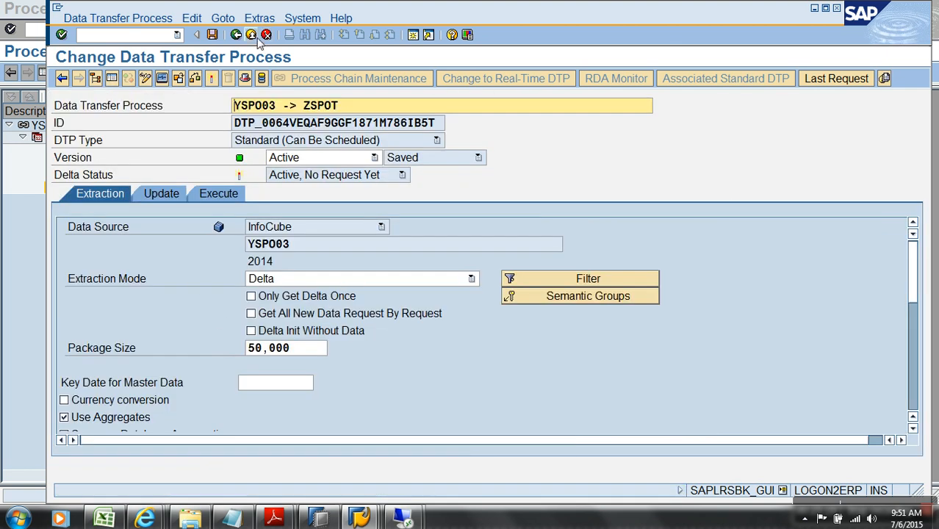
Execute DTPs YSPO03, YSPO02 and YSPO01 into ZSPOT, declining the request monitor each time
{"action": "left_click", "coordinate": [221, 196]}
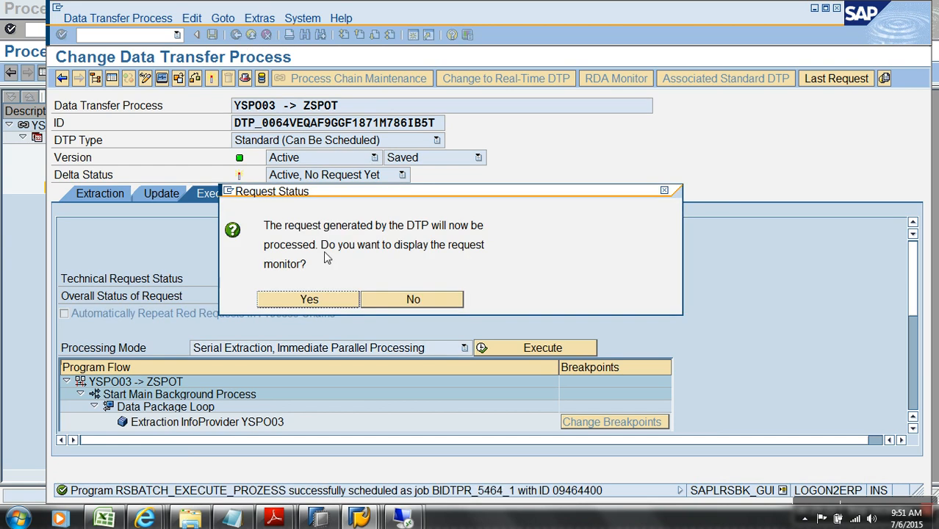
{"action": "left_click", "coordinate": [373, 304]}
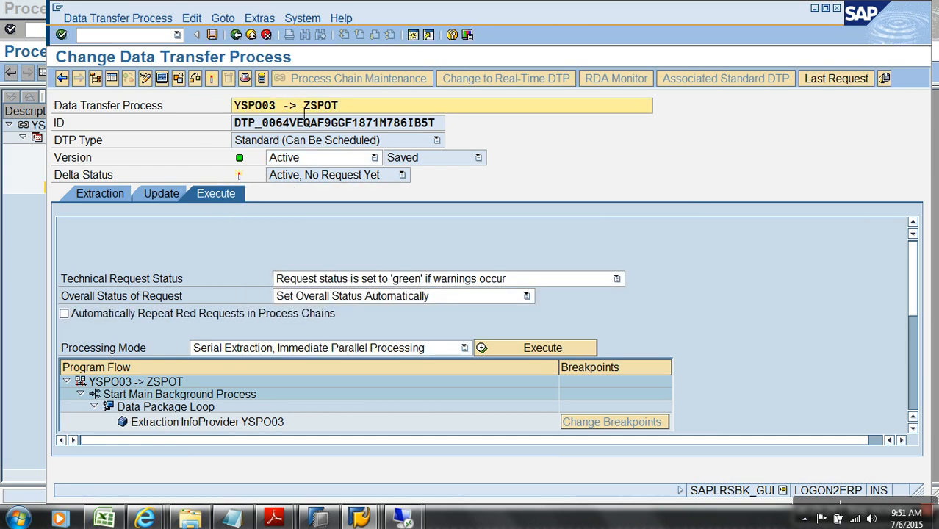
{"action": "left_click", "coordinate": [251, 35]}
{"action": "double_click", "coordinate": [320, 340]}
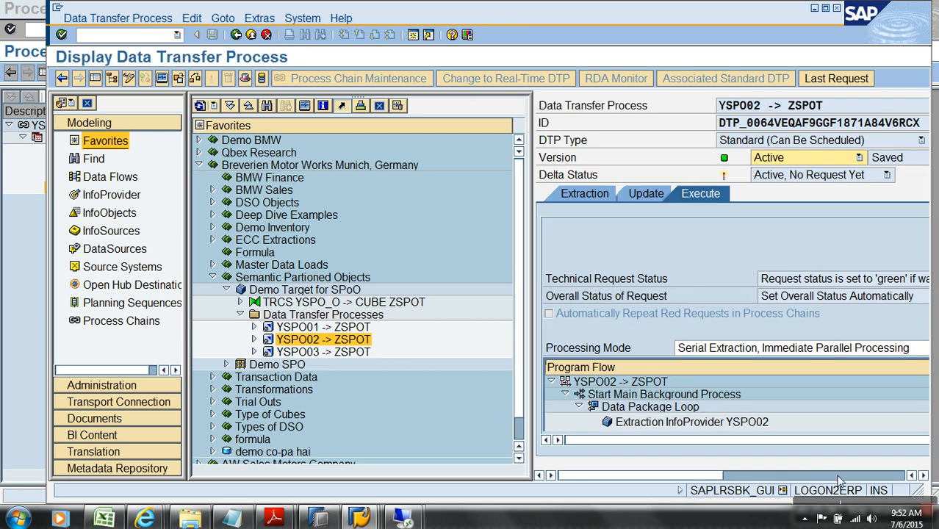
{"action": "left_click", "coordinate": [839, 476]}
{"action": "left_click", "coordinate": [627, 354]}
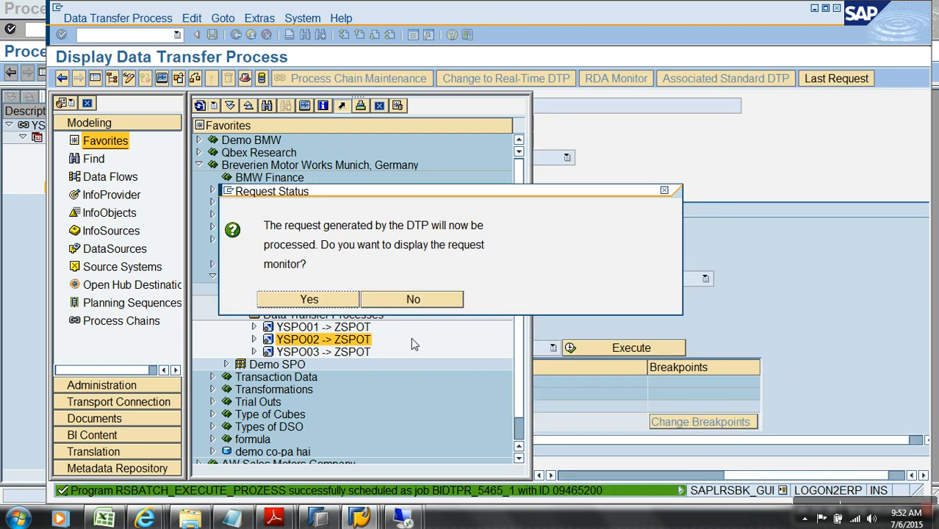
{"action": "left_click", "coordinate": [317, 296]}
{"action": "double_click", "coordinate": [323, 327]}
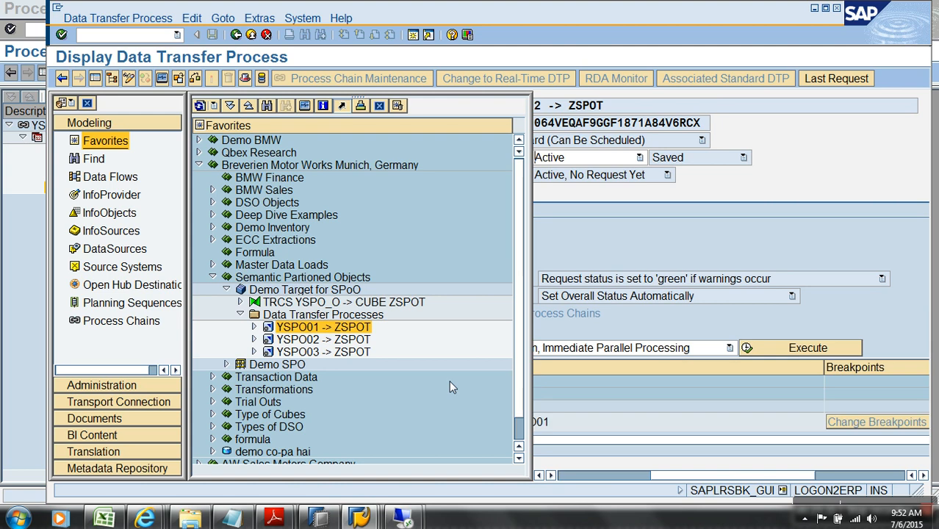
{"action": "left_click", "coordinate": [794, 351]}
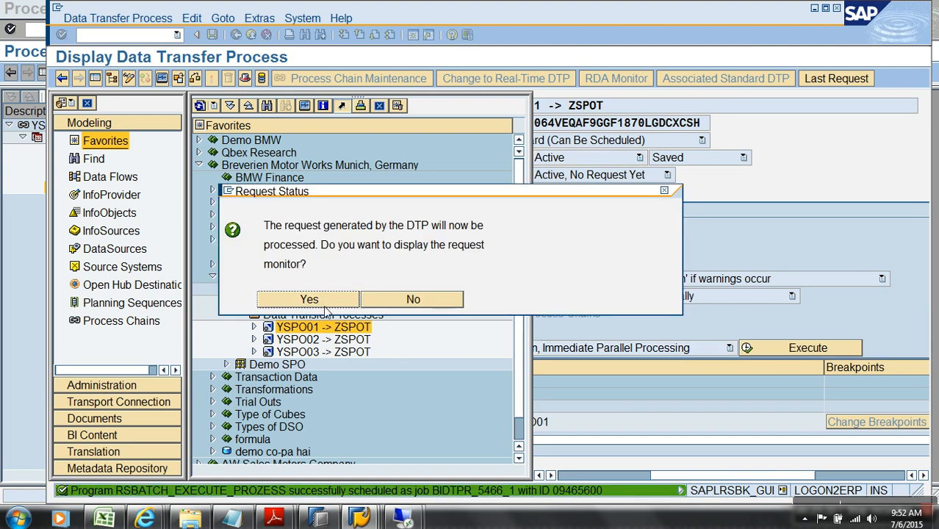
{"action": "left_click", "coordinate": [406, 299]}
Check ZSPOT's requests 5464–5466 in Manage, showing green with 14, 14 and 21 added records
{"action": "right_click", "coordinate": [304, 290]}
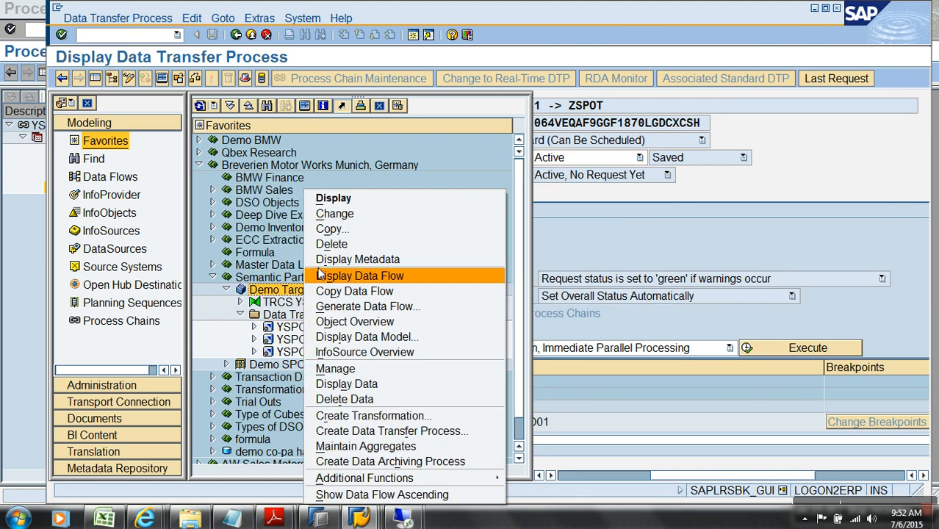
{"action": "left_click", "coordinate": [381, 369]}
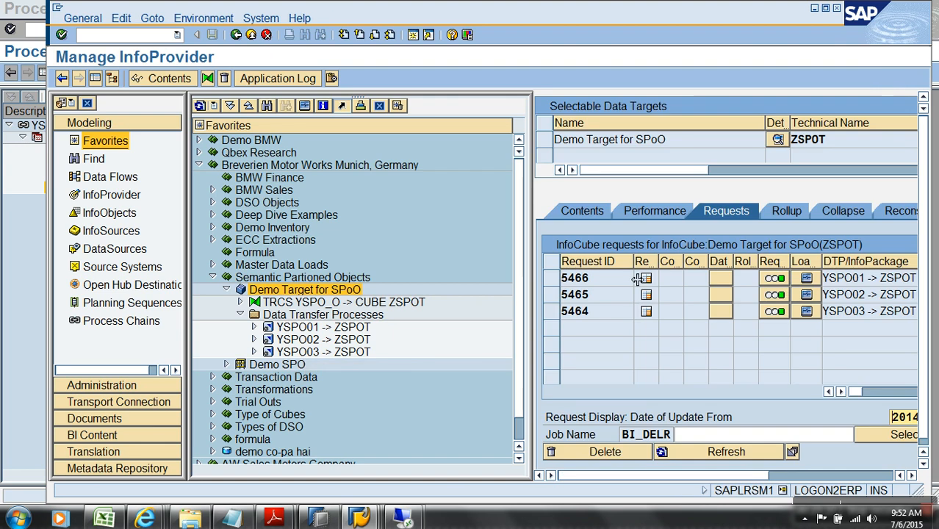
{"action": "left_click", "coordinate": [113, 78]}
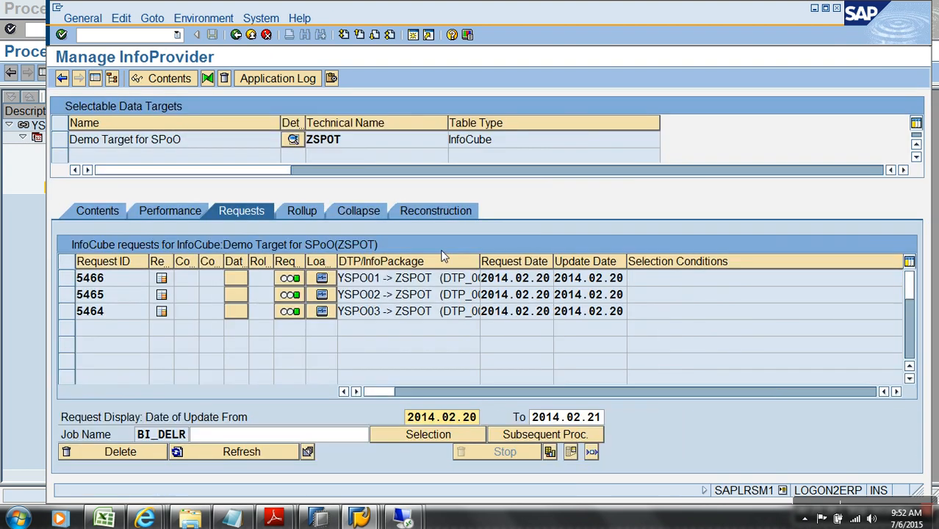
{"action": "left_click", "coordinate": [897, 393]}
{"action": "left_click", "coordinate": [896, 392]}
{"action": "left_click", "coordinate": [835, 281]}
{"action": "left_click", "coordinate": [845, 295]}
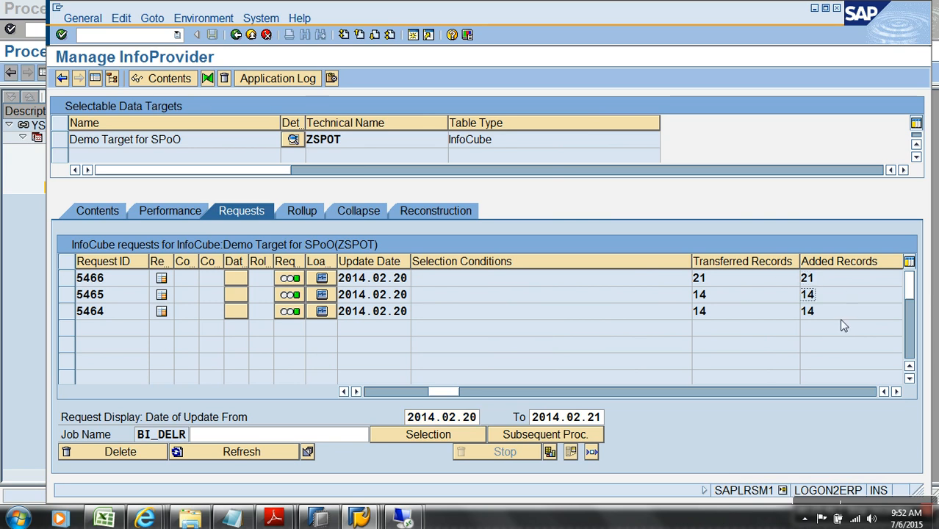
{"action": "left_click", "coordinate": [251, 35]}
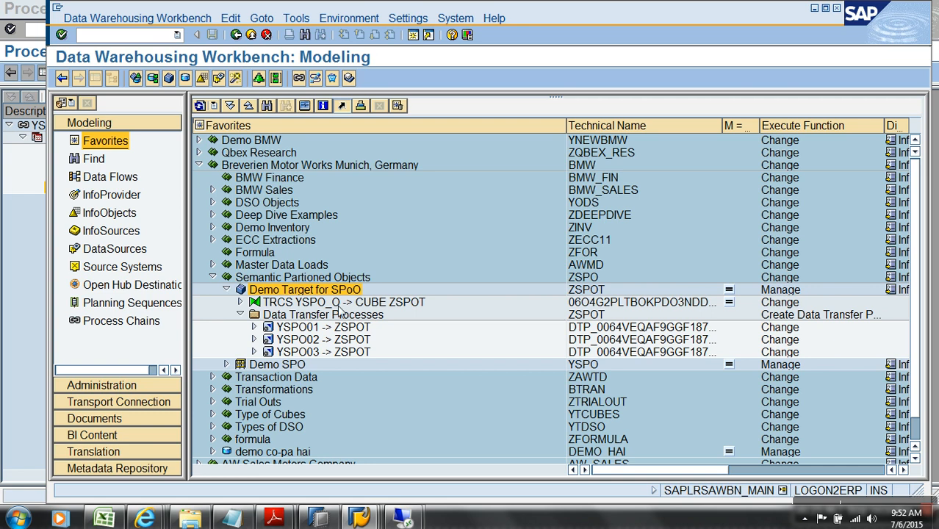
Create and activate a transformation into ZSPOT from Semantically Partitioned InfoProvider YSPO
{"action": "right_click", "coordinate": [344, 291]}
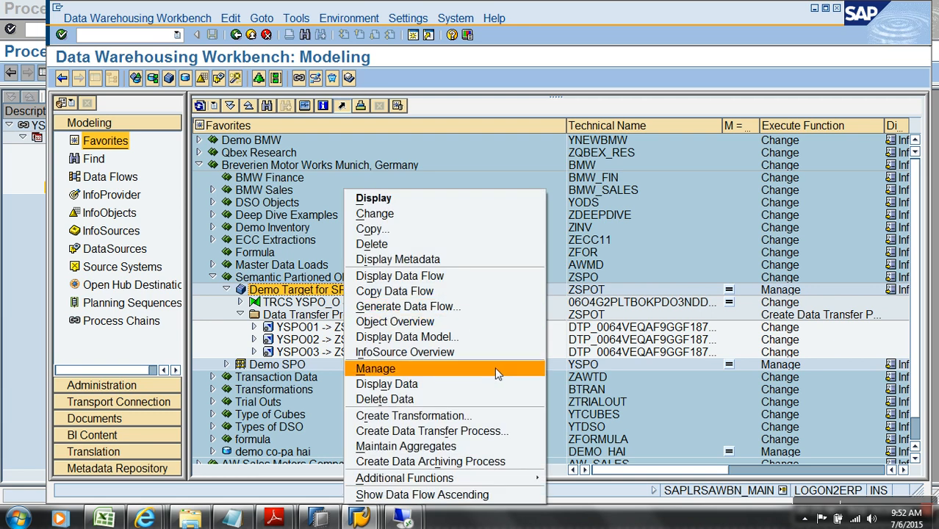
{"action": "left_click", "coordinate": [386, 415]}
{"action": "left_click", "coordinate": [350, 371]}
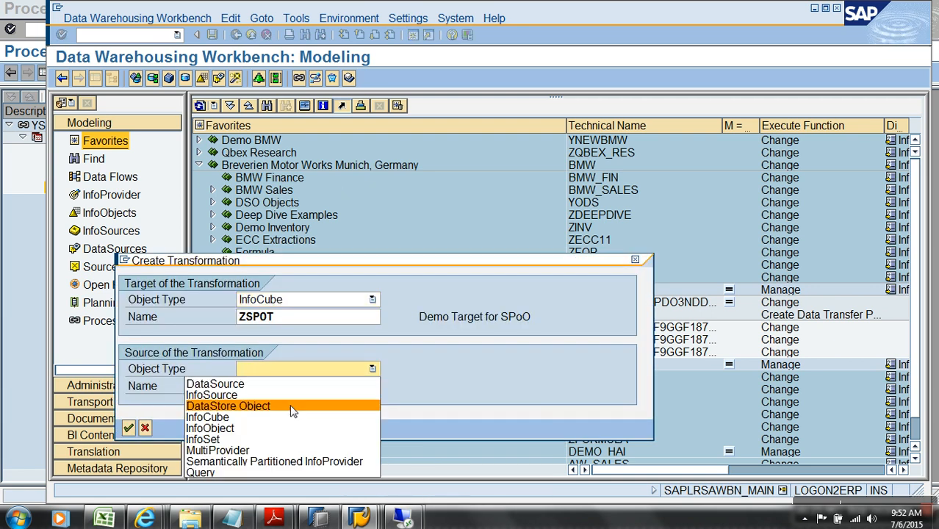
{"action": "left_click", "coordinate": [279, 461]}
{"action": "left_click", "coordinate": [275, 390]}
{"action": "type", "text": "yspo"}
{"action": "key", "text": "Return"}
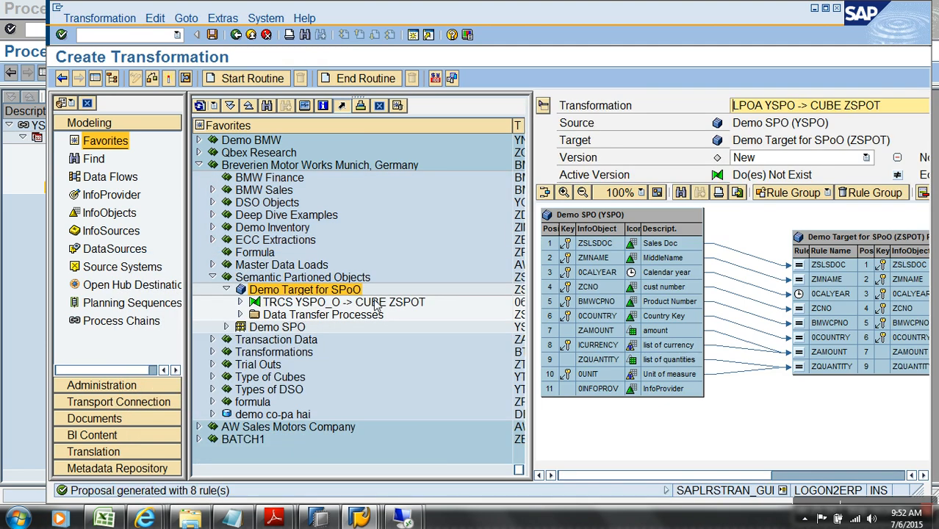
{"action": "left_click", "coordinate": [168, 78]}
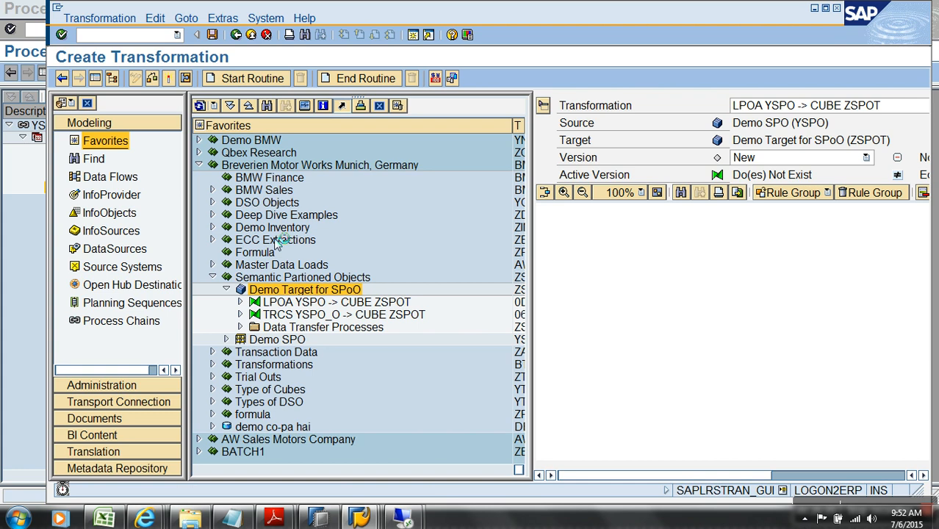
{"action": "left_click", "coordinate": [250, 35]}
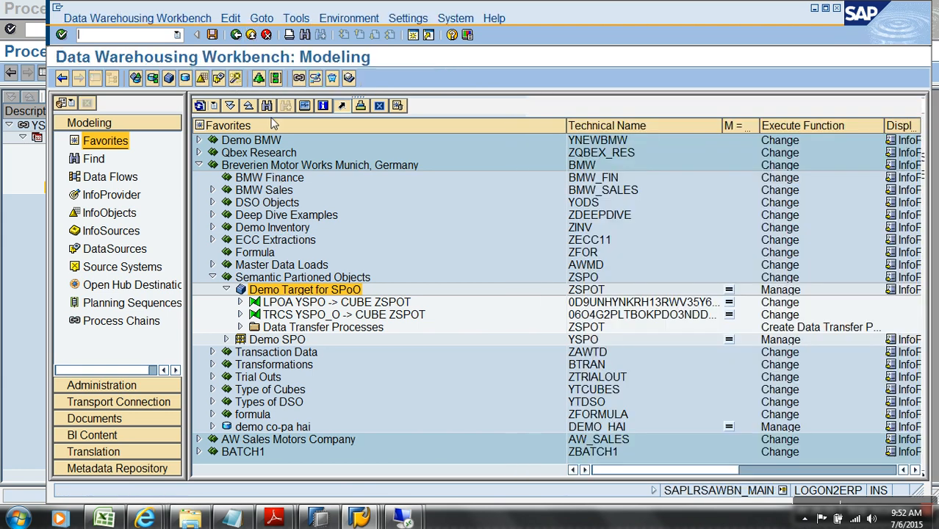
Create DTP YSPO -> ZSPOT with Demo SPO as its source
{"action": "right_click", "coordinate": [340, 327]}
{"action": "left_click", "coordinate": [379, 339]}
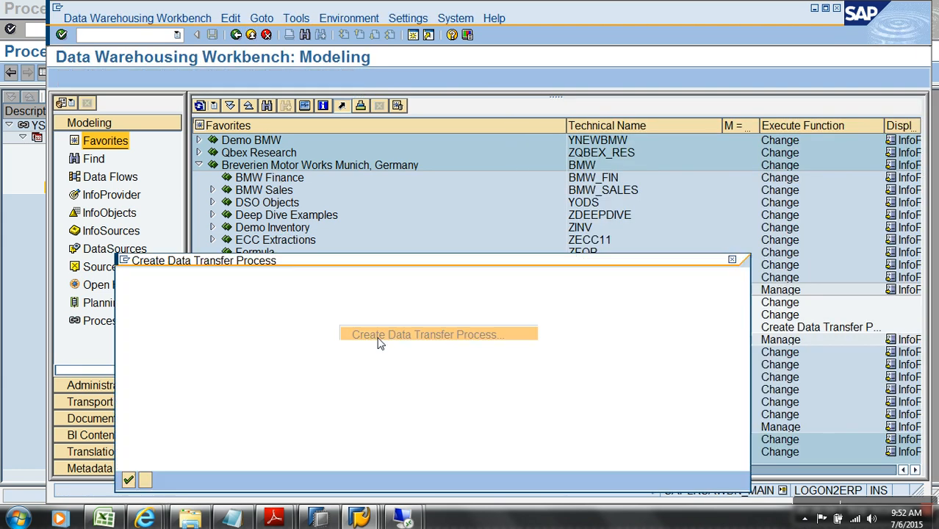
{"action": "left_click", "coordinate": [457, 420]}
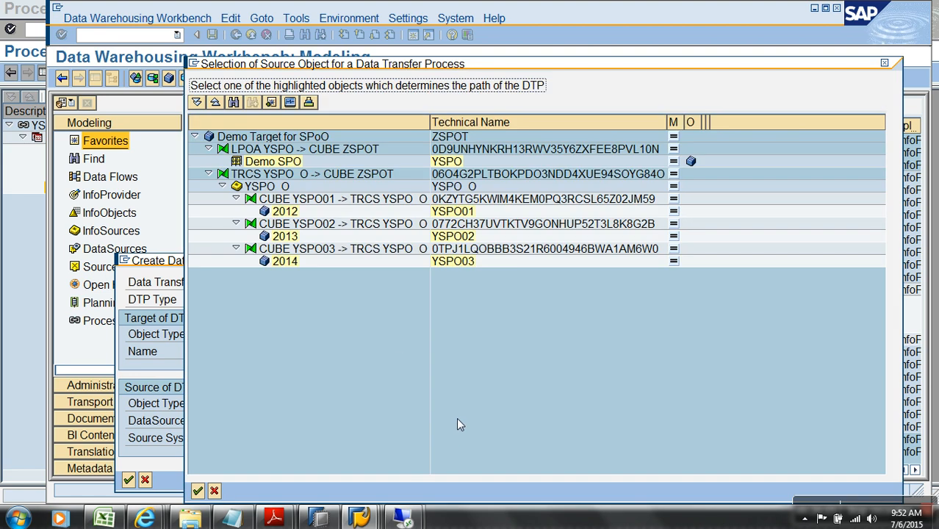
{"action": "double_click", "coordinate": [440, 162]}
{"action": "left_click", "coordinate": [129, 463]}
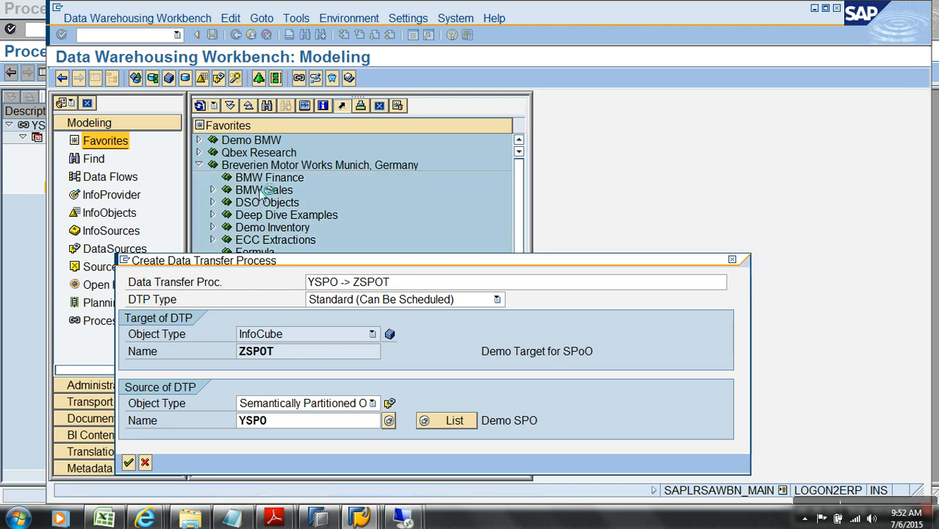
Try activating the DTP, review the overlapping selection criteria error, and exit without saving
{"action": "left_click", "coordinate": [212, 79]}
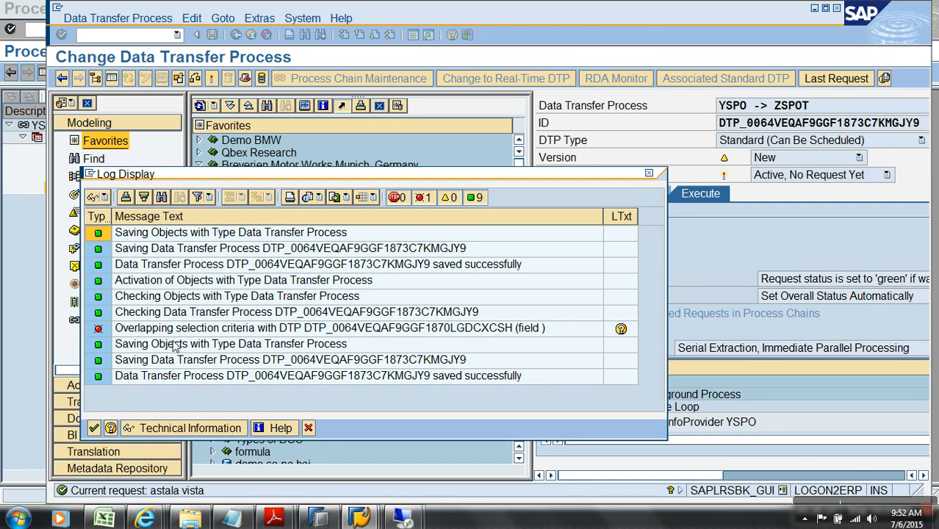
{"action": "left_click", "coordinate": [178, 333]}
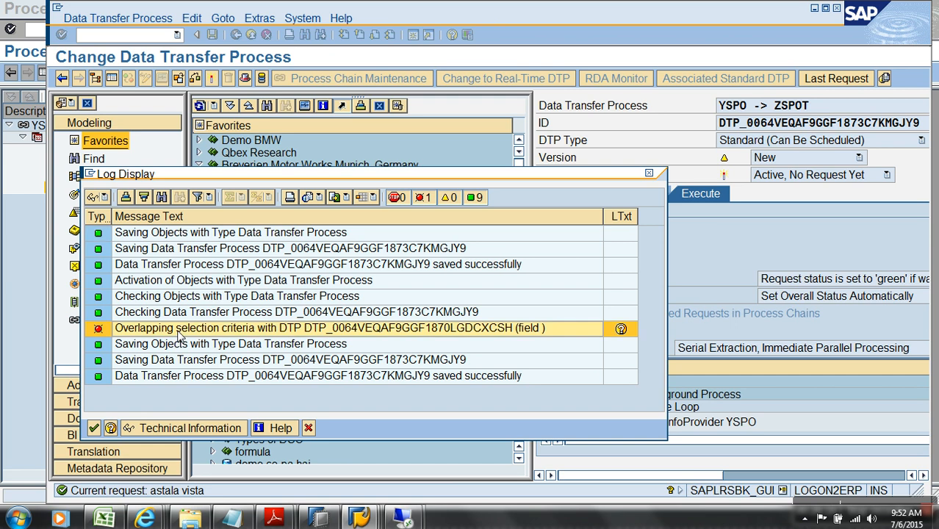
{"action": "left_click", "coordinate": [309, 429]}
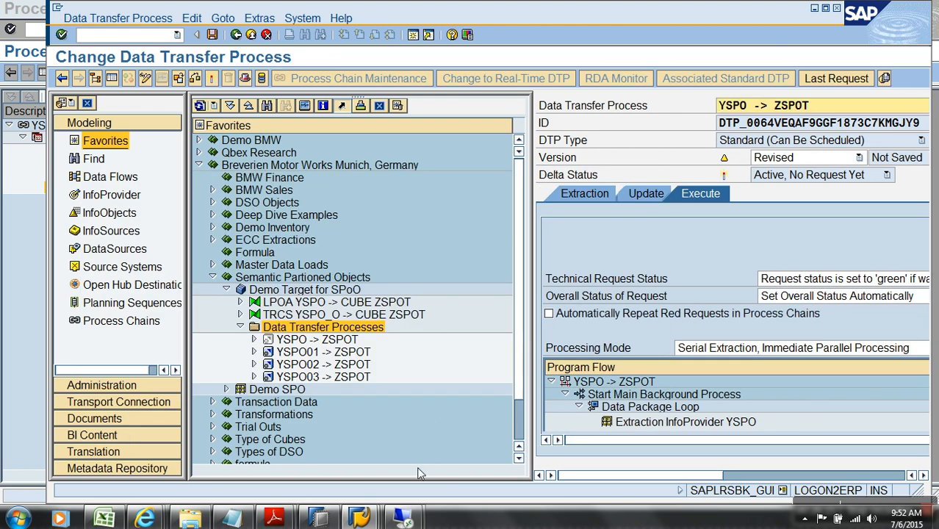
{"action": "left_click", "coordinate": [250, 34]}
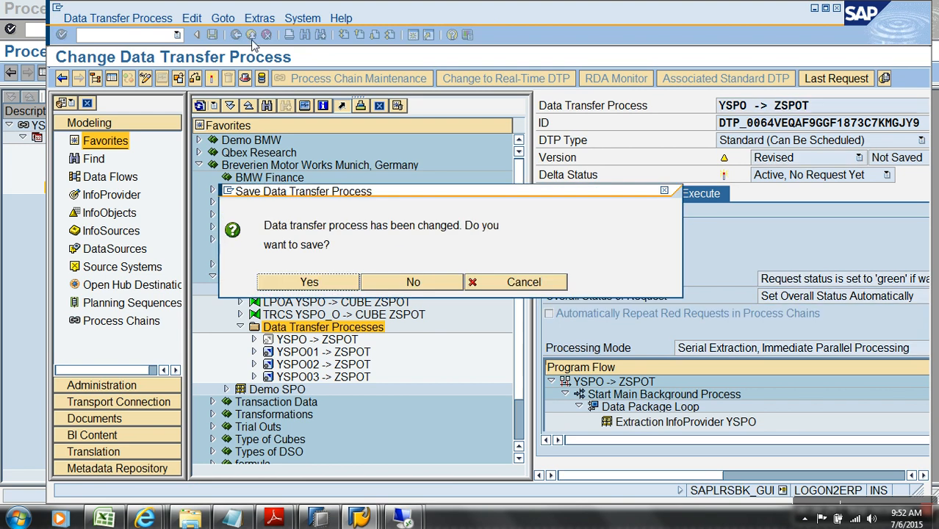
{"action": "left_click", "coordinate": [414, 282]}
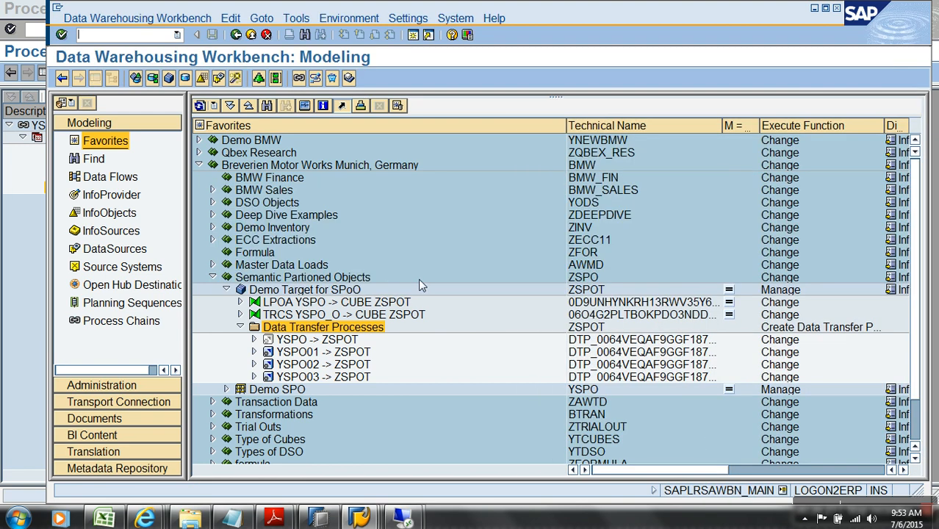
Create InfoCube YSPOT2 'Demo Target 2' from template YSPO01 and activate it
{"action": "right_click", "coordinate": [341, 278]}
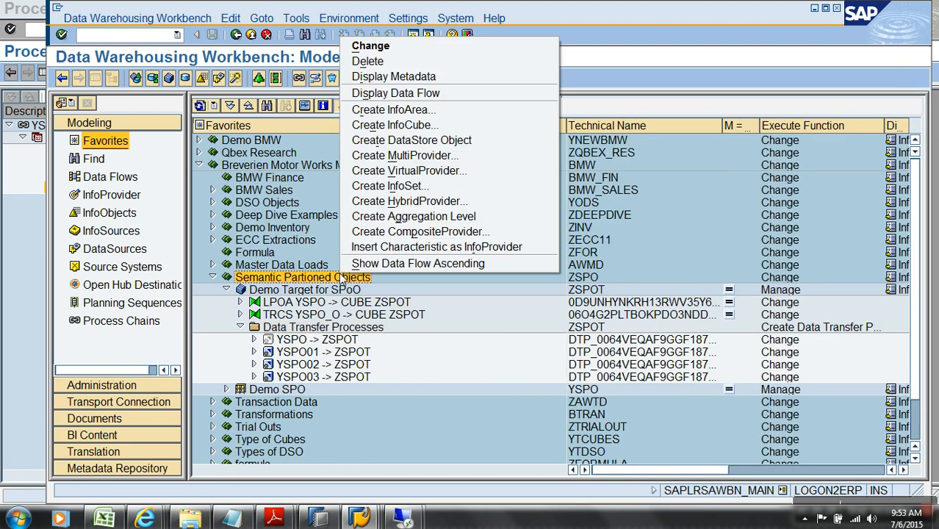
{"action": "left_click", "coordinate": [366, 125]}
{"action": "type", "text": "z"}
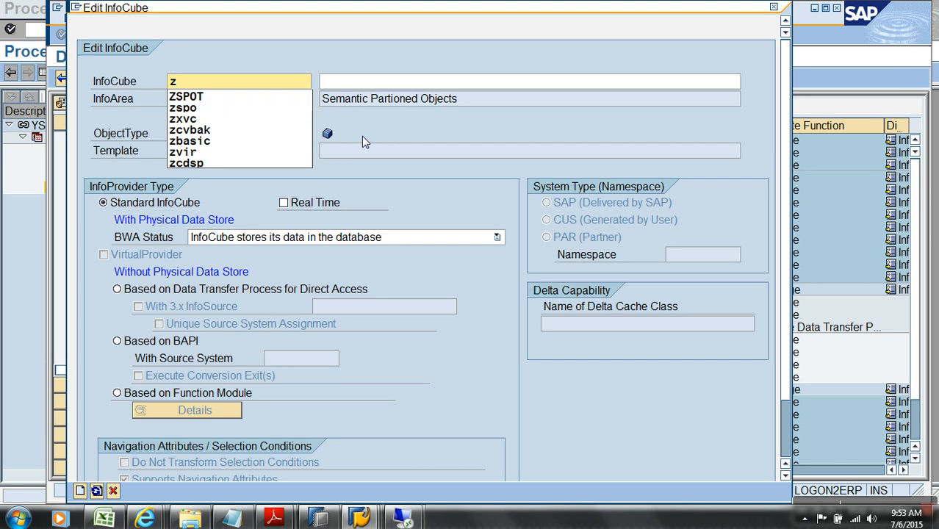
{"action": "key", "text": "BackSpace"}
{"action": "type", "text": "ys"}
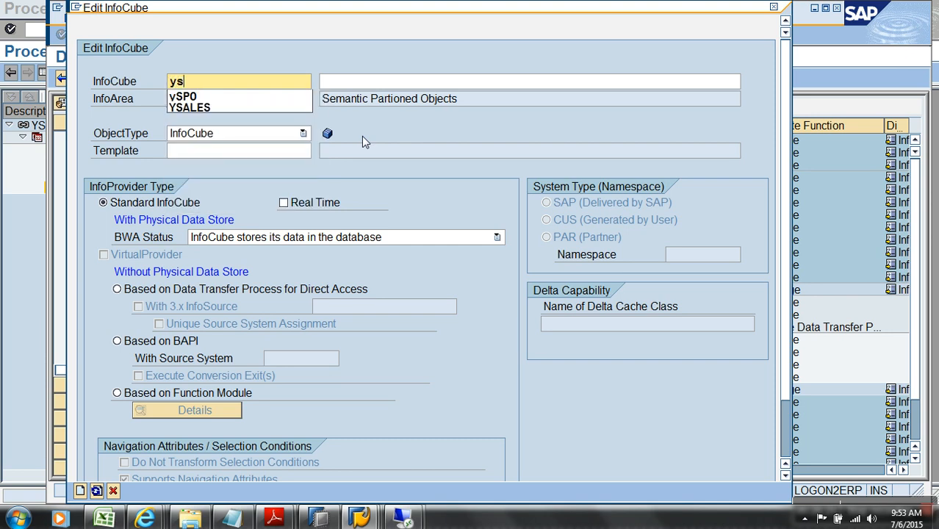
{"action": "type", "text": "pot2"}
{"action": "key", "text": "Tab"}
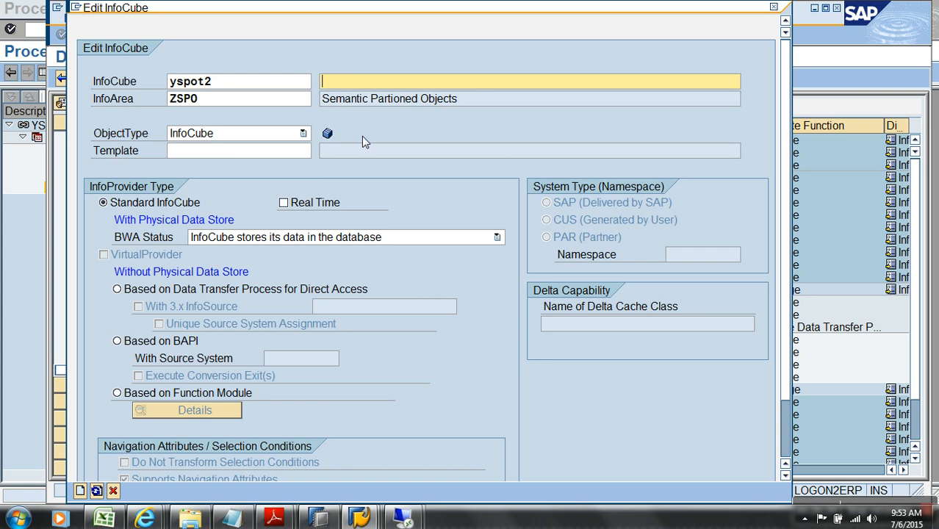
{"action": "type", "text": "Demo Target 2"}
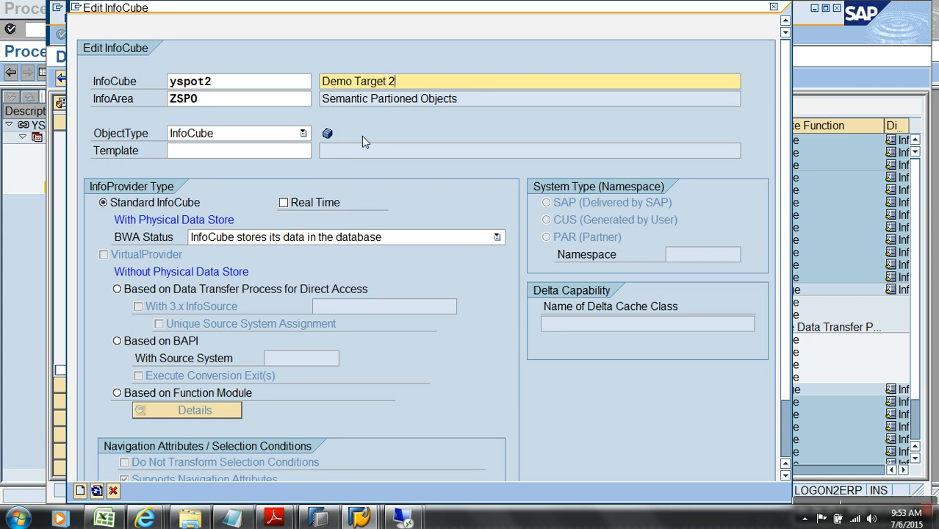
{"action": "left_click", "coordinate": [293, 153]}
{"action": "type", "text": "yspo01"}
{"action": "key", "text": "Return"}
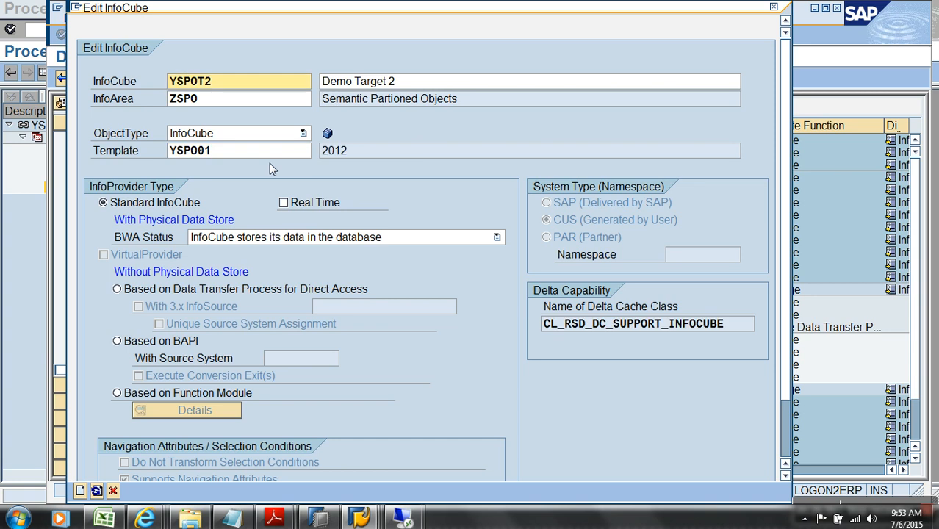
{"action": "key", "text": "Return"}
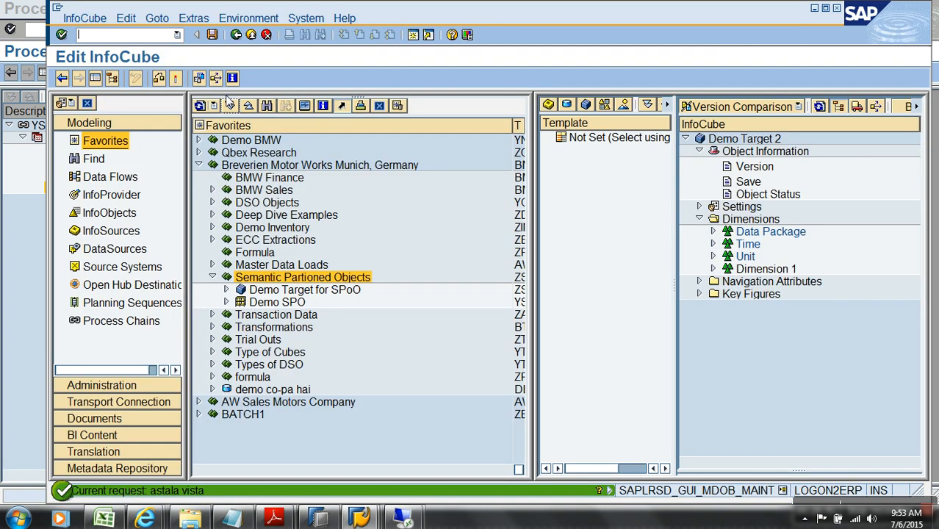
{"action": "left_click", "coordinate": [174, 78]}
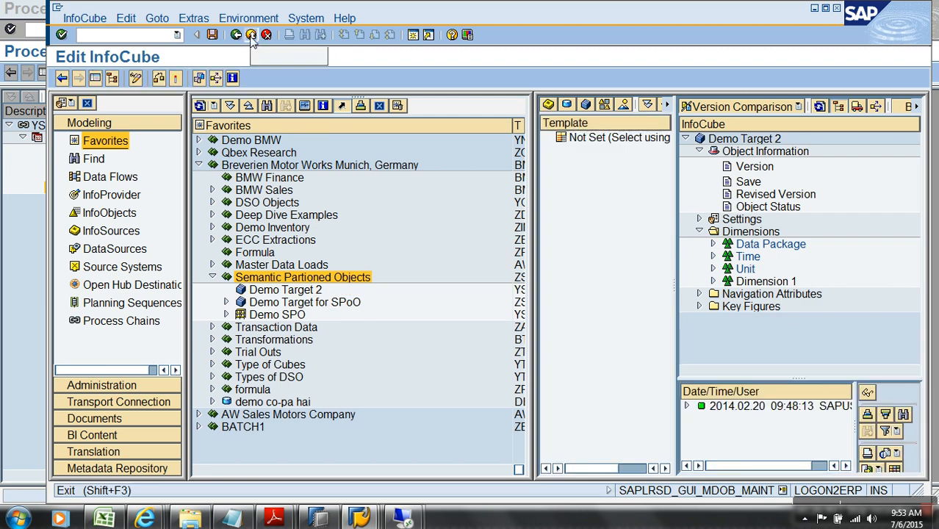
{"action": "left_click", "coordinate": [250, 36]}
{"action": "left_click", "coordinate": [226, 302]}
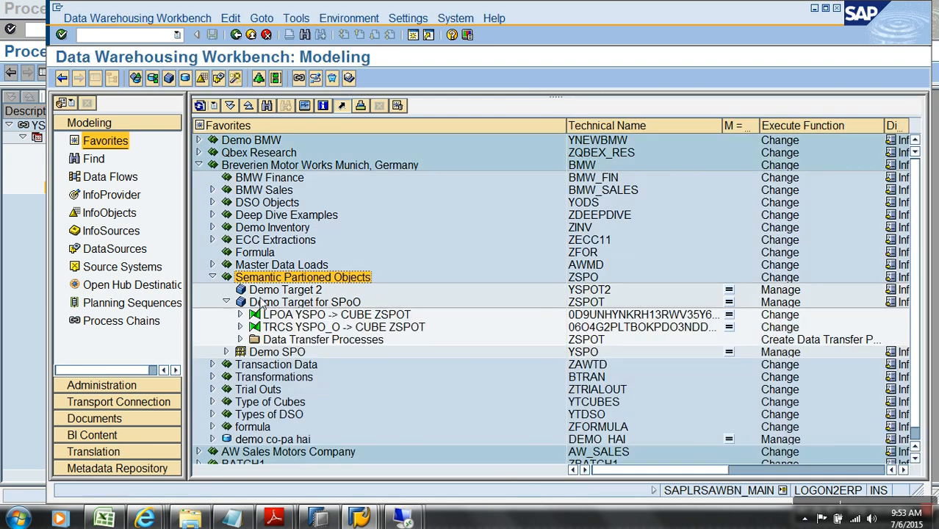
Create and activate a transformation into Demo Target 2 from Semantically Partitioned InfoProvider yspo
{"action": "right_click", "coordinate": [291, 293]}
{"action": "left_click", "coordinate": [360, 415]}
{"action": "left_click", "coordinate": [373, 368]}
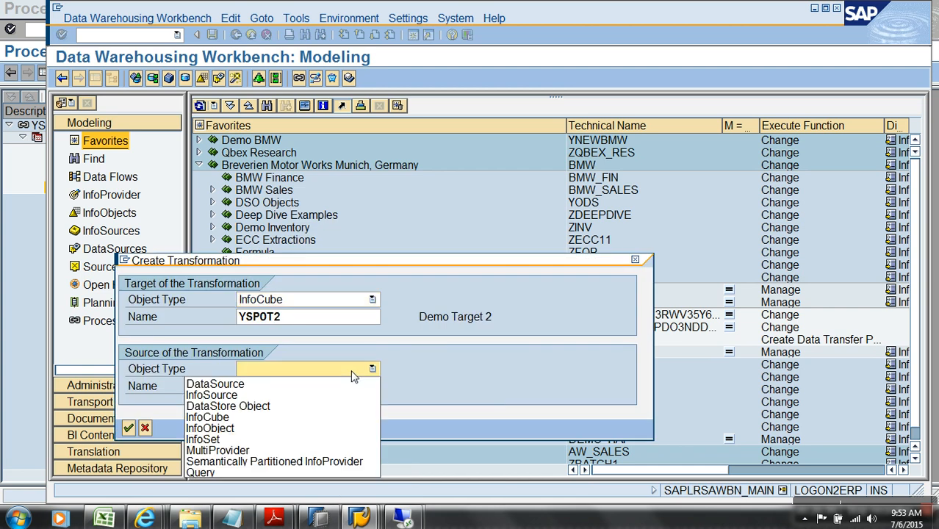
{"action": "left_click", "coordinate": [280, 459]}
{"action": "left_click", "coordinate": [285, 387]}
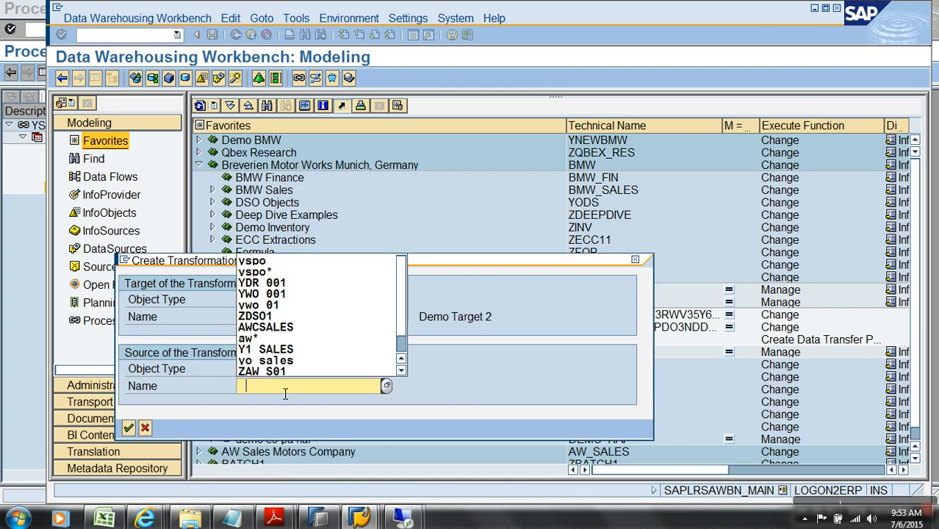
{"action": "left_click", "coordinate": [270, 273]}
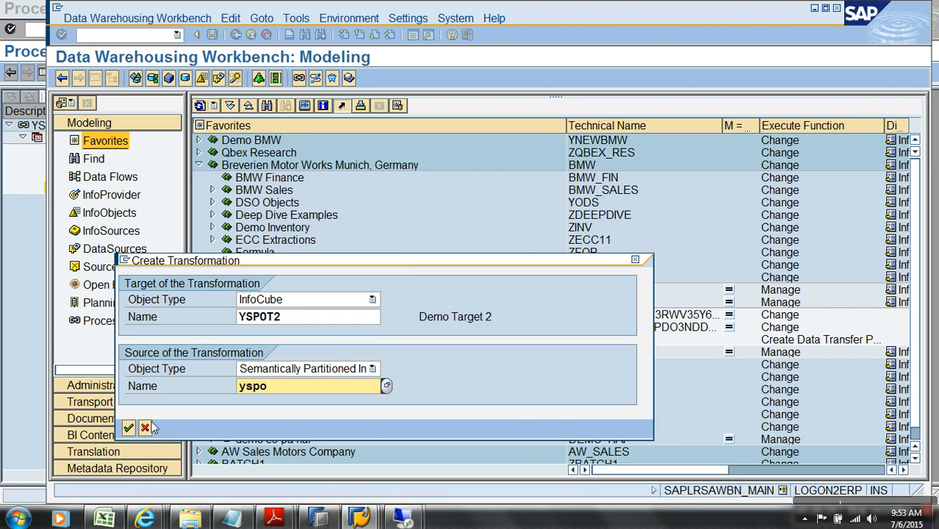
{"action": "left_click", "coordinate": [129, 428]}
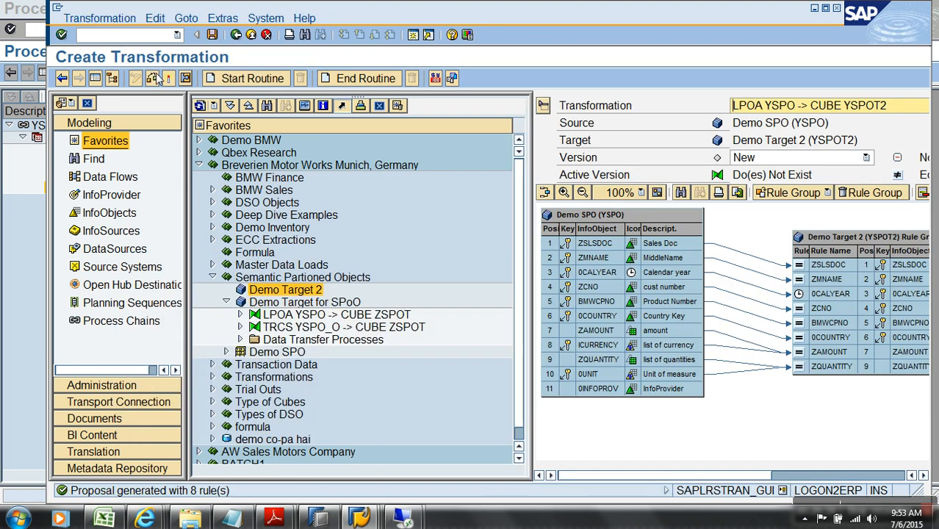
{"action": "left_click", "coordinate": [167, 79]}
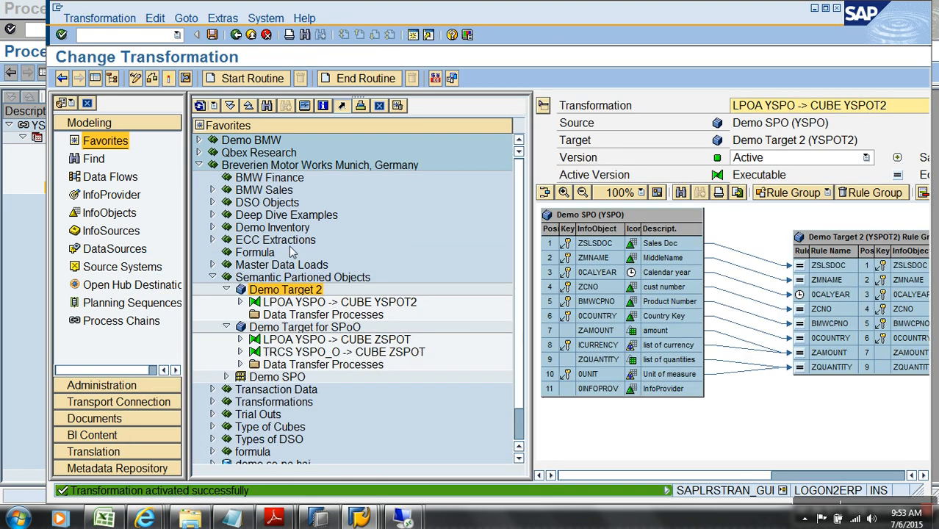
{"action": "left_click", "coordinate": [252, 35]}
Create and activate DTP YSPO -> YSPOT2, then confirm request 5467 loaded 49 records
{"action": "right_click", "coordinate": [373, 318]}
{"action": "left_click", "coordinate": [401, 323]}
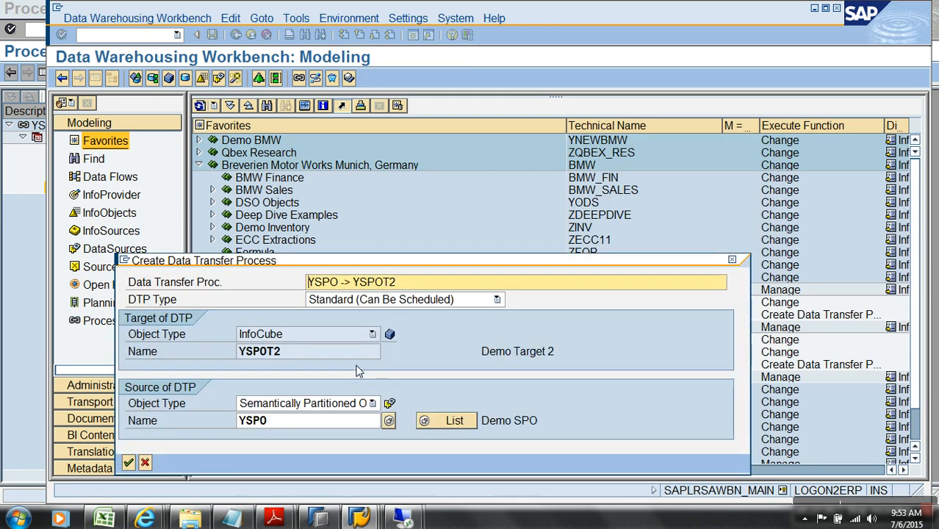
{"action": "key", "text": "Return"}
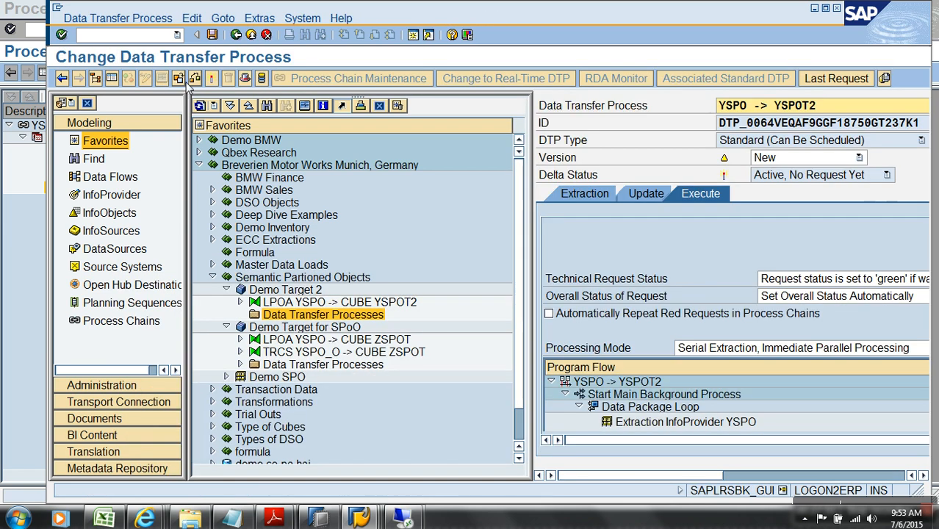
{"action": "left_click", "coordinate": [212, 78]}
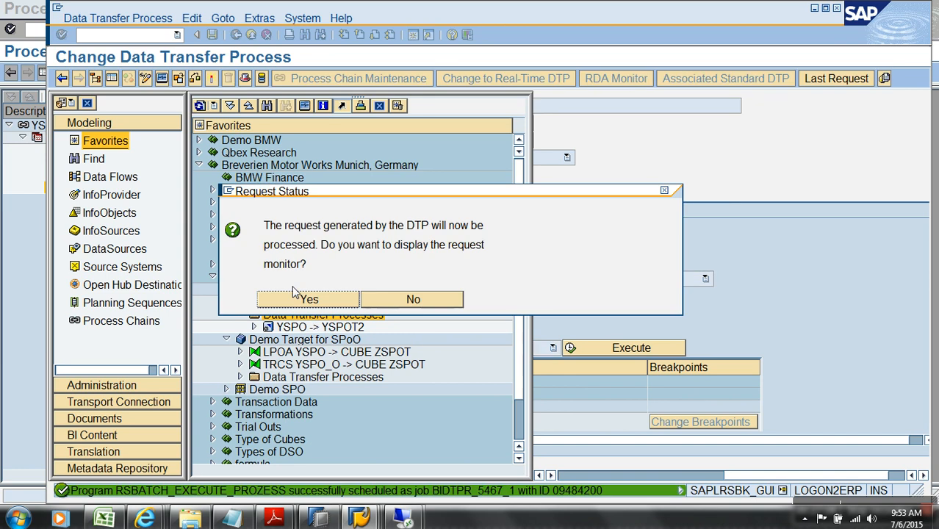
{"action": "left_click", "coordinate": [304, 299]}
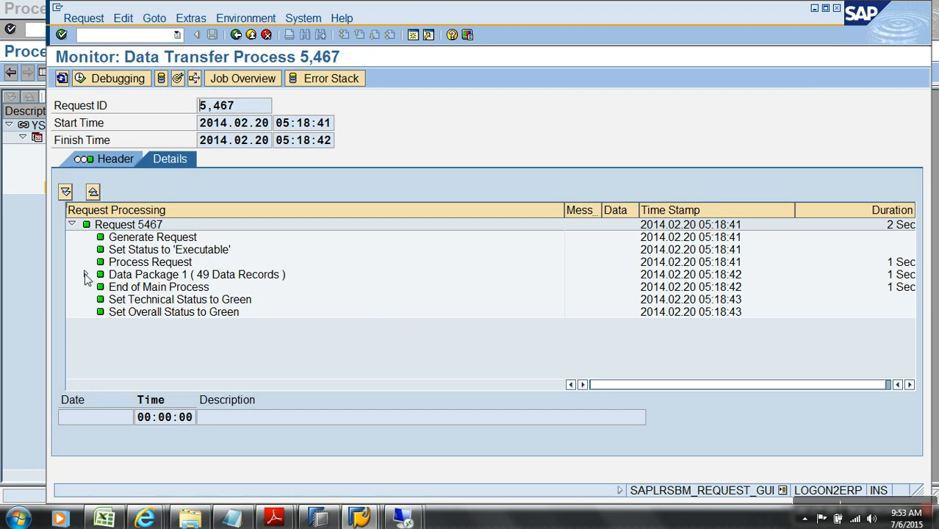
{"action": "left_click", "coordinate": [85, 274]}
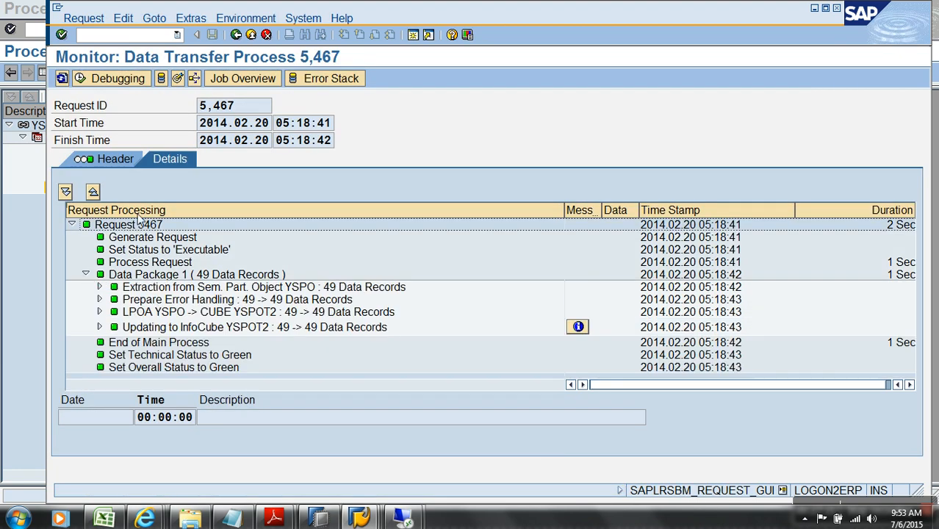
{"action": "left_click", "coordinate": [251, 34]}
{"action": "left_click", "coordinate": [250, 35]}
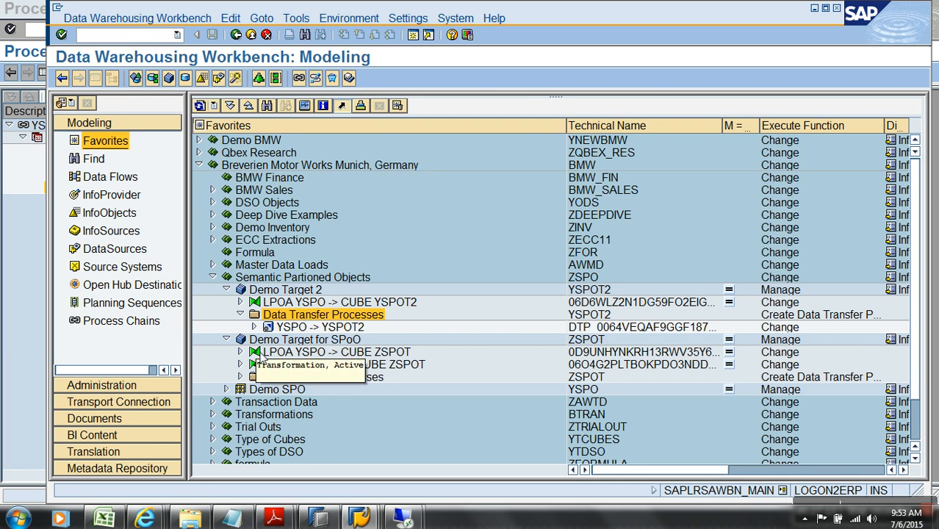
Expand the TRCS YSPO_O -> CUBE ZSPOT and LPOA YSPO -> CUBE YSPOT2 nodes and select the Demo SPO source
{"action": "left_click", "coordinate": [240, 365]}
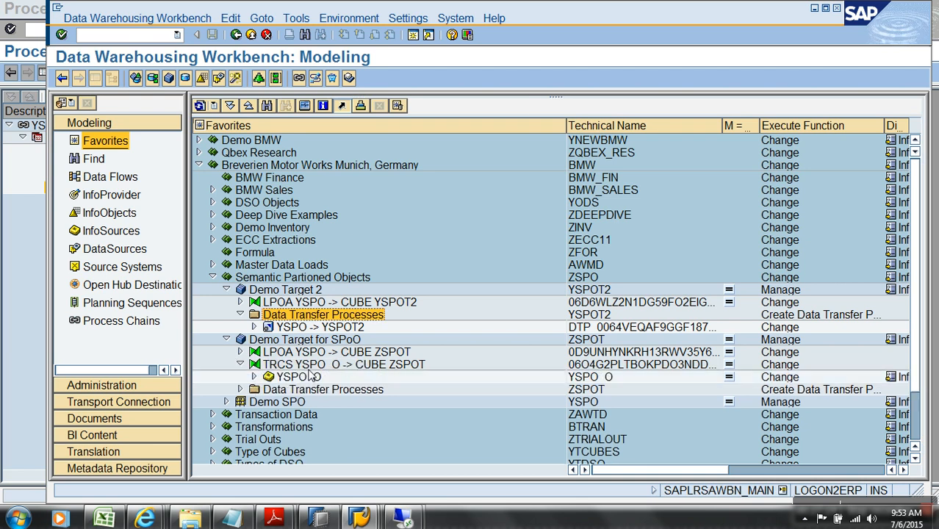
{"action": "left_click", "coordinate": [239, 302]}
{"action": "left_click", "coordinate": [324, 315]}
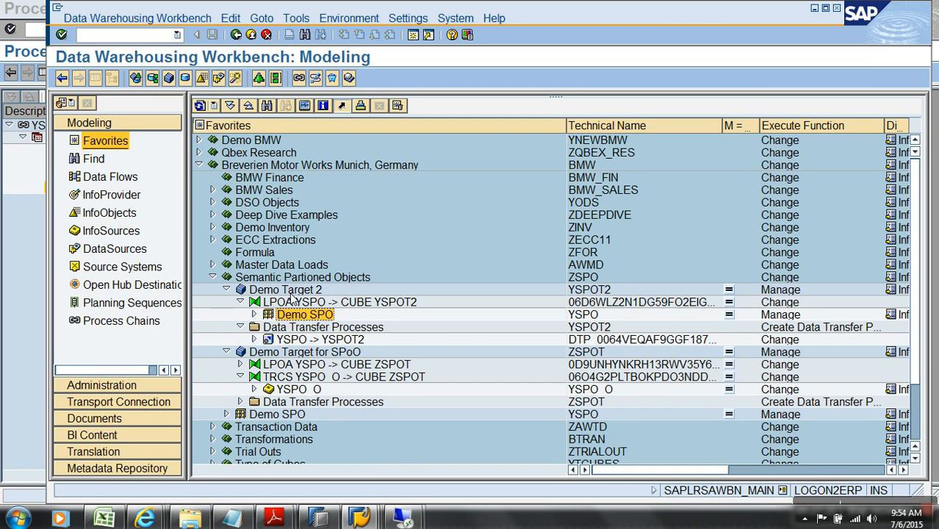
Create a MultiProvider under Semantic Partioned Objects with ID 'zsdfsfb' and description 'sadg'
{"action": "right_click", "coordinate": [301, 230]}
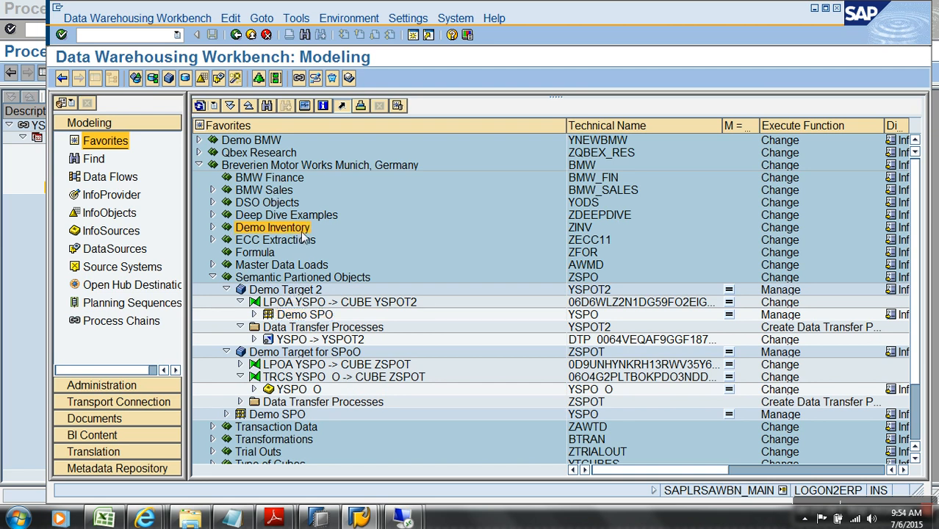
{"action": "left_click", "coordinate": [273, 278]}
{"action": "right_click", "coordinate": [274, 280]}
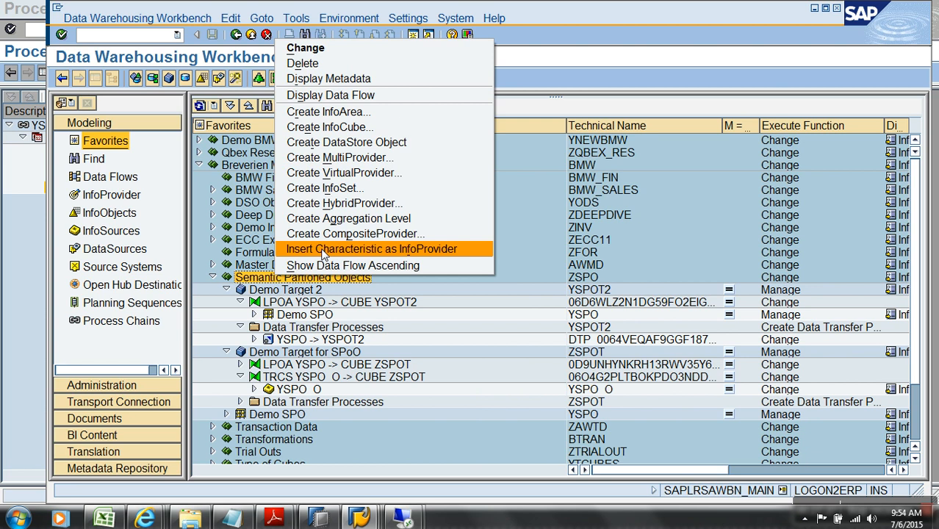
{"action": "left_click", "coordinate": [364, 158]}
{"action": "type", "text": "zsdfsfb"}
{"action": "key", "text": "Tab"}
{"action": "type", "text": "sadg"}
{"action": "key", "text": "Return"}
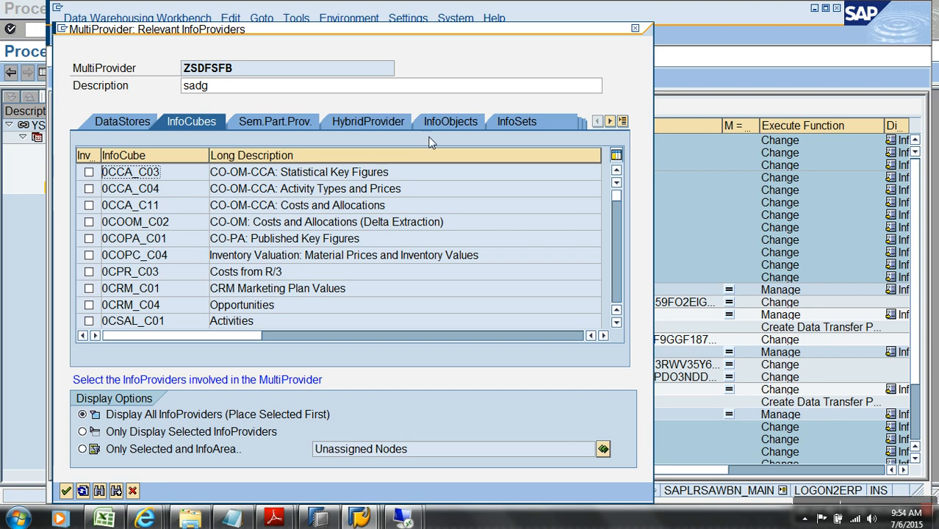
Include YSPO as a semantically partitioned provider, then cancel the MultiProvider and exit the workbench
{"action": "left_click", "coordinate": [304, 122]}
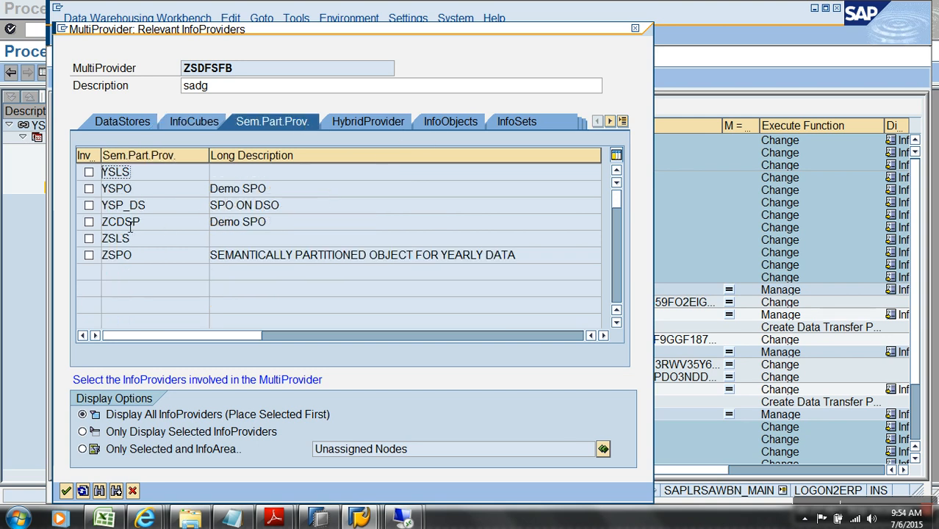
{"action": "left_click", "coordinate": [89, 189]}
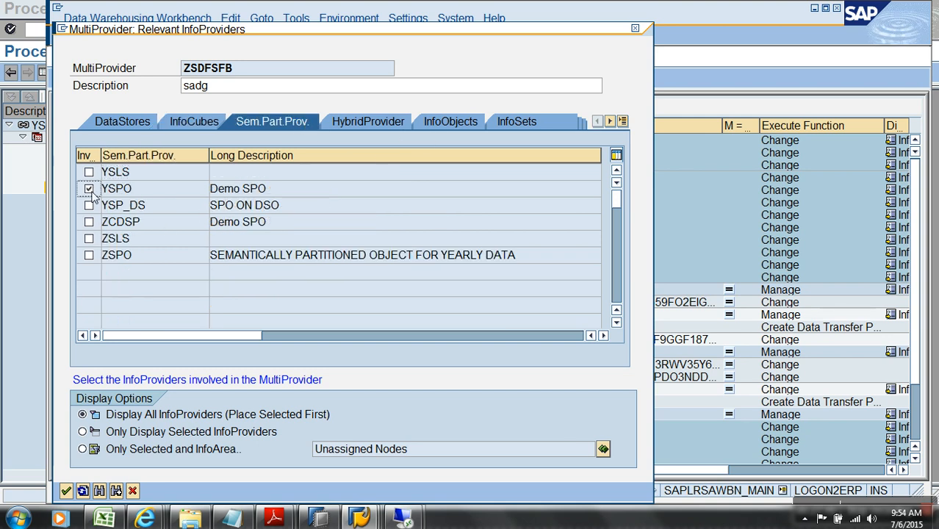
{"action": "left_click", "coordinate": [133, 491]}
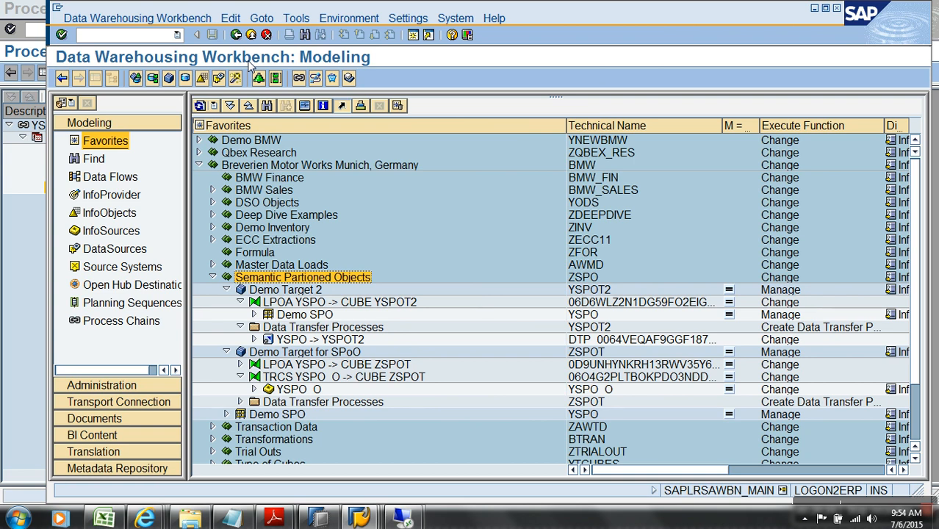
{"action": "left_click", "coordinate": [251, 35]}
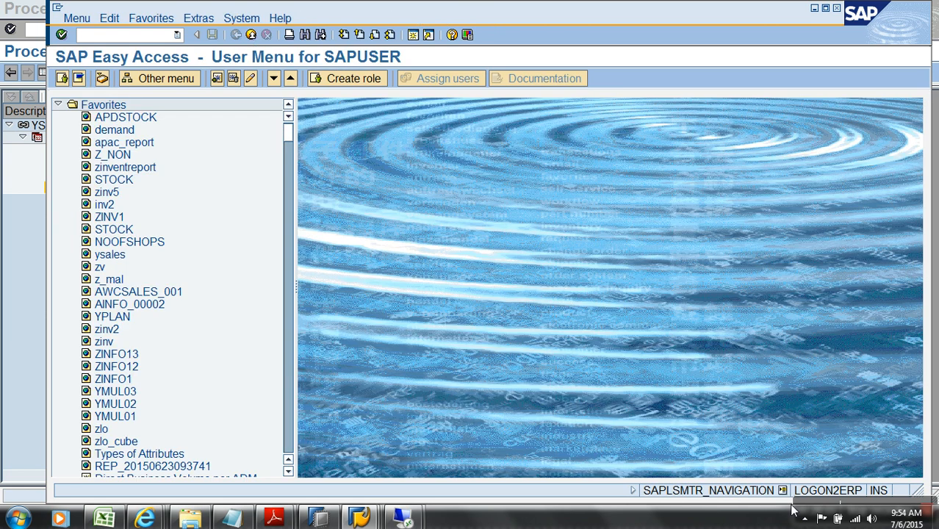